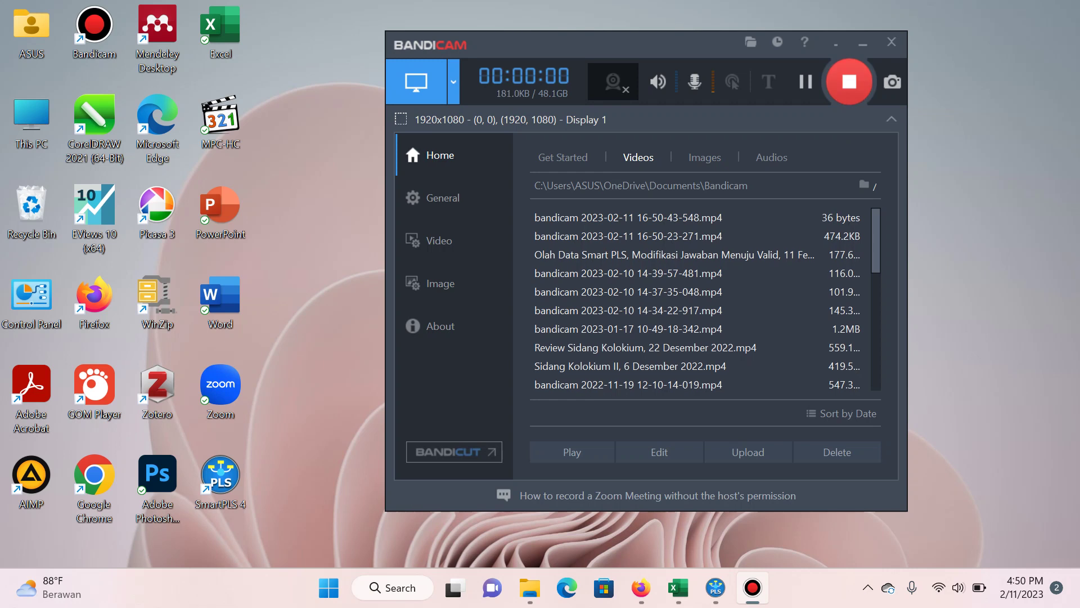
Step: Pick the 16:32:53 PLS entry from the Report list and open its results report
left_click(677, 587)
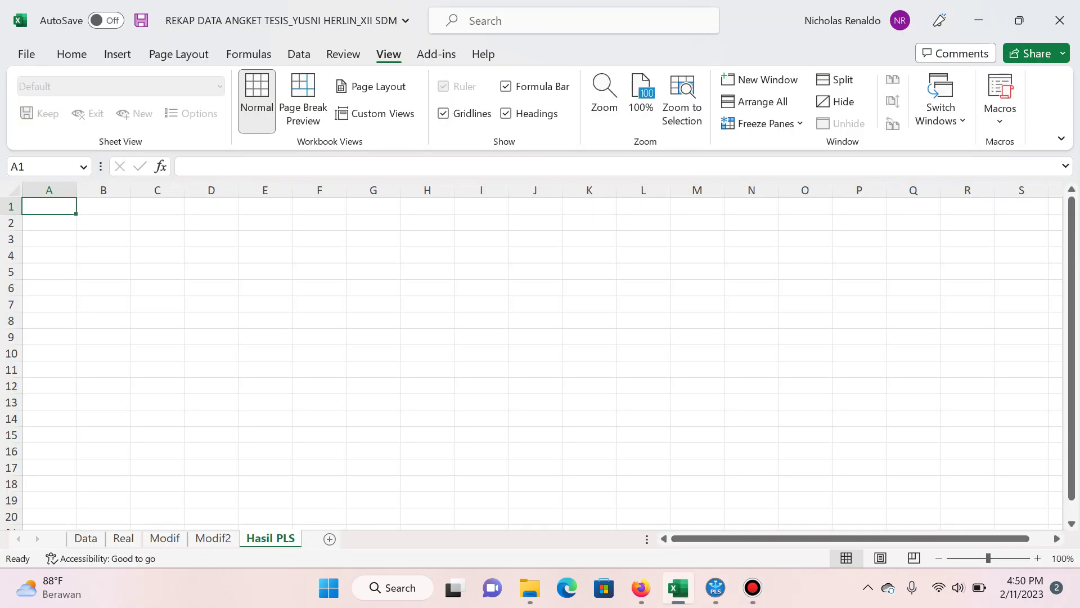
left_click(715, 587)
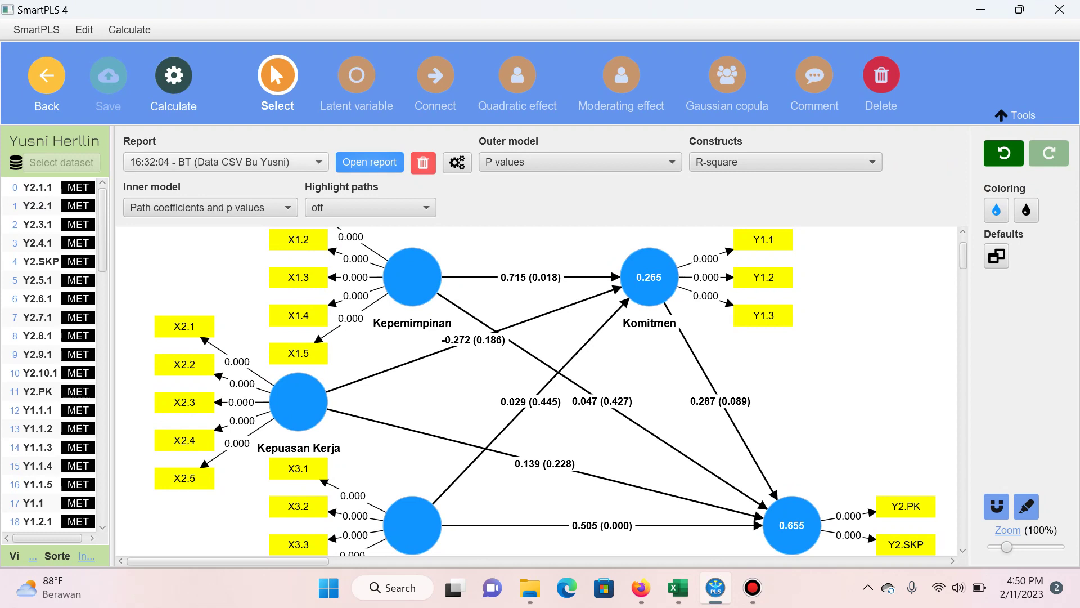
left_click(315, 162)
key("Up")
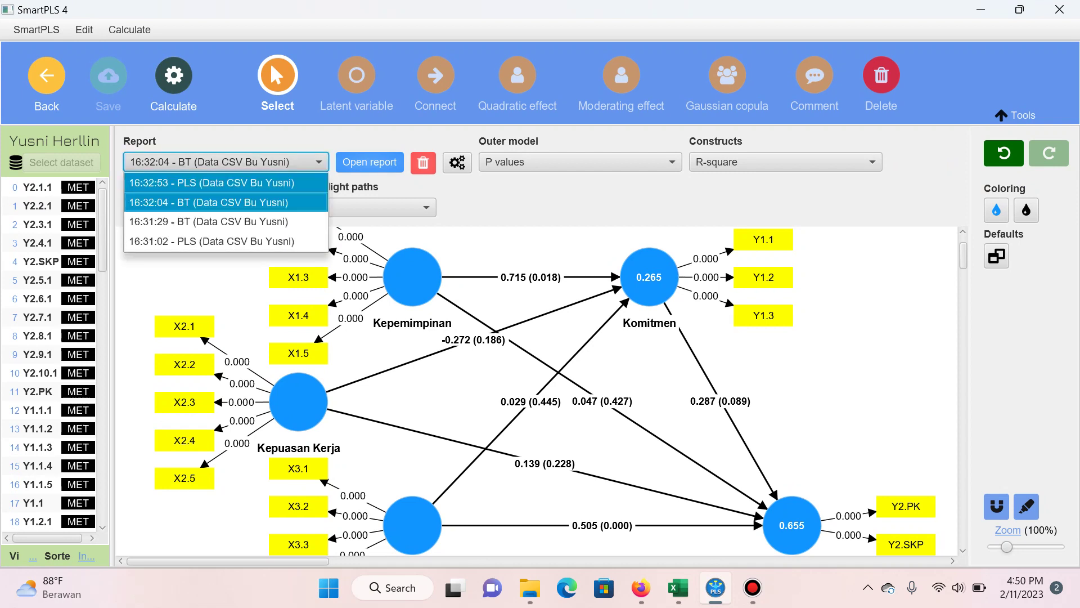
key("Return")
key("Tab")
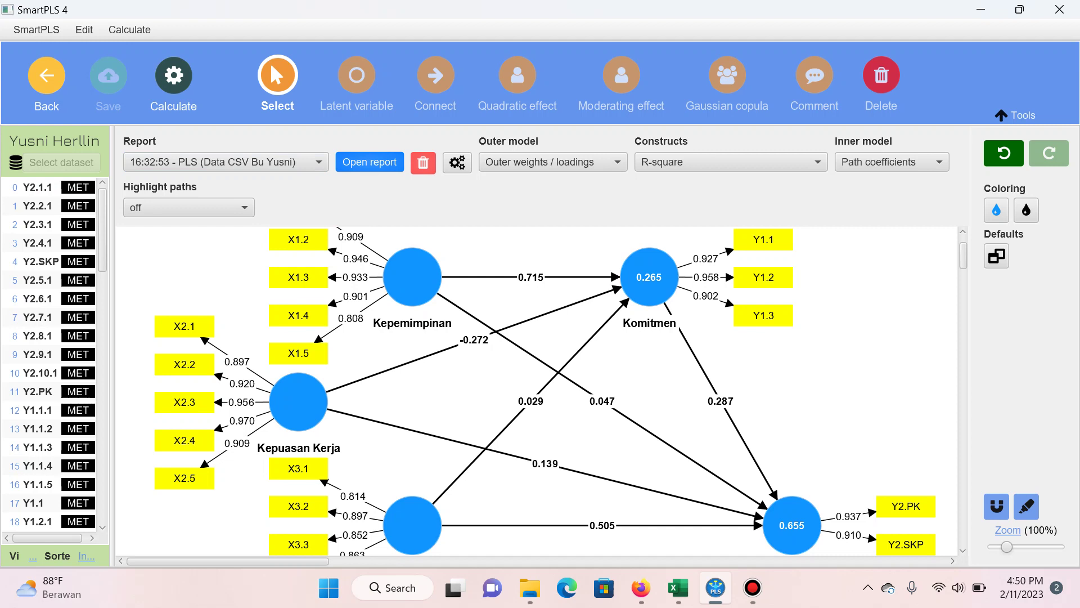
key("Return")
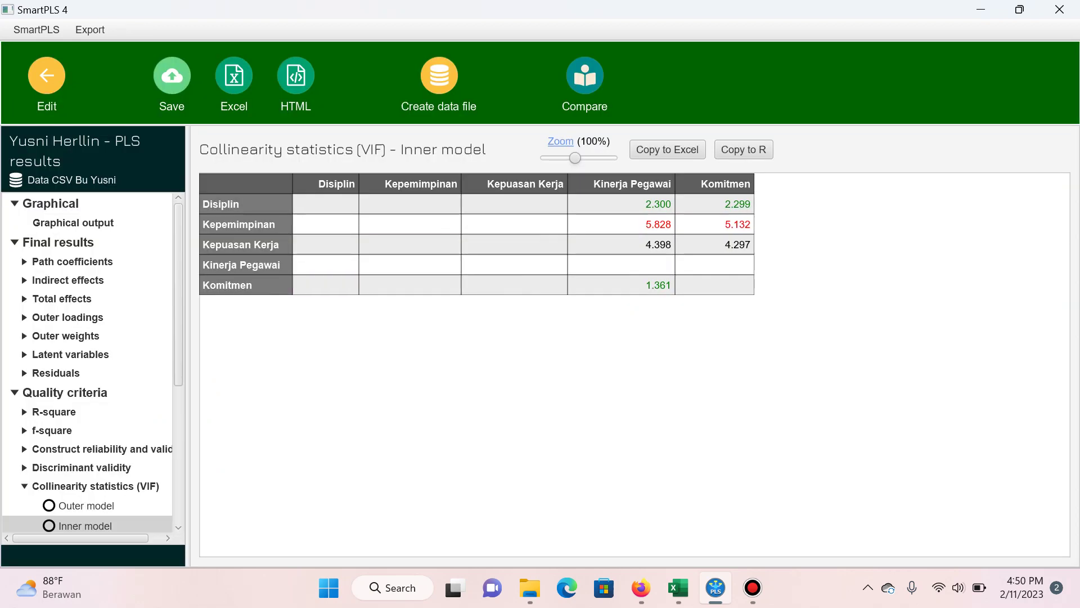
Step: Show the Outer loadings matrix, shrunk so every indicator row fits on screen
left_click(72, 261)
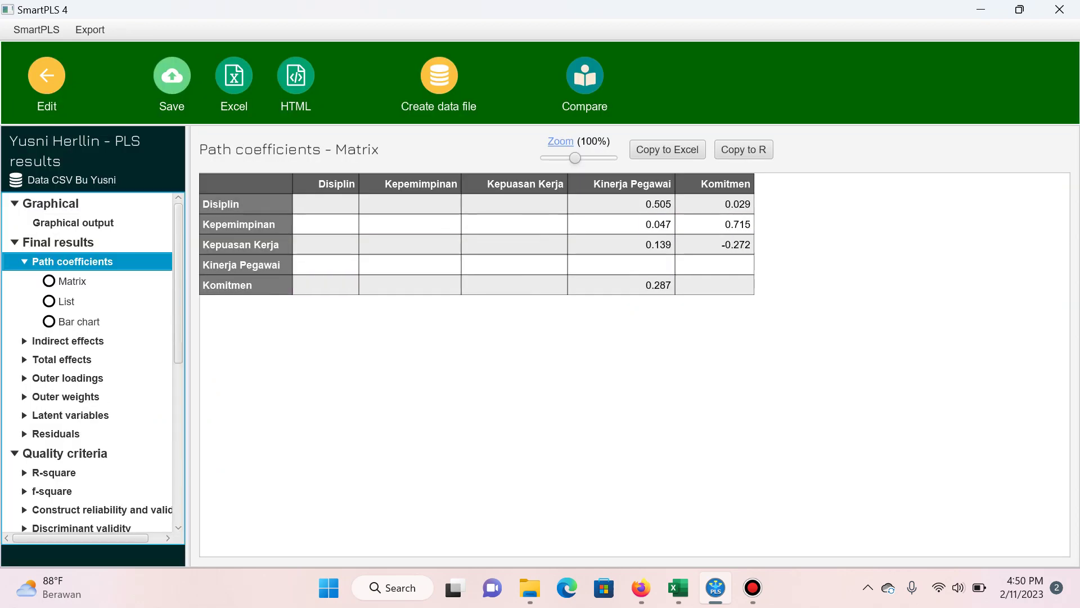
left_click(68, 378)
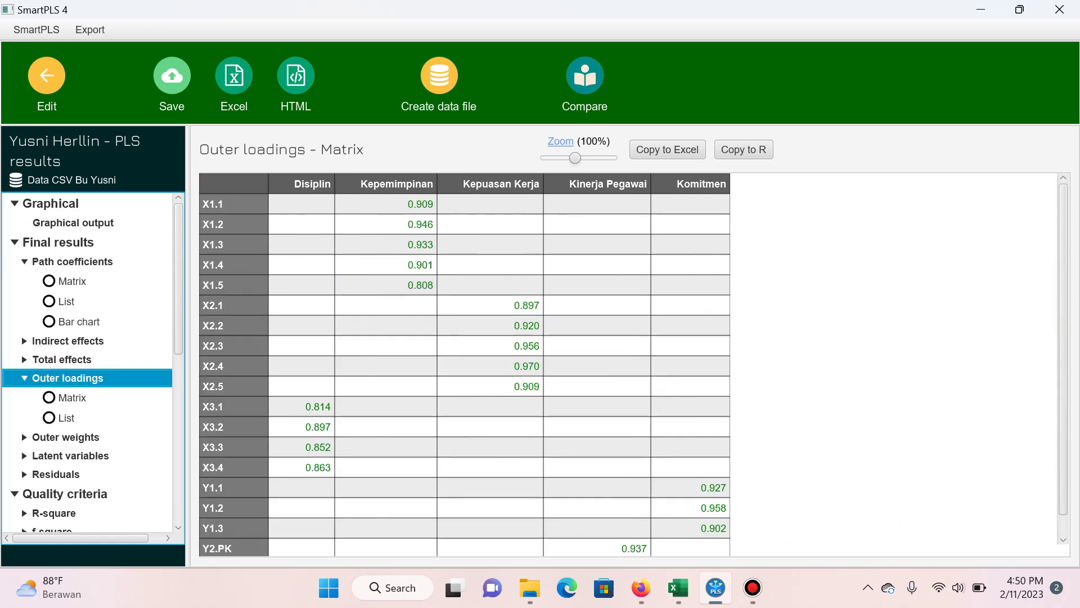
scroll(490, 304, "down", 1)
scroll(489, 303, "up", 1)
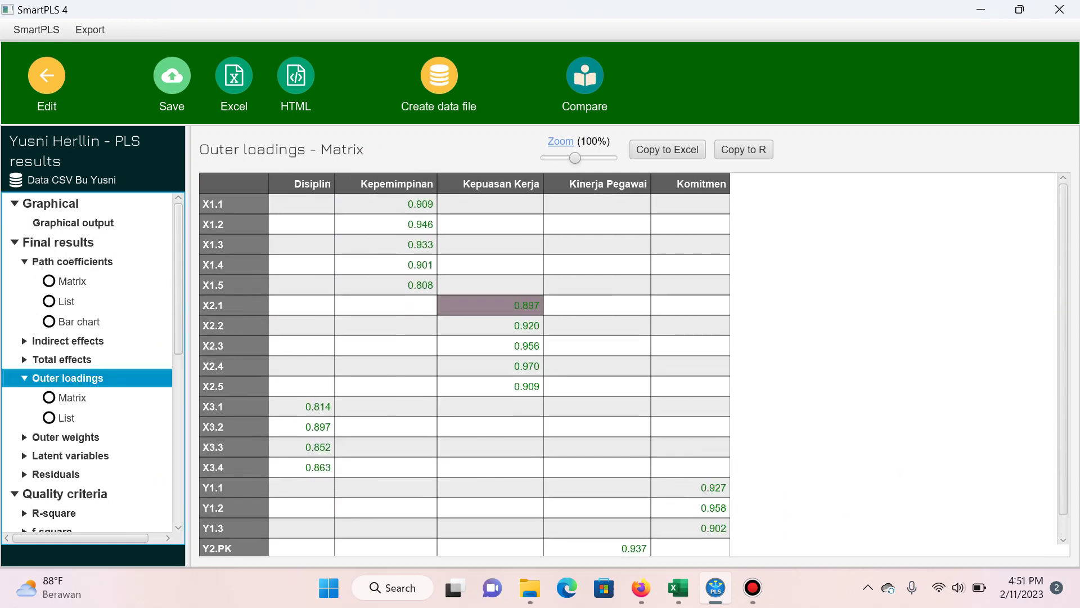
left_click_drag(575, 158, 572, 157)
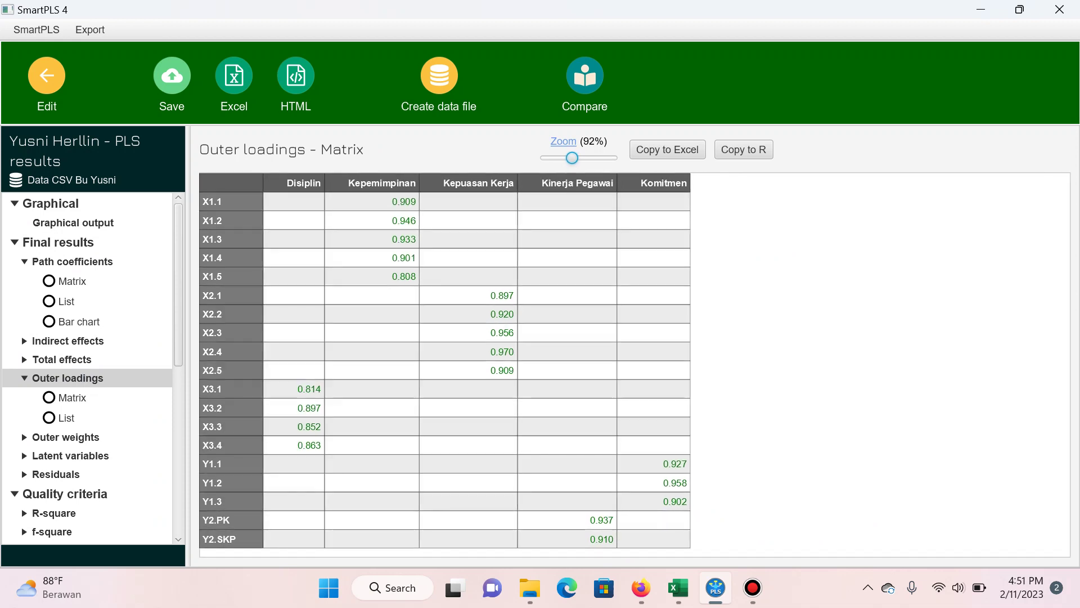
Step: Capture the outer loadings table as a Snipping Tool screenshot and return to Excel
key("super")
type("snip")
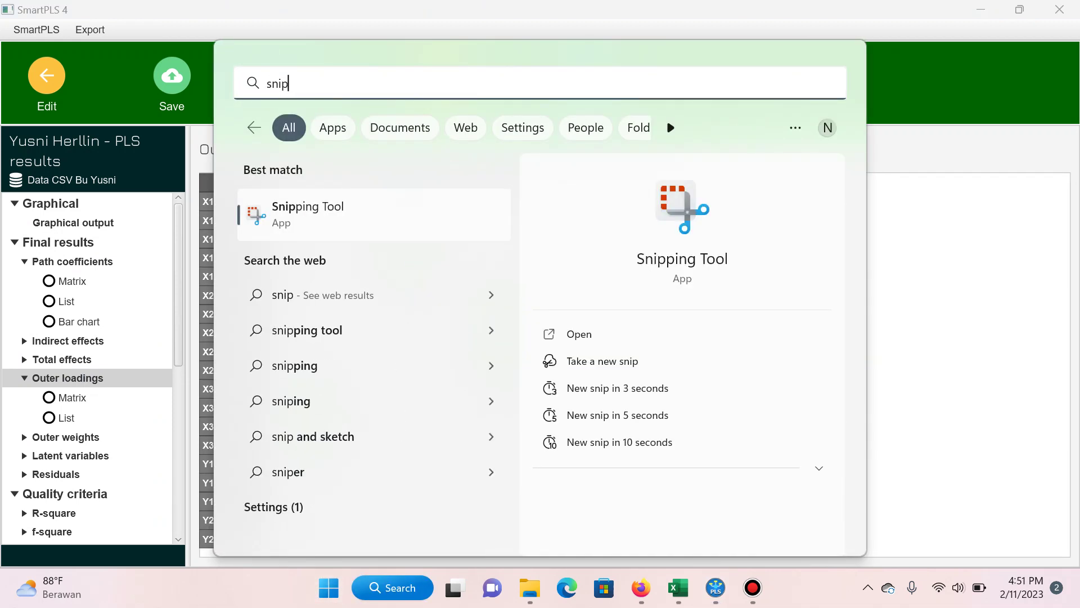
key("Return")
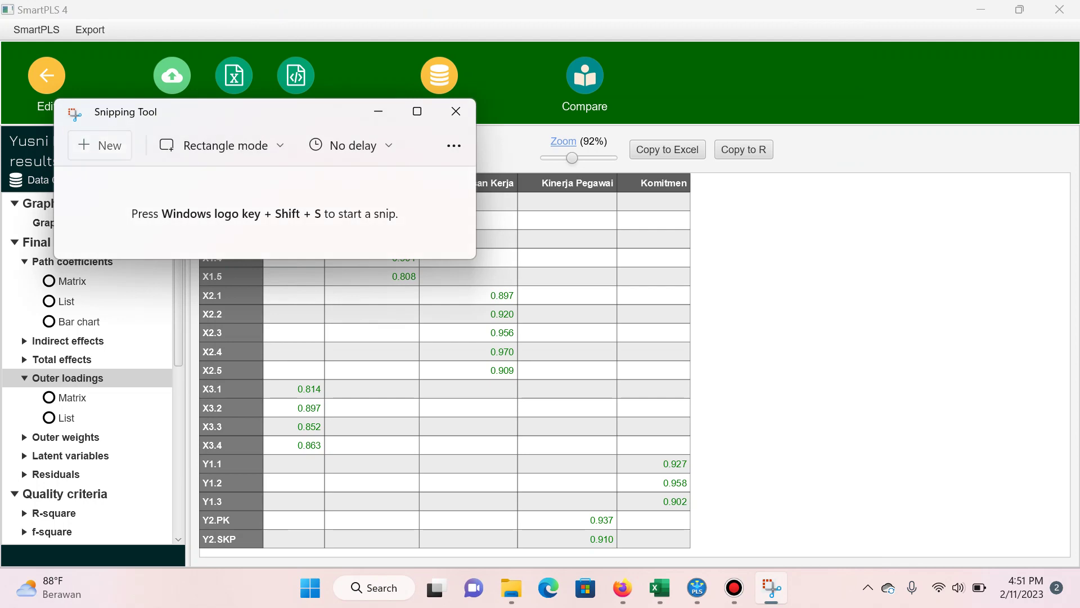
key("ctrl+n")
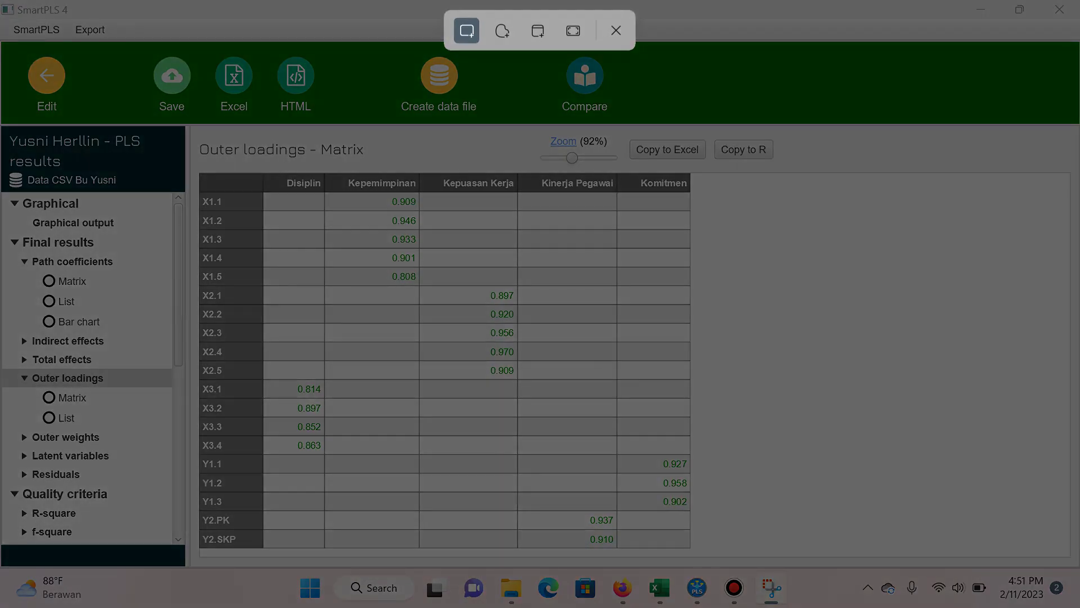
left_click_drag(197, 136, 696, 549)
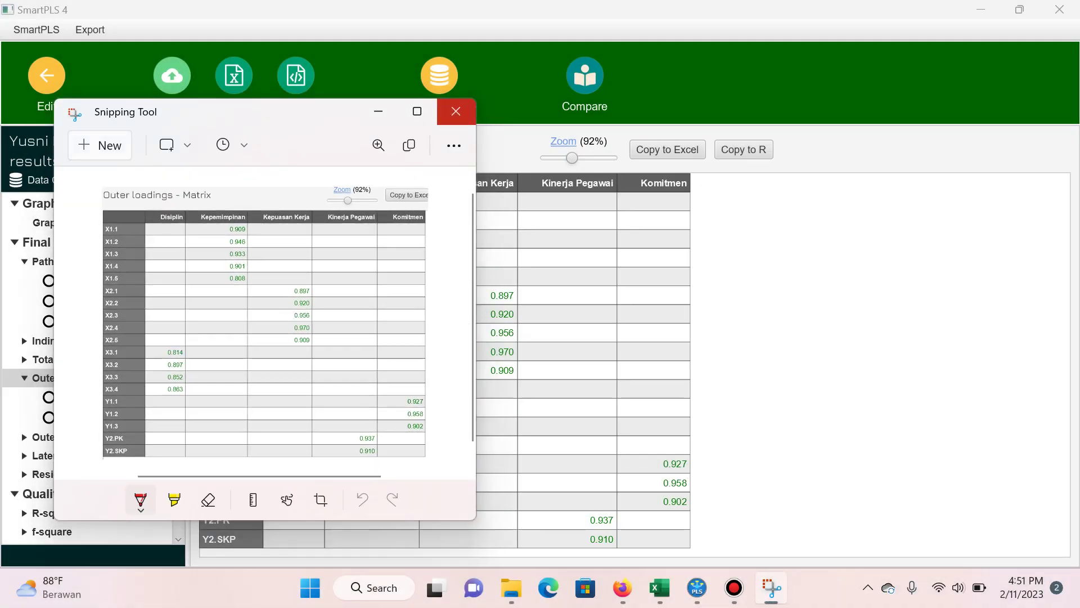
key("alt+F4")
key("alt+Tab")
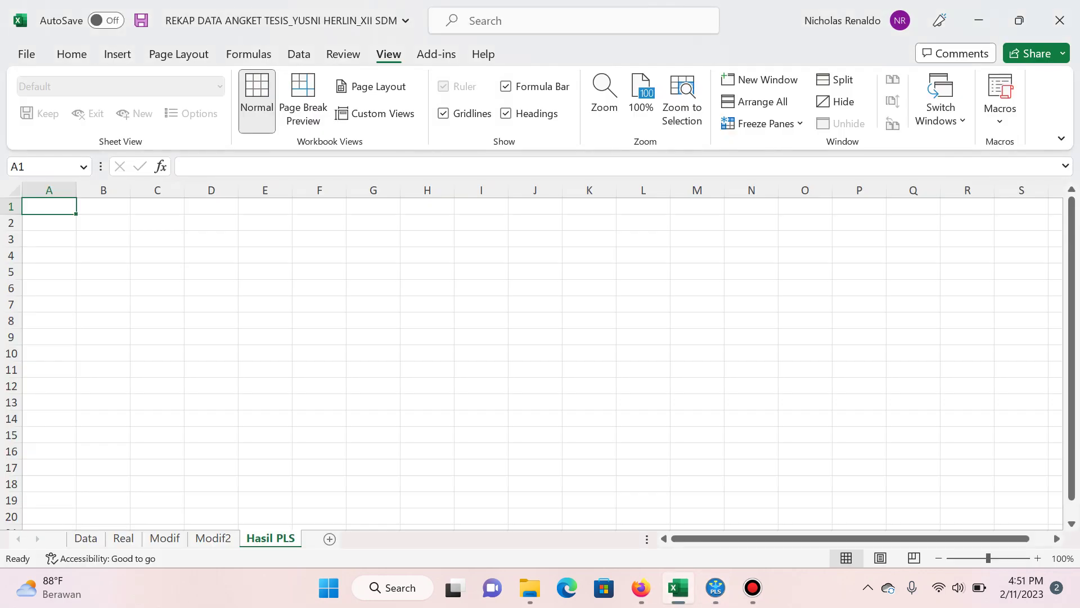
Step: Enter the 'Outer Loadings' heading in A1, paste the loadings image below it, then select A29
type("Outer")
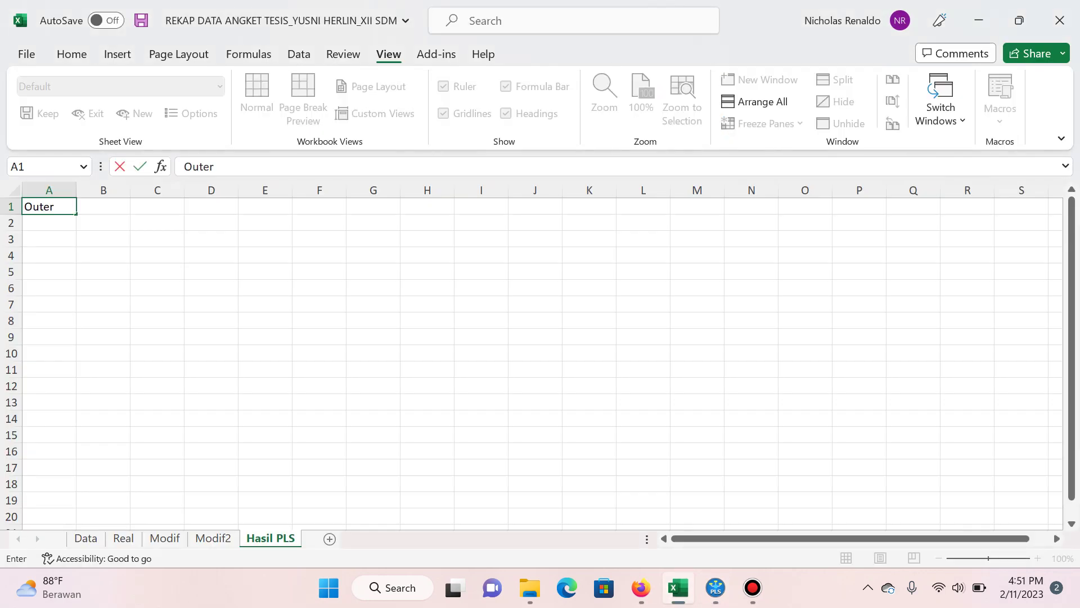
type(" Loadi")
key("Return")
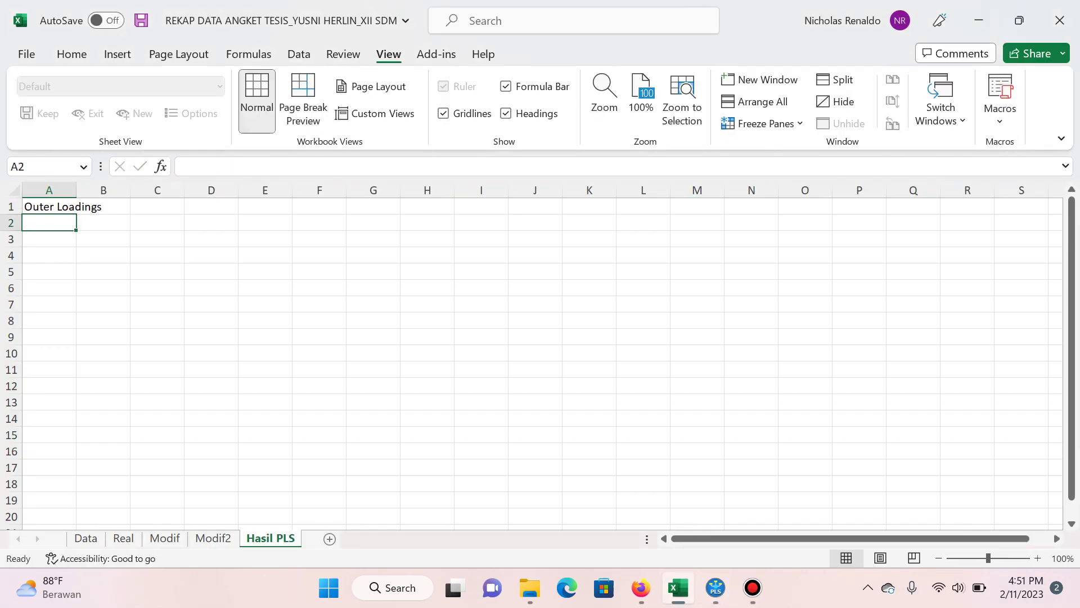
key("ctrl+v")
scroll(270, 360, "down", 5)
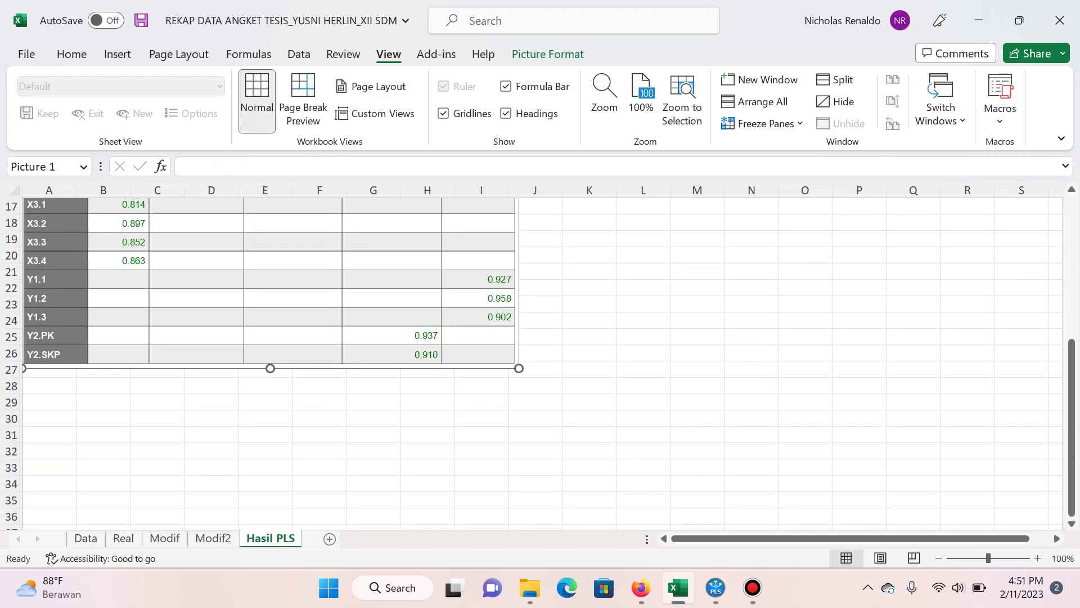
left_click(49, 402)
key("alt+Tab")
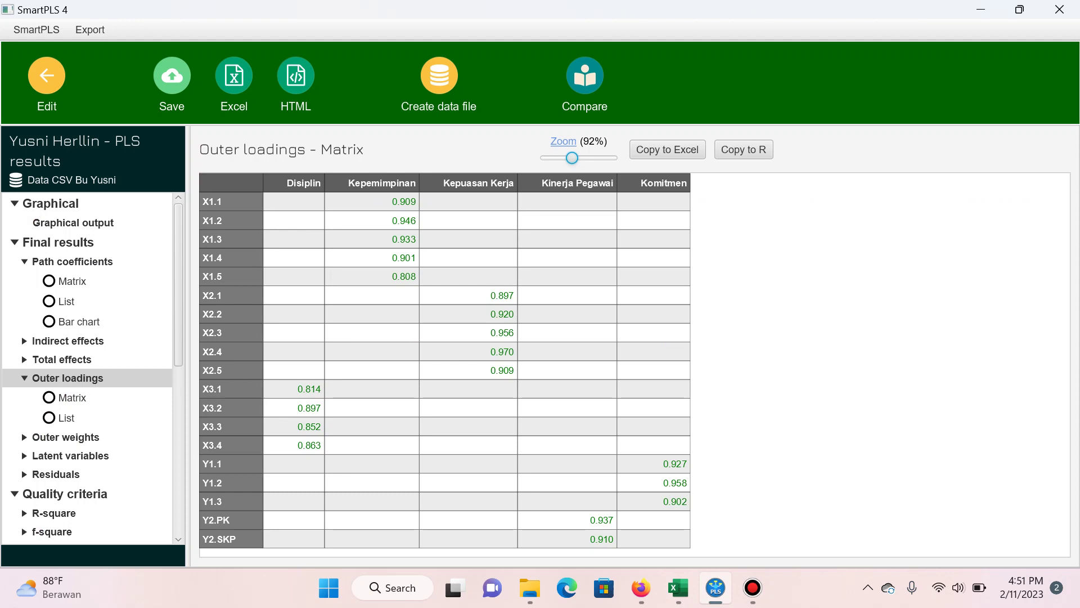
Step: Display the R-square overview table in the results tree
scroll(87, 365, "down", 3)
left_click(56, 361)
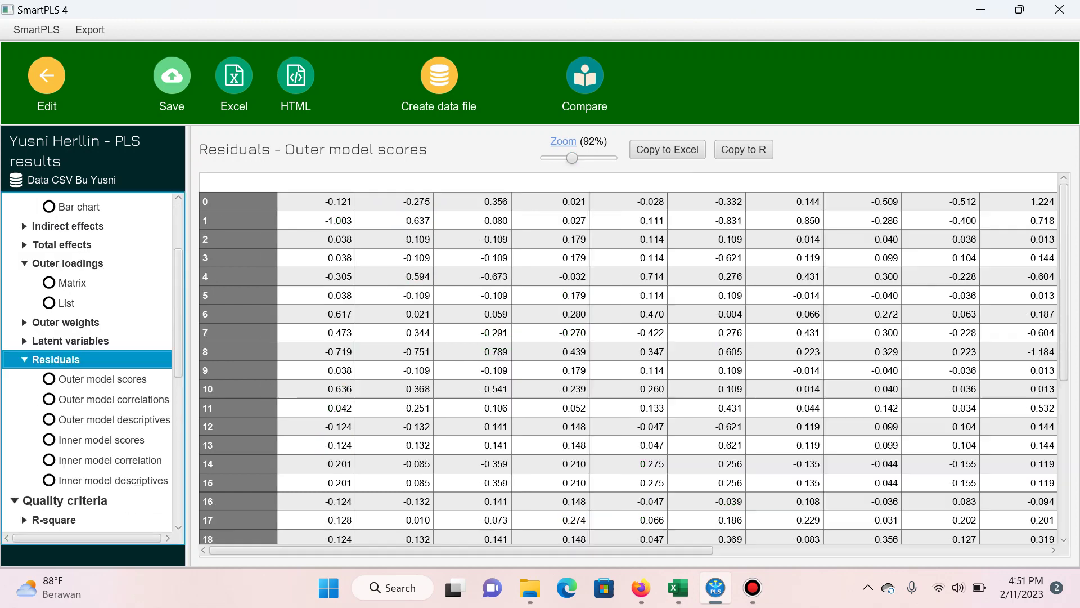
scroll(87, 360, "down", 3)
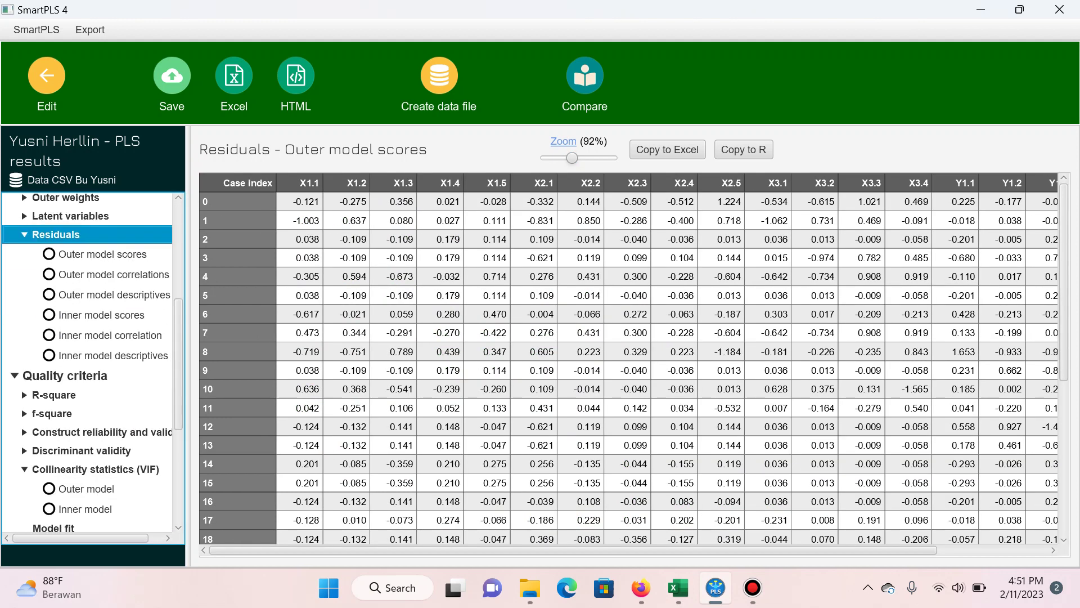
left_click(54, 394)
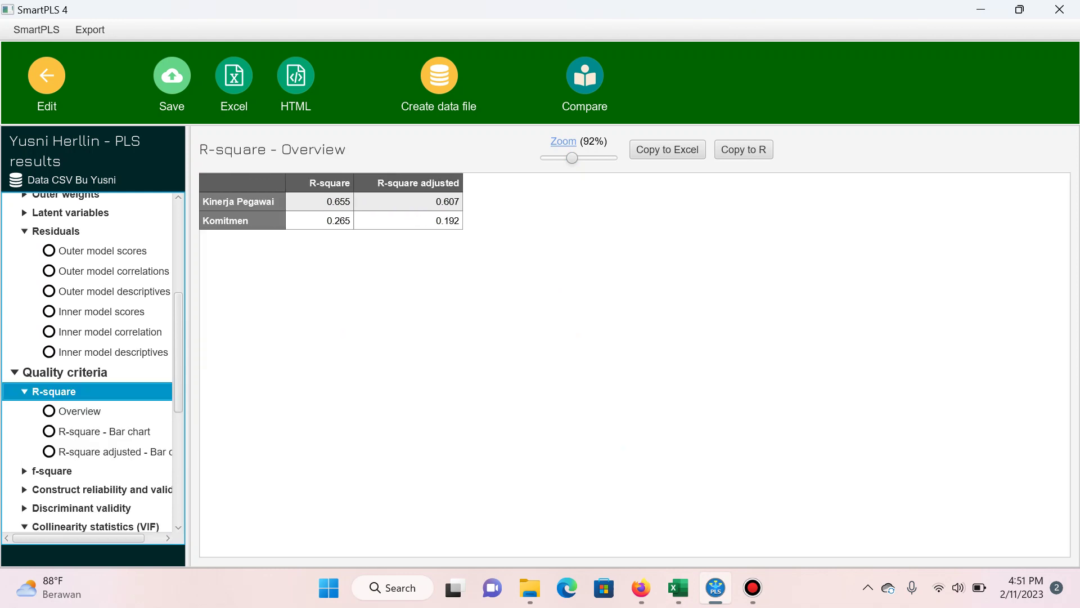
Step: Snip the R-square overview table (0.655 and 0.265) and return to Excel
key("super")
type("snip")
key("Return")
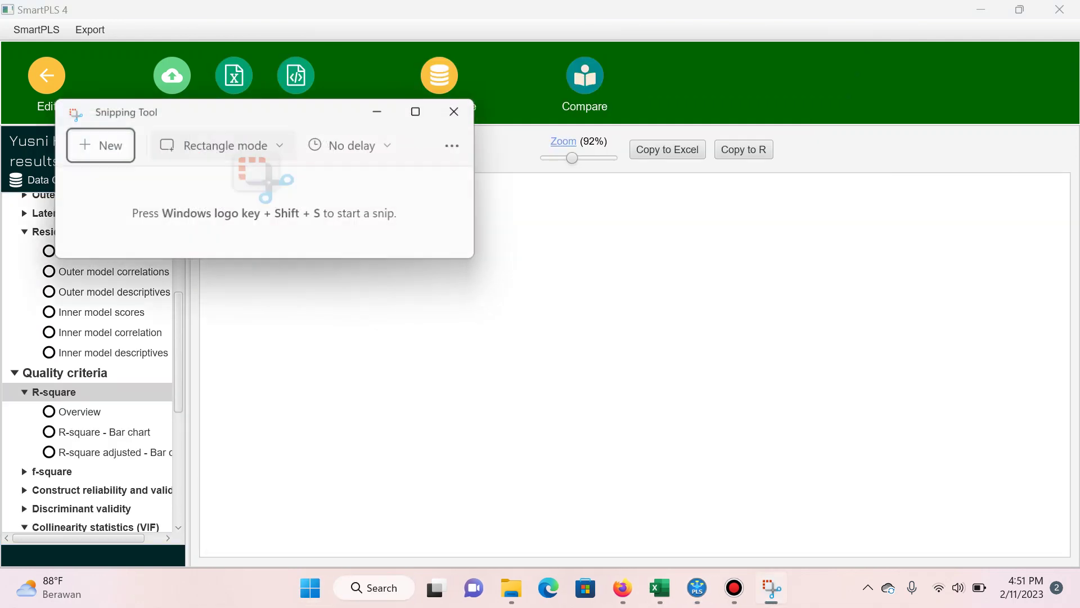
key("ctrl+n")
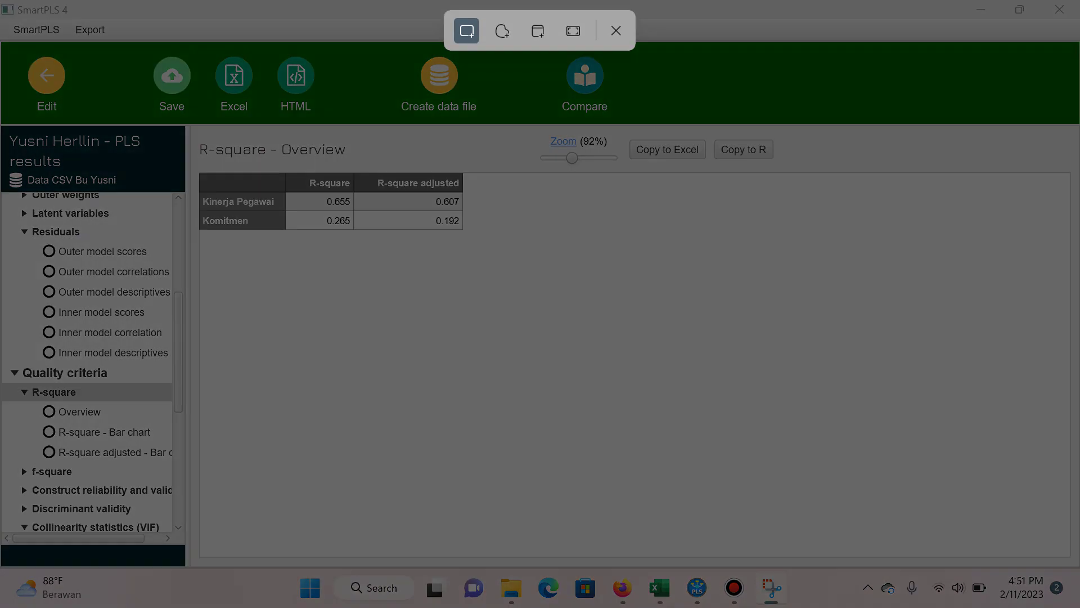
left_click_drag(198, 137, 467, 233)
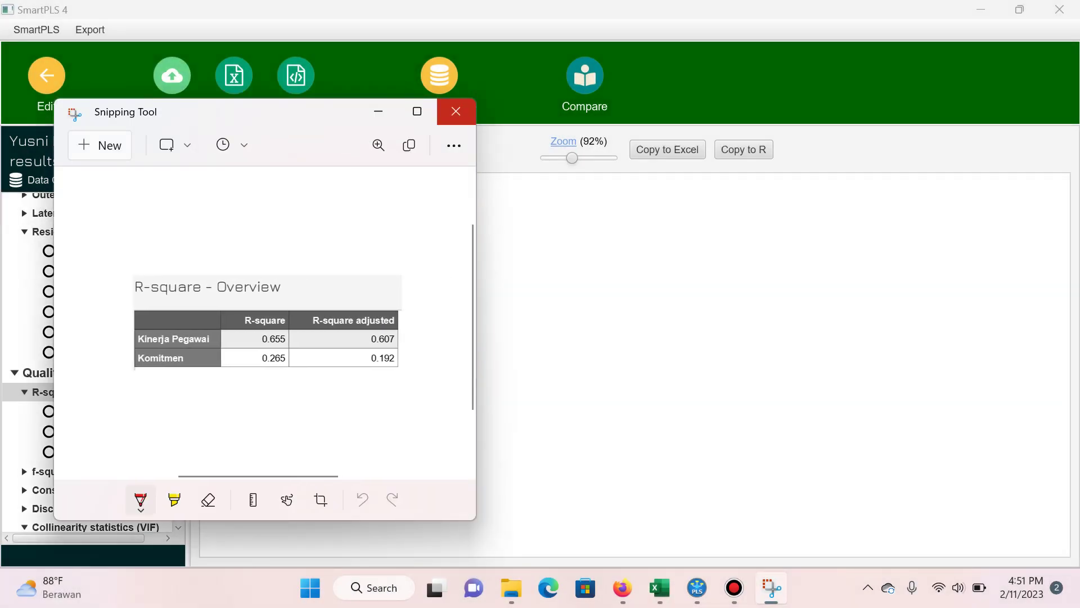
left_click(456, 110)
left_click(678, 587)
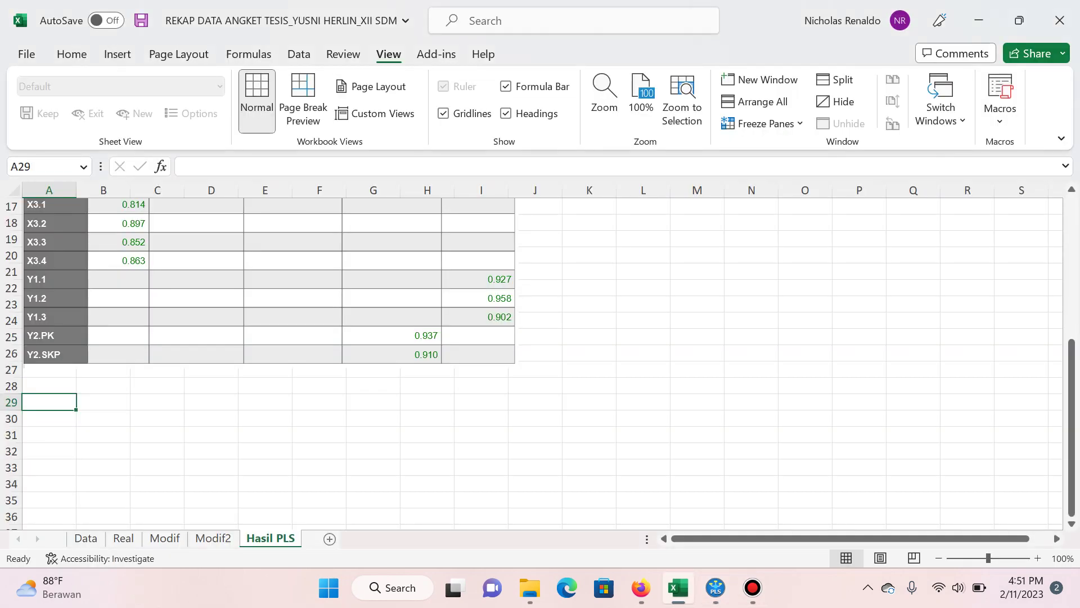
Step: Put the 'Koefisien Determinasi' heading in A29 with the R-square image pasted beneath it
type("Koefisien")
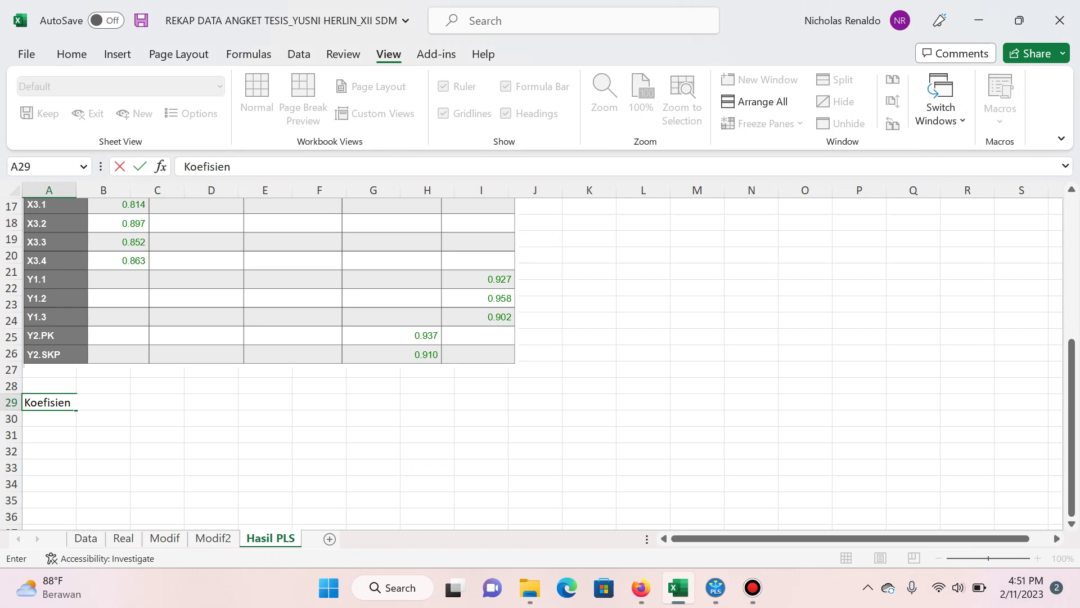
type(" Determinasi")
key("Return")
key("ctrl+v")
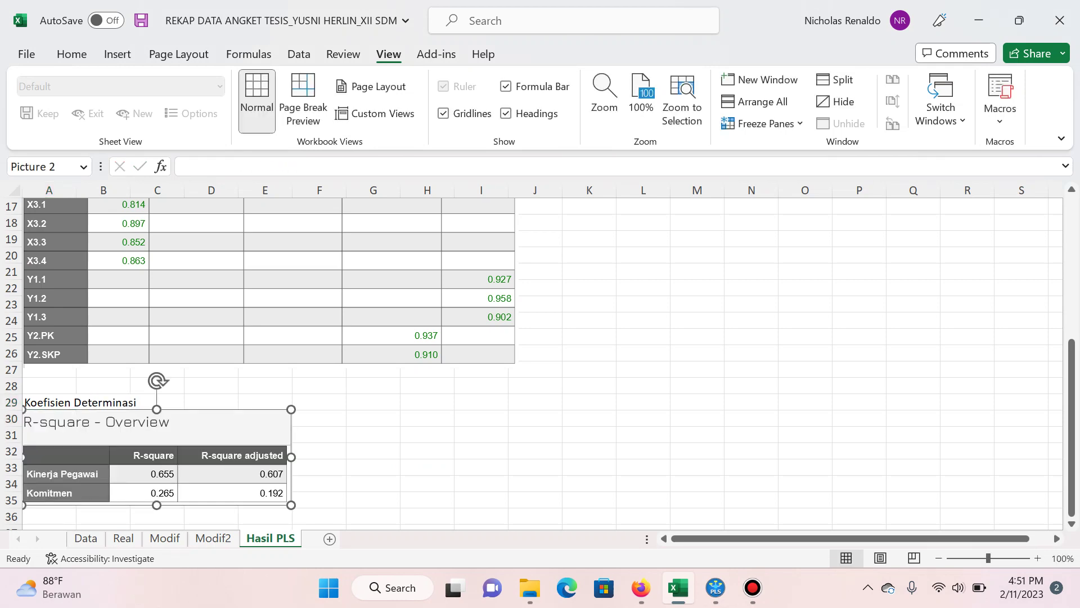
scroll(225, 394, "down", 2)
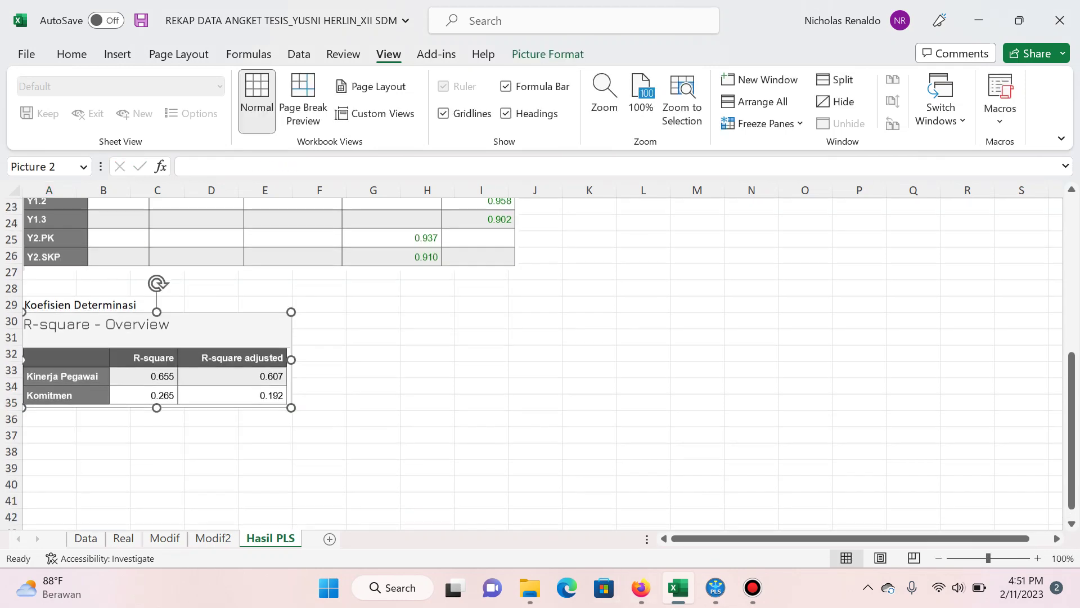
left_click(49, 434)
left_click(716, 587)
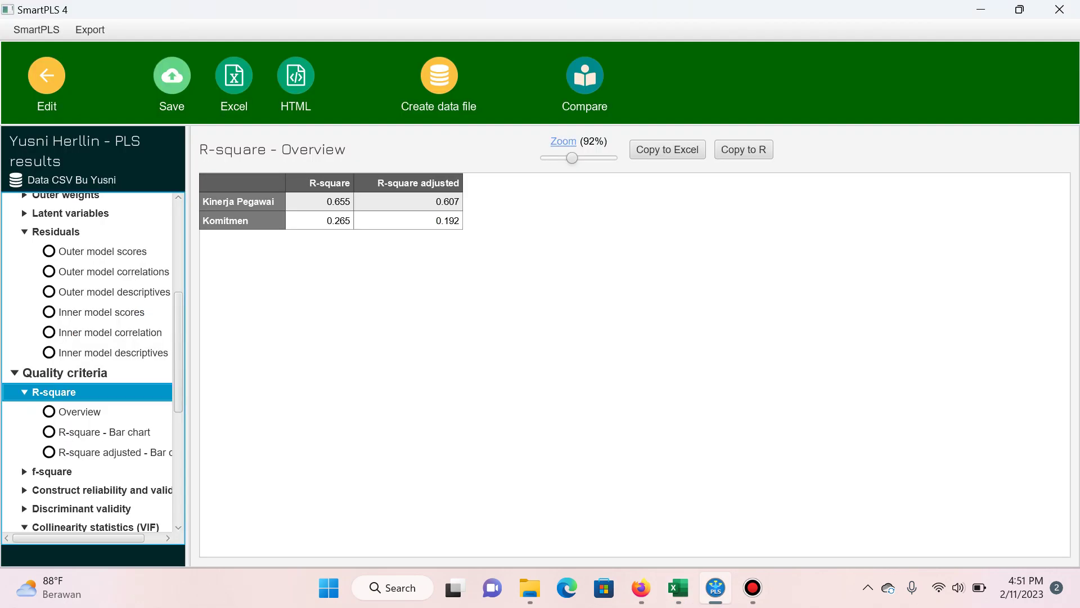
Step: Display the f-square matrix and capture it as a Snipping Tool screenshot
scroll(87, 360, "down", 2)
left_click(52, 411)
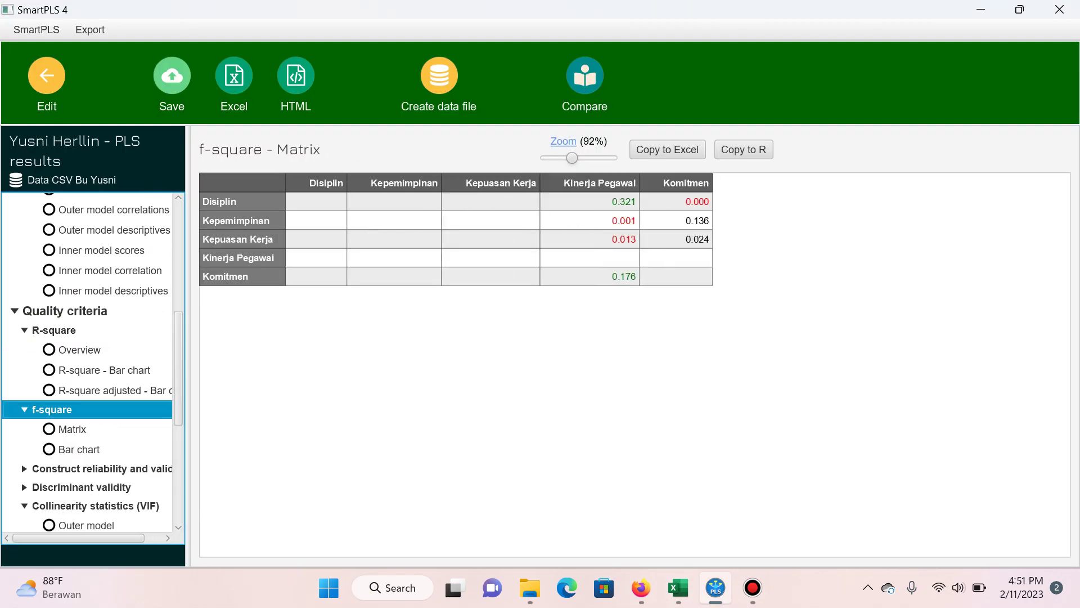
key("super")
type("snip")
key("Return")
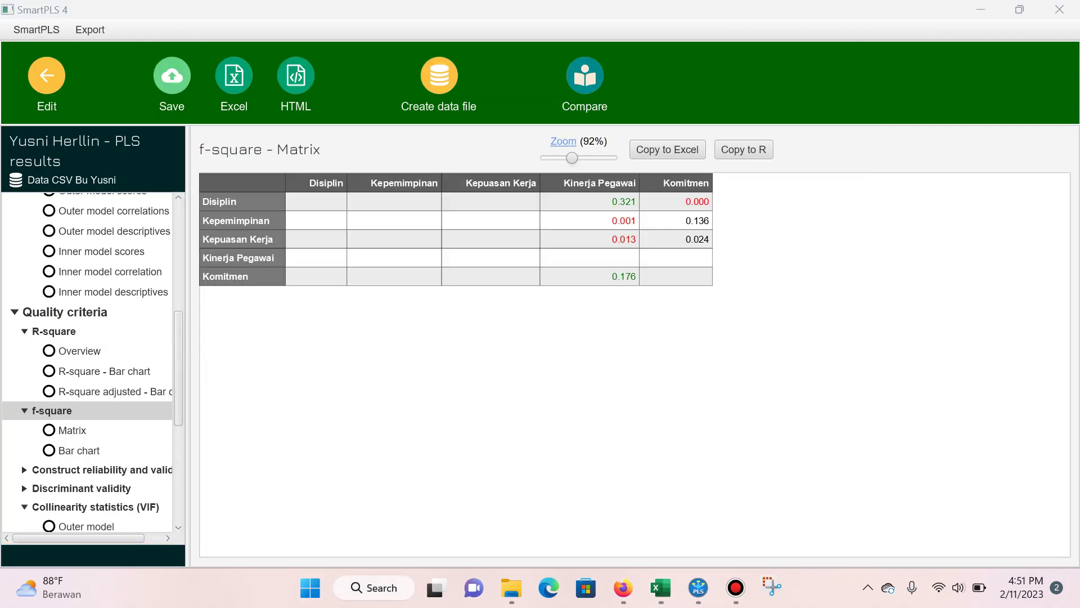
key("Return")
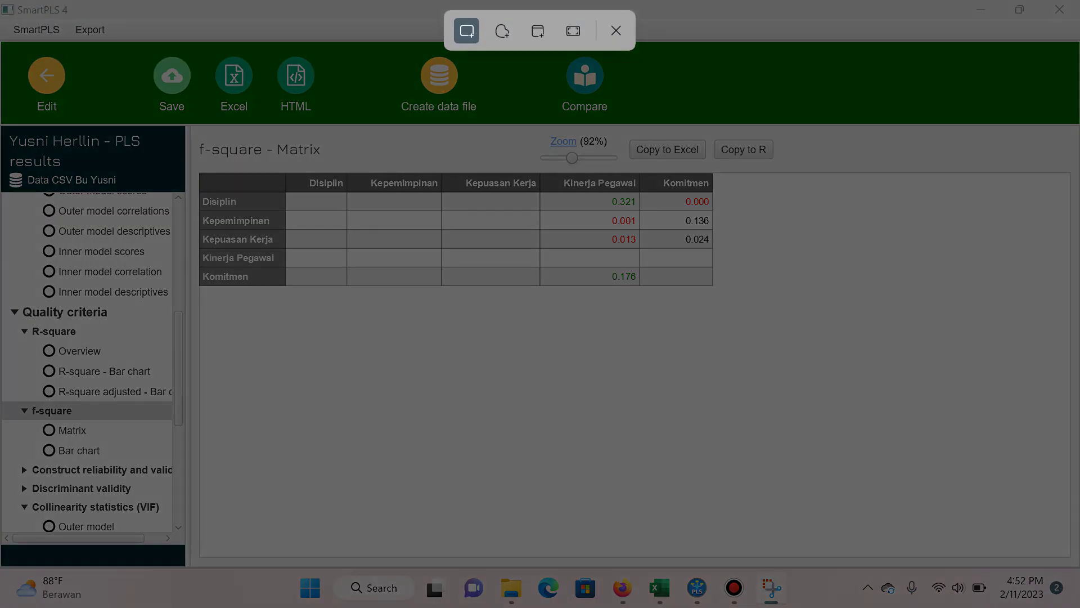
left_click_drag(195, 138, 725, 292)
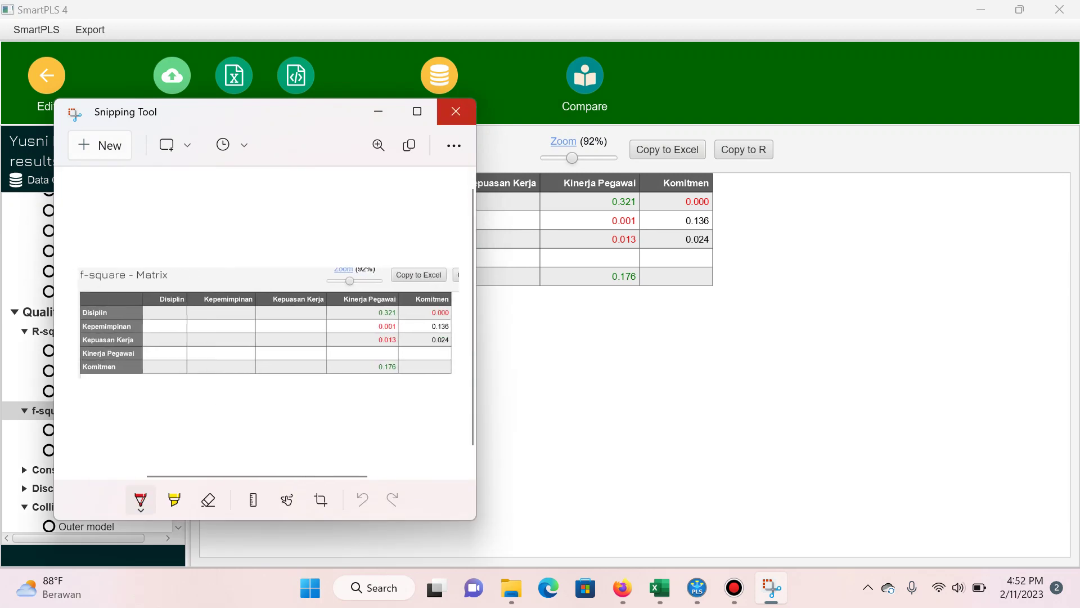
key("alt+F4")
key("alt+Tab")
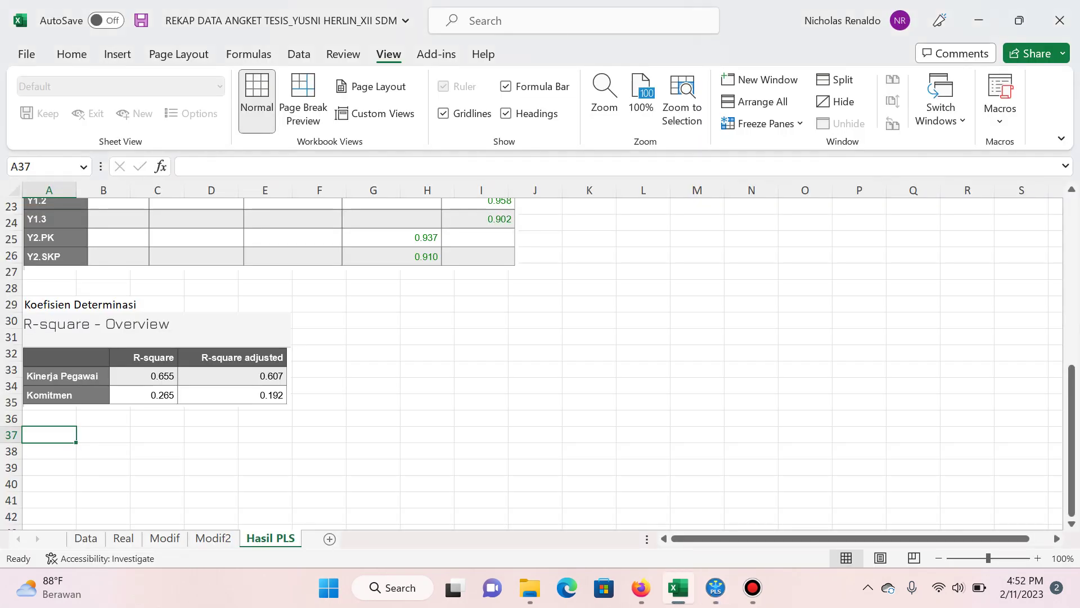
Step: Label A37 'F2', paste the f-square matrix picture below it, and select A49
type("F2")
key("Return")
key("ctrl+v")
scroll(534, 363, "down", 2)
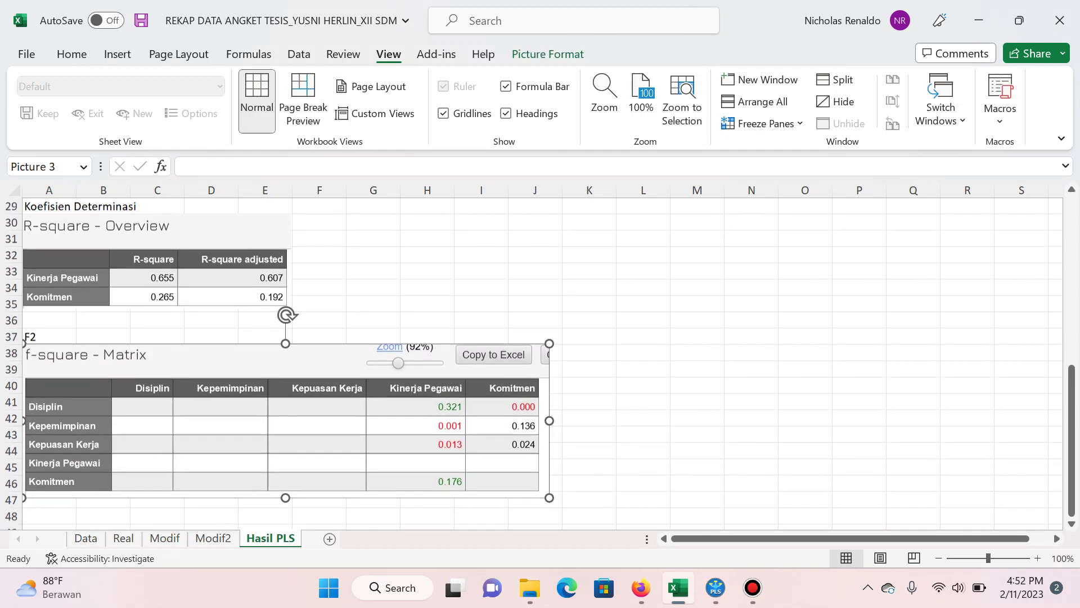
scroll(534, 363, "down", 2)
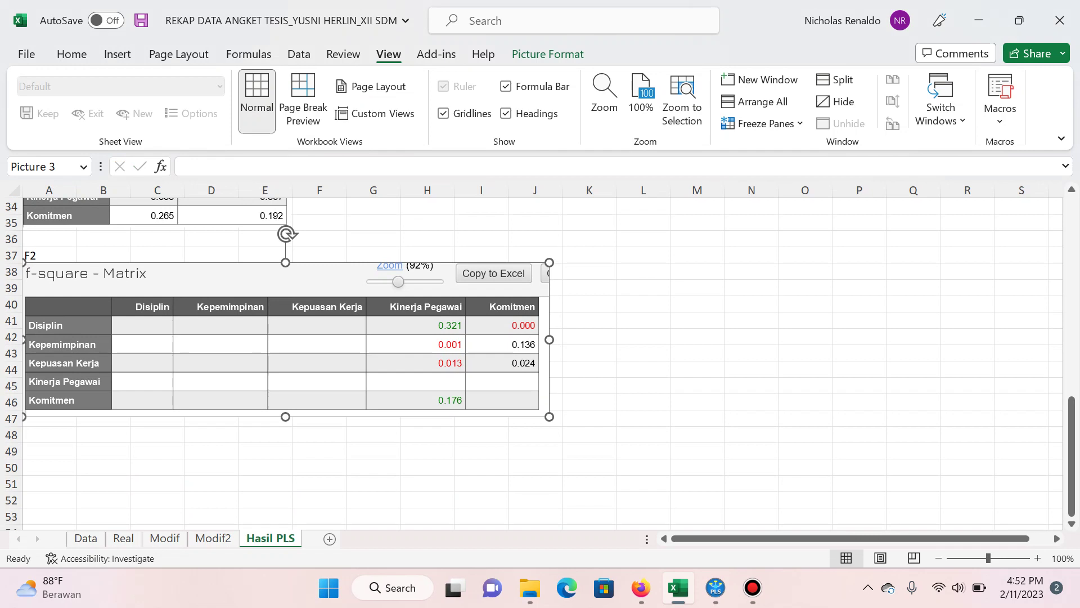
left_click(49, 451)
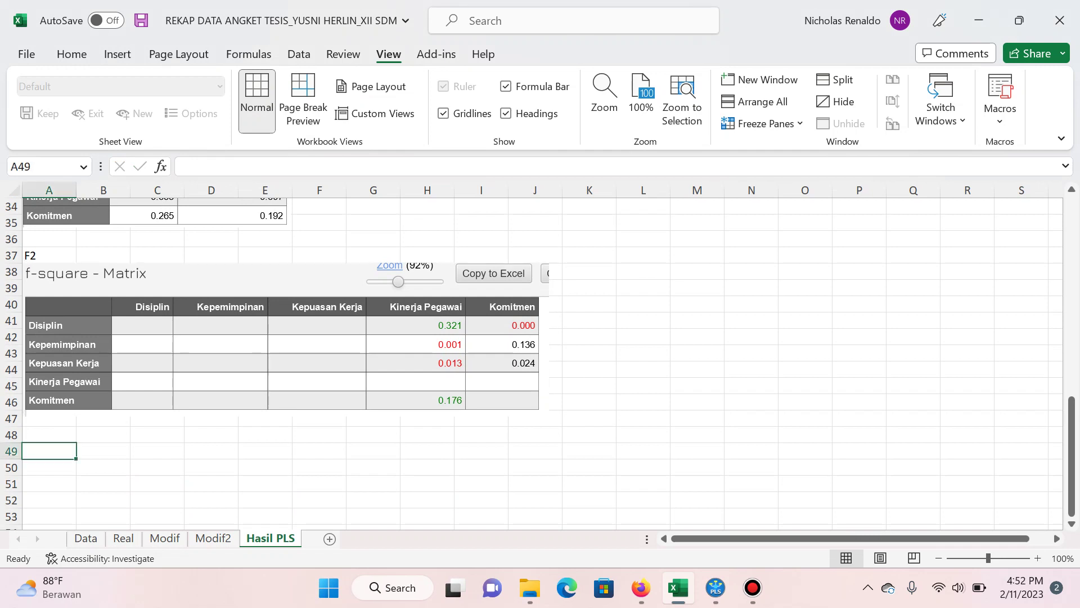
key("alt+Tab")
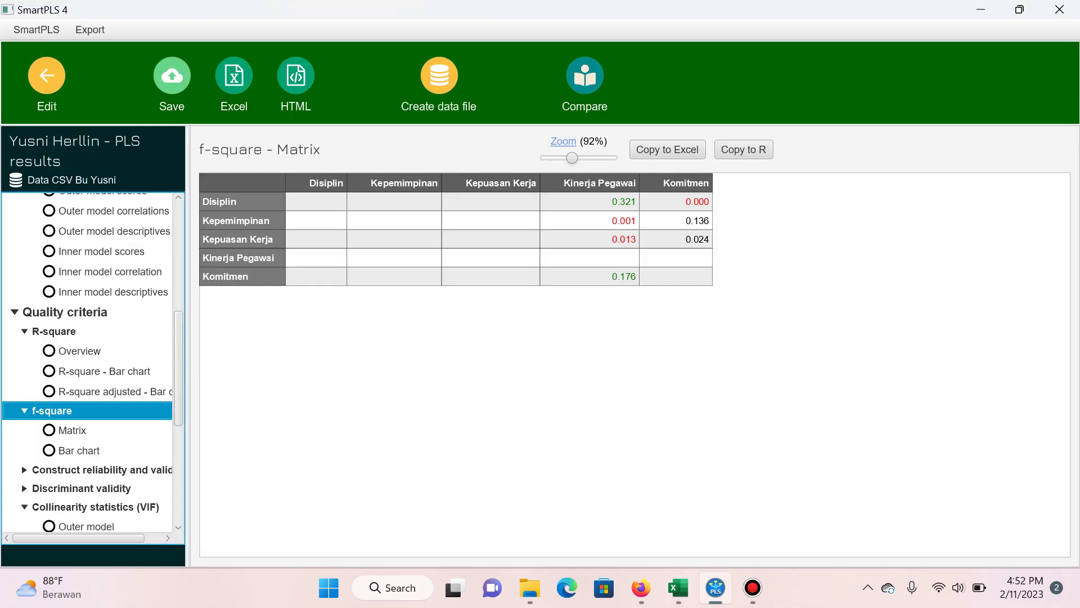
Step: Show the Construct reliability and validity overview and capture it as a Snipping Tool screenshot
scroll(93, 360, "down", 4)
left_click(102, 374)
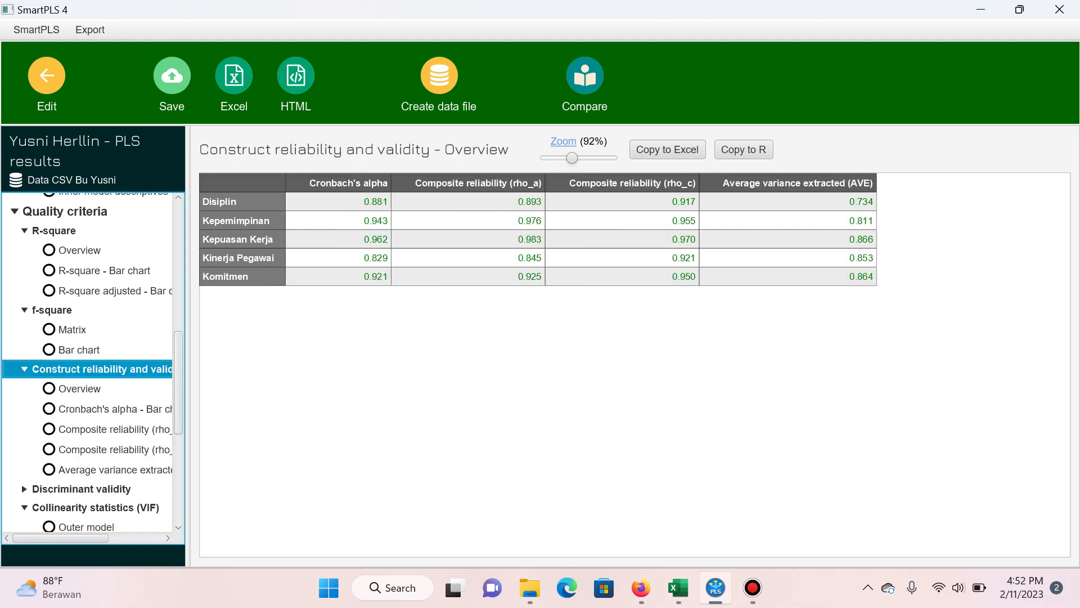
key("super")
type("snip")
key("Return")
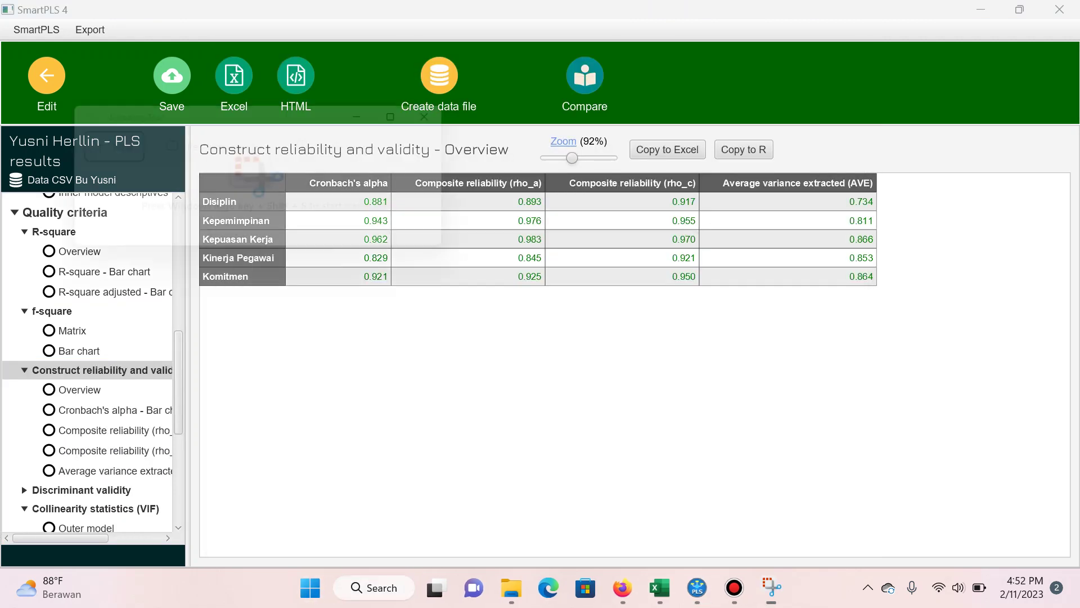
key("ctrl+n")
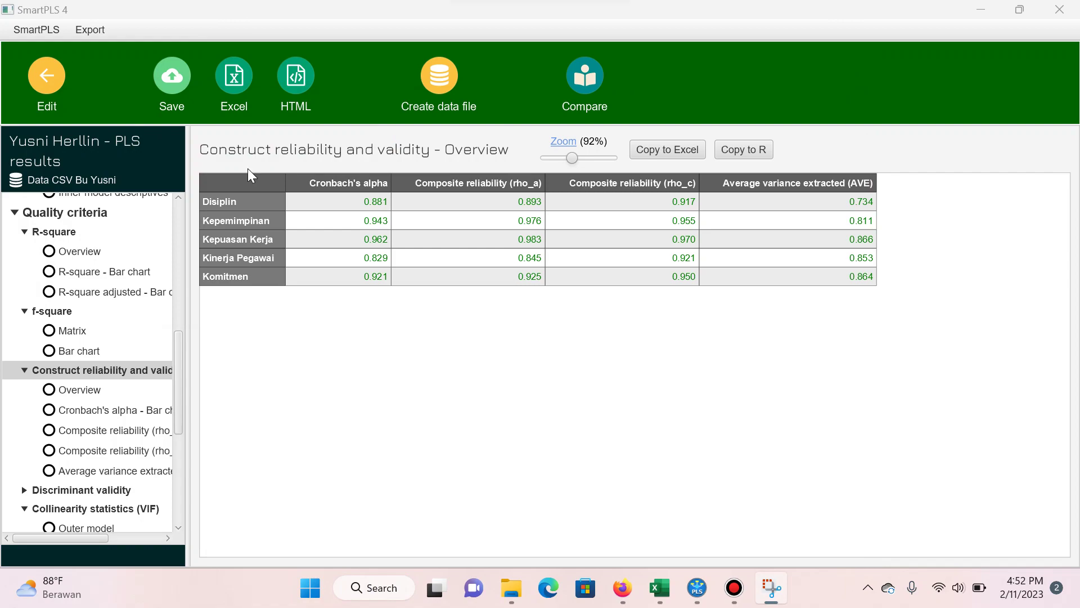
key("Escape")
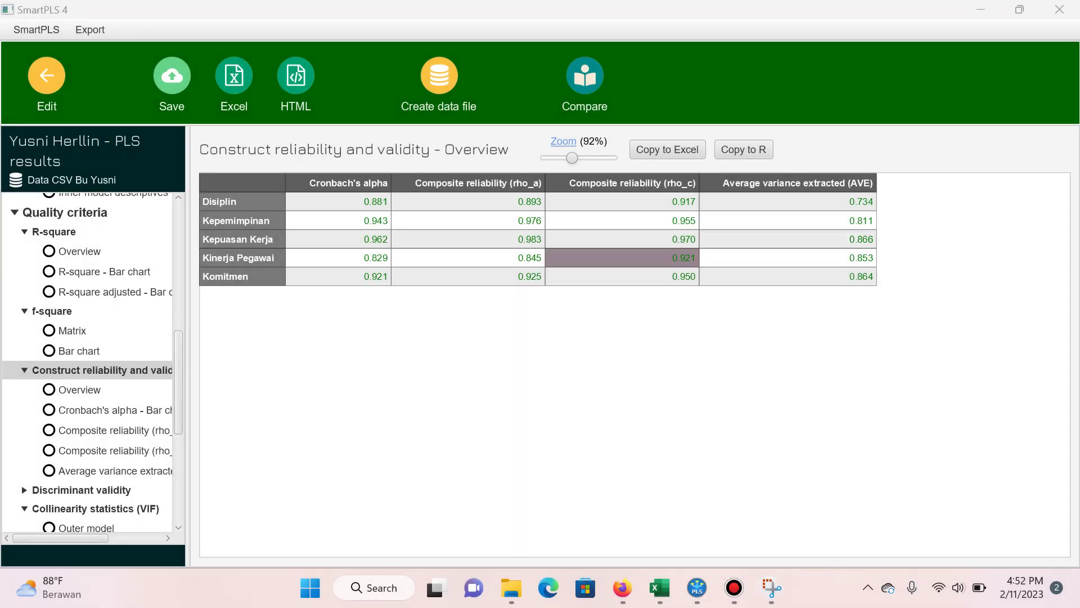
key("ctrl+n")
left_click_drag(196, 136, 881, 291)
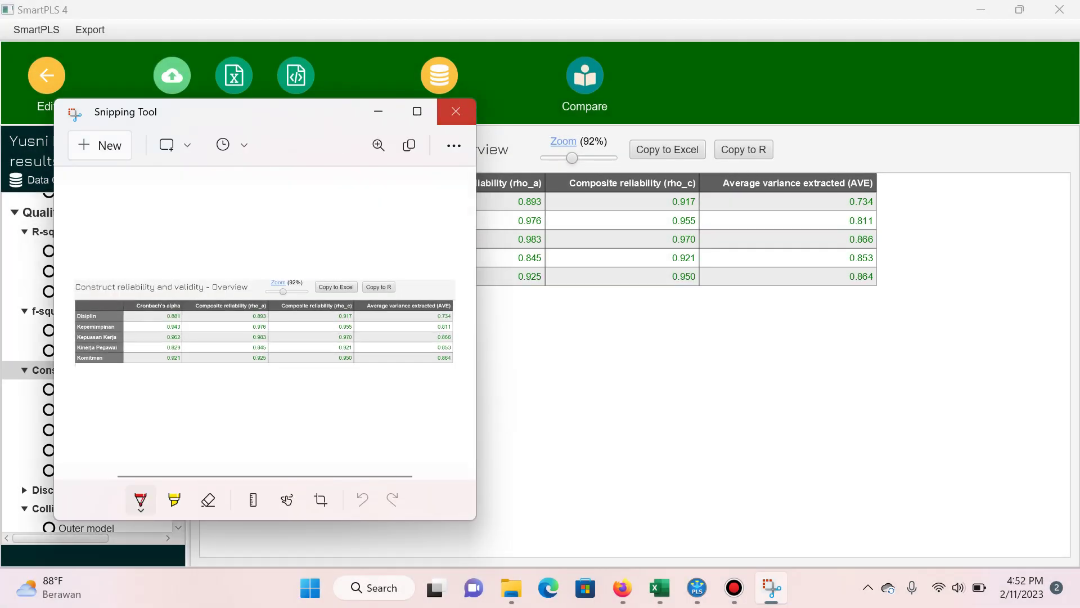
left_click(456, 111)
left_click(678, 588)
Step: Type 'Construct Reliability and Validity' in A49 and paste the reliability table image under it
key("alt+Tab")
key("alt+Tab")
type("Constru")
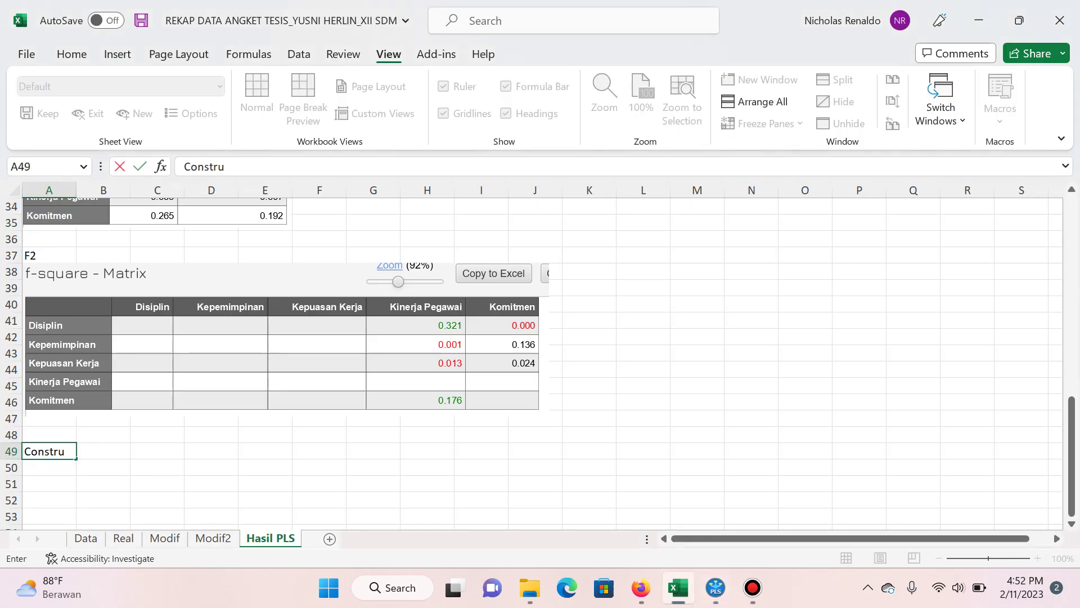
type("ct Reliabili")
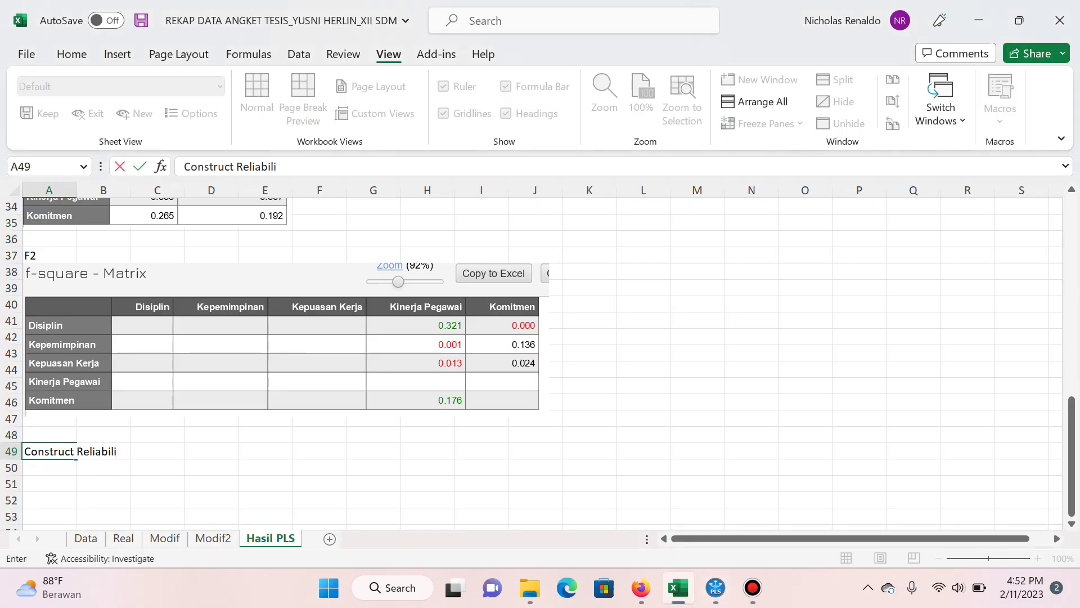
type("ty and Validity")
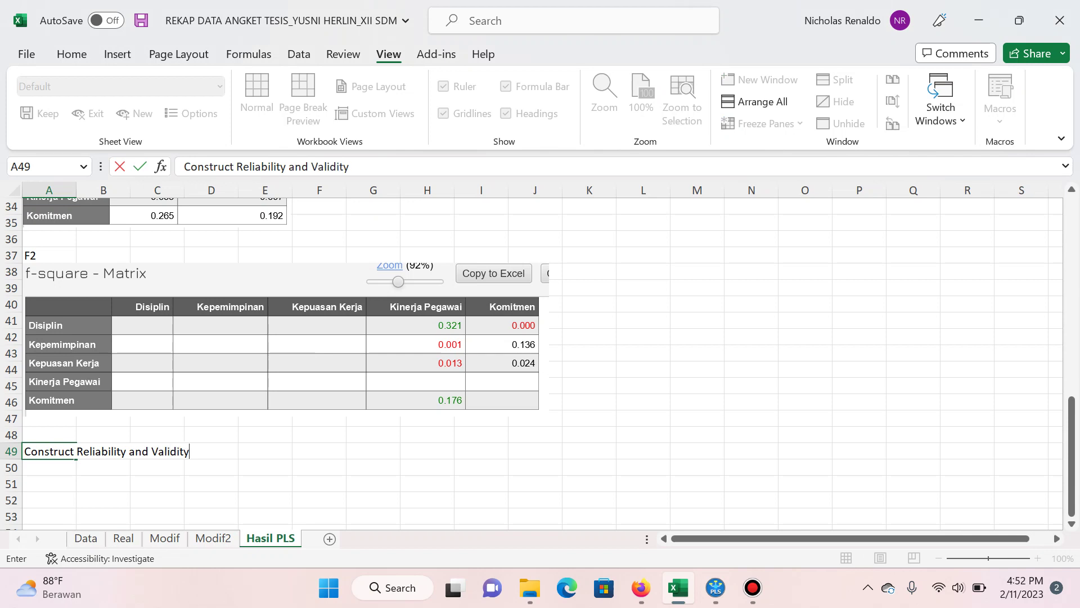
key("Return")
key("ctrl+v")
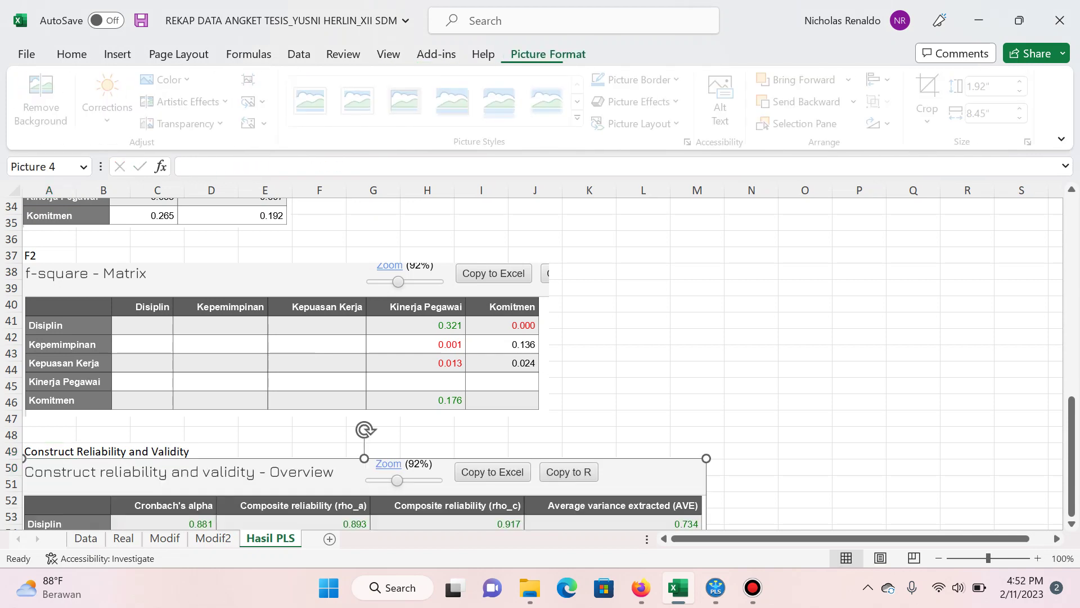
scroll(540, 360, "down", 5)
scroll(540, 360, "down", 1)
left_click(49, 337)
key("alt+Tab")
scroll(93, 360, "down", 1)
scroll(93, 360, "down", 1)
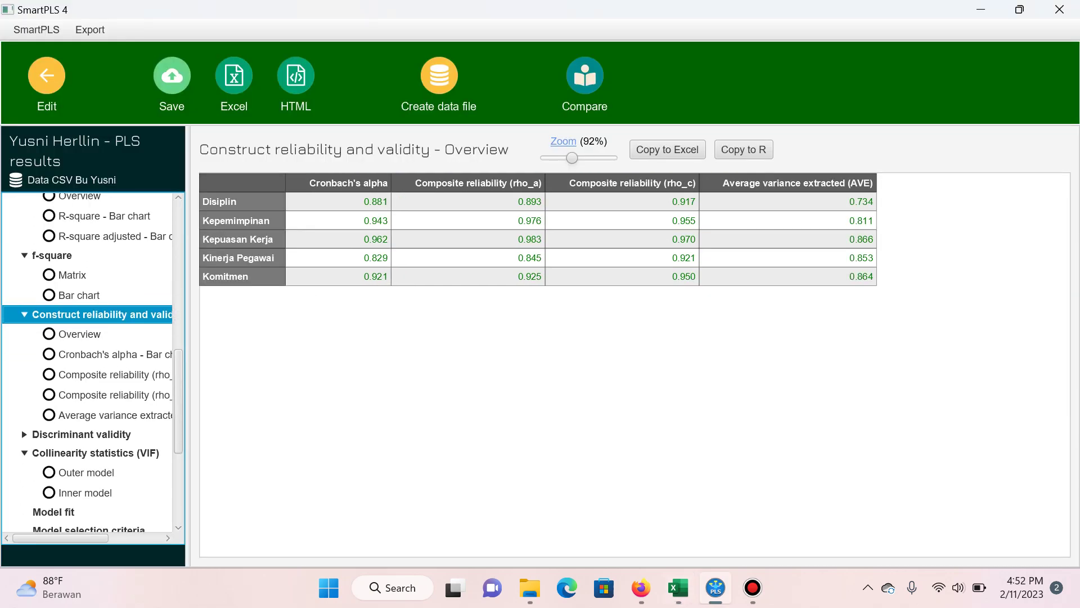
Step: Open Discriminant validity > Fornell-Larcker criterion and snip the matrix with its title
left_click(81, 434)
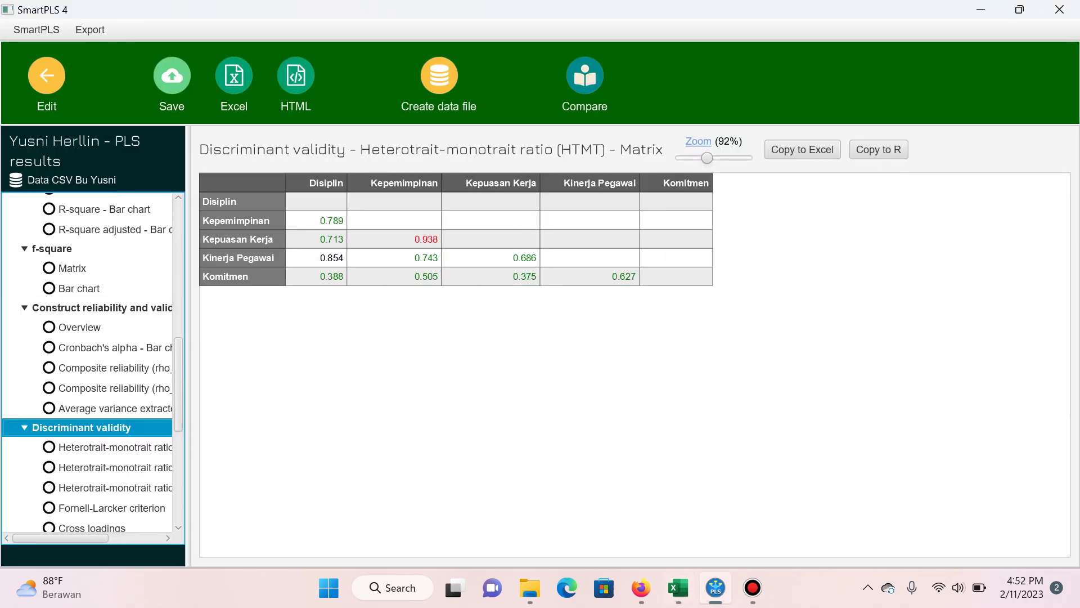
left_click(112, 507)
key("super")
type("snip")
key("Return")
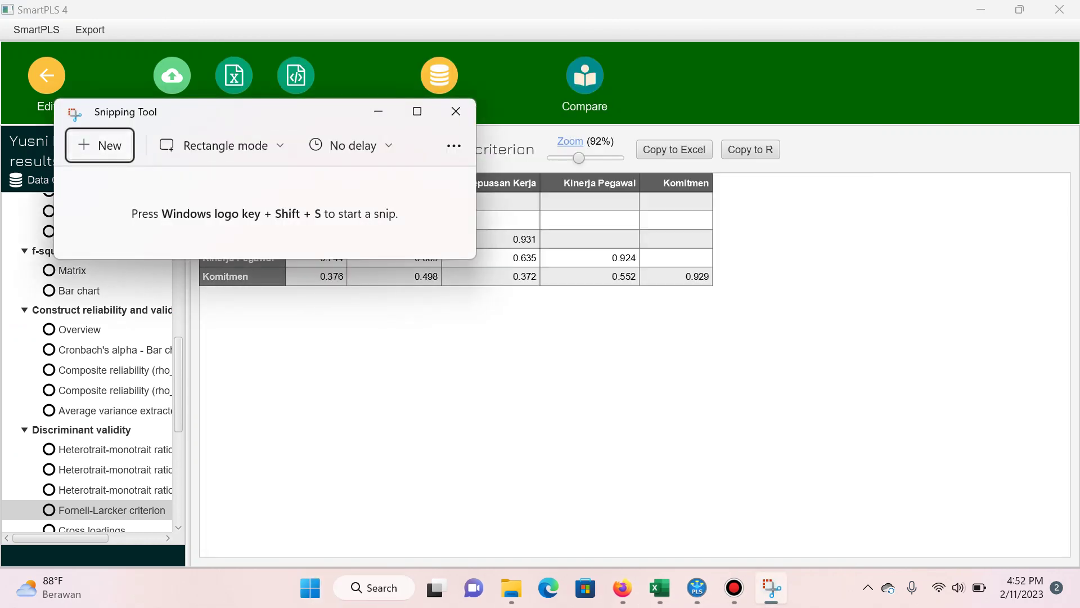
left_click(96, 145)
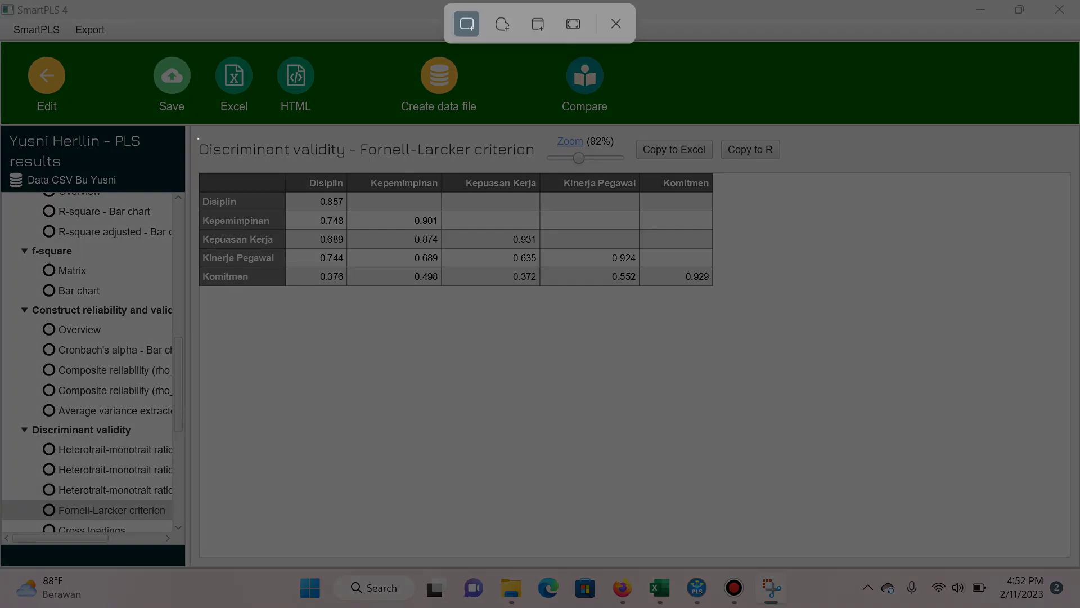
left_click_drag(198, 138, 722, 286)
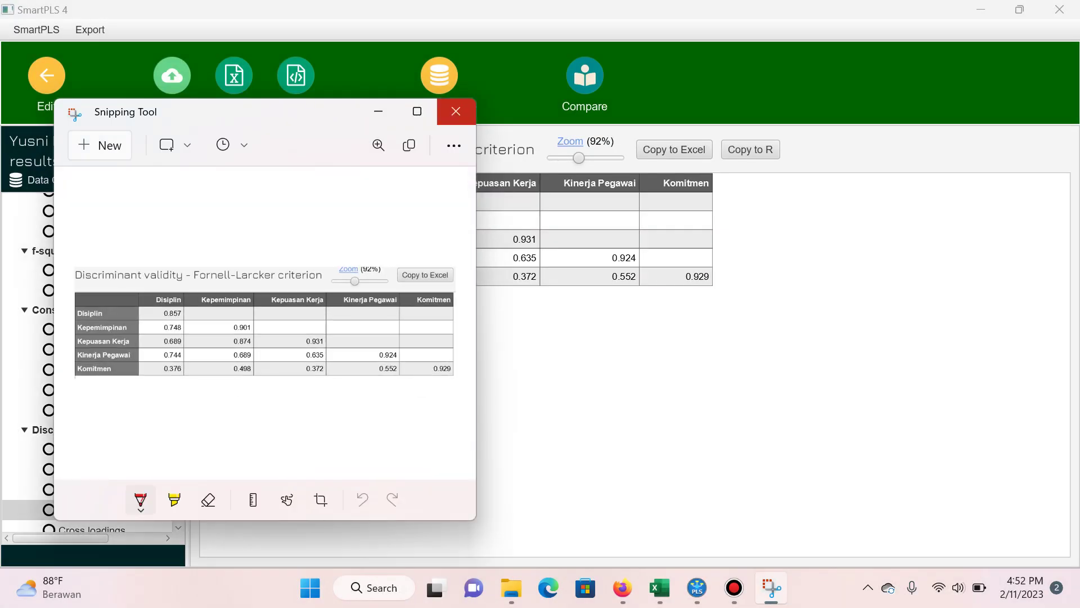
left_click(455, 111)
key("alt+Tab")
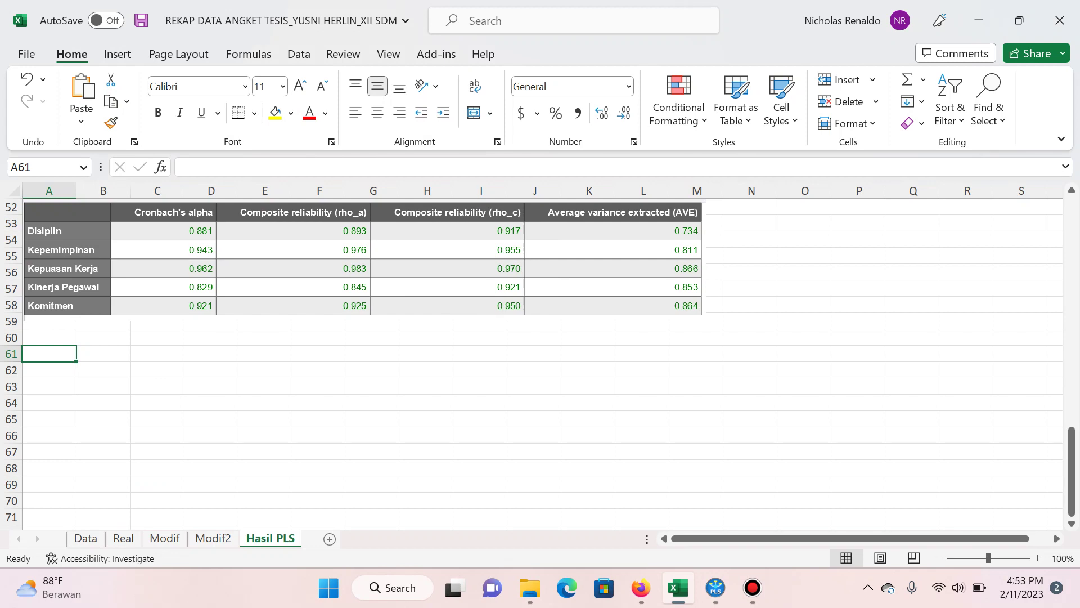
Step: Type 'Discriminant Validity' in A61 and paste the Fornell-Larcker table snip beneath it
key("alt+Tab")
key("alt+Tab")
type("Dis")
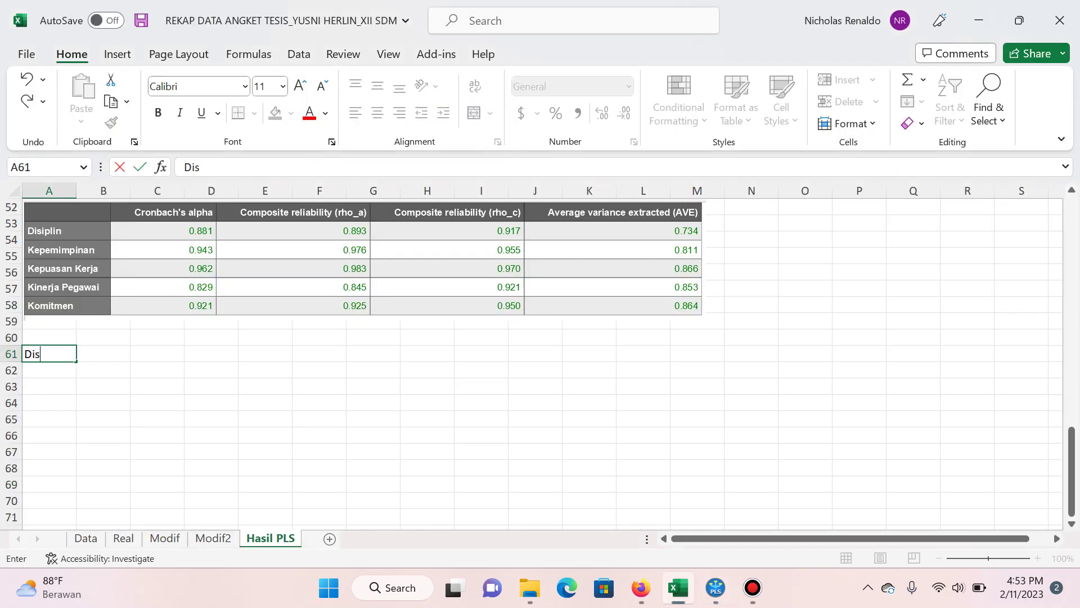
type("criminant Validity")
key("Return")
key("ctrl+v")
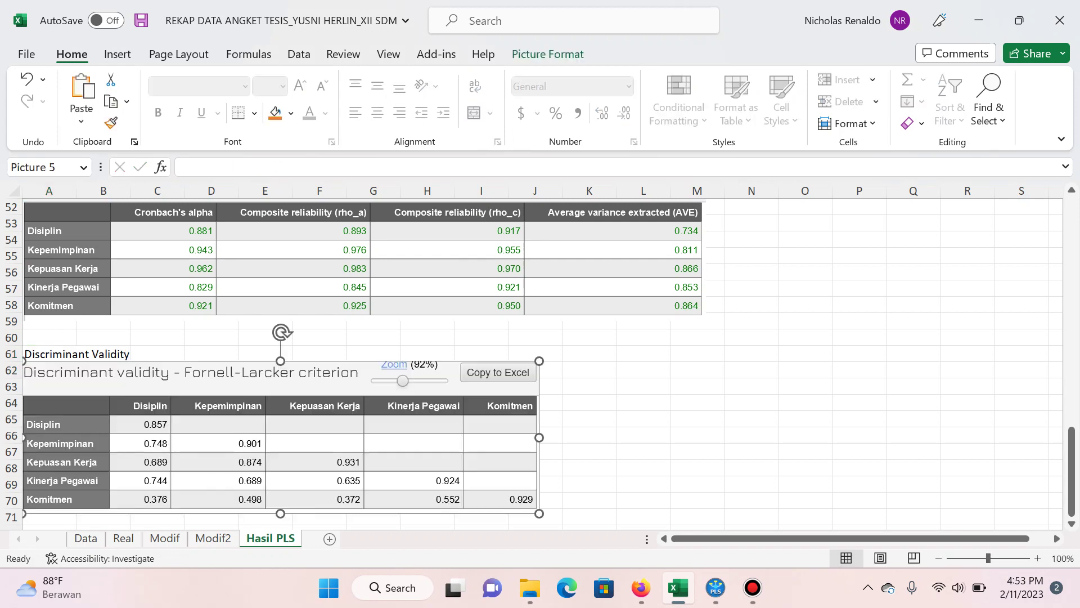
scroll(535, 360, "down", 3)
Step: Select A73, then open the collinearity statistics (VIF) results in SmartPLS
left_click(48, 385)
key("alt+Tab")
scroll(93, 360, "down", 3)
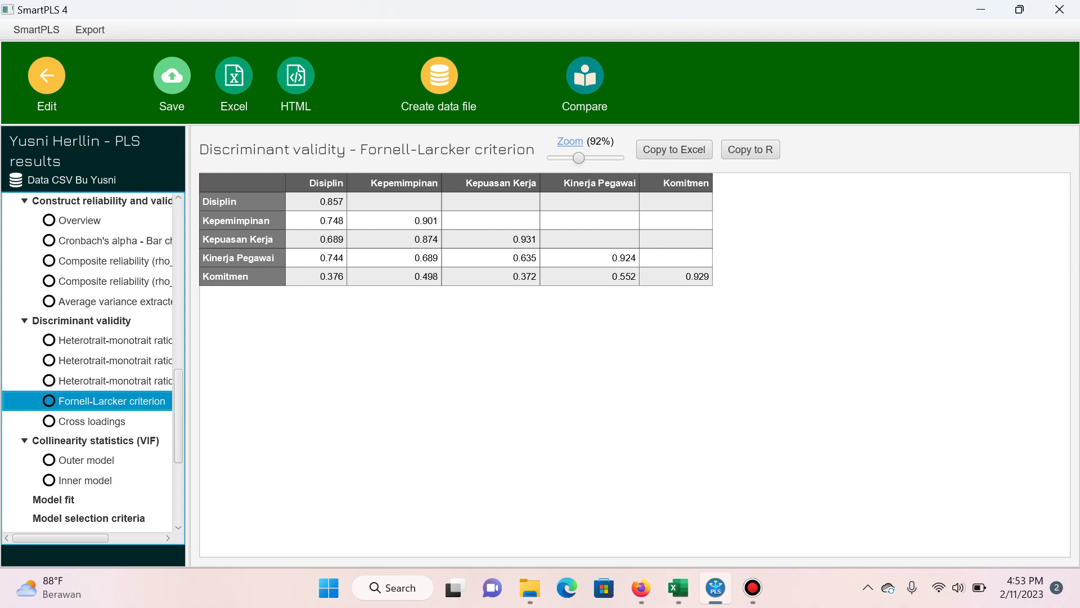
left_click(95, 440)
Step: Show the inner-model VIF values and snip that table with Snipping Tool
left_click(85, 480)
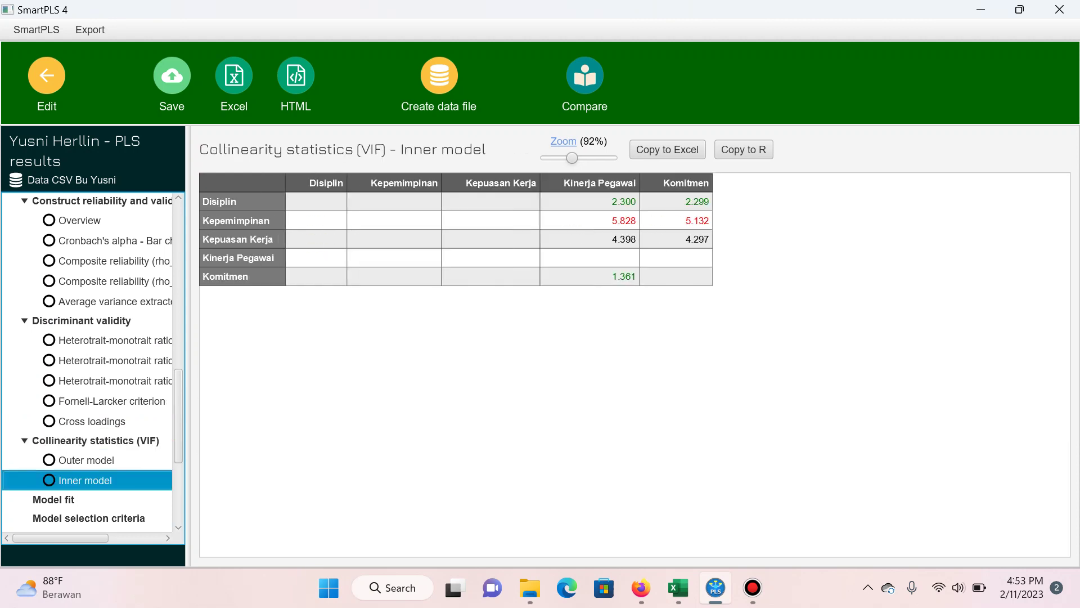
key("super")
type("snip")
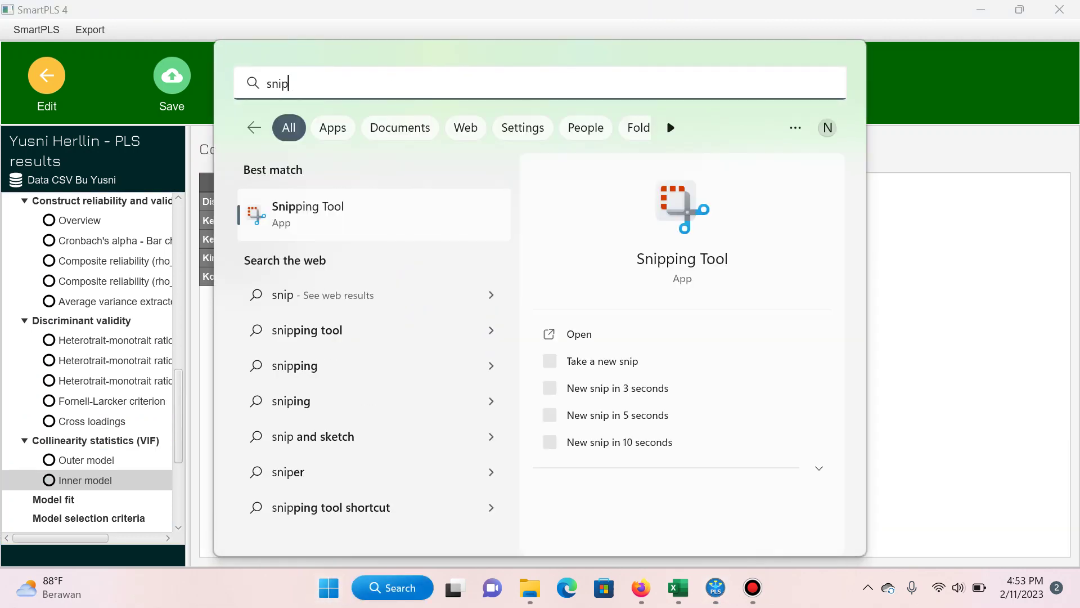
key("Return")
key("Return")
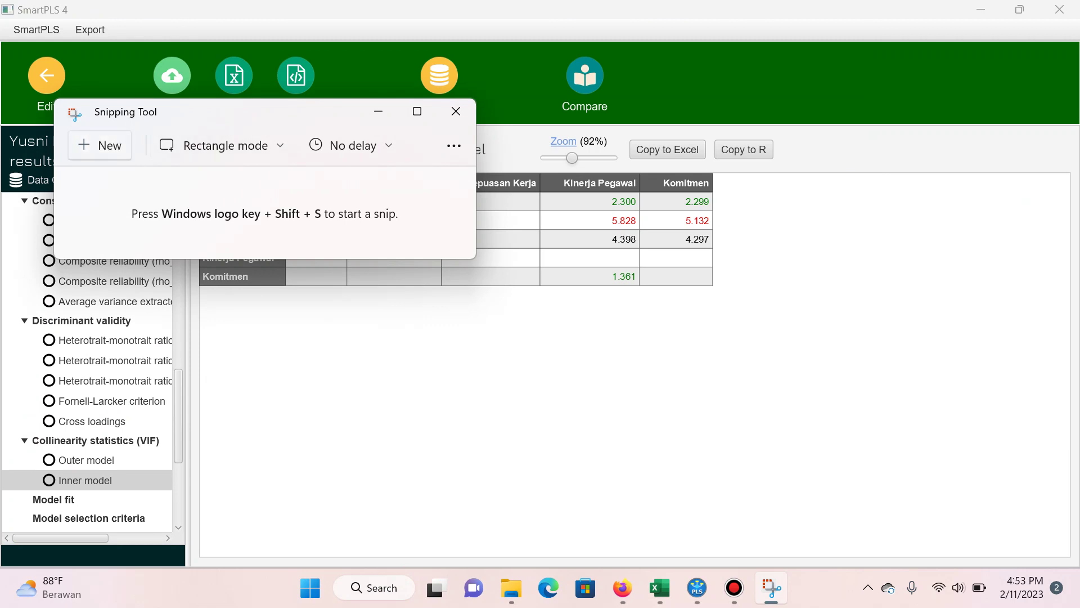
left_click_drag(196, 135, 721, 294)
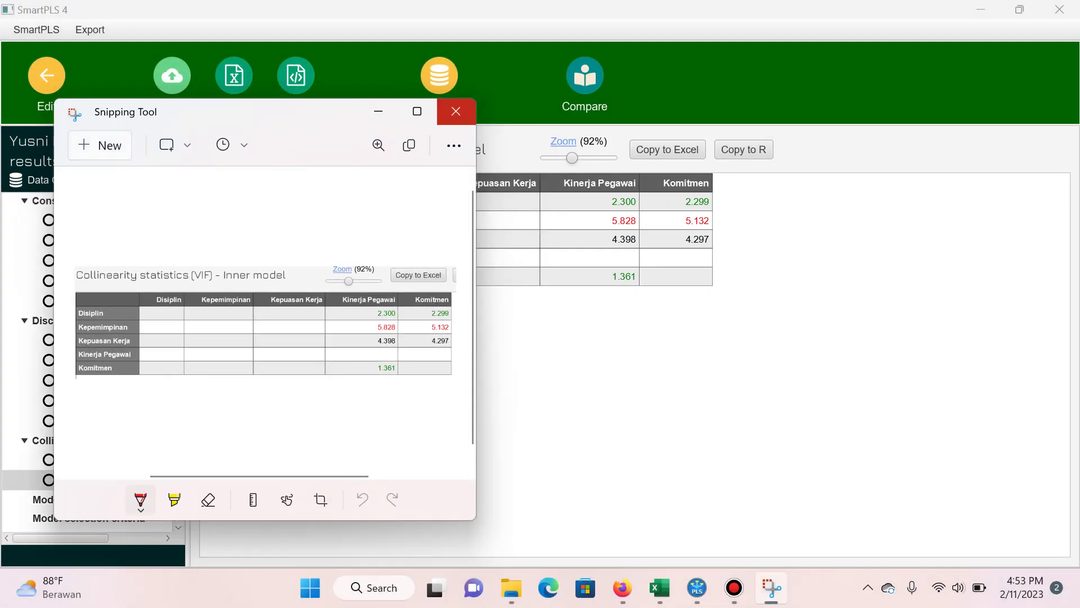
key("alt+F4")
key("alt+Tab")
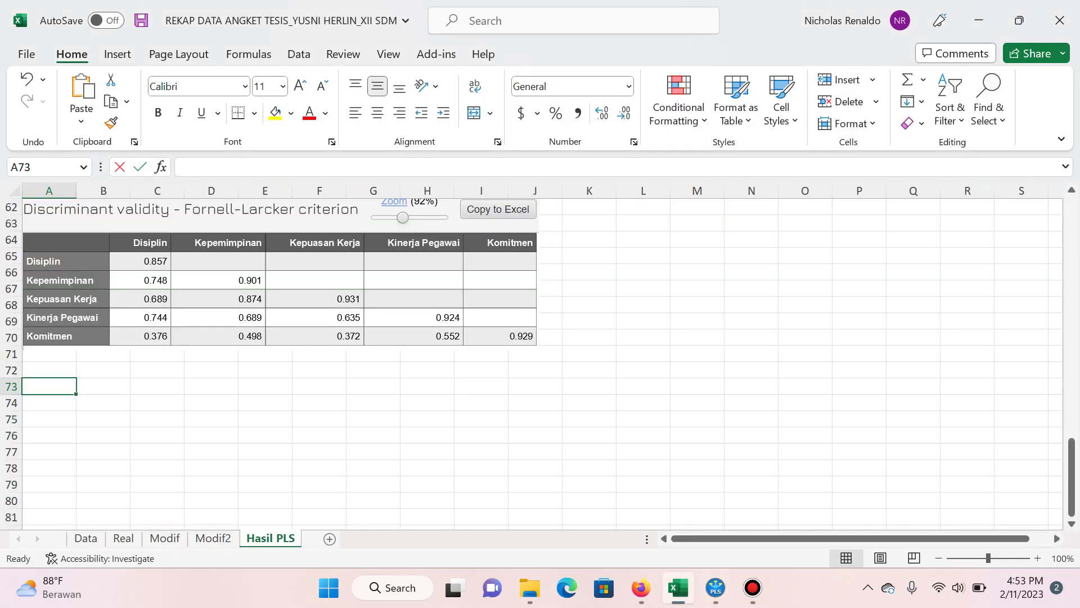
Step: Enter 'Uji Multikolinieritas' in A73 and paste the inner-model VIF table picture below
type("M")
key("BackSpace")
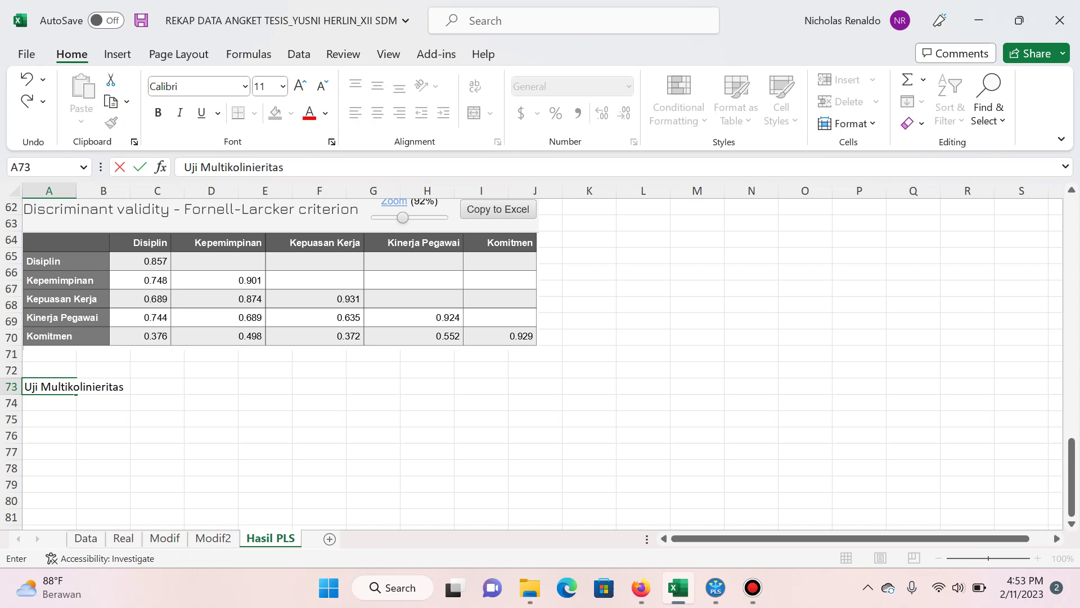
type("s")
key("Return")
key("ctrl+v")
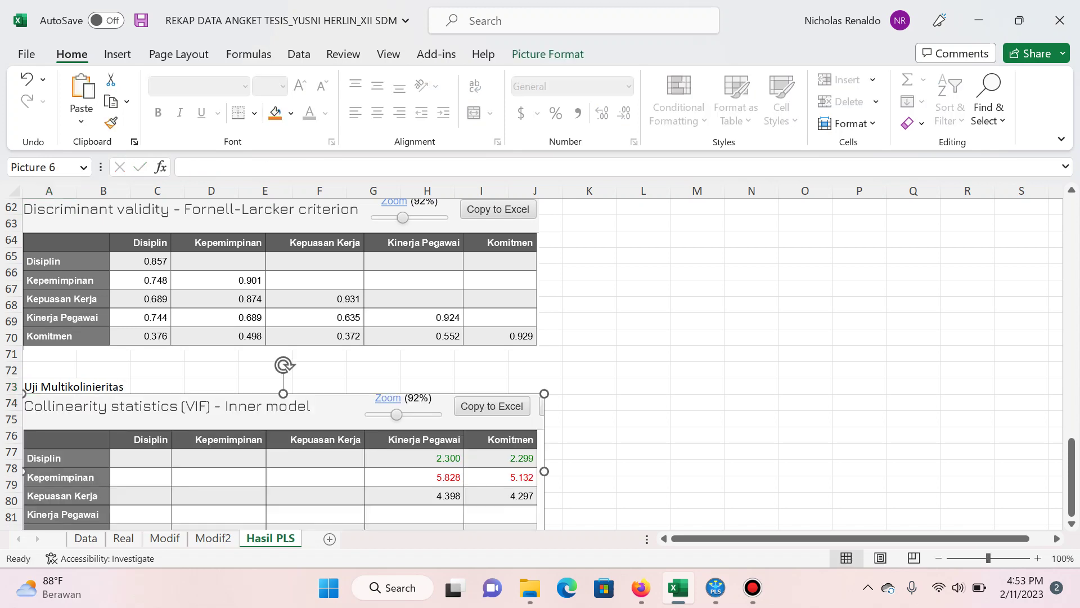
scroll(281, 365, "down", 5)
key("alt+Tab")
scroll(90, 360, "down", 2)
scroll(90, 360, "down", 2)
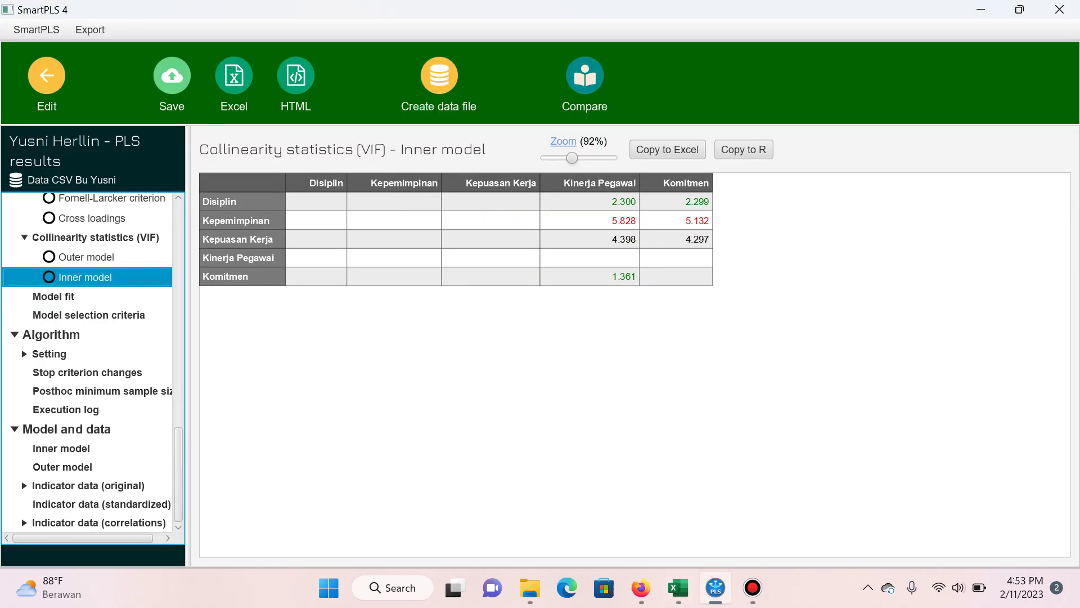
Step: Browse the inner model and original indicator data, then reopen the PLS results report
left_click(60, 448)
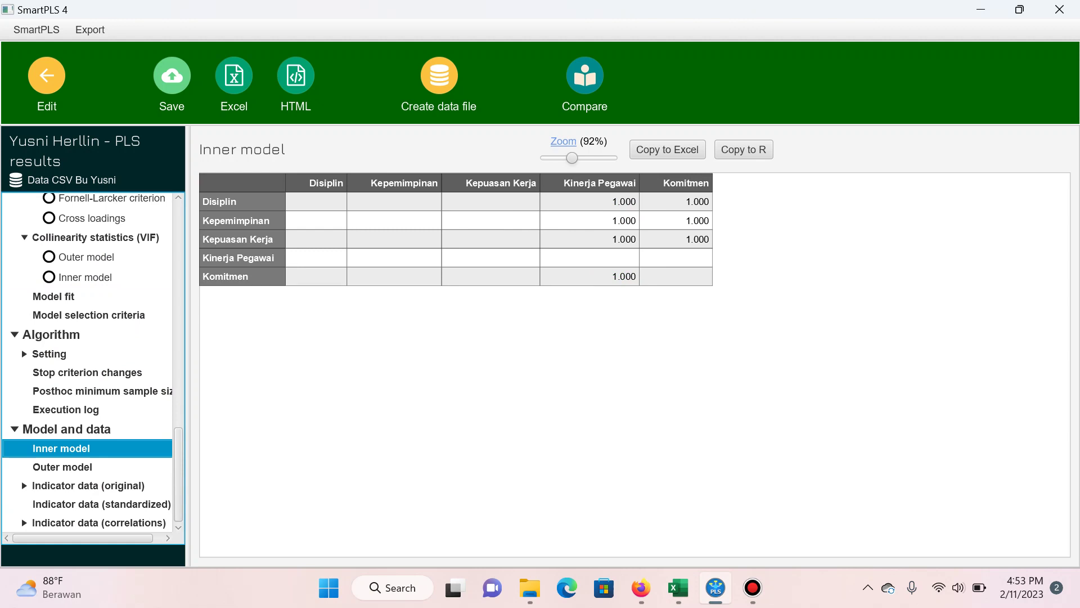
left_click(62, 466)
left_click(89, 485)
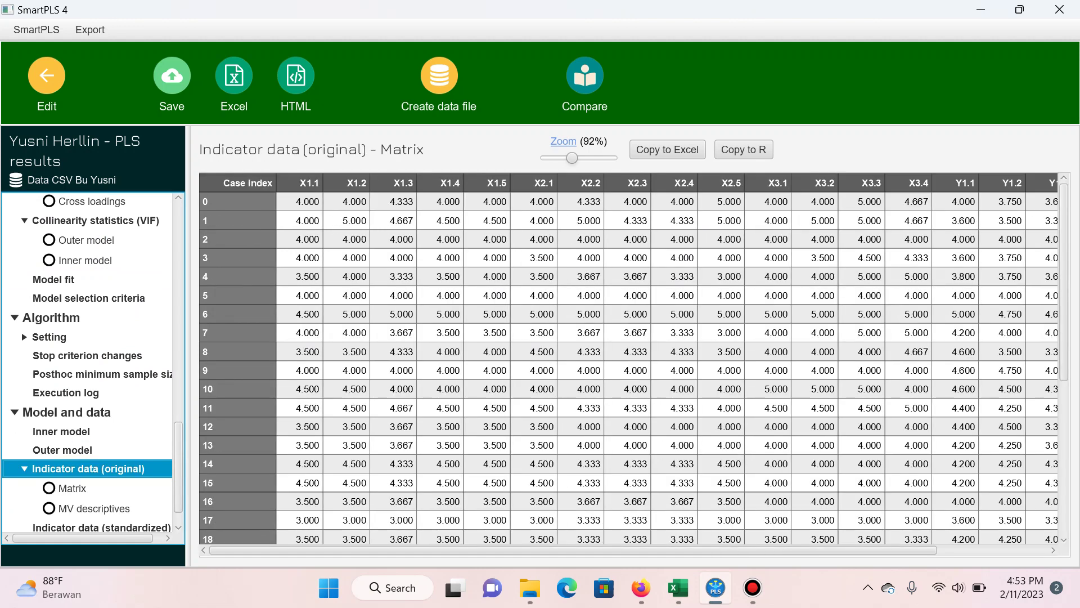
left_click(47, 76)
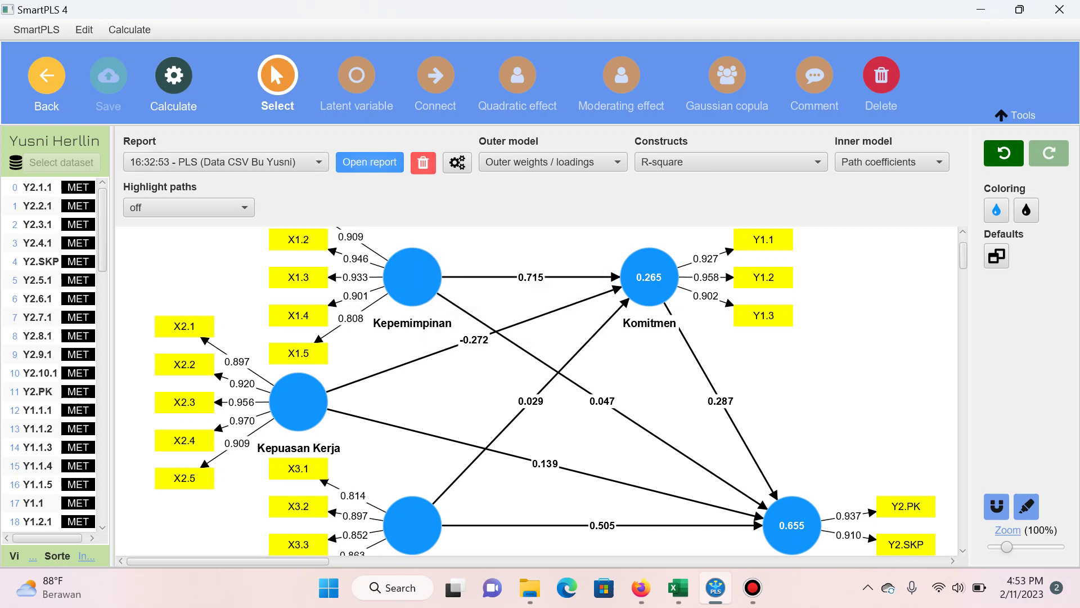
left_click(369, 162)
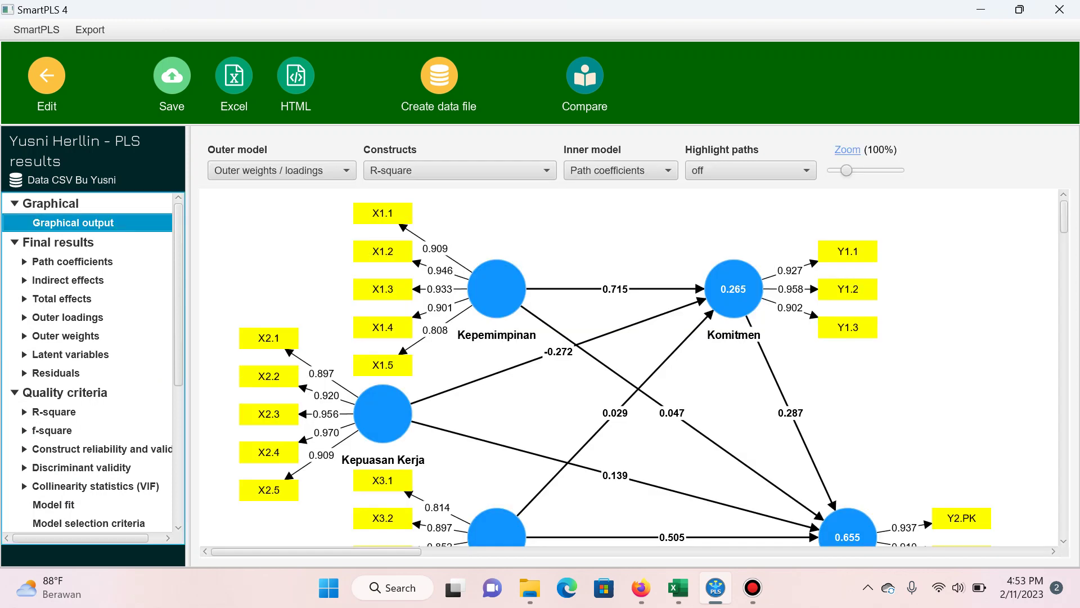
Step: Show R-square adjusted values on the constructs and zoom the diagram to fit
scroll(495, 270, "down", 2)
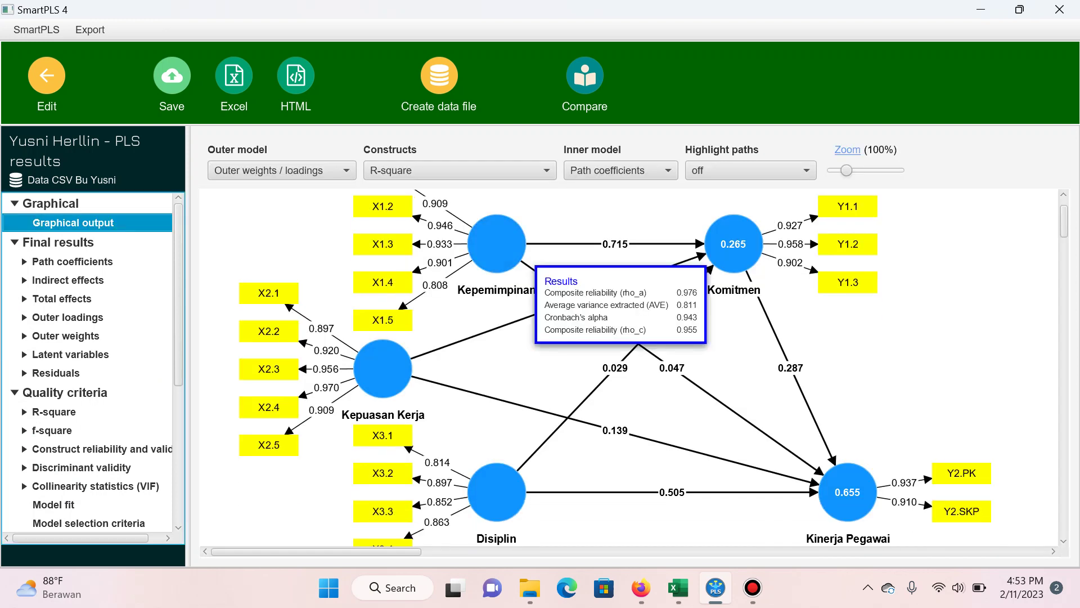
left_click(460, 170)
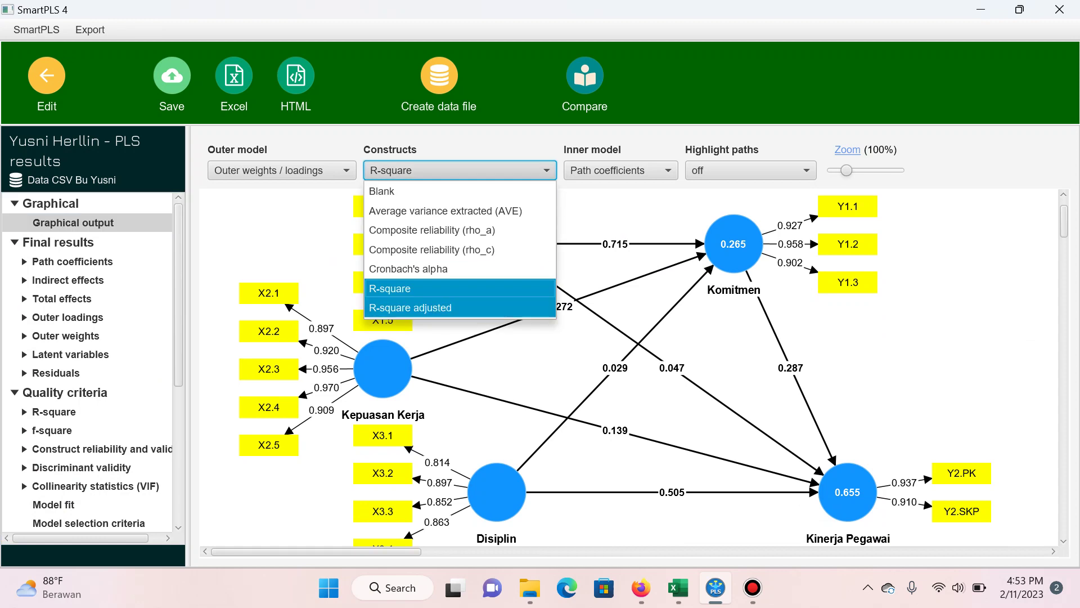
left_click(410, 307)
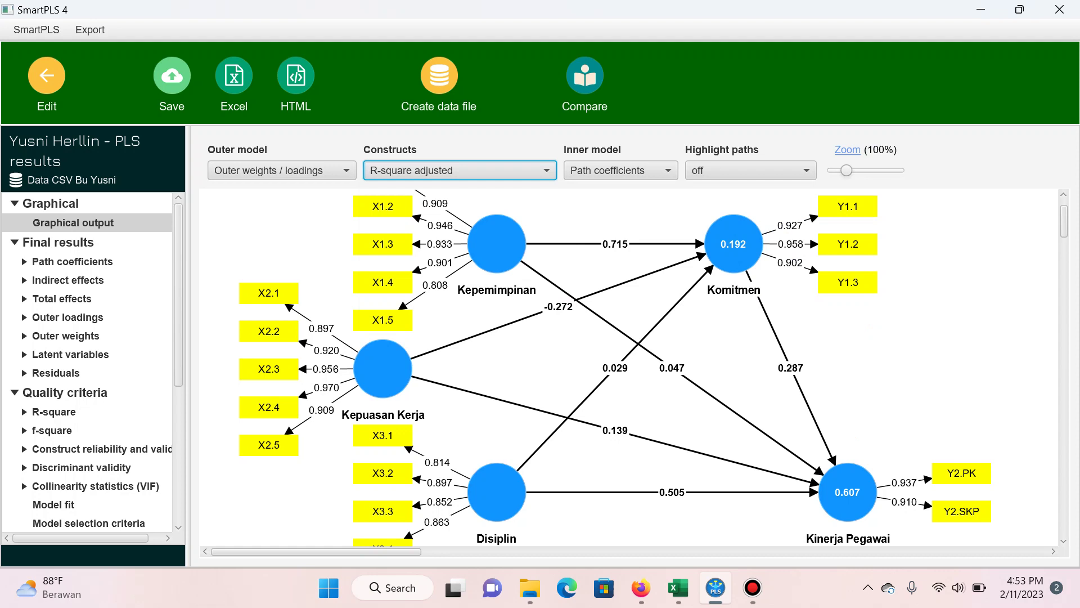
left_click_drag(846, 169, 844, 170)
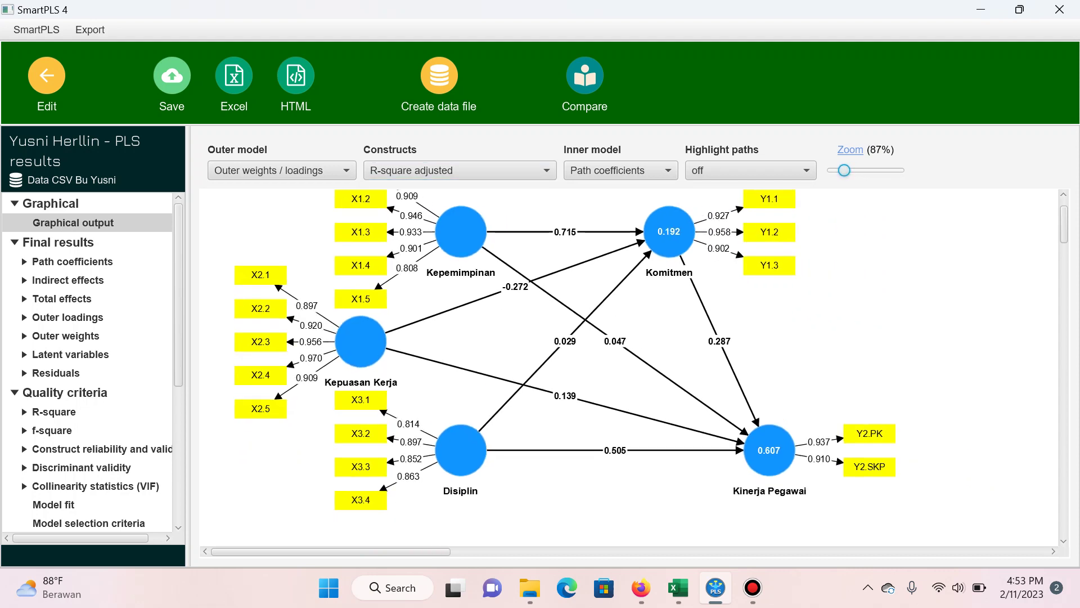
scroll(630, 365, "up", 2)
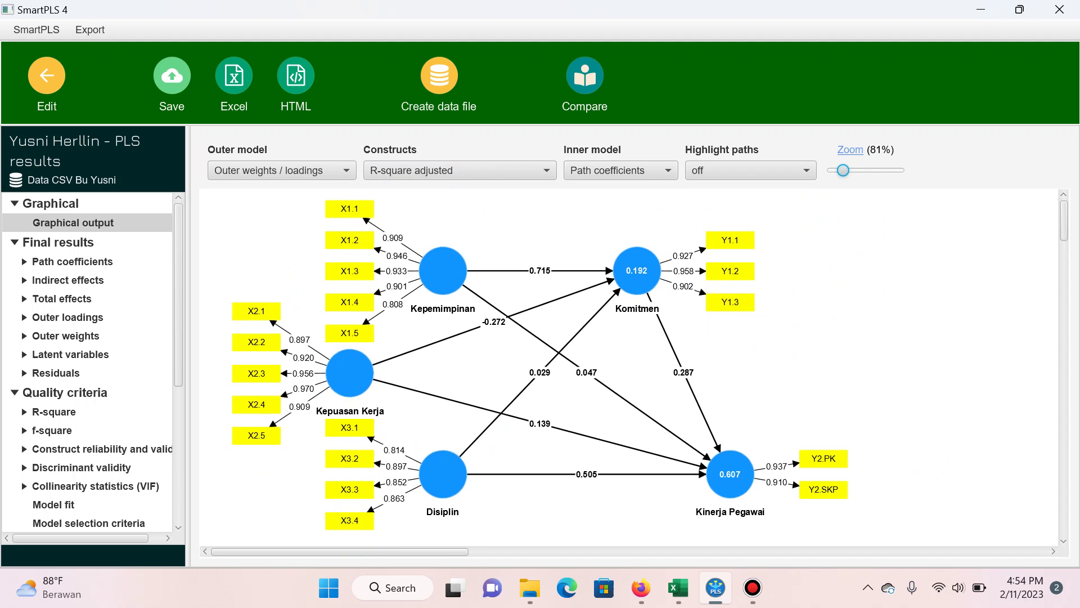
left_click_drag(843, 170, 843, 170)
Step: Capture the whole path diagram with a new Snipping Tool snip
key("super")
type("snip")
key("Return")
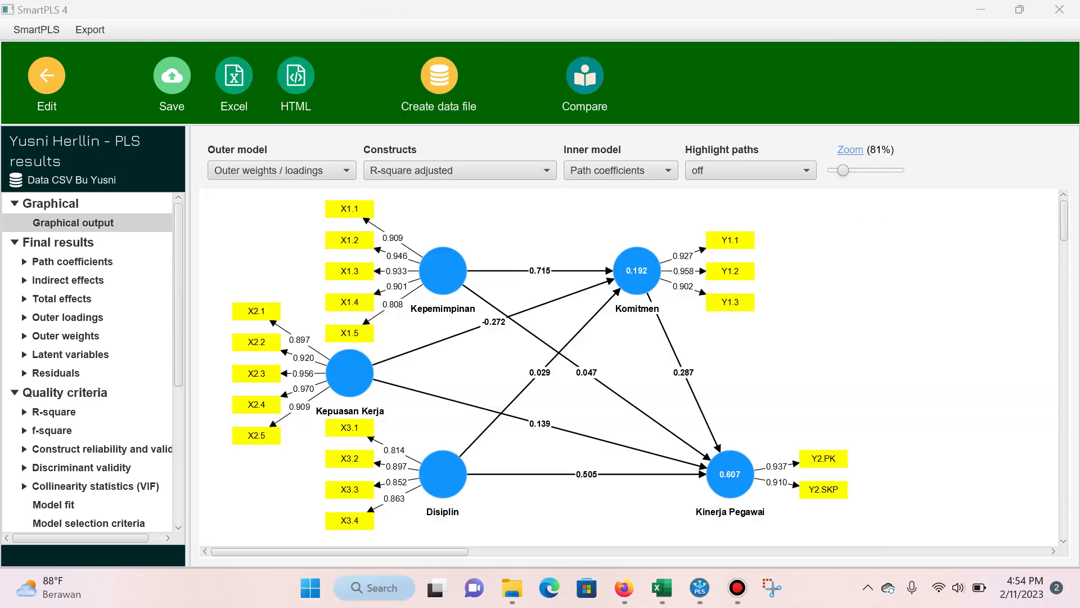
left_click(100, 145)
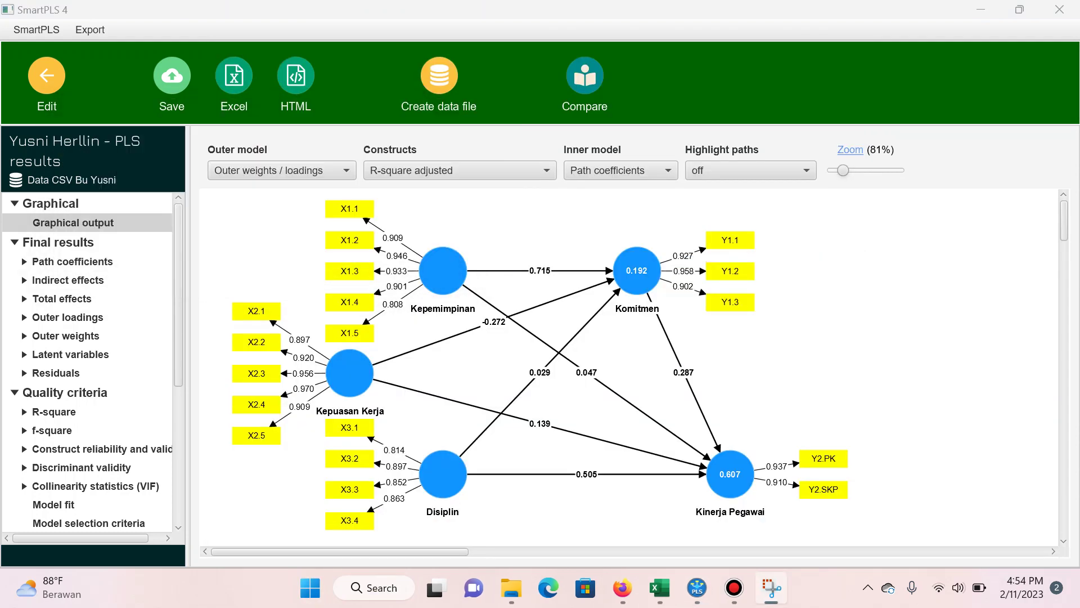
mouse_move(223, 194)
left_mouse_down()
mouse_move(602, 381)
mouse_move(773, 500)
mouse_move(853, 532)
left_mouse_up()
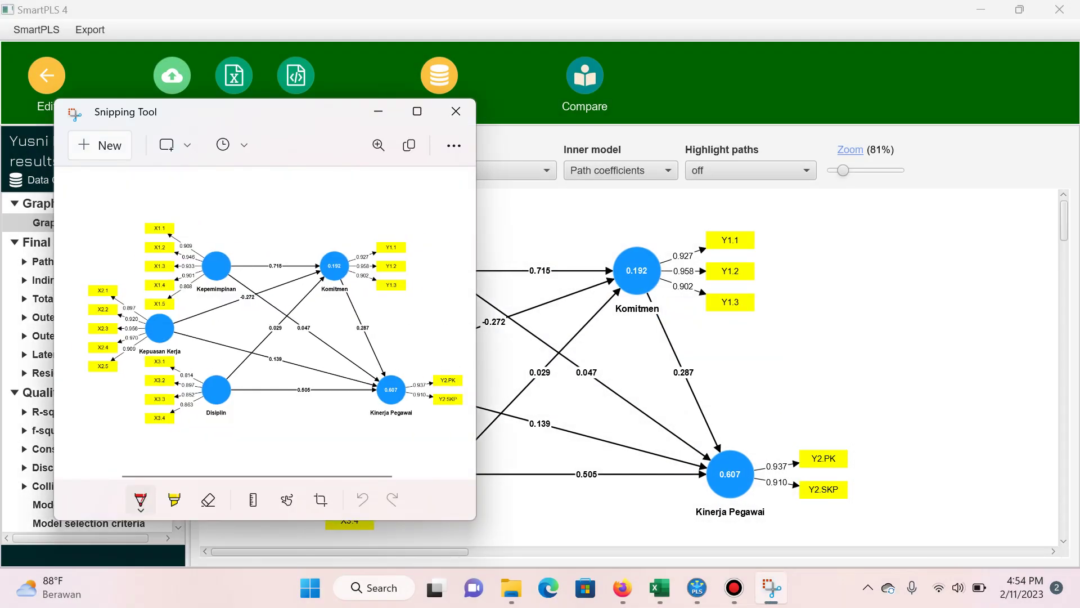
left_click(456, 111)
key("alt+Tab")
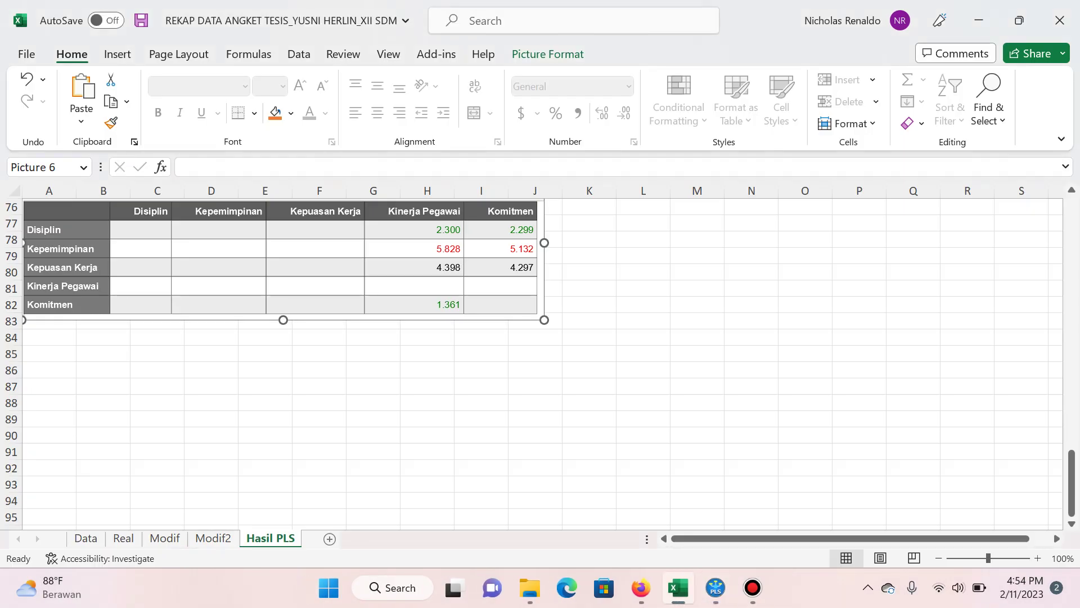
Step: Type 'Model Algorithm' in A85 and paste the path diagram picture below it
left_click(50, 354)
type("Model Algorithm")
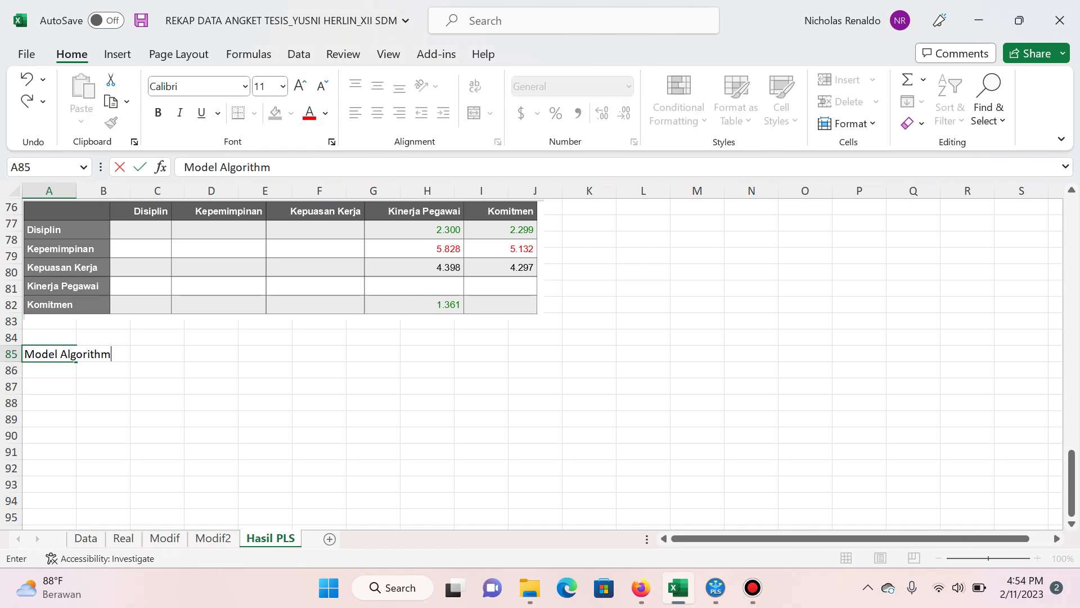
key("Return")
key("ctrl+v")
scroll(540, 360, "down", 7)
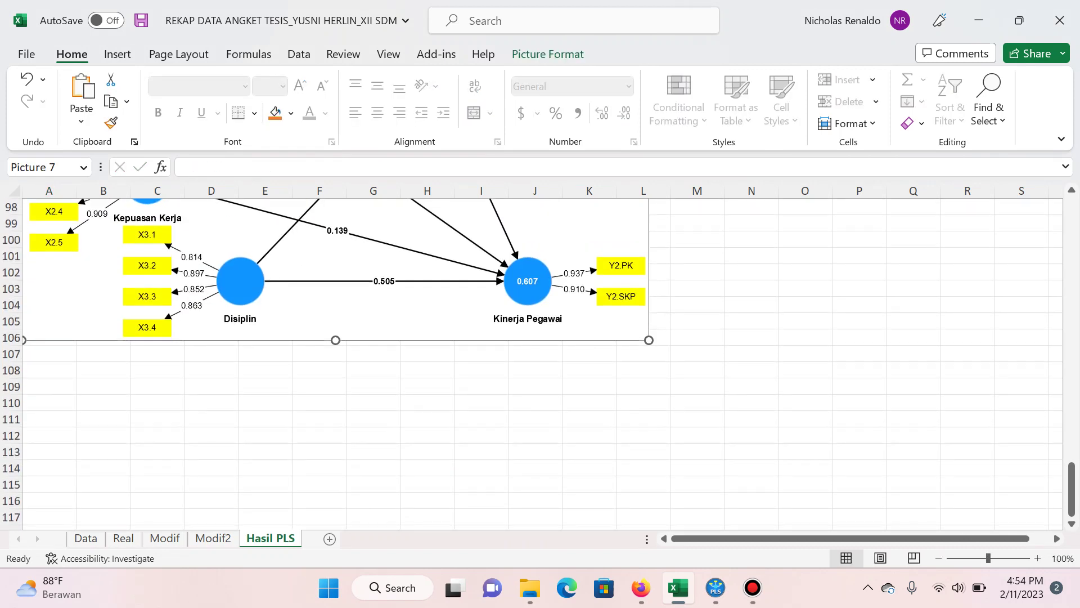
Step: Add the 'Uji Hipotesis' heading in A108
left_click(50, 369)
type("Uji Hipotesis")
key("Return")
left_click(394, 315)
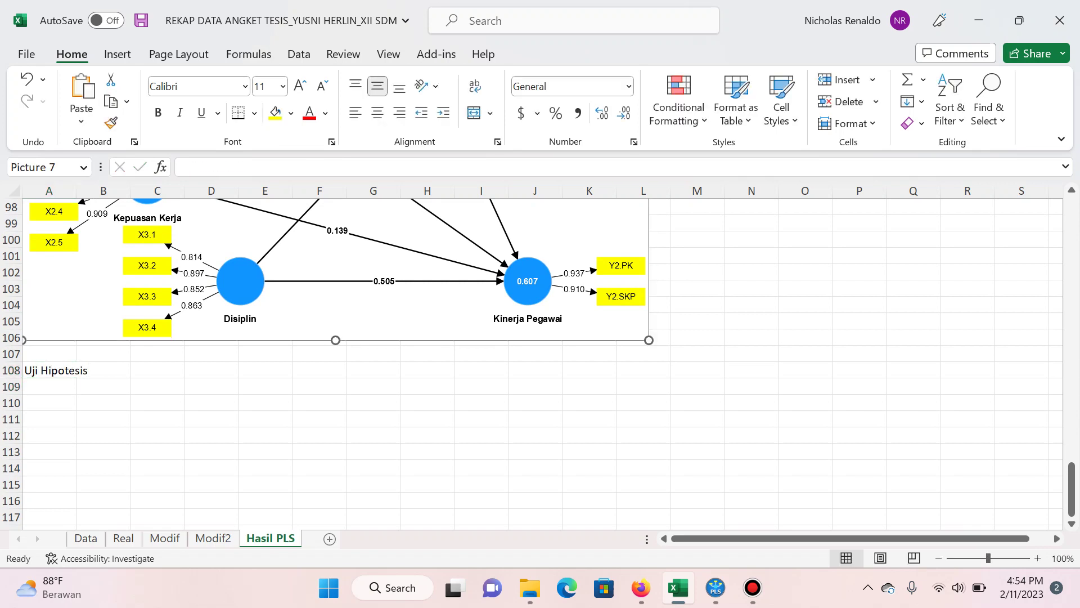
key("Escape")
key("alt+Tab")
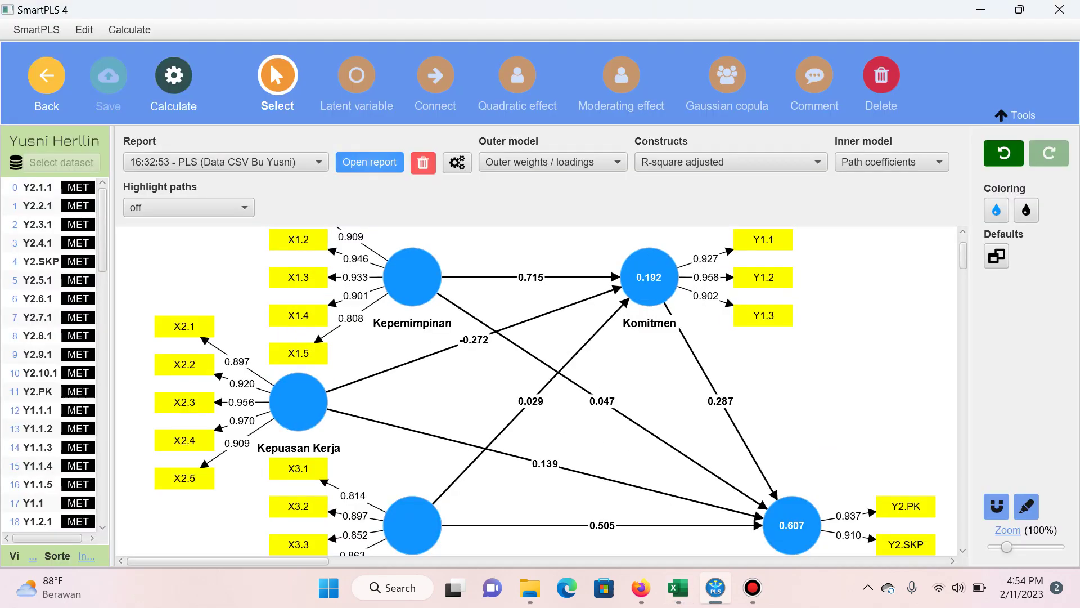
Step: Open the 16:32:04 BT bootstrapping report and show its path coefficients table
left_click(225, 161)
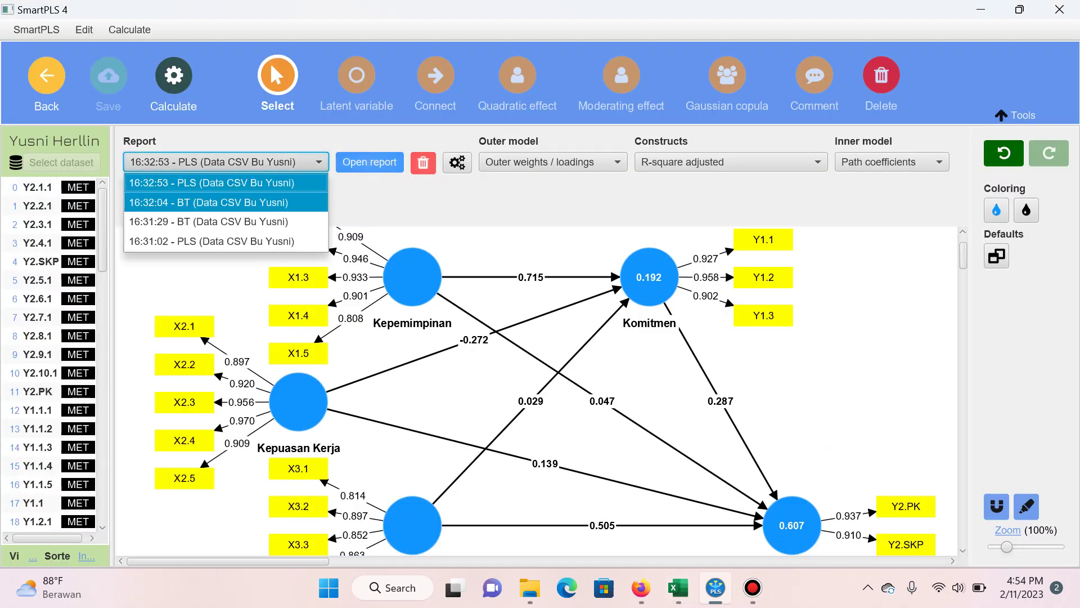
left_click(168, 201)
left_click(369, 161)
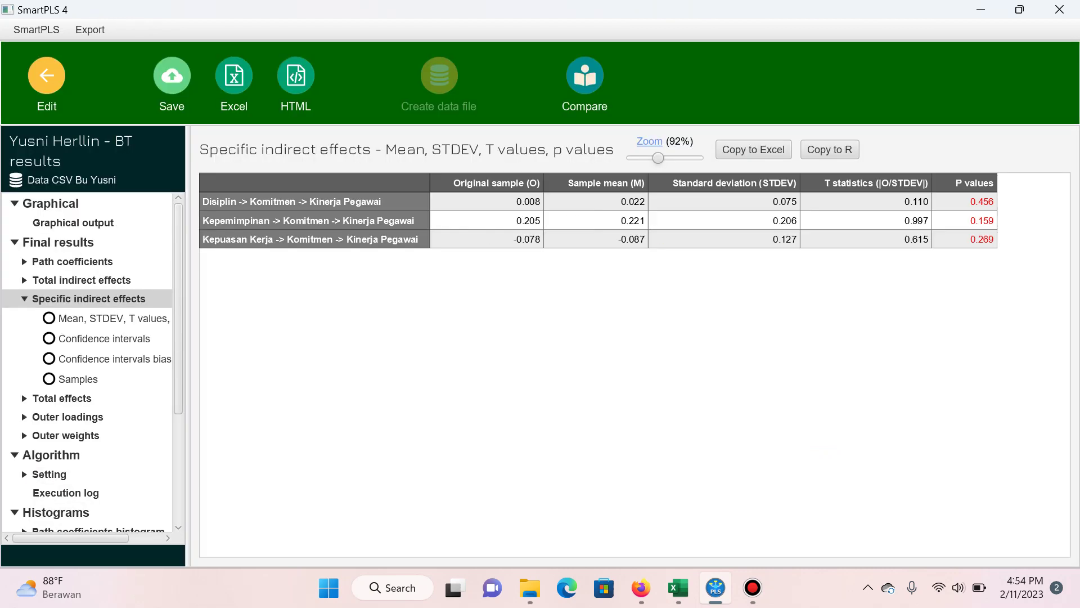
left_click(72, 261)
Step: Snip the path coefficients table and paste it into Excel at A109
key("super")
type("snip")
key("Return")
key("Return")
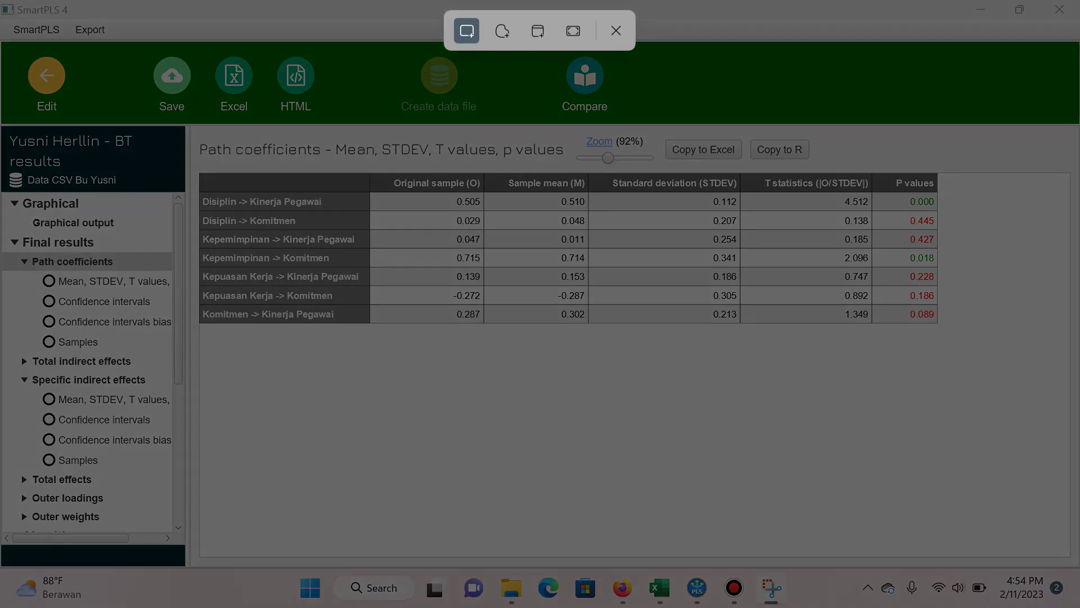
left_click_drag(195, 139, 953, 338)
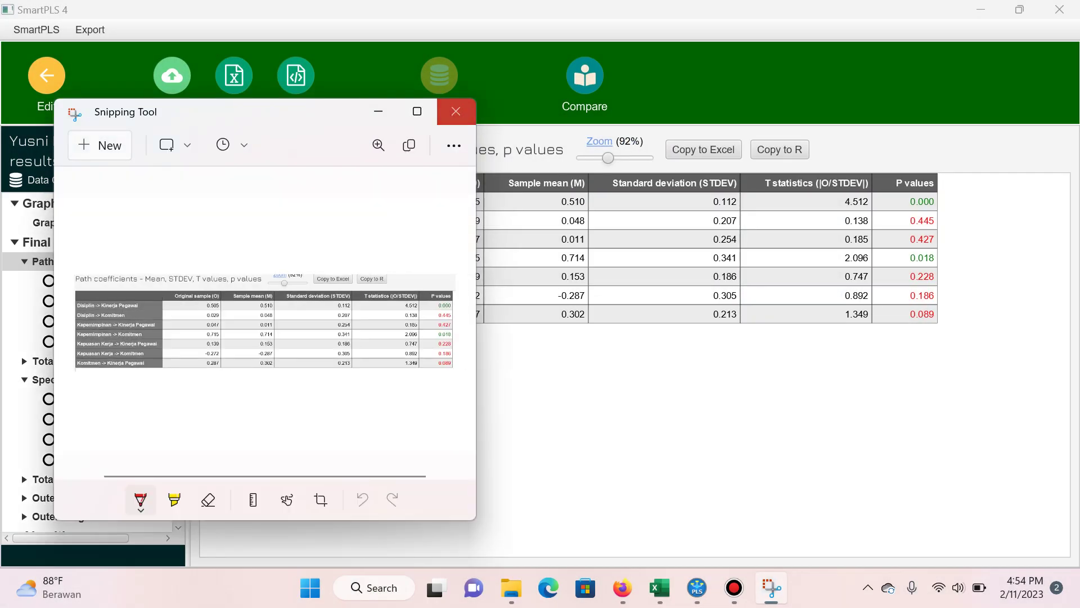
left_click(455, 111)
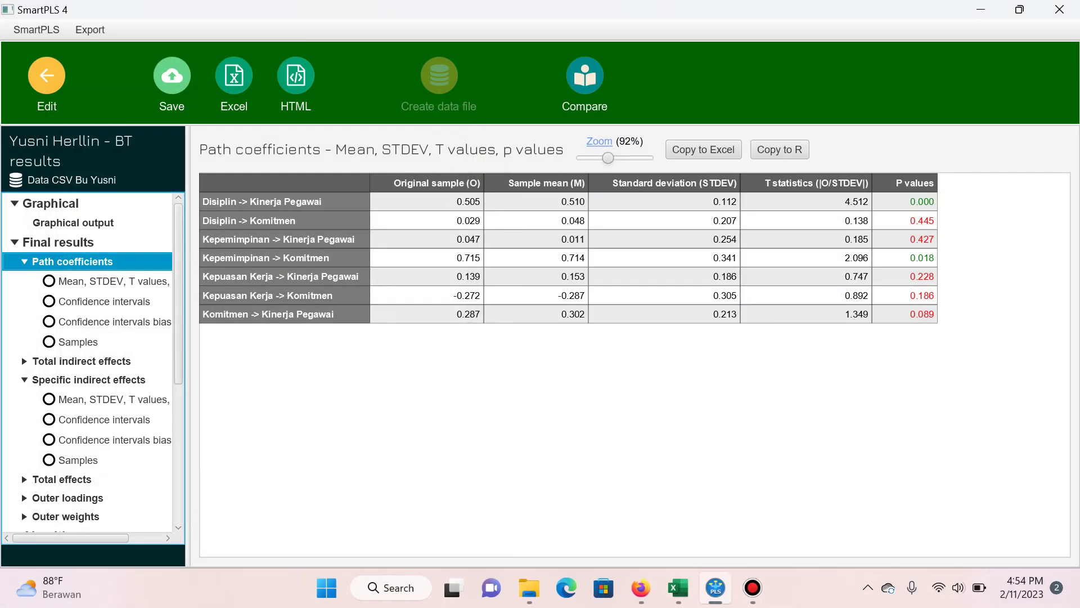
left_click(678, 587)
key("ctrl+v")
Step: Add the 'Uji Mediasi' heading below the pasted table
scroll(540, 360, "down", 3)
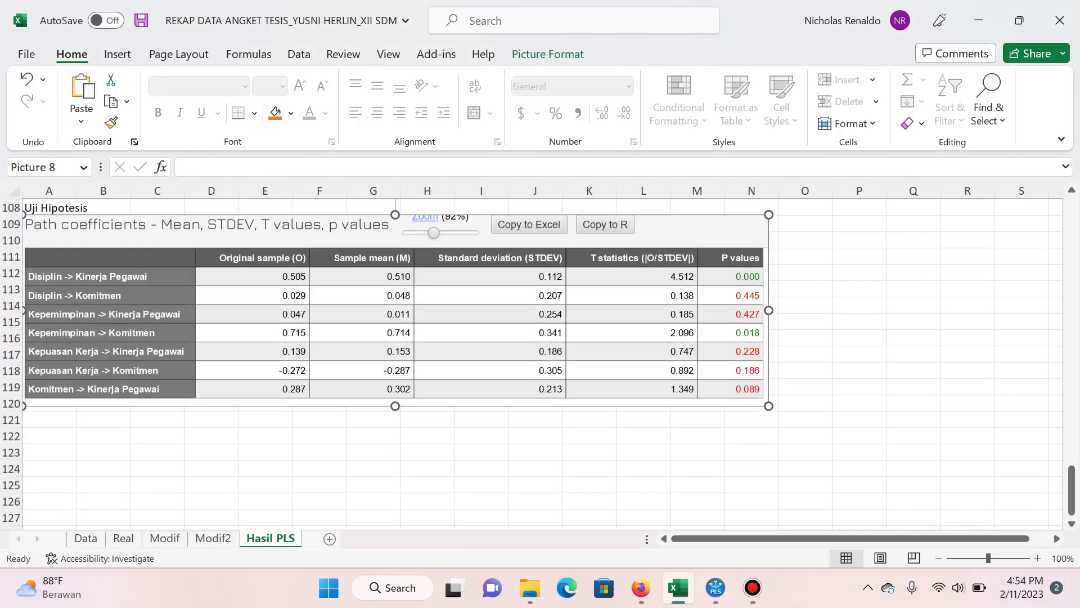
key("Escape")
type("Uji Mediasi")
key("Return")
key("alt+Tab")
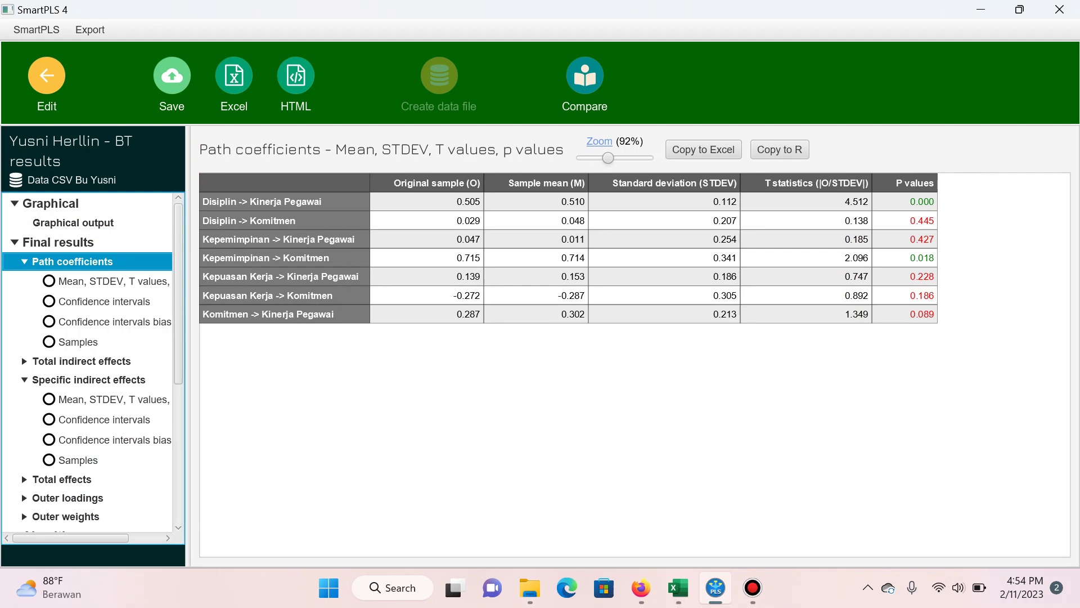
Step: Show the specific indirect effects table and snip it with Snipping Tool
left_click(88, 379)
key("super")
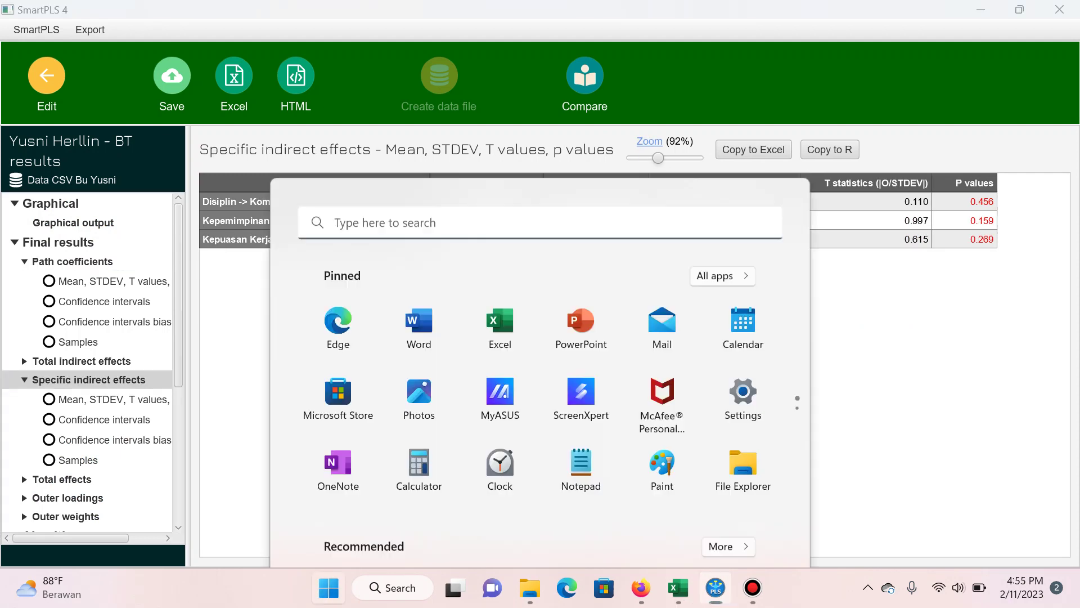
type("snip")
key("Return")
key("ctrl+n")
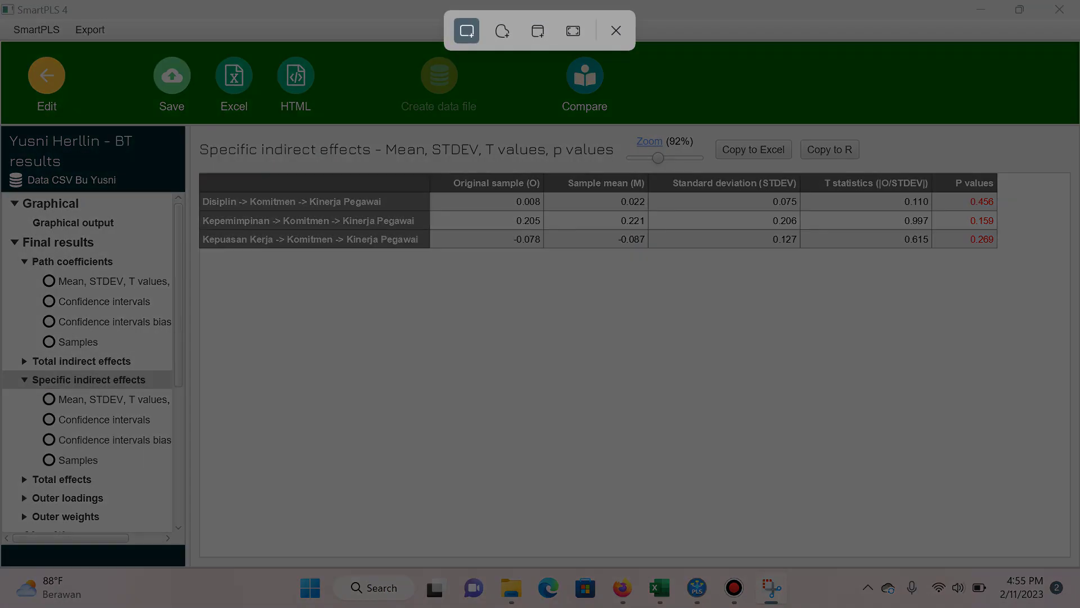
left_click_drag(197, 139, 999, 252)
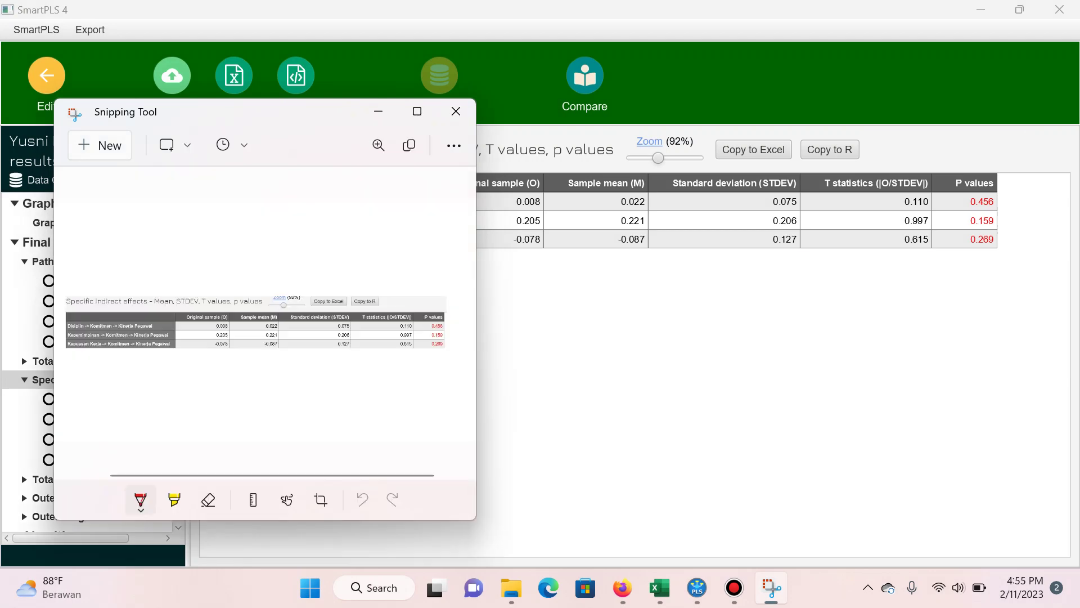
left_click(456, 111)
Step: Paste the indirect effects snip under the Uji Mediasi heading in Excel
key("alt+Tab")
key("ctrl+v")
scroll(540, 360, "down", 3)
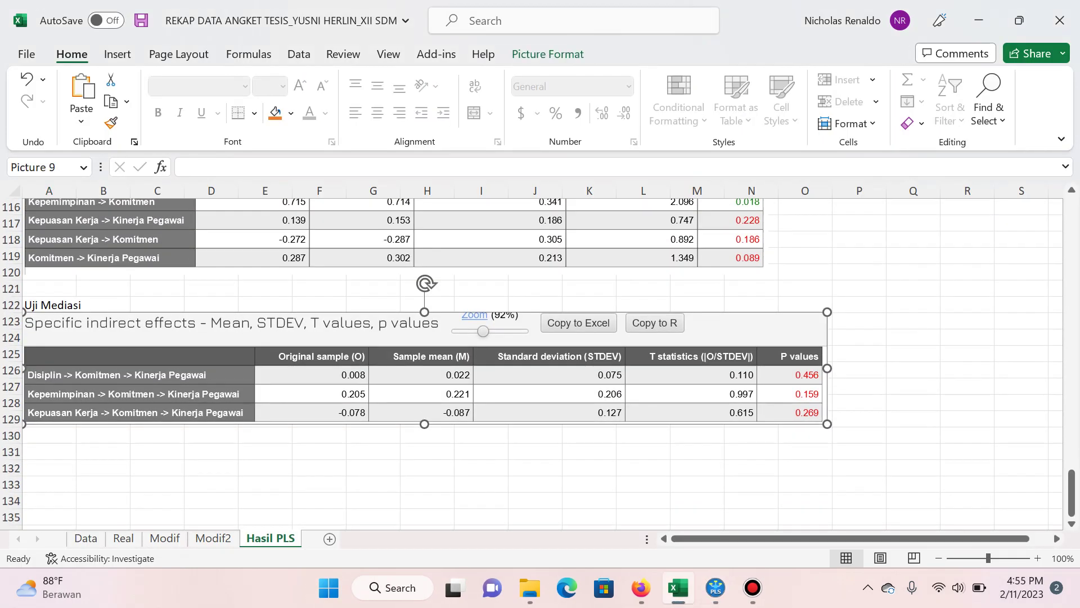
key("alt+Tab")
scroll(90, 360, "down", 3)
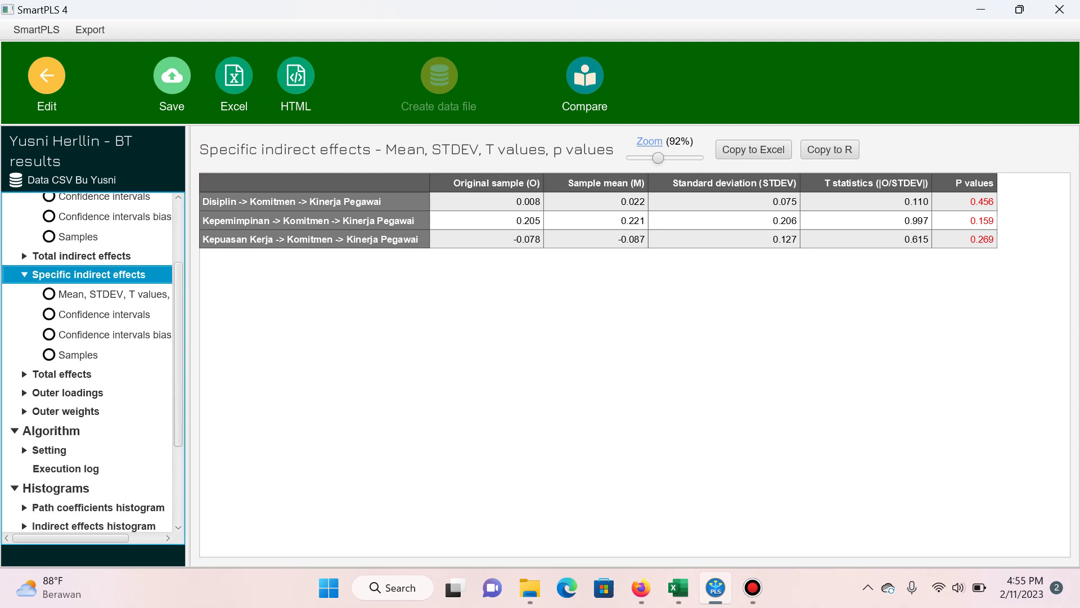
Step: Look over the outer loadings results table
left_click(68, 392)
scroll(90, 360, "down", 2)
scroll(90, 360, "down", 2)
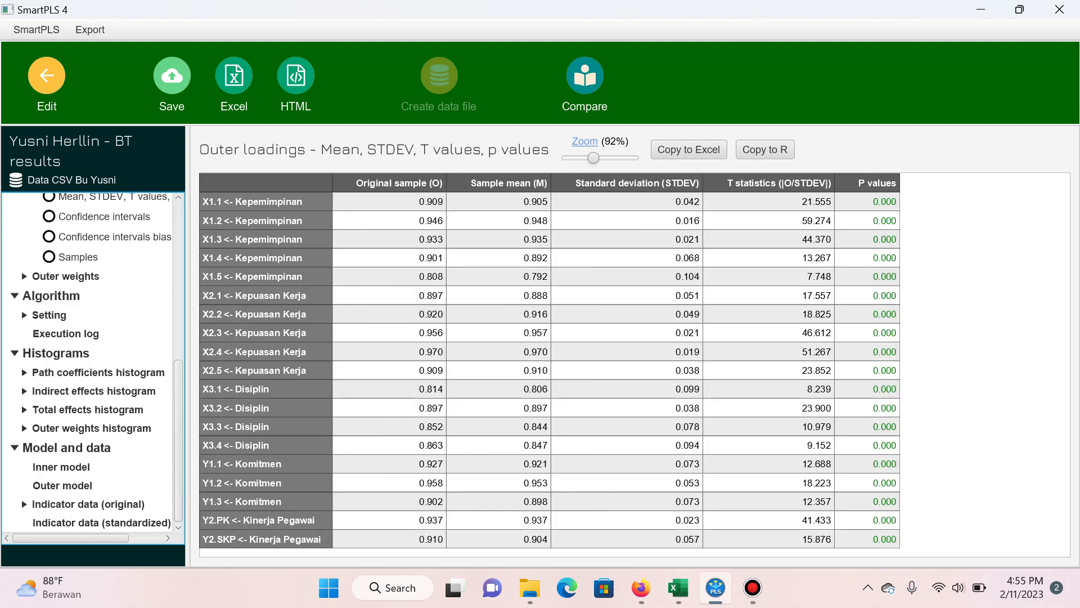
scroll(90, 360, "up", 4)
scroll(90, 360, "up", 5)
Step: Show the bootstrap path diagram with R-square adjusted on constructs, zoomed out to fit
left_click(73, 222)
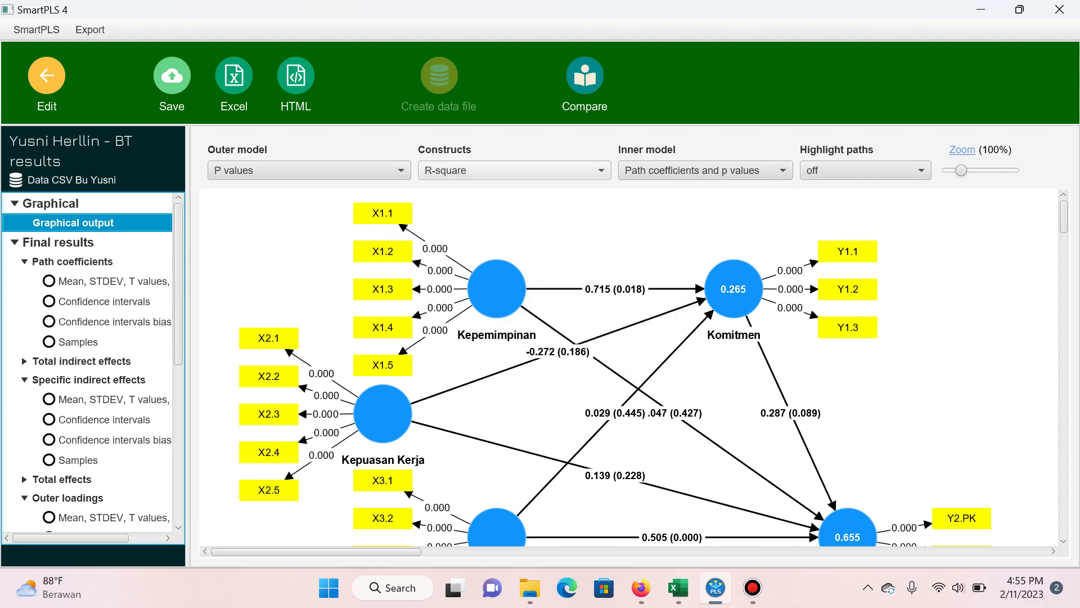
left_click(515, 170)
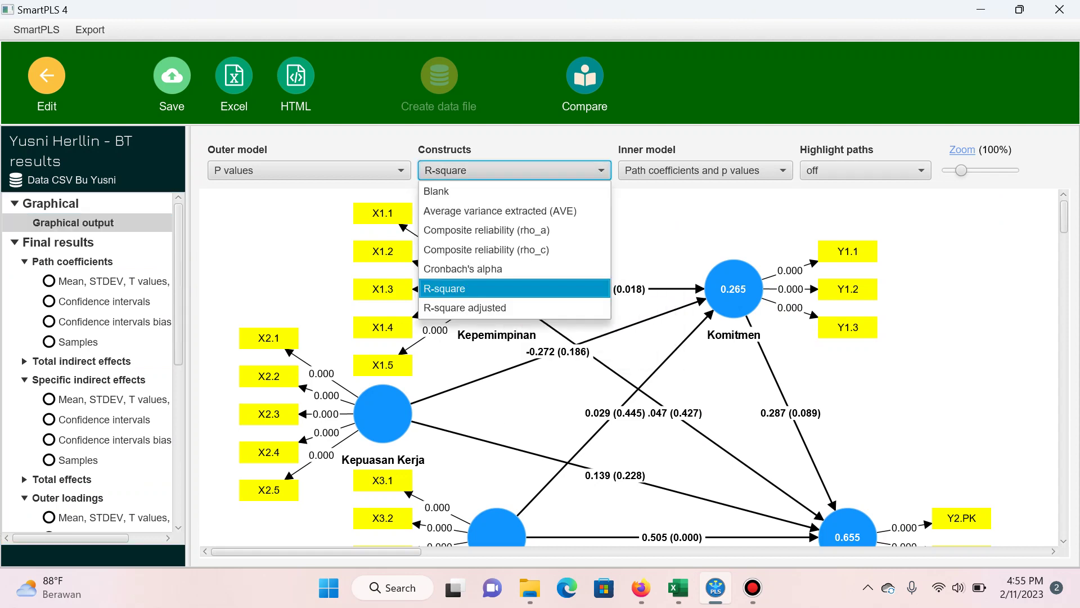
left_click(489, 308)
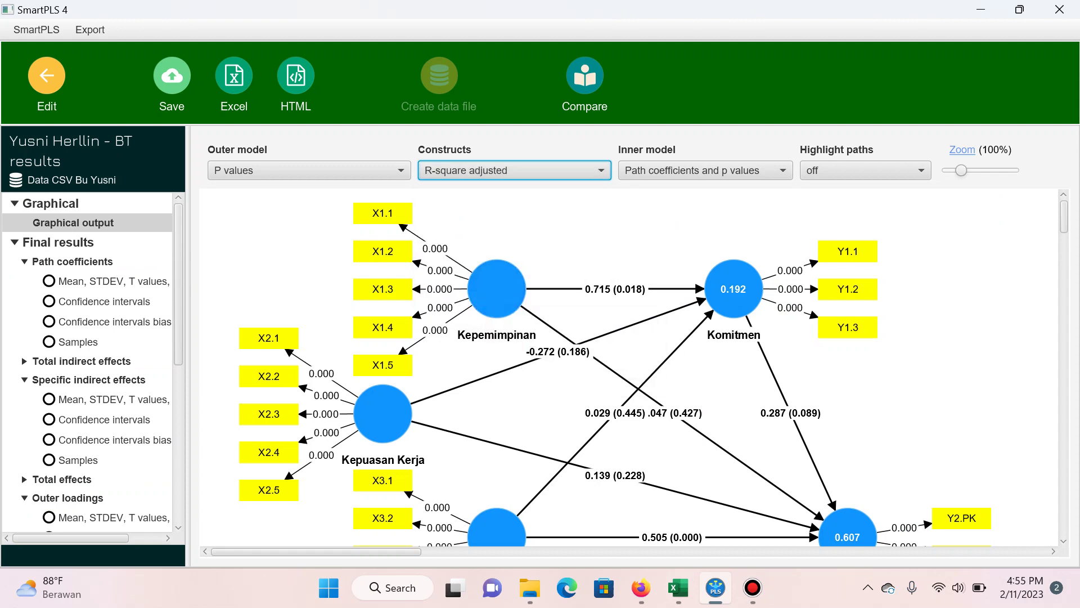
left_click_drag(961, 170, 957, 170)
Step: Snip a rectangle around the whole bootstrap path diagram with Snipping Tool
key("super")
type("snip")
key("Return")
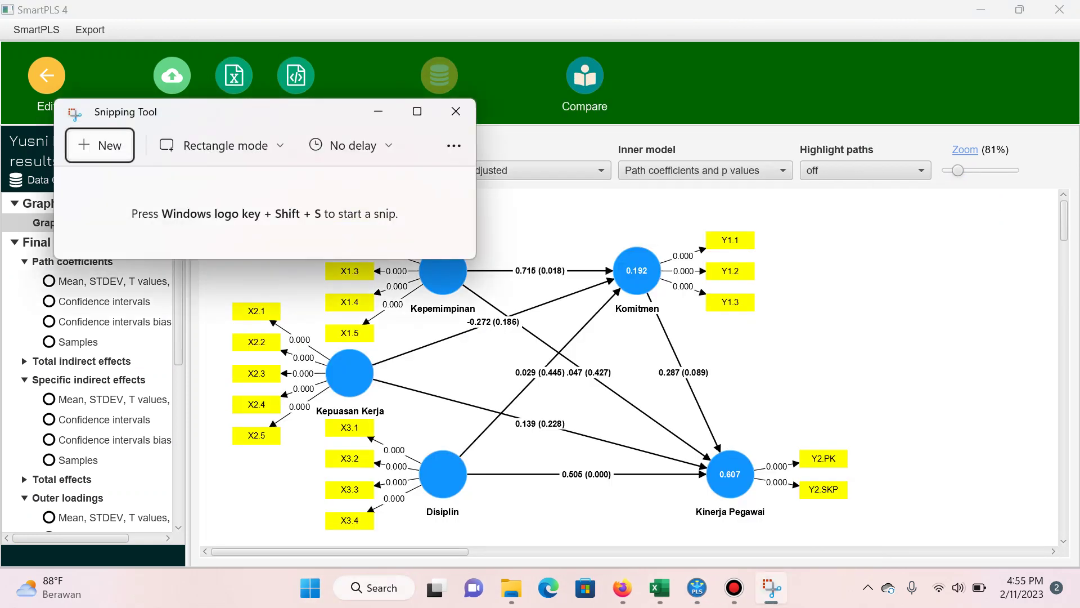
key("Return")
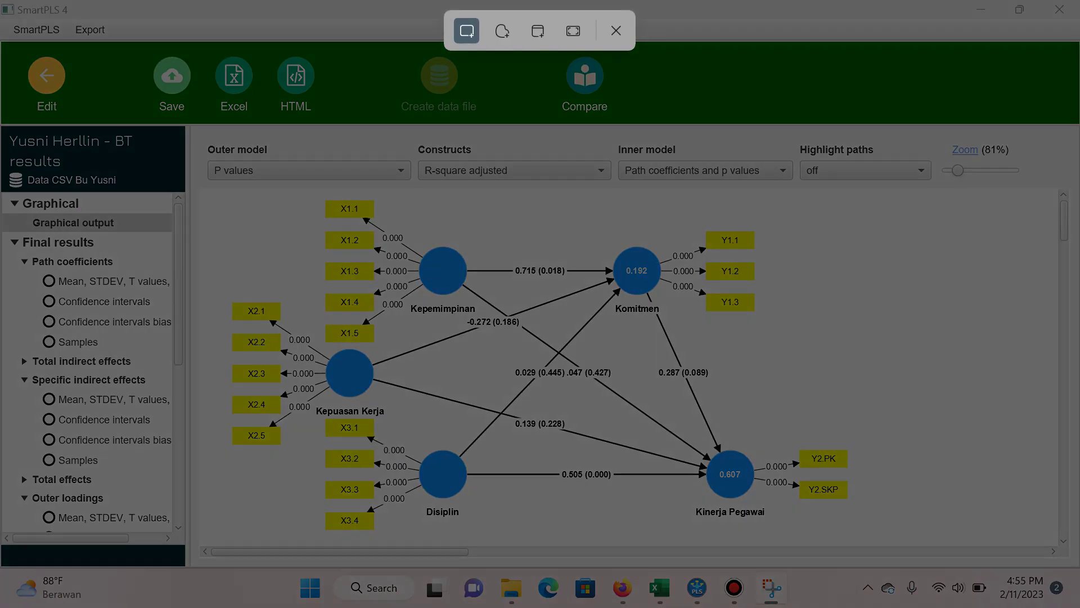
left_click_drag(218, 194, 856, 529)
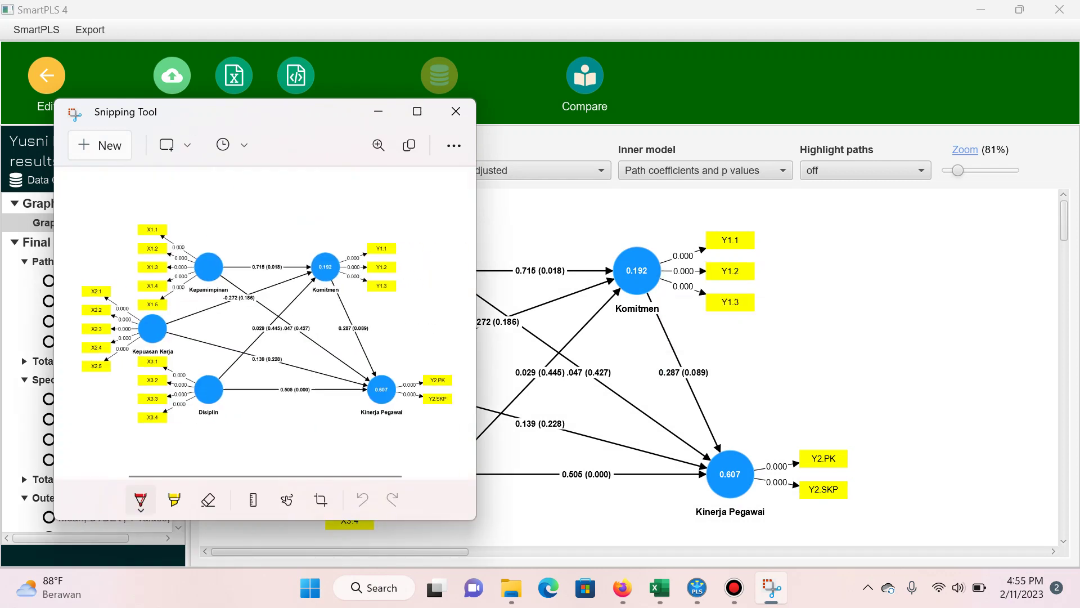
left_click(455, 111)
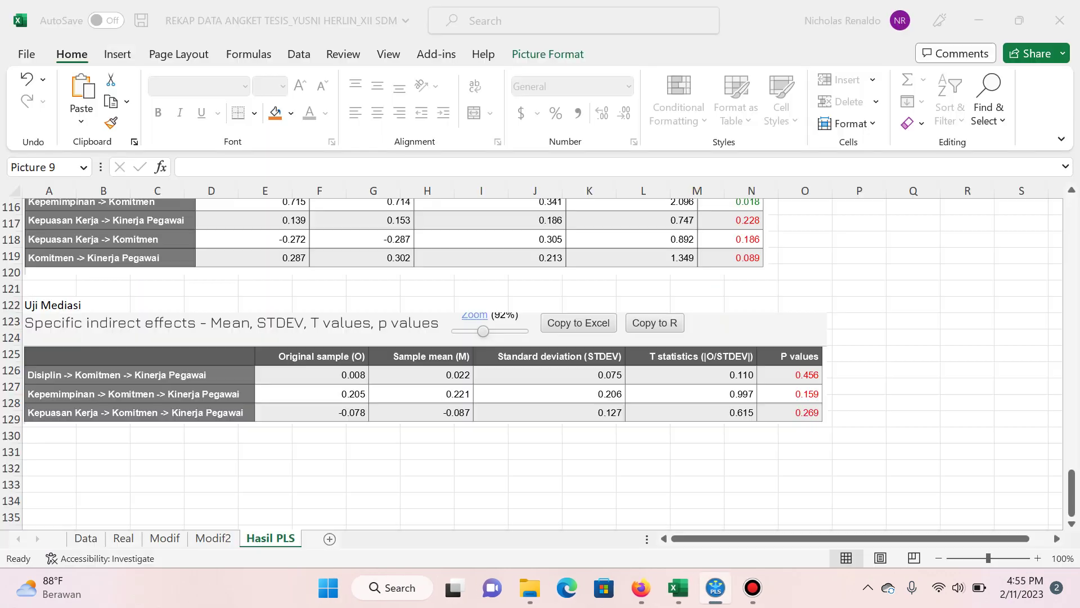
Step: Type 'Model Bootstrapping' in A131 and paste the bootstrap path diagram below it
left_click(48, 451)
type("Model Bootstrapping")
key("Return")
key("ctrl+v")
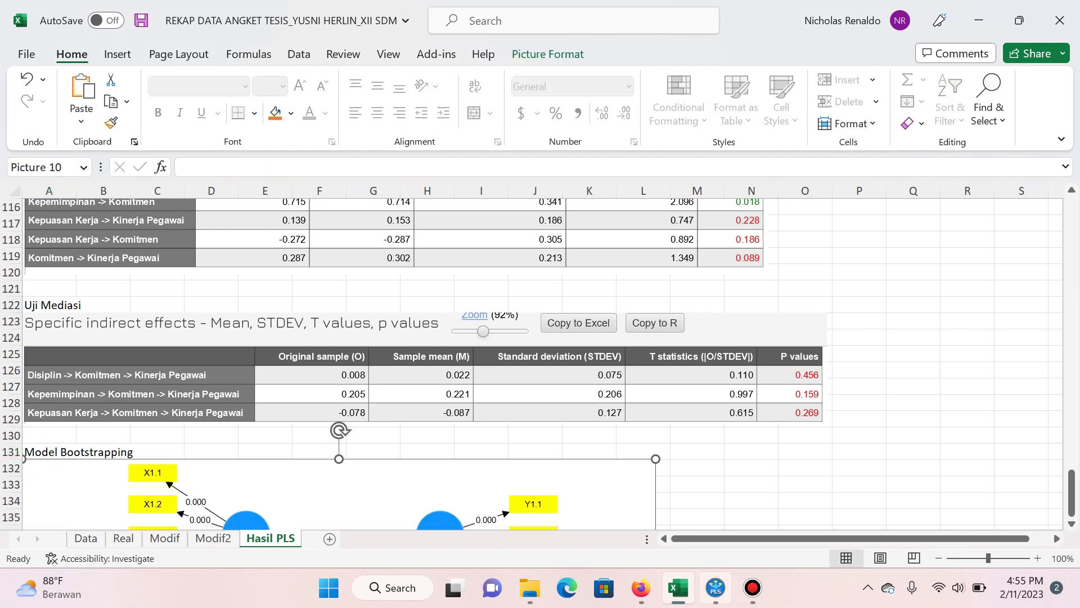
Step: Minimize the screen recorder window and return to the Excel workbook
left_click(715, 587)
left_click(753, 588)
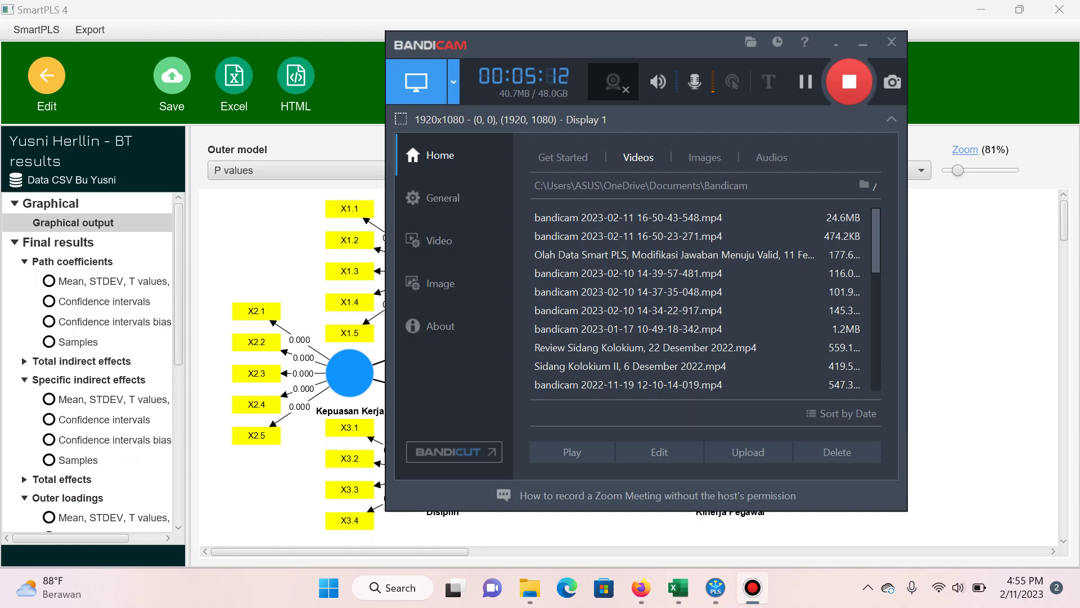
left_click(752, 588)
key("super+d")
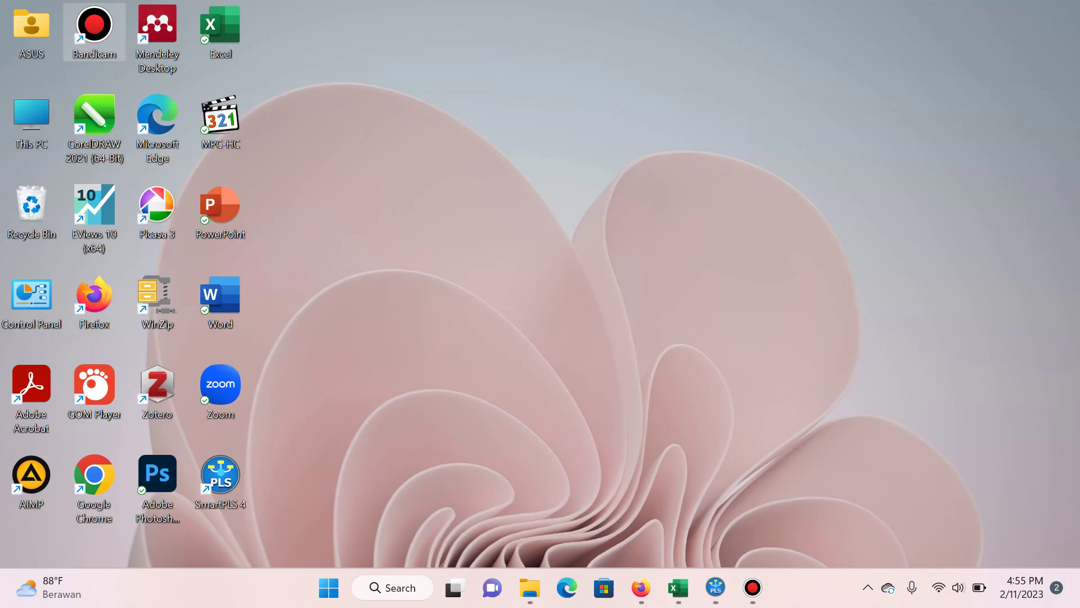
left_click(678, 587)
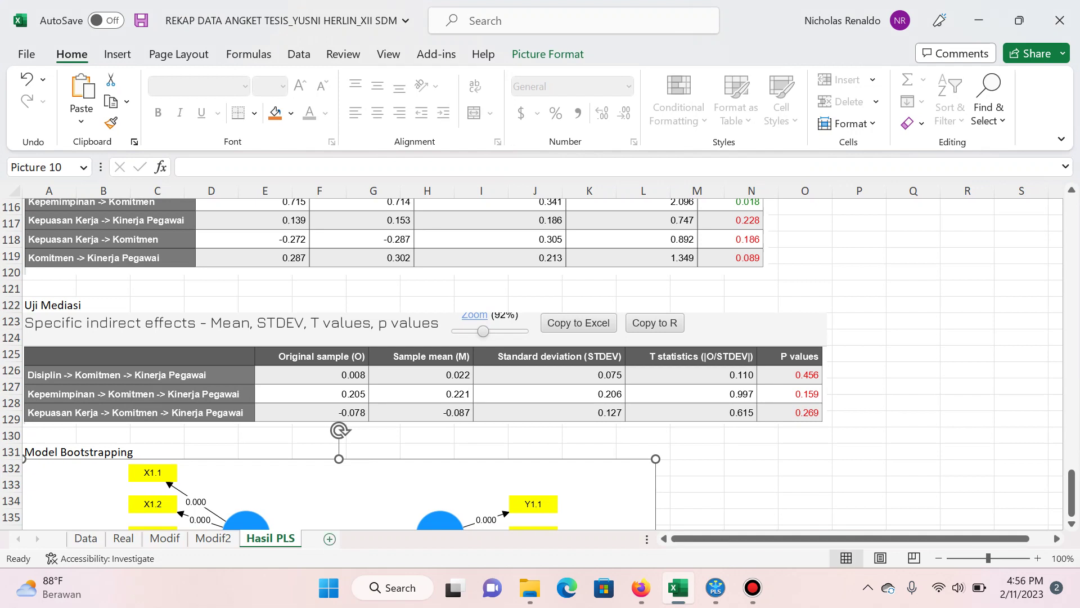
Step: Add a new worksheet named 'Ringkas PLS'
left_click(330, 538)
double_click(326, 538)
type("Ringkas PLS")
key("Return")
Step: Copy the outer loadings matrix picture from Hasil PLS and paste it at J1 of Ringkas PLS
key("ctrl+Page_Up")
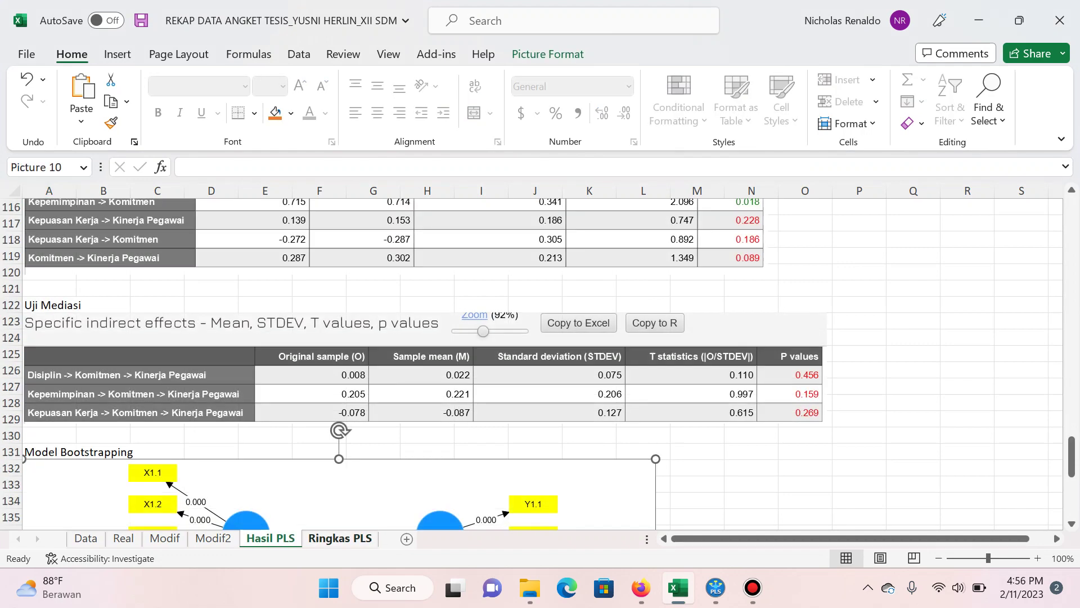
key("Escape")
key("ctrl+Home")
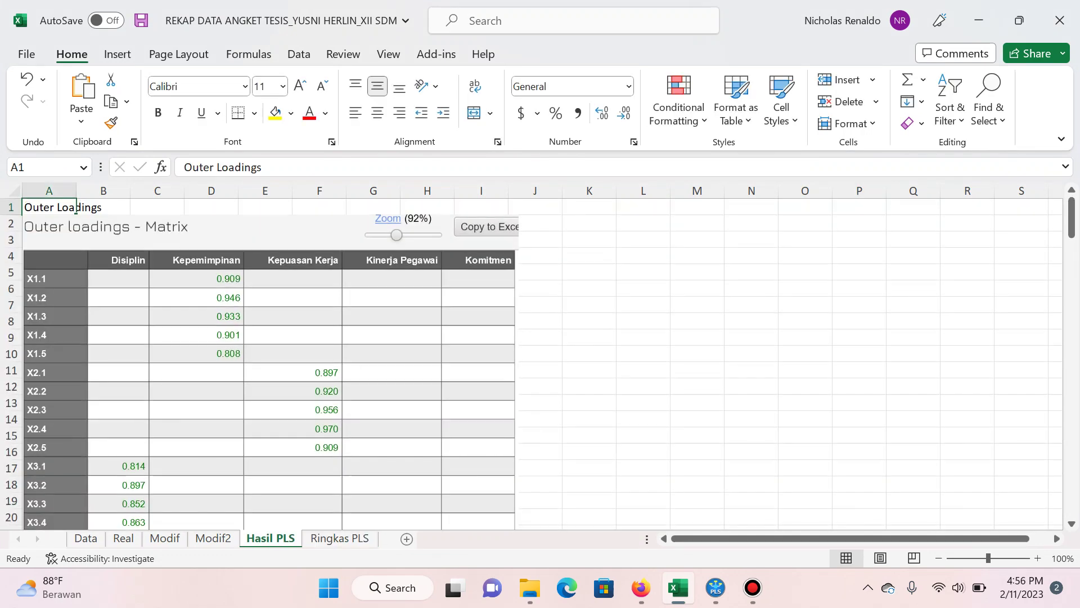
key("ctrl+Page_Down")
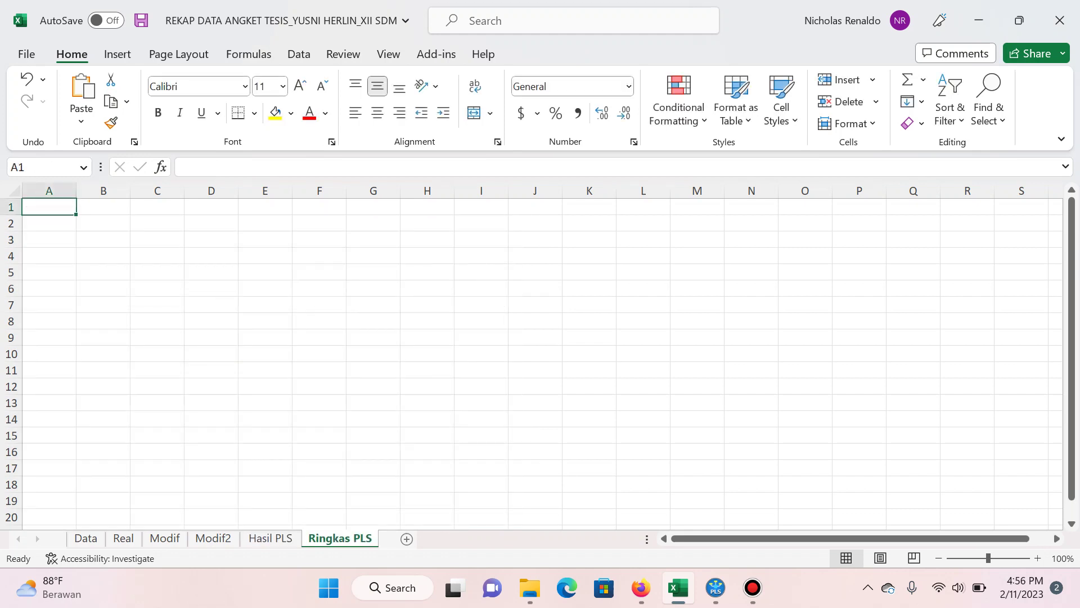
left_click(535, 206)
key("ctrl+v")
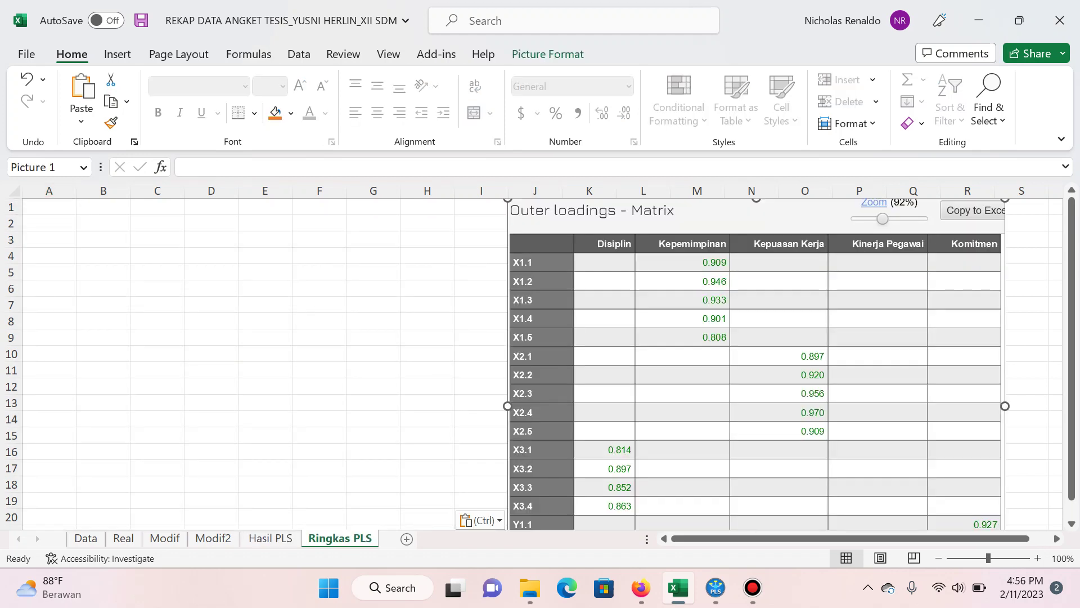
left_click(373, 223)
Step: Type the heading 'Outer Loadings' into cell A1
key("ctrl+Home")
key("ctrl+Page_Up")
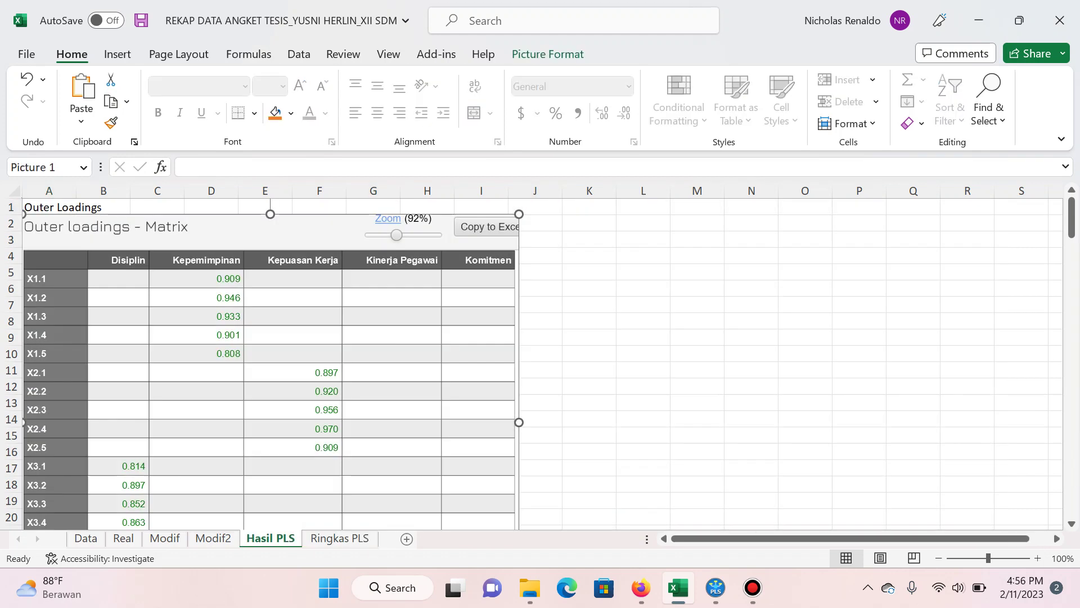
key("ctrl+Page_Down")
type("Outer")
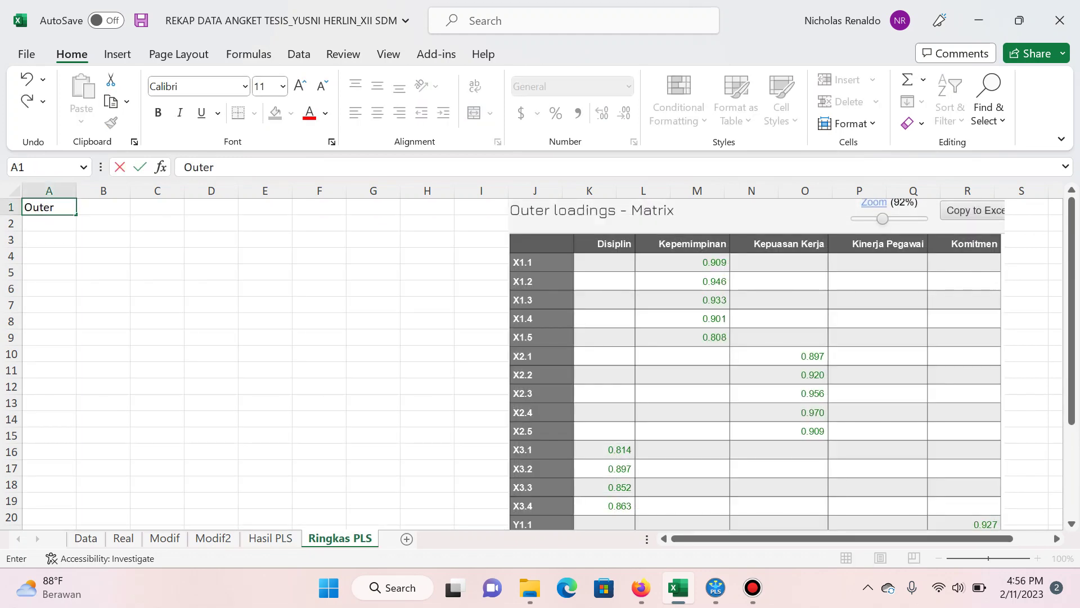
type(" Loadings")
key("Return")
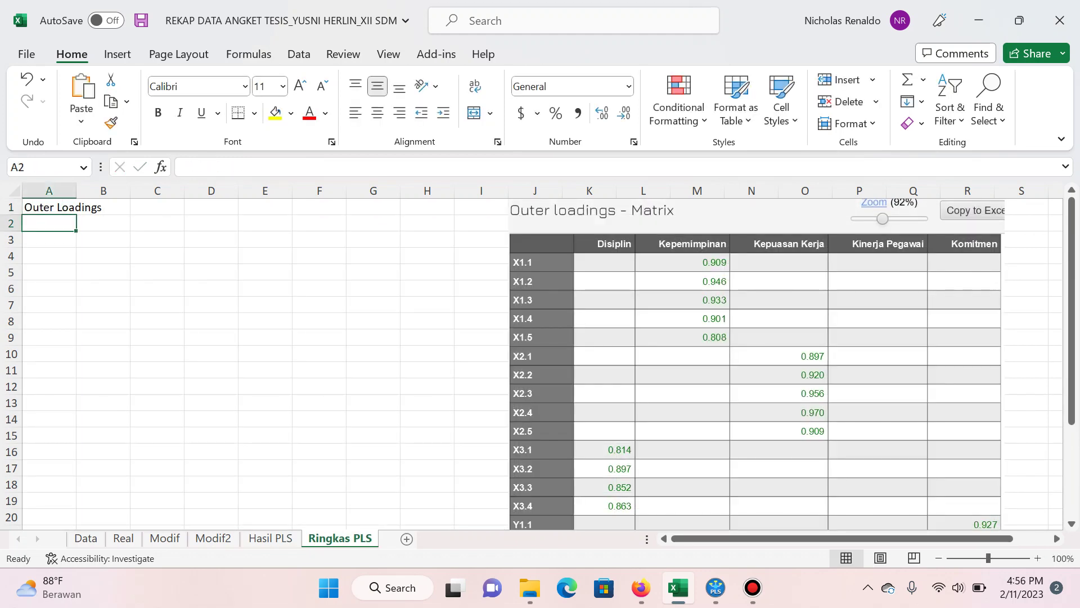
Step: Enter indicator codes X1.1–X1.5 and X2.1–X2.5 down column A
type("X1.1")
key("Return")
type("X1.2")
key("Return")
type("X1.3")
key("Return")
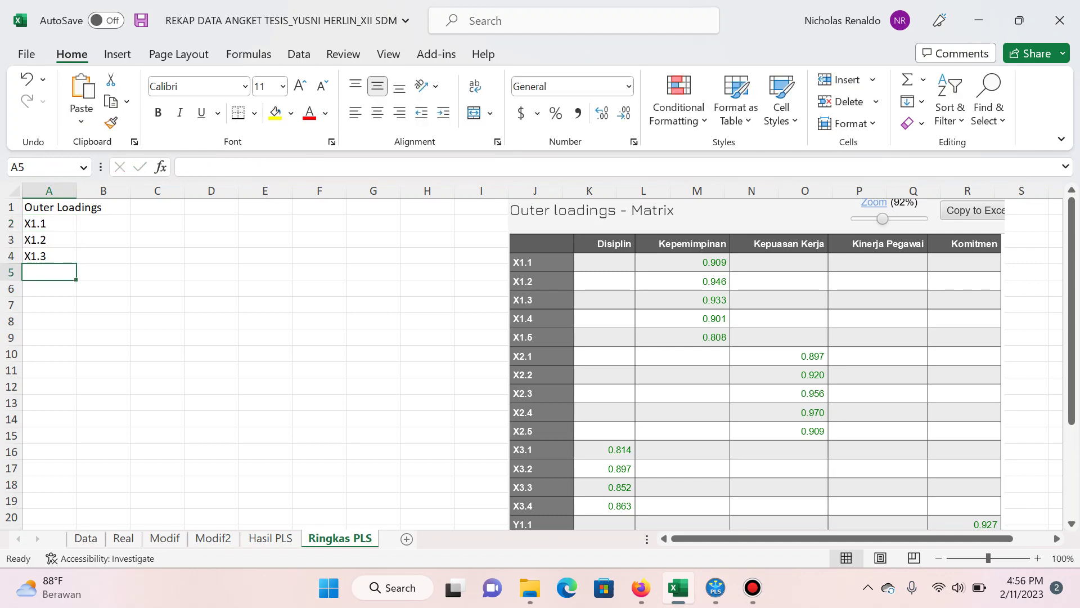
type("X1.4")
key("Return")
type("X1.5")
key("Return")
type("X2.1")
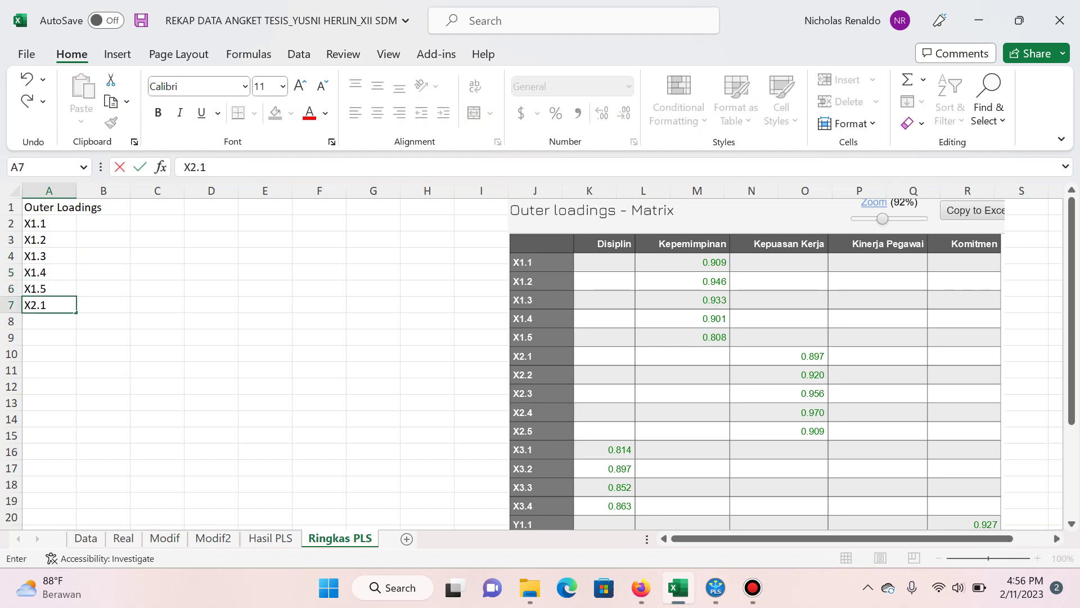
key("Return")
type("X2.2")
key("Return")
type("X2.3")
key("Return")
type("X2.4")
key("Return")
type("X2.5")
key("Return")
Step: Continue with codes X3.1–X3.4, Y1.1, Y1.2, the third Y1 code, Y2.PK and Y2.SKP
type("X3.1")
key("Return")
type("X3.2")
key("Return")
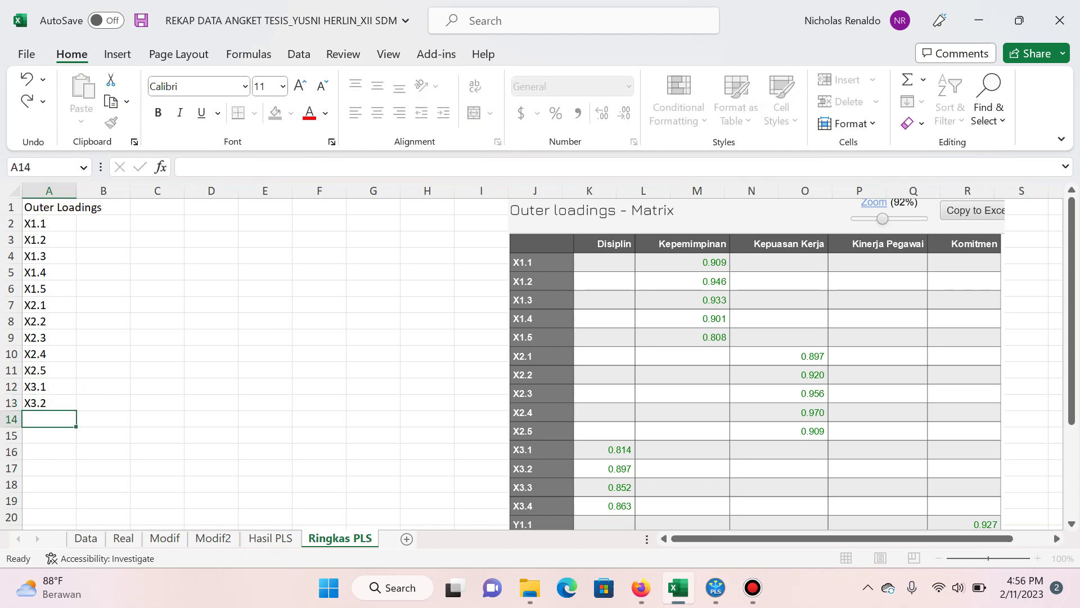
type("X3.3")
key("Return")
type("X3.4")
key("Return")
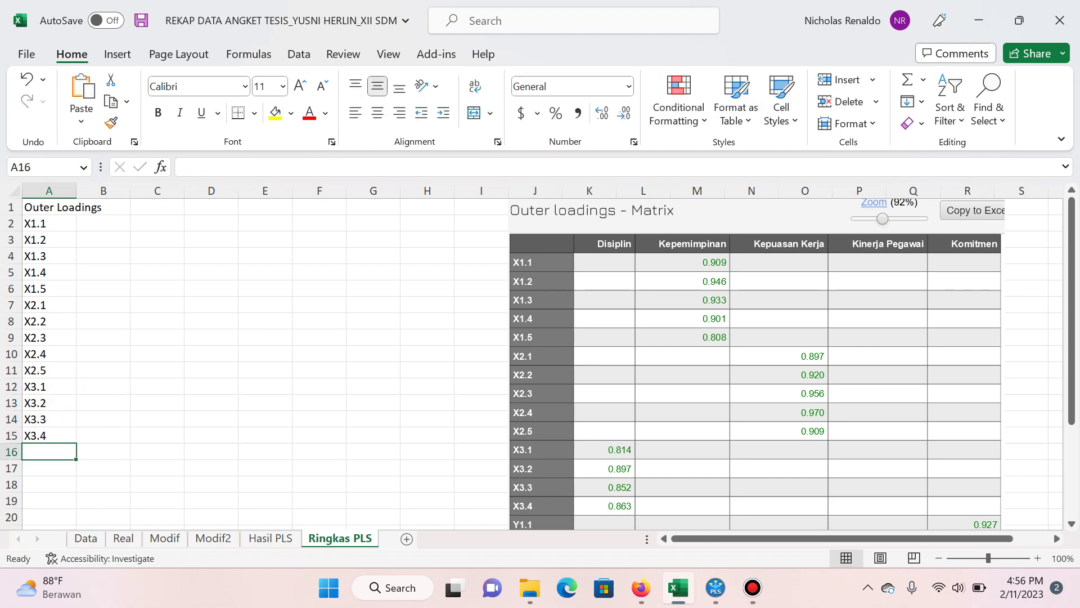
type("Y1.1")
key("Return")
scroll(530, 363, "down", 1)
scroll(530, 363, "down", 3)
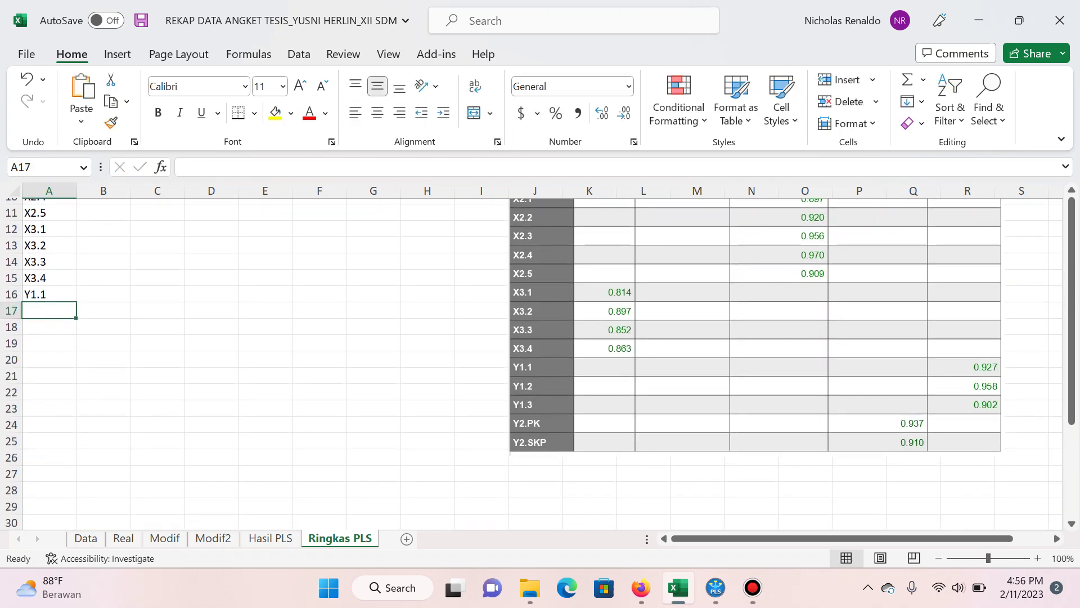
type("Y1.2")
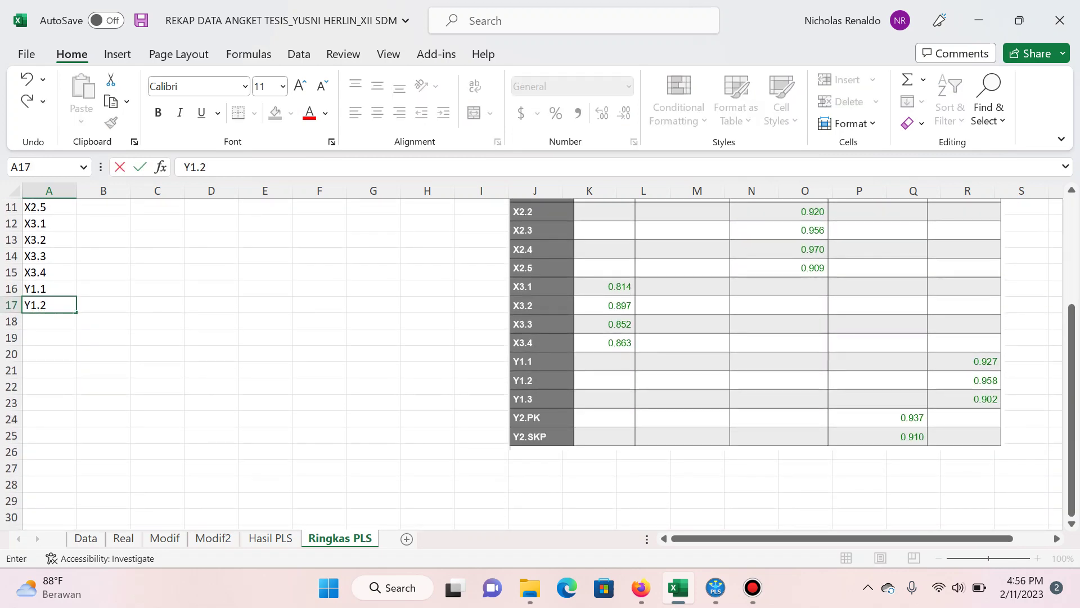
key("Return")
type("Y.13")
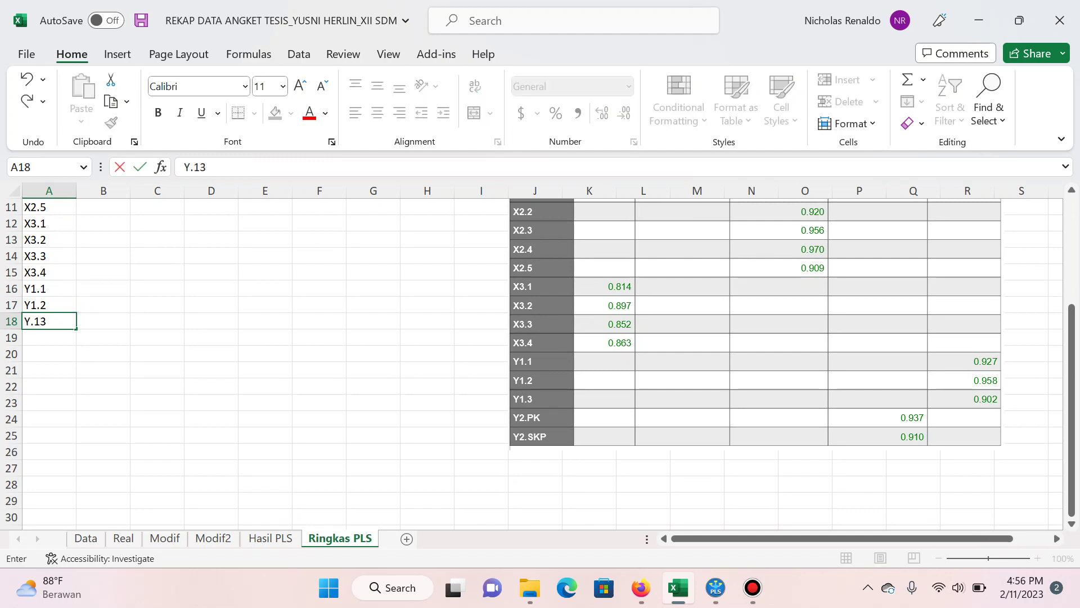
key("Return")
type("Y2.")
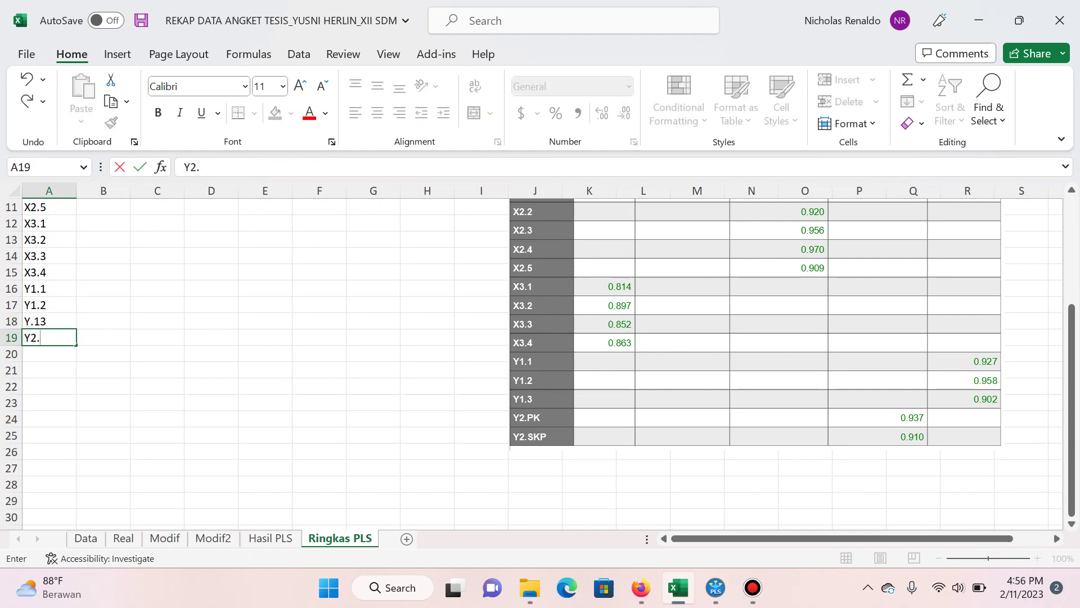
type("PK")
key("Return")
type("Y")
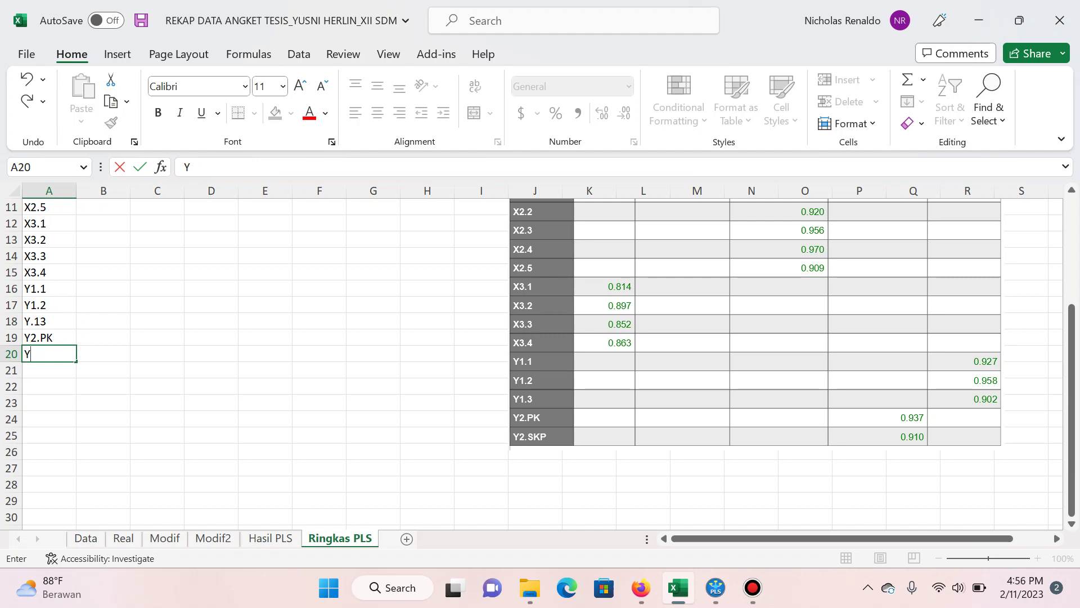
type("2.SKP")
key("Return")
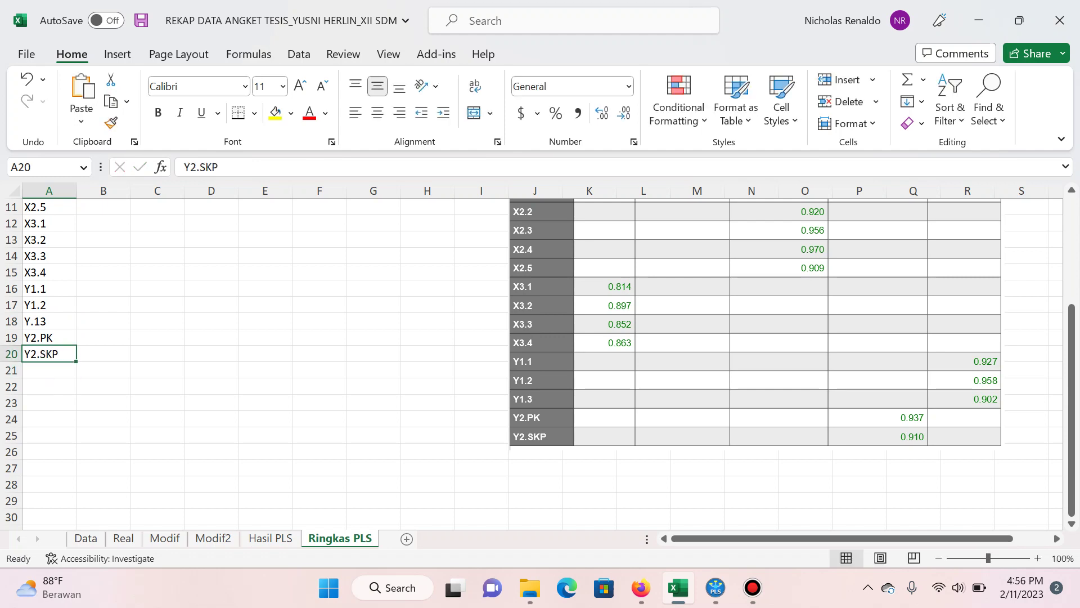
Step: Move the indicator list A2:A20 down one row, leaving row 2 free for headings
key("ctrl+Home")
key("Right")
key("Down")
key("Left")
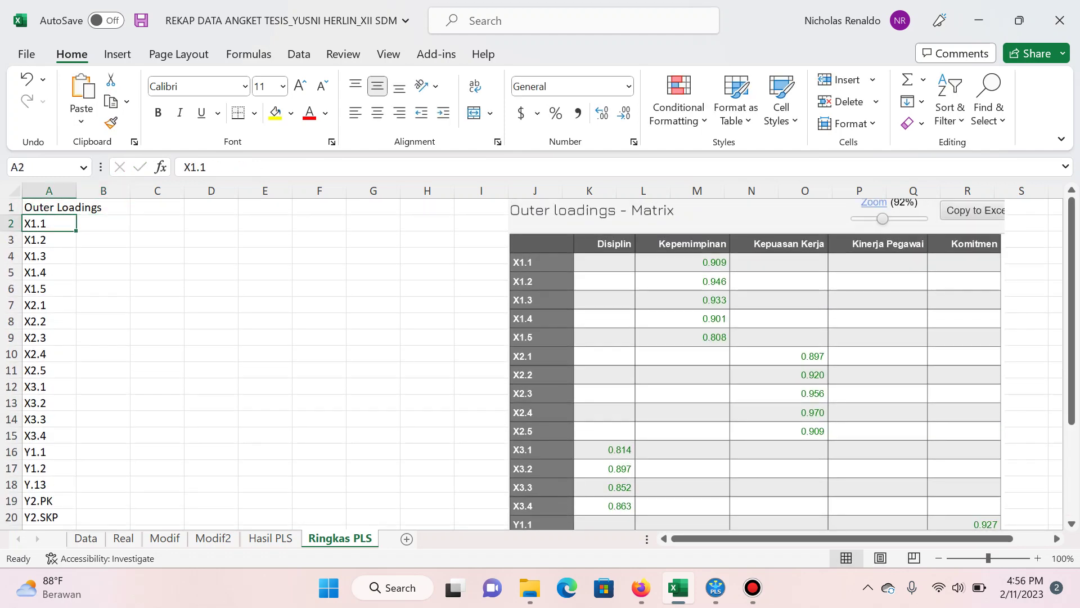
key("ctrl+shift+Down")
key("ctrl+x")
key("Down")
key("ctrl+v")
key("Up")
key("Right")
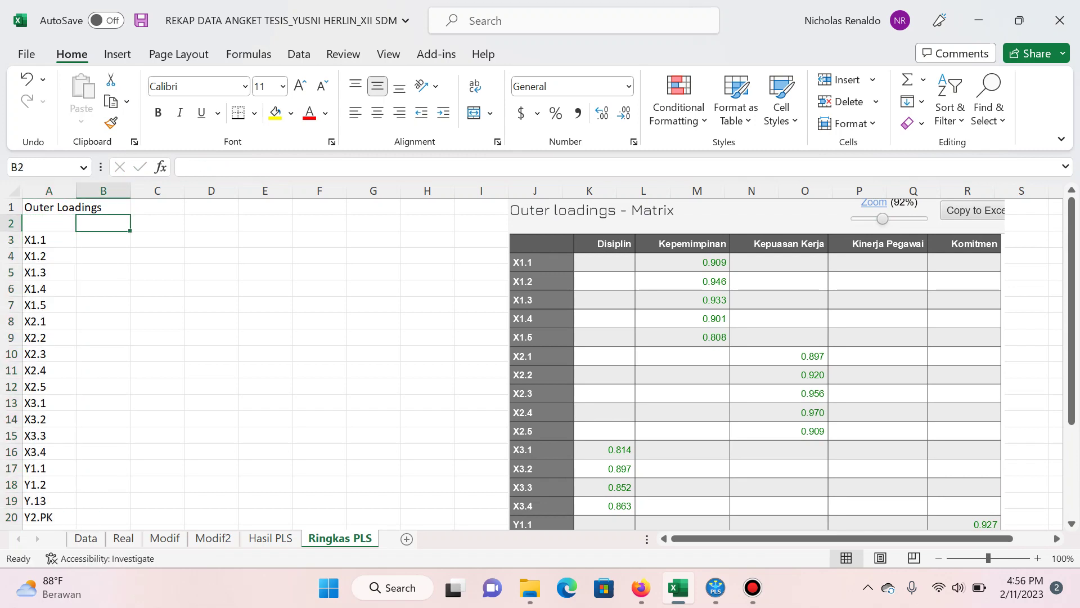
Step: Enter the construct headings Disiplin and Kepemimpinan in row 2
type("dISIPLIN")
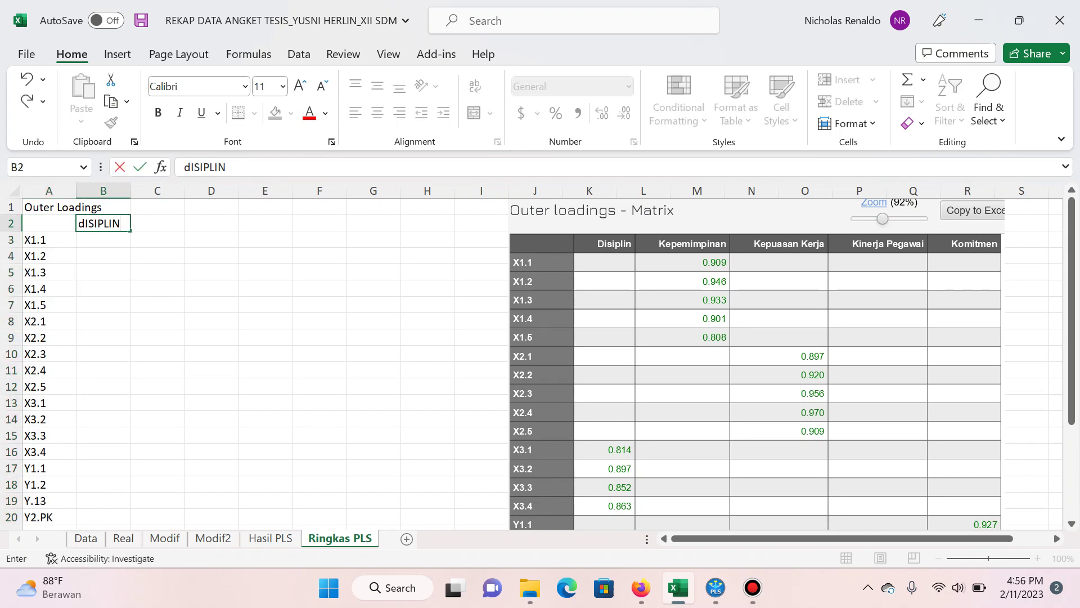
key("Return")
key("Up")
key("Right")
type("Kepemimpinan")
key("Tab")
Step: Add the Kepuasan Kerja heading, correcting its capitalisation
type("Kepuasan")
key("Return")
key("Up")
key("F2")
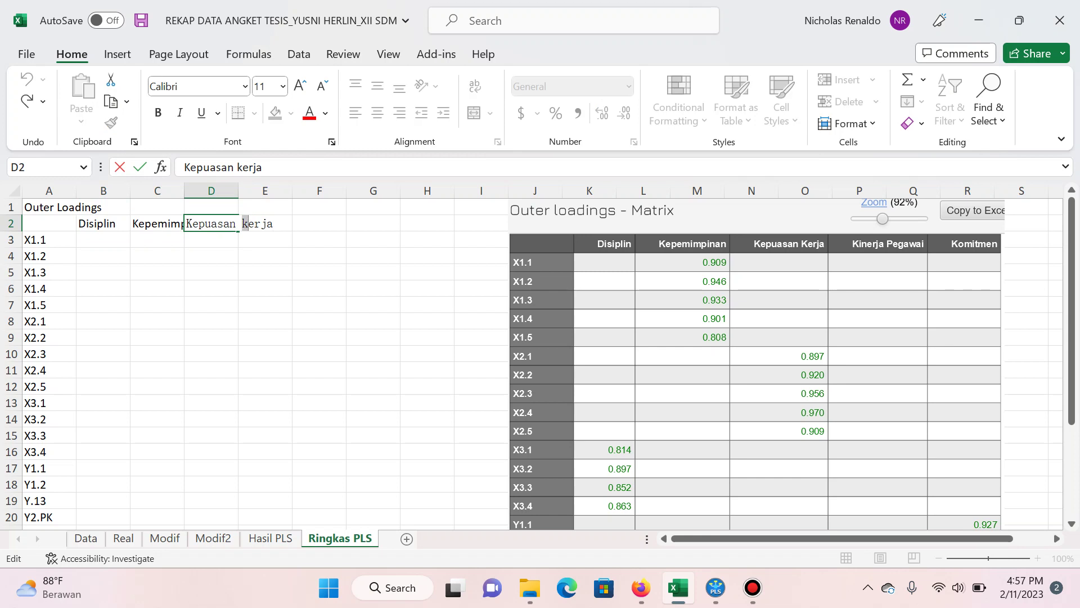
type("K")
key("Tab")
key("Left")
key("F2")
key("Escape")
key("Right")
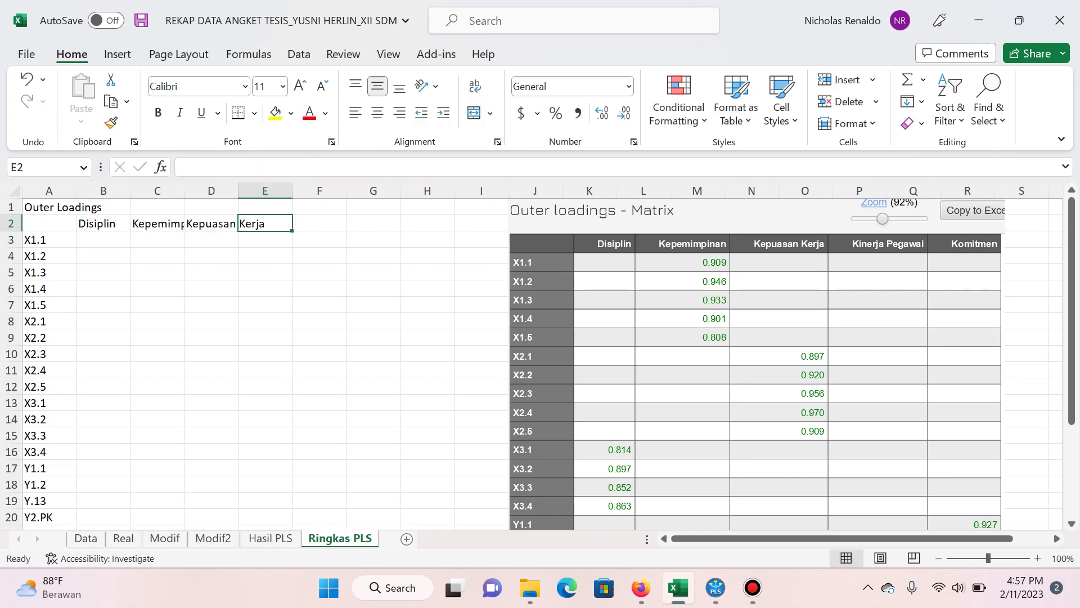
Step: Add the Kinerja Pegawai and Komitmen headings to finish row 2
type("Kinerja Pegawai")
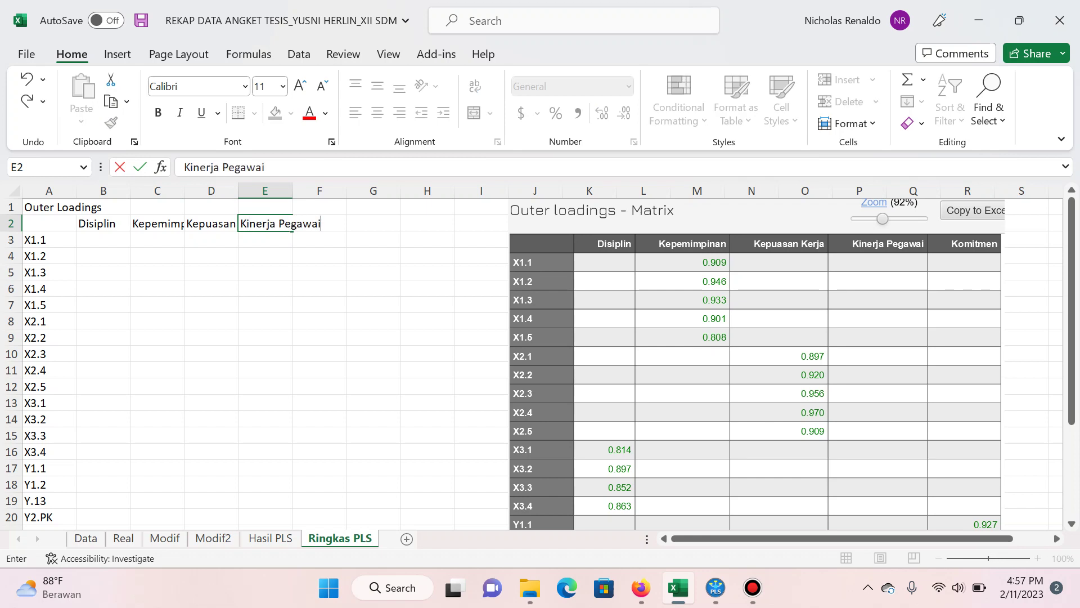
key("Tab")
type("Komitm")
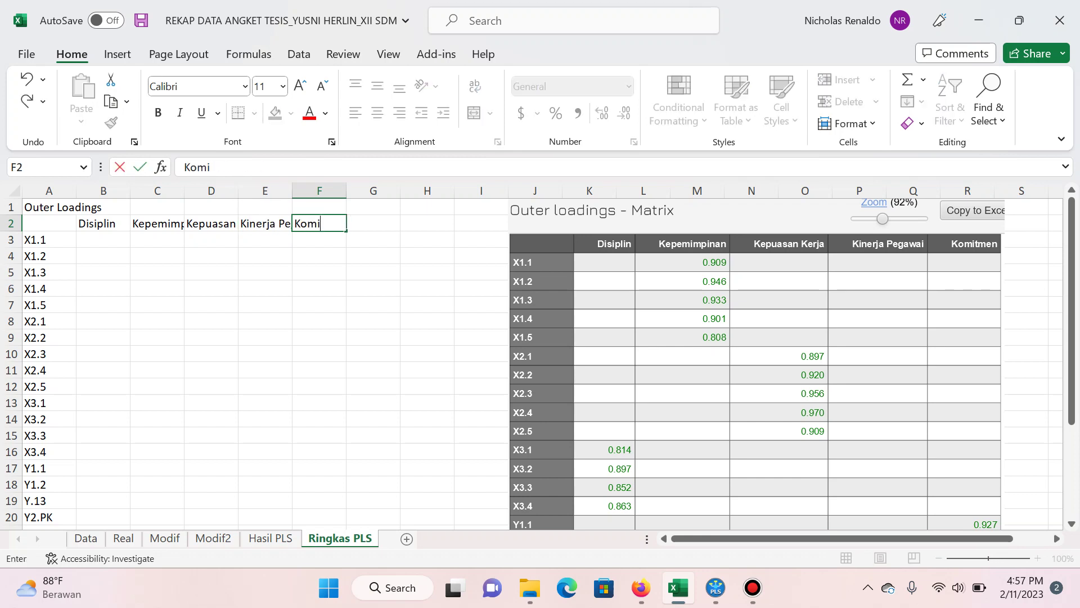
type("en")
key("Return")
key("Left")
key("Left")
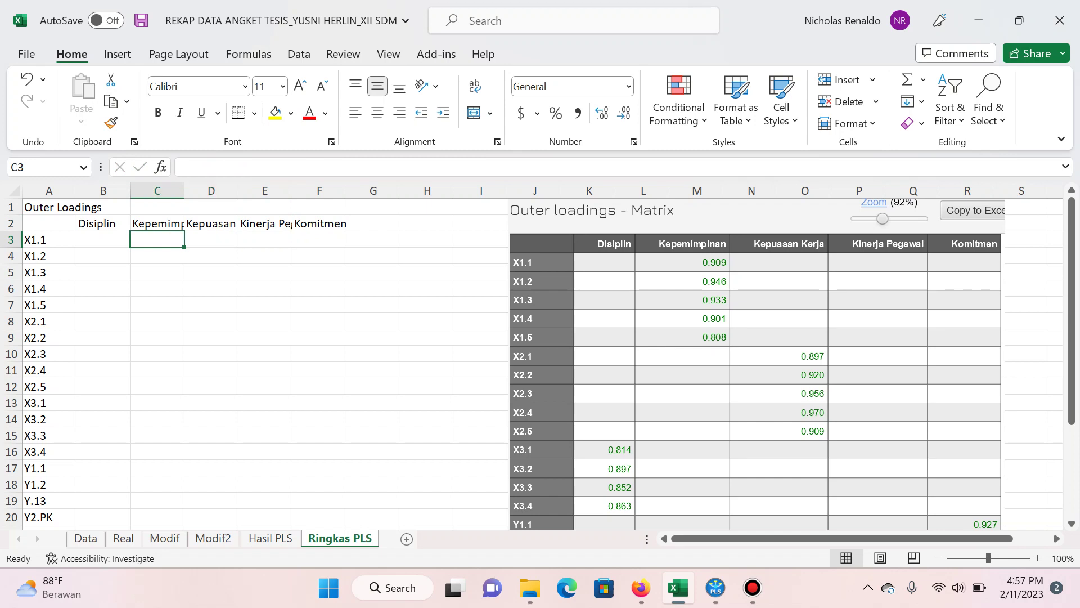
Step: Enter Kepemimpinan loadings 0.909, 0.946, 0.933, 0.901, 0.808 in C3:C7
type(".909")
key("Return")
type(".9")
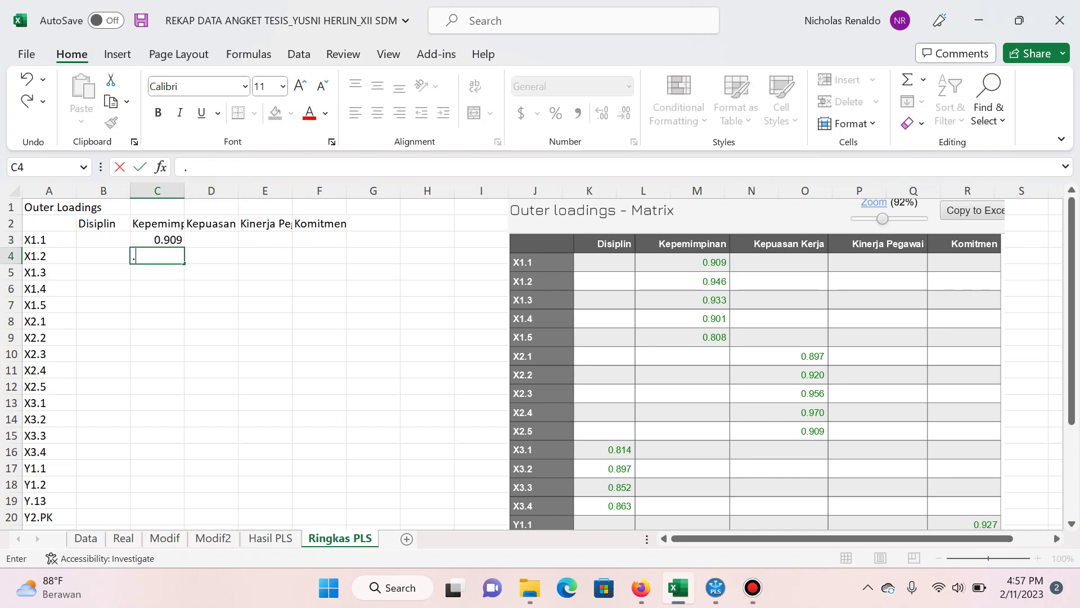
type("4")
key("Return")
type(".9")
key("Return")
type(".901")
key("Return")
type(".808")
key("Return")
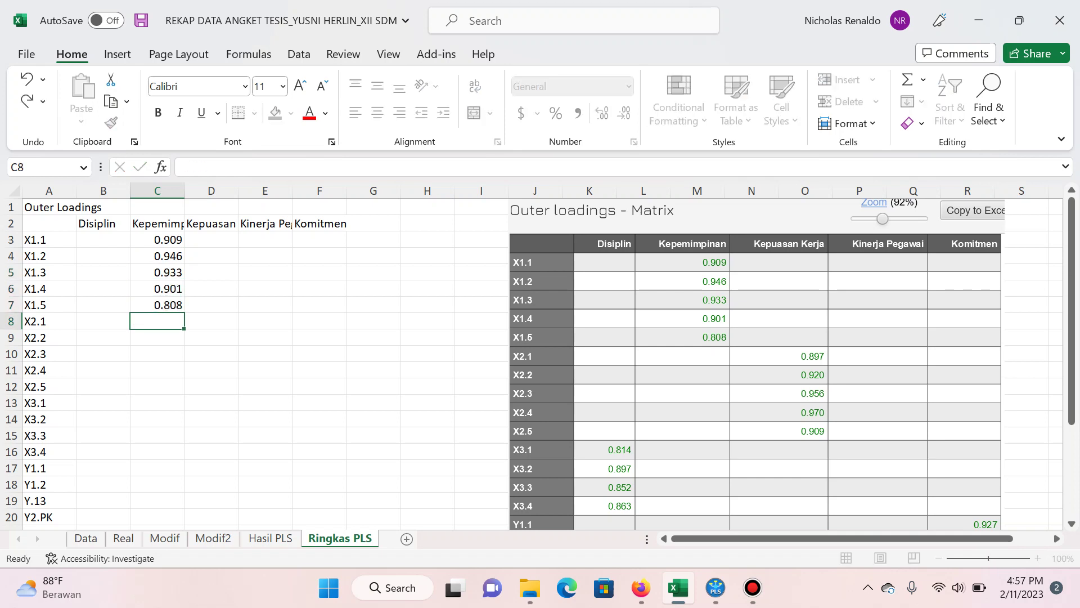
Step: Enter Kepuasan Kerja loadings 0.897, 0.92, 0.956, 0.97, 0.909 in D8:D12
key("Left")
key("Right")
key("Right")
type(".")
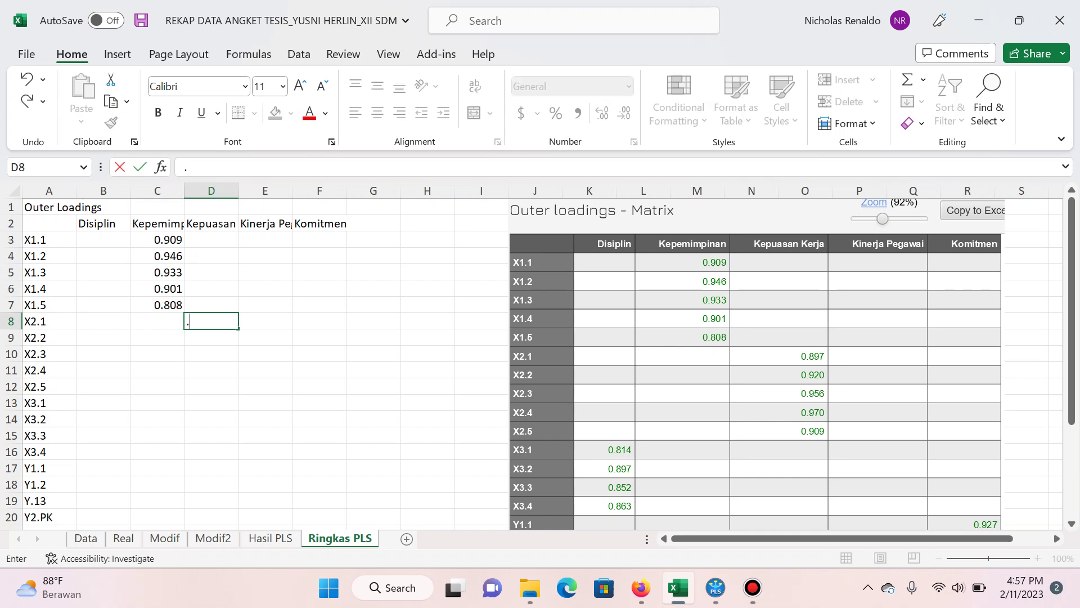
type("897")
key("Return")
type(".920")
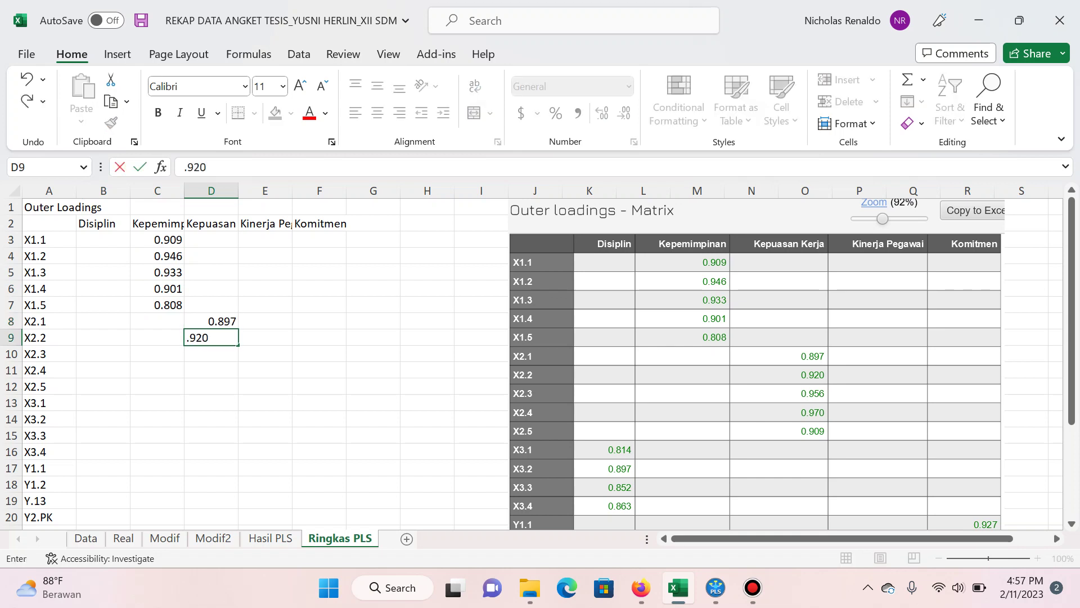
key("Return")
type(".956")
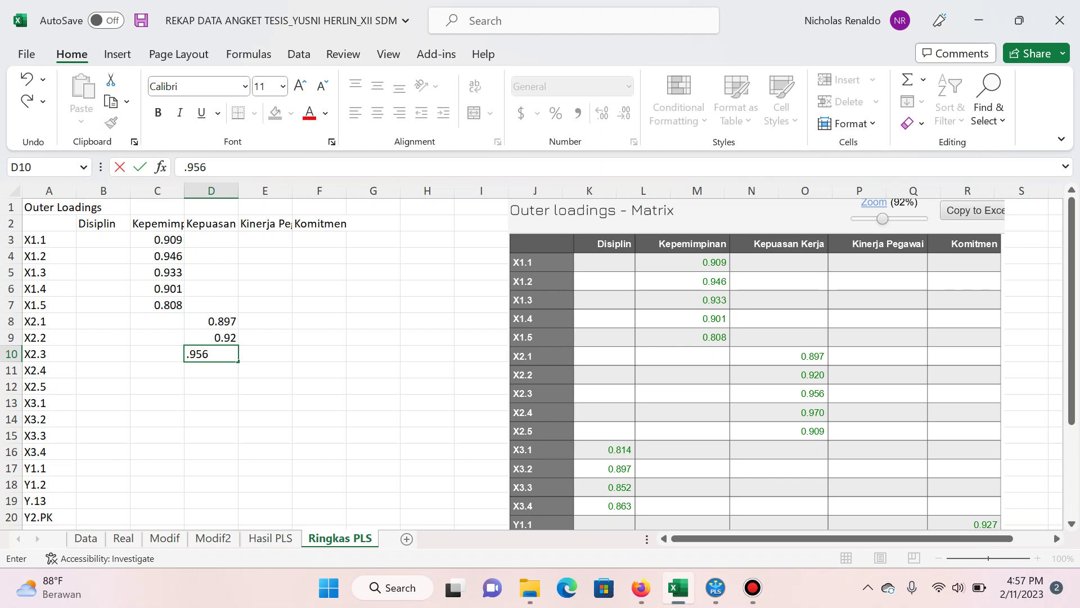
key("Return")
type(".97")
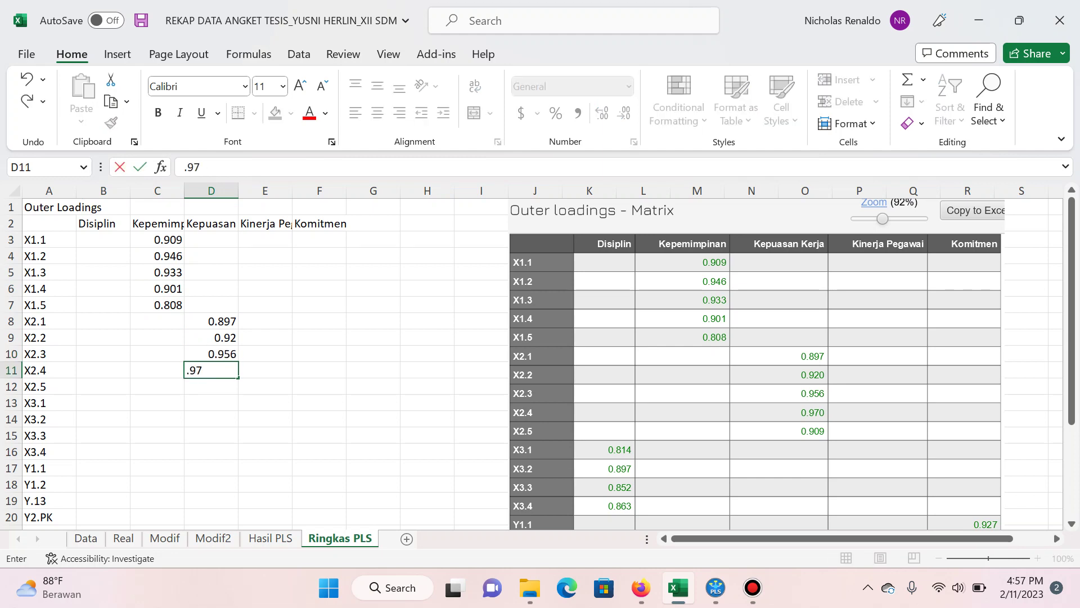
key("Return")
type(".")
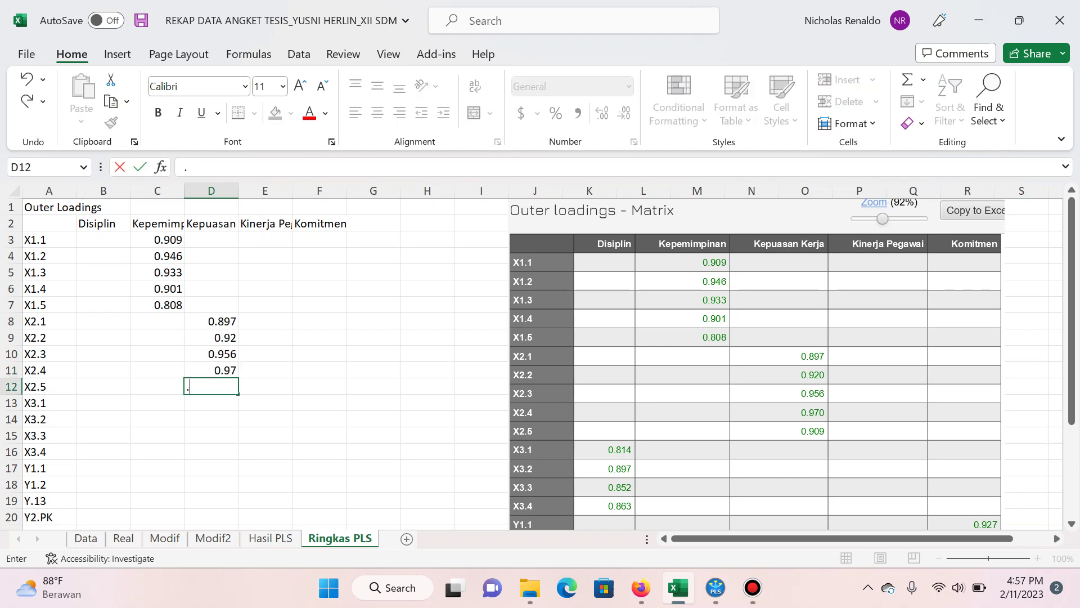
key("Return")
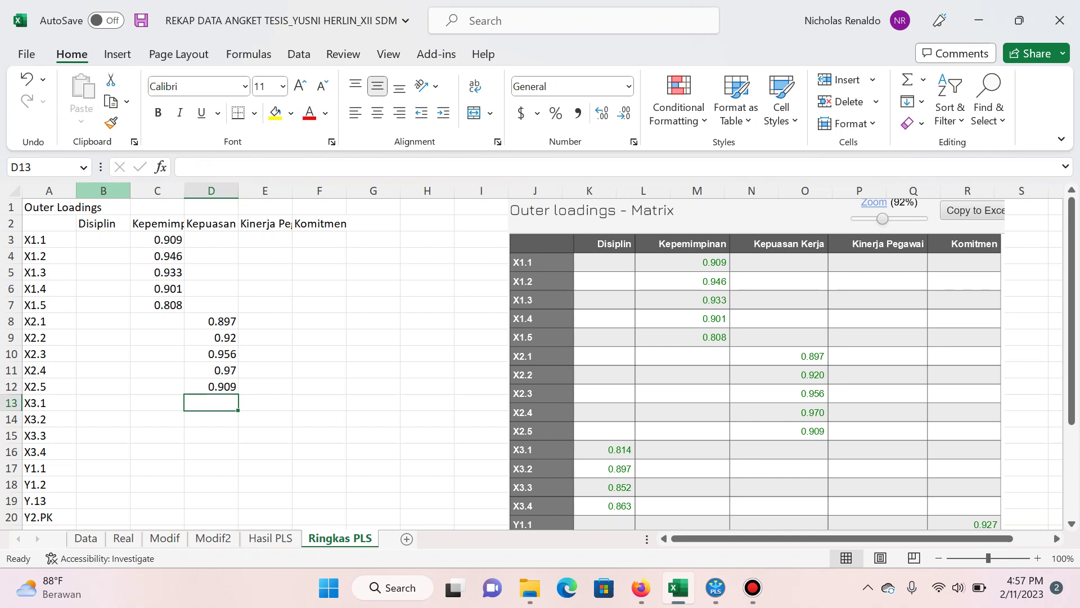
Step: Format columns B:J as Number with three decimals and centre them
left_click(103, 190)
left_click_drag(103, 190, 535, 190)
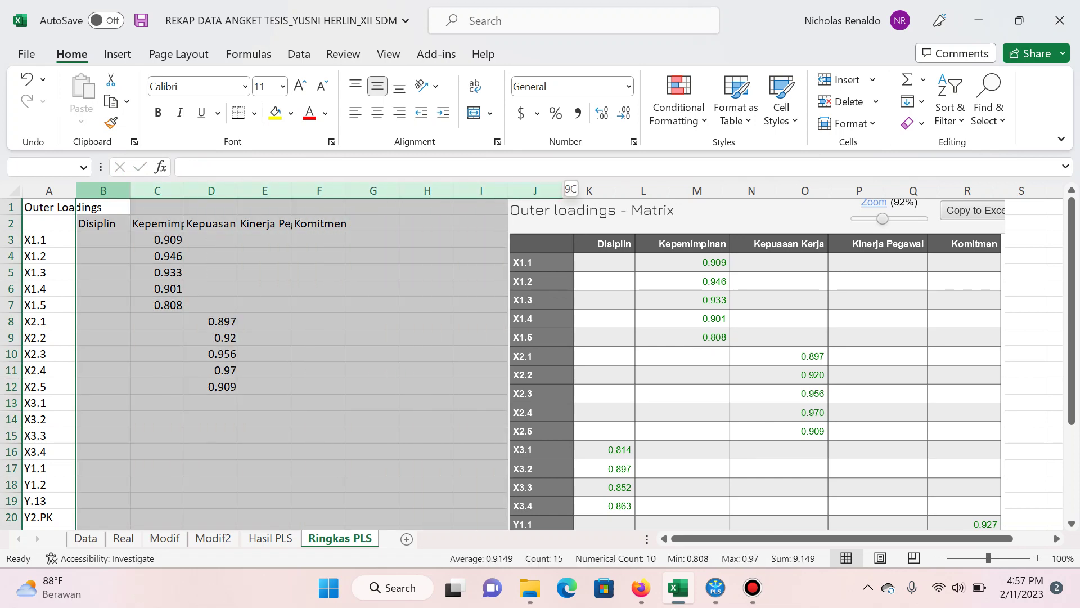
left_click(628, 86)
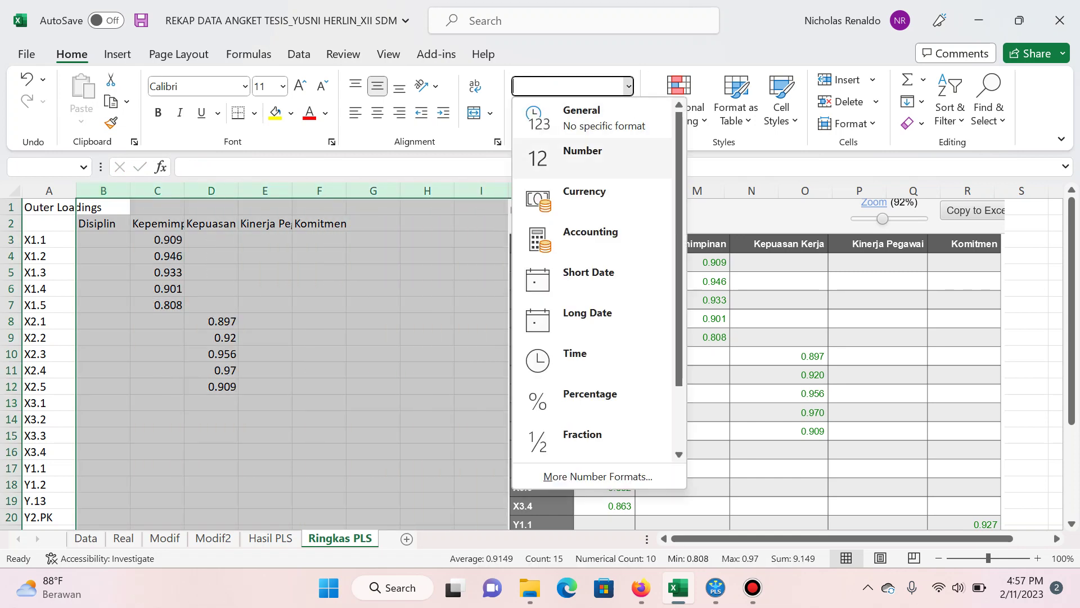
left_click(579, 152)
left_click(602, 112)
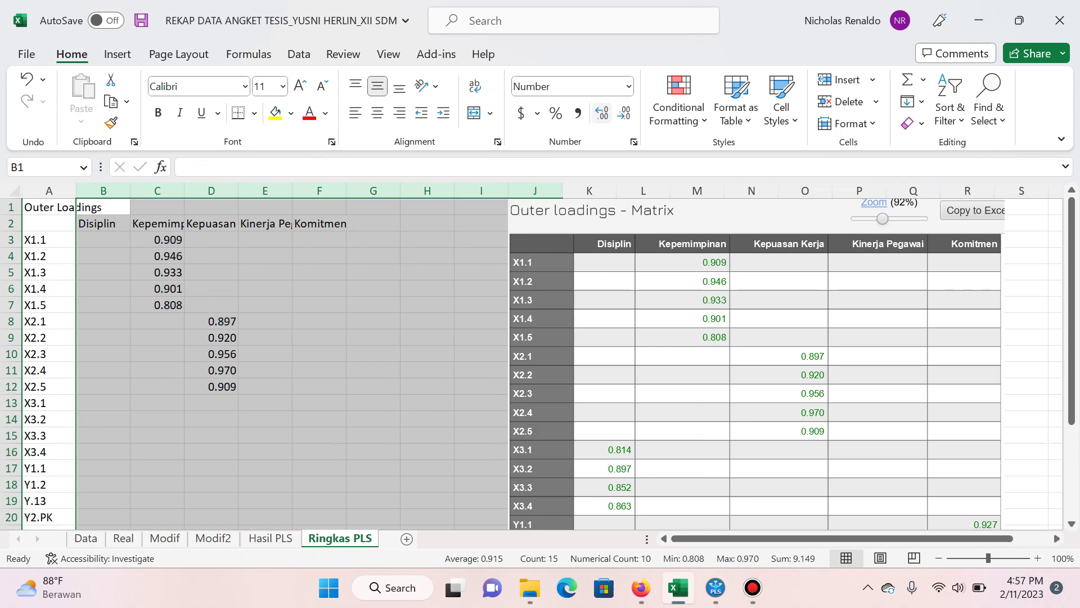
left_click(377, 112)
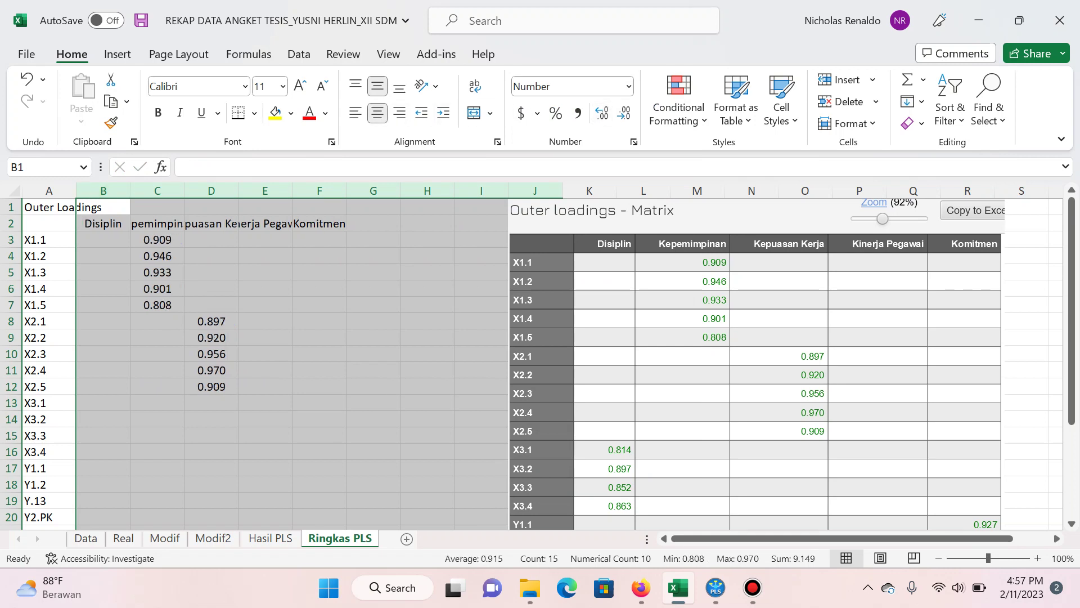
Step: Centre the indicator labels in column A and autofit all column widths
left_click(49, 190)
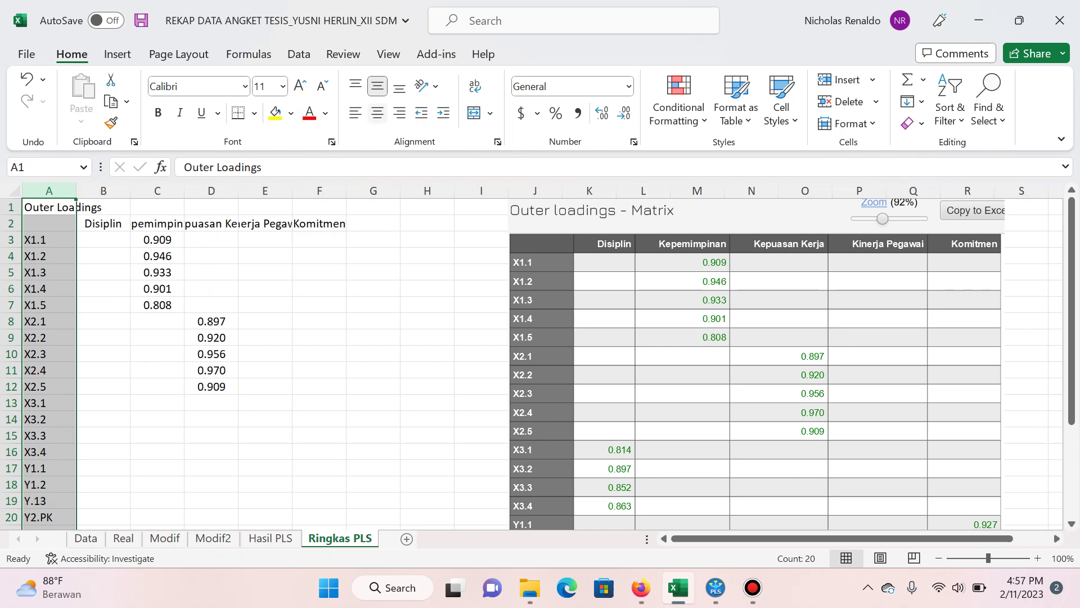
left_click(377, 113)
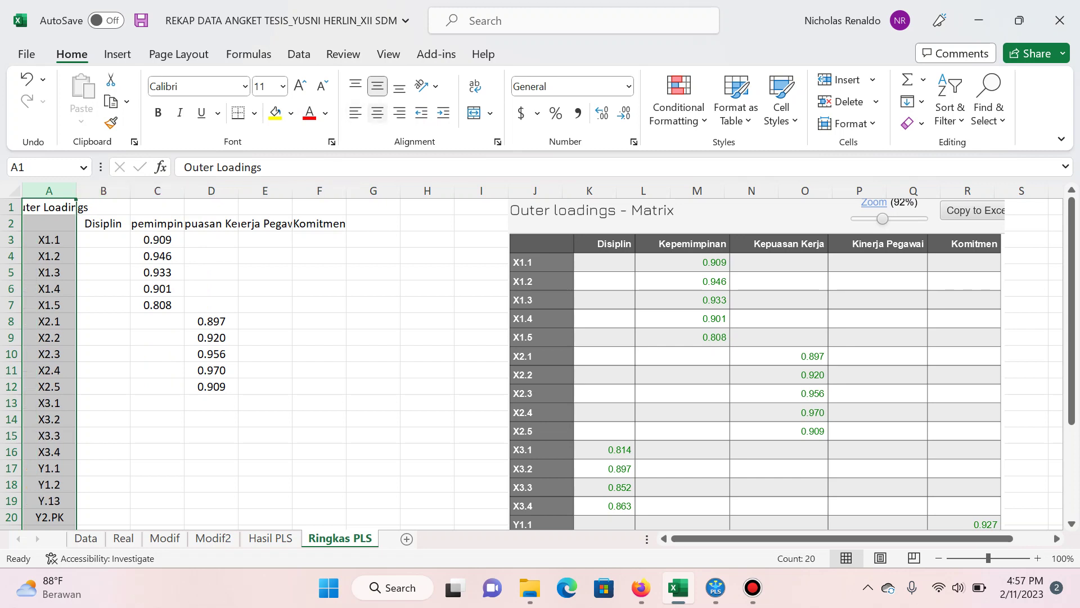
left_click(157, 224)
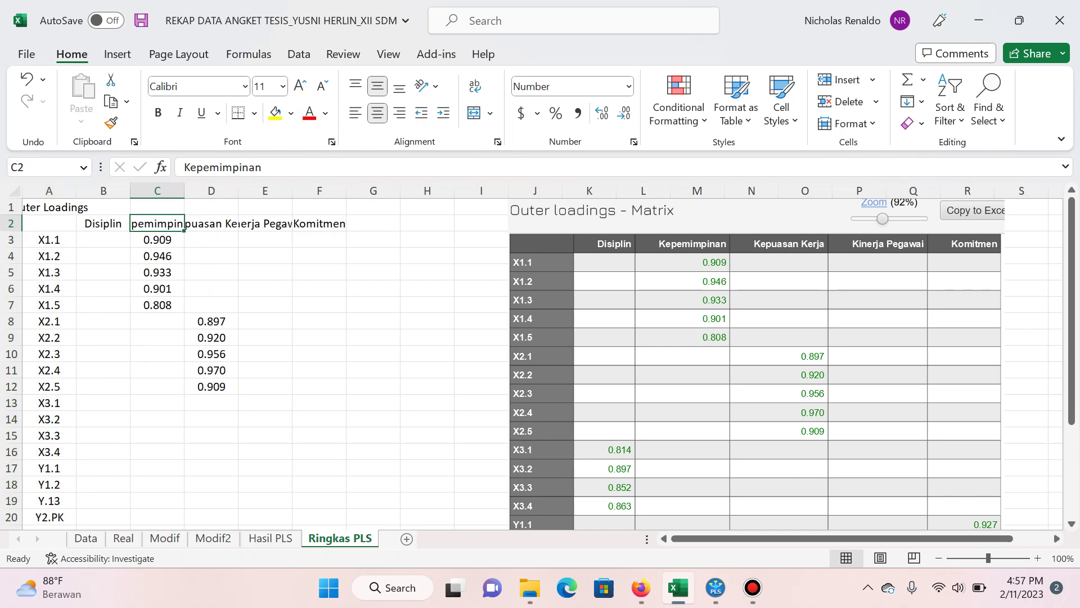
key("ctrl+a")
key("ctrl+a")
double_click(184, 190)
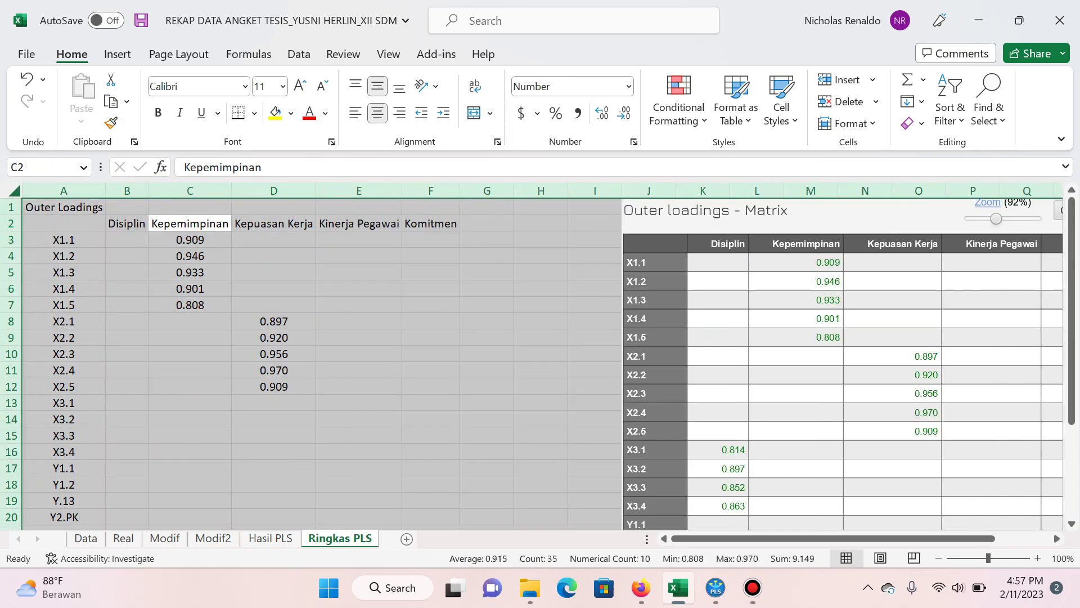
left_click(359, 402)
scroll(315, 360, "down", 2)
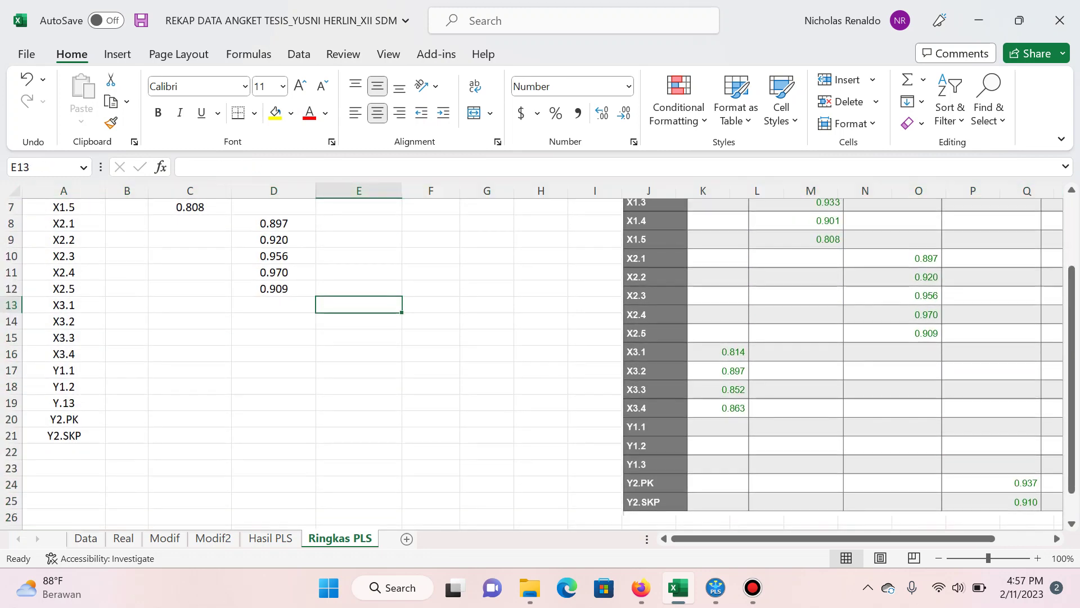
Step: Enter the Disiplin loadings 0.814, 0.897, 0.852 and 0.863 for X3.1–X3.4 in B13:B16
key("Home")
key("Right")
type(".8")
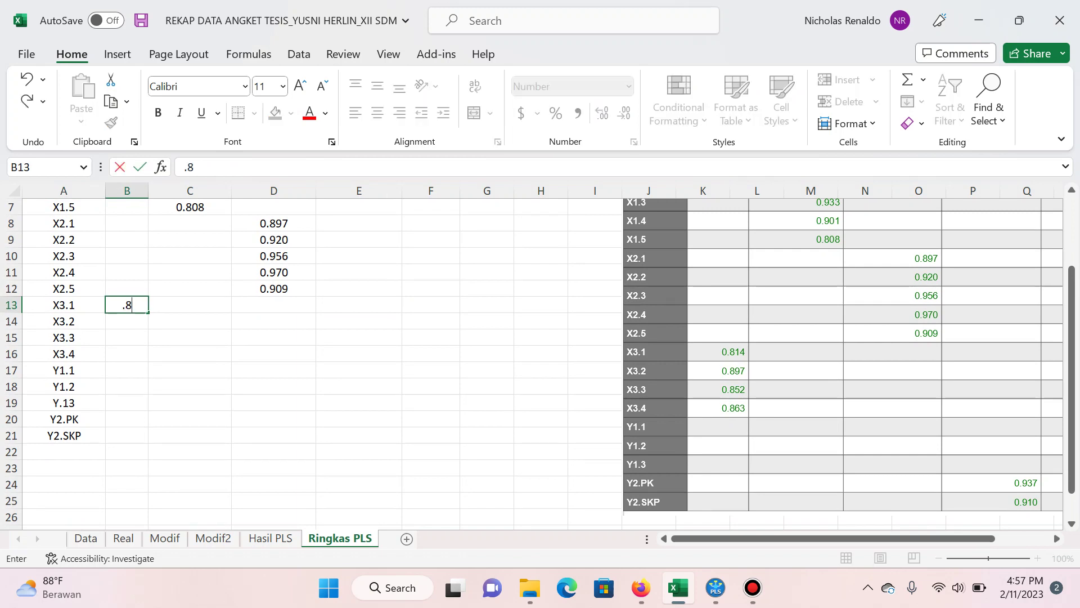
key("Return")
type(".897")
key("Return")
type(".")
key("Return")
type(".8")
key("Return")
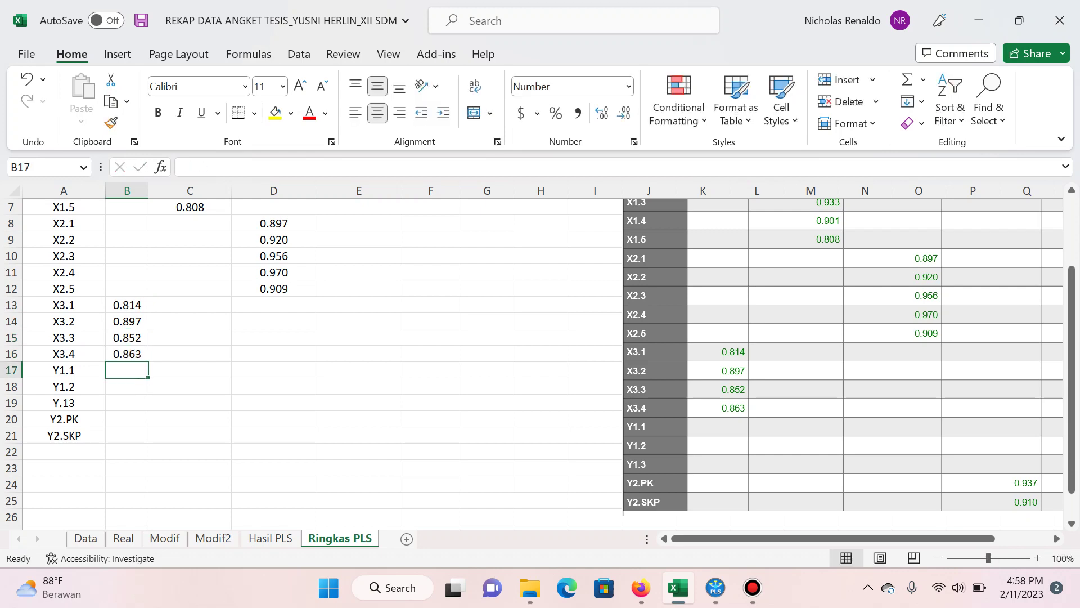
Step: Enter Kinerja Pegawai loadings 0.937 and 0.910 for Y2.PK and Y2.SKP in E20:E21
left_click_drag(787, 337, 582, 338)
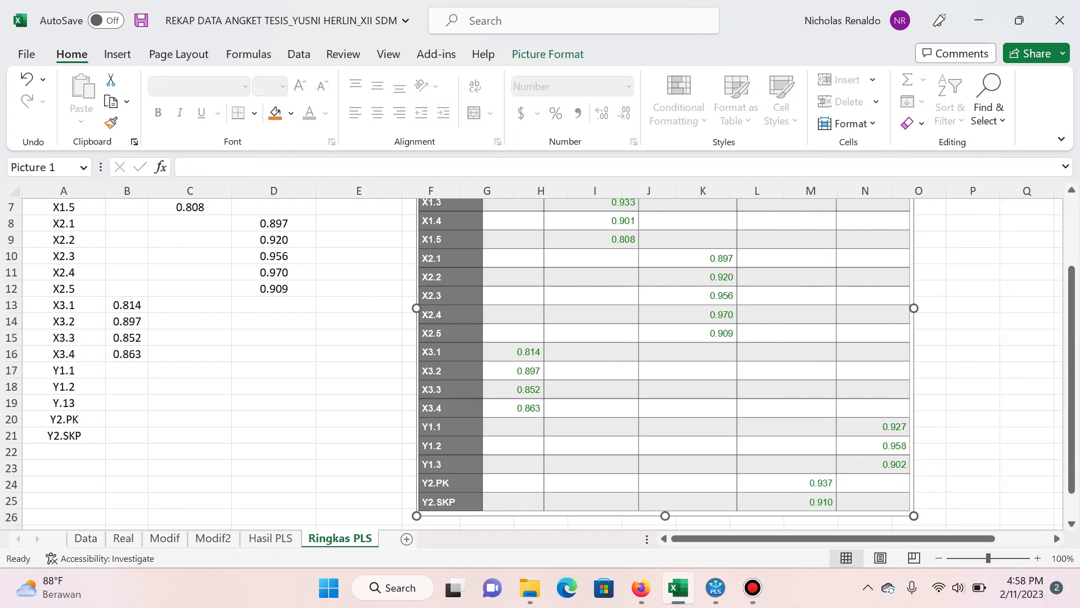
left_click(359, 420)
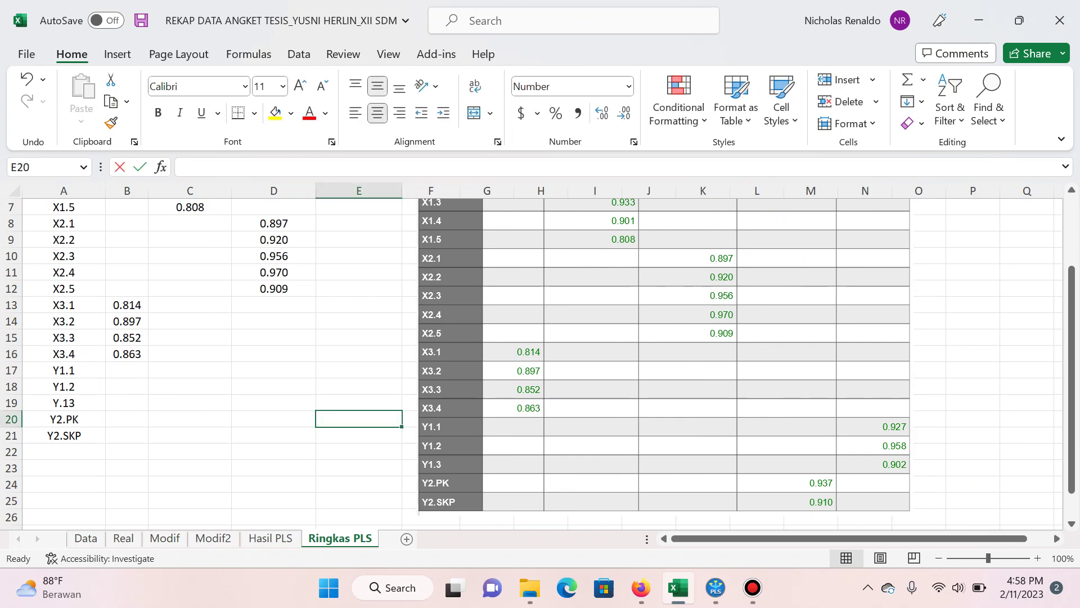
type(".937")
key("Return")
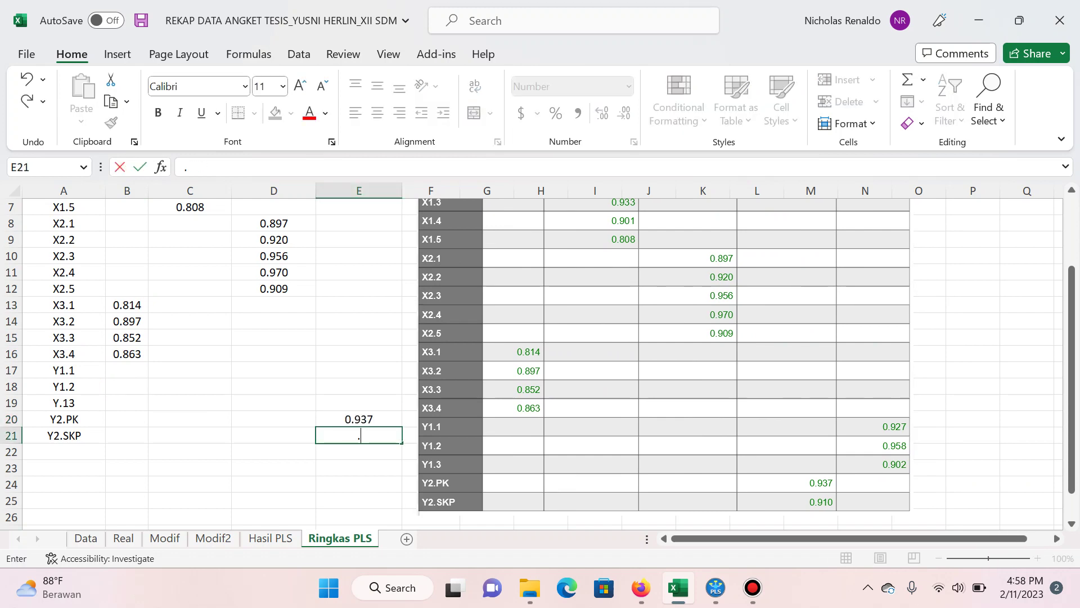
type(".910")
key("Return")
Step: Enter Komitmen loadings 0.927, 0.958 and 0.902 for Y1.1–Y1.3 in F17:F19
key("Up")
key("Up")
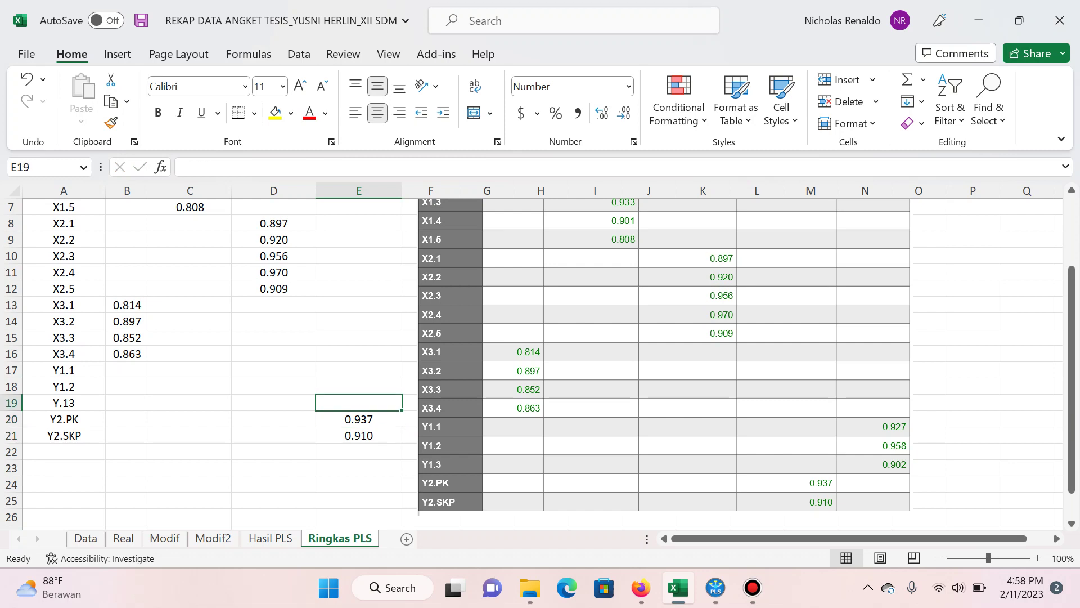
key("Up")
key("Up")
key("Up")
key("Right")
type(".9")
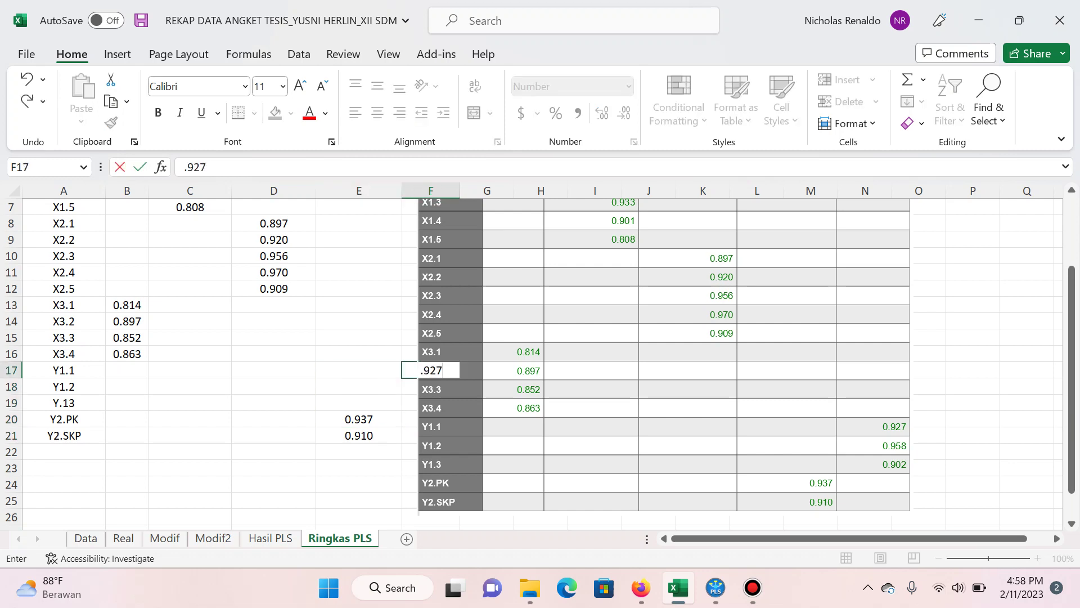
key("Return")
type(".958")
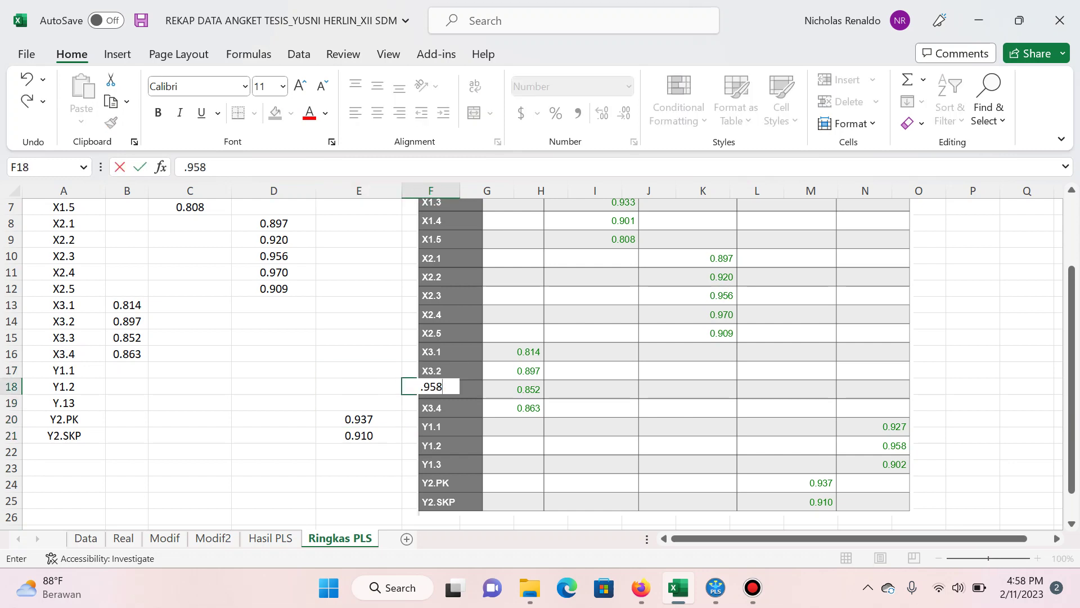
key("Return")
type(".902")
key("Return")
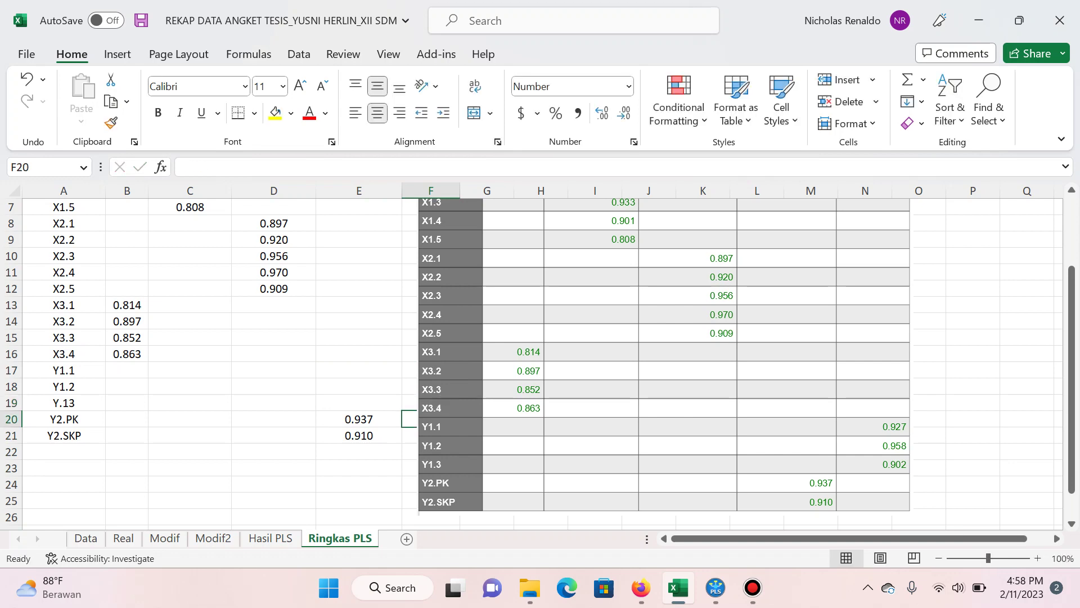
left_click(664, 360)
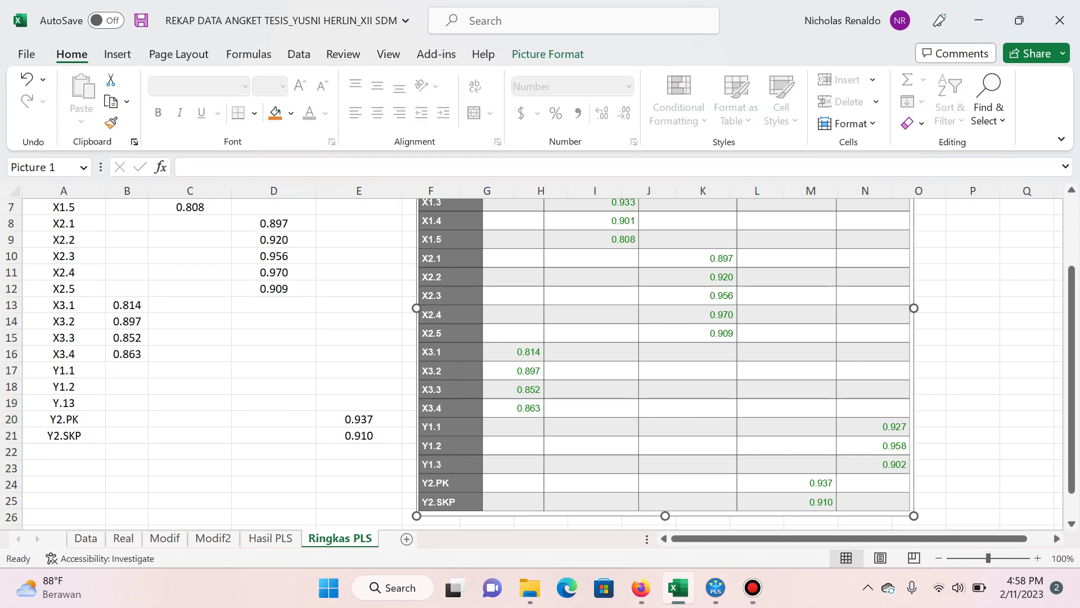
Step: Delete the outer loadings screenshot and give A2:F21 outline and inside borders
key("Delete")
key("ctrl+Home")
key("Down")
key("shift+Down")
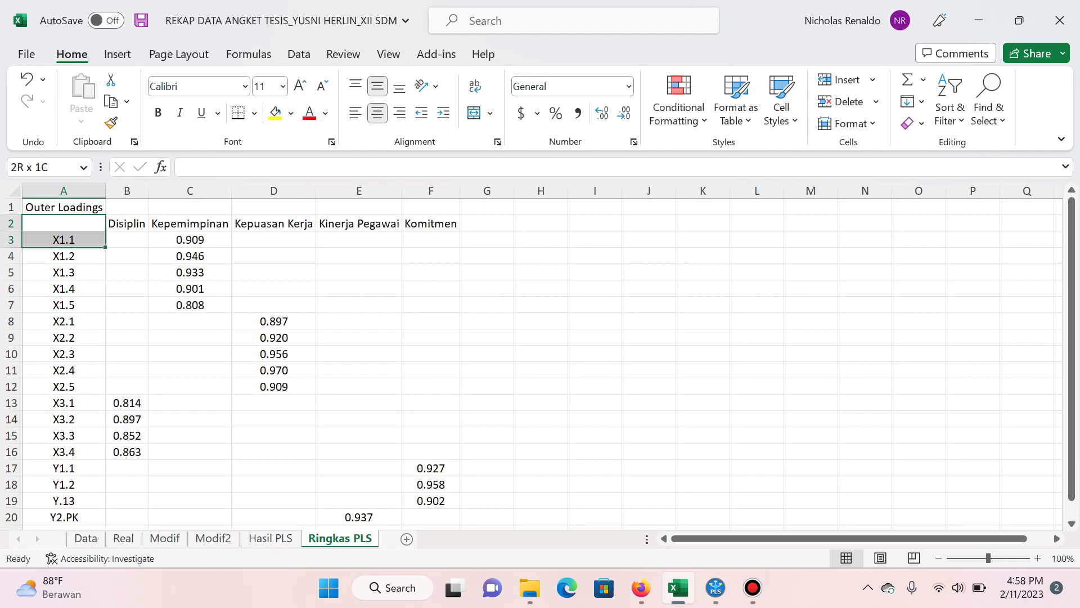
key("shift+Down")
key("shift+Down")
key("shift+Down")
key("shift+Right")
key("shift+Right")
key("shift+Right")
key("shift+Right")
key("shift+Right")
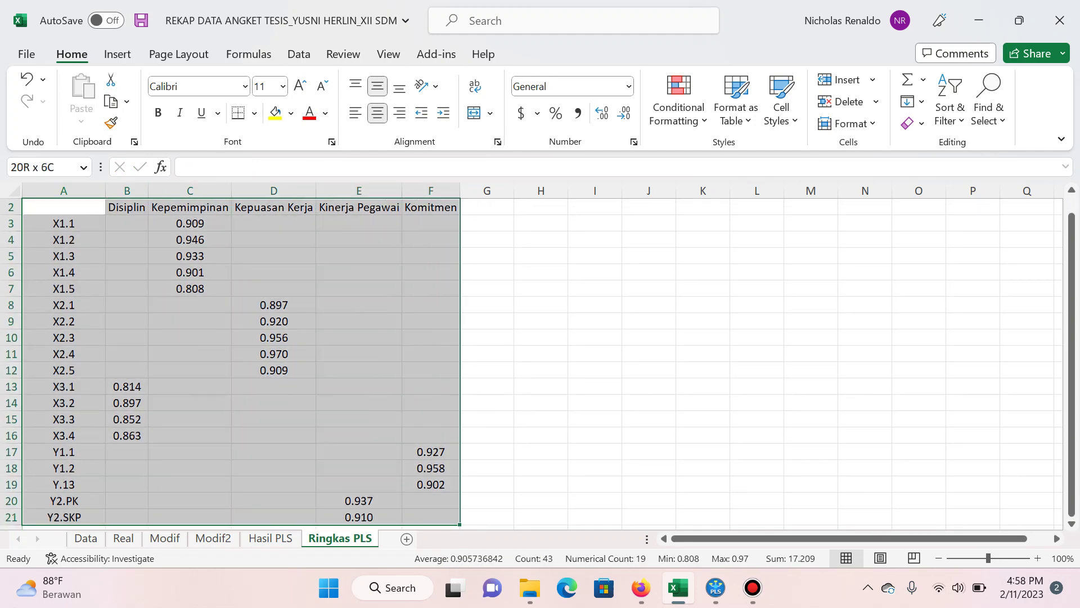
key("ctrl+1")
key("ctrl+Tab")
key("ctrl+Tab")
key("ctrl+Tab")
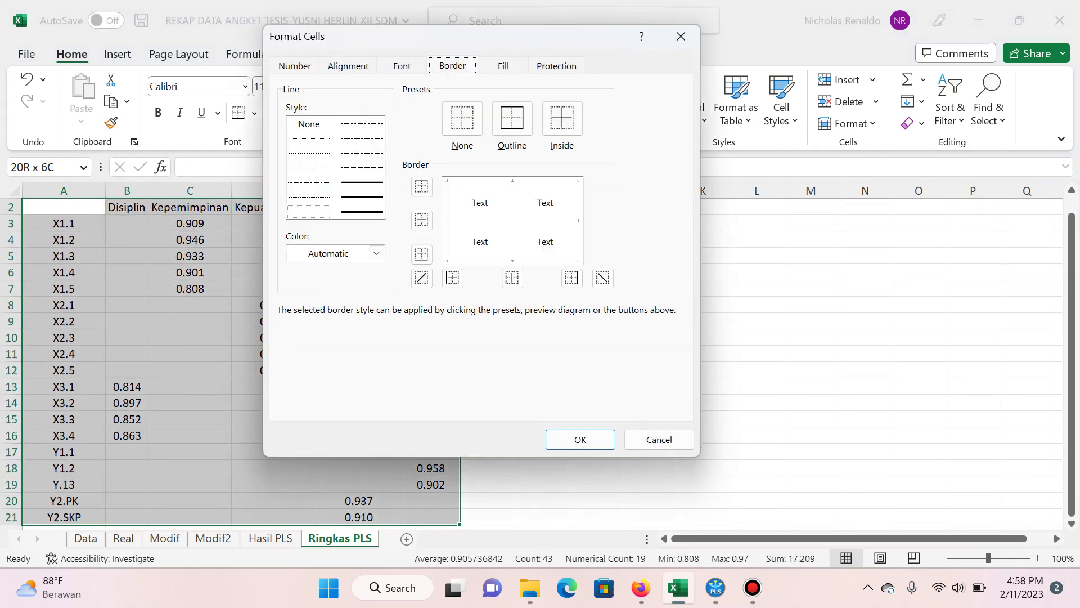
key("alt+o")
key("alt+i")
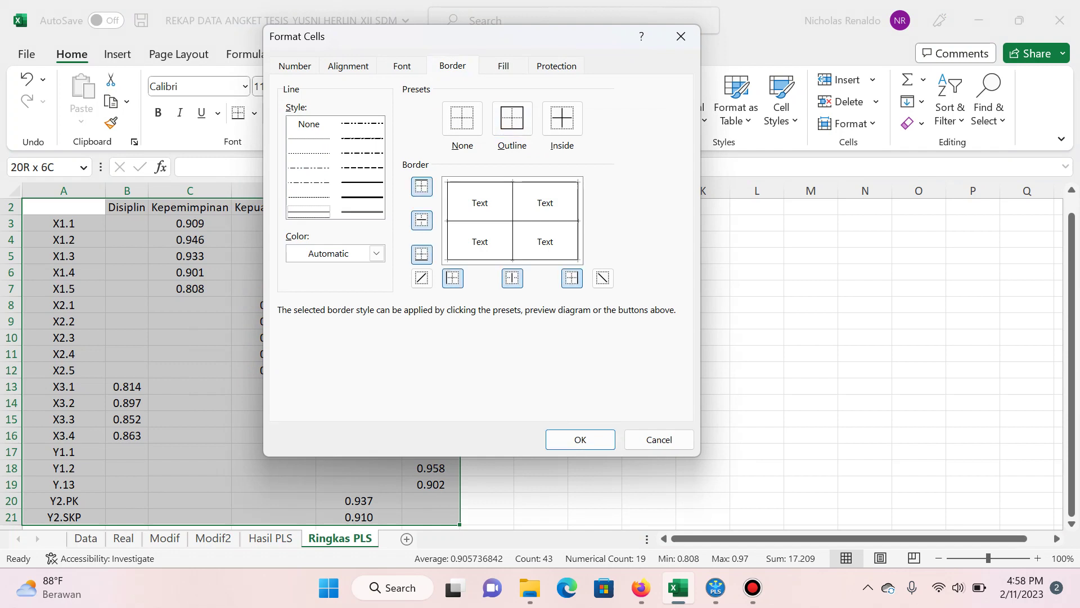
key("Return")
key("Page_Down")
key("Up")
key("Up")
key("Down")
key("Down")
Step: Copy the Koefisien Determinasi heading from Hasil PLS into A24 of Ringkas PLS
key("ctrl+Page_Up")
scroll(540, 107, "down", 2)
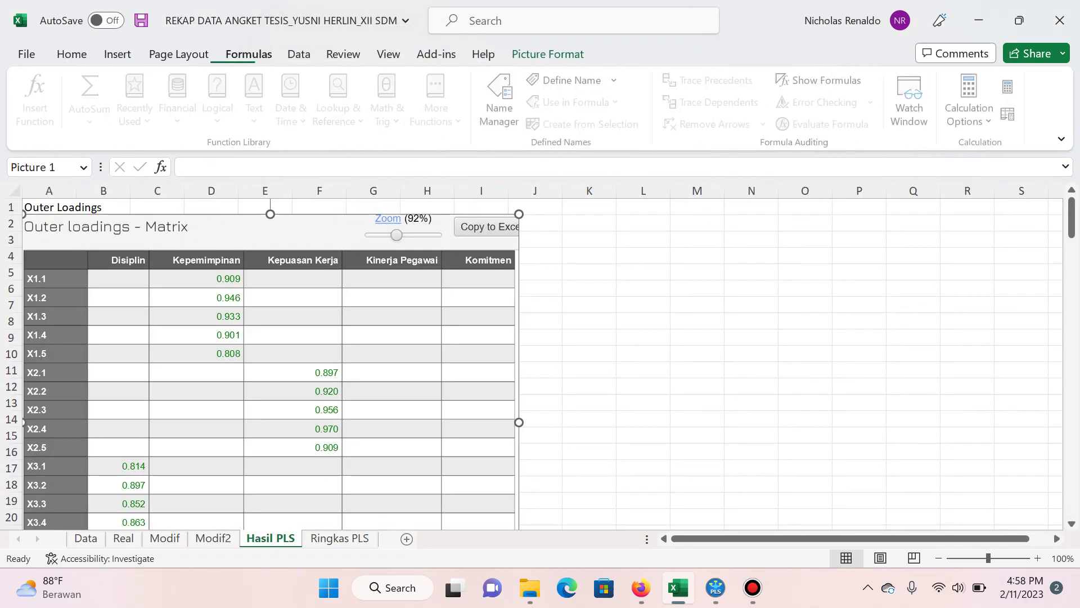
scroll(540, 107, "down", 3)
scroll(540, 360, "down", 3)
scroll(540, 360, "down", 2)
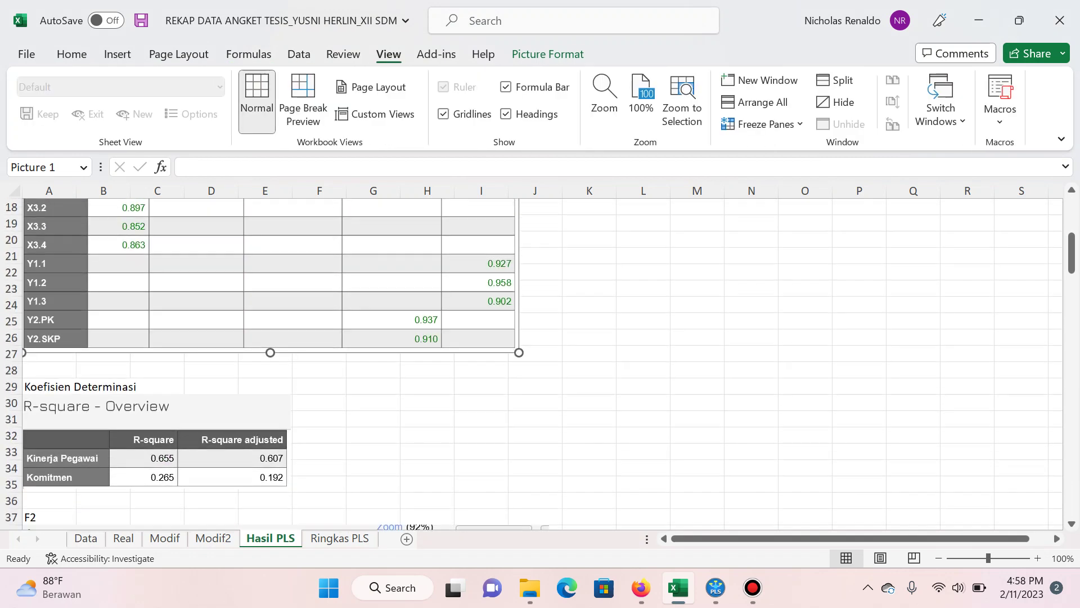
left_click(50, 387)
key("ctrl+c")
key("ctrl+Page_Down")
key("Return")
Step: Widen column A to fit the construct labels
key("ctrl+Home")
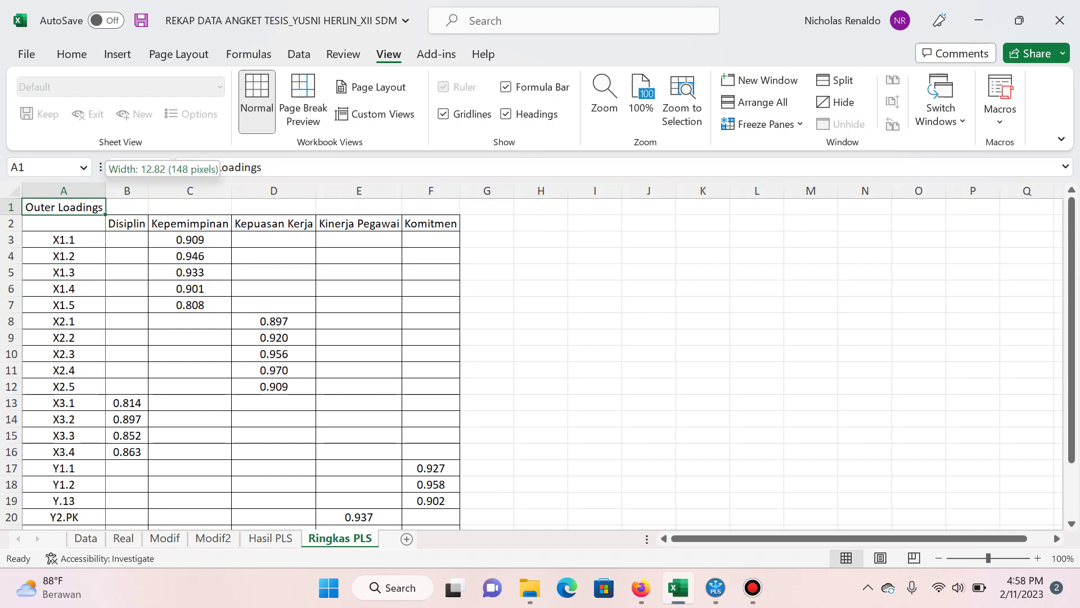
left_click_drag(106, 191, 140, 191)
scroll(259, 360, "down", 7)
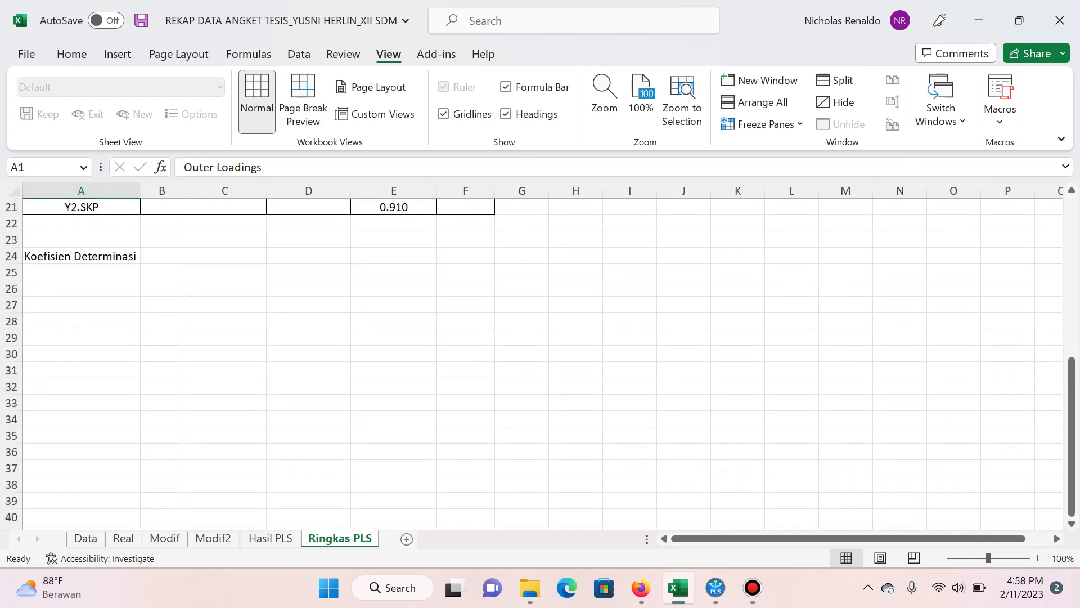
Step: Paste the R-square overview picture from Hasil PLS beside A25 as a reference
left_click(82, 272)
key("ctrl+Page_Up")
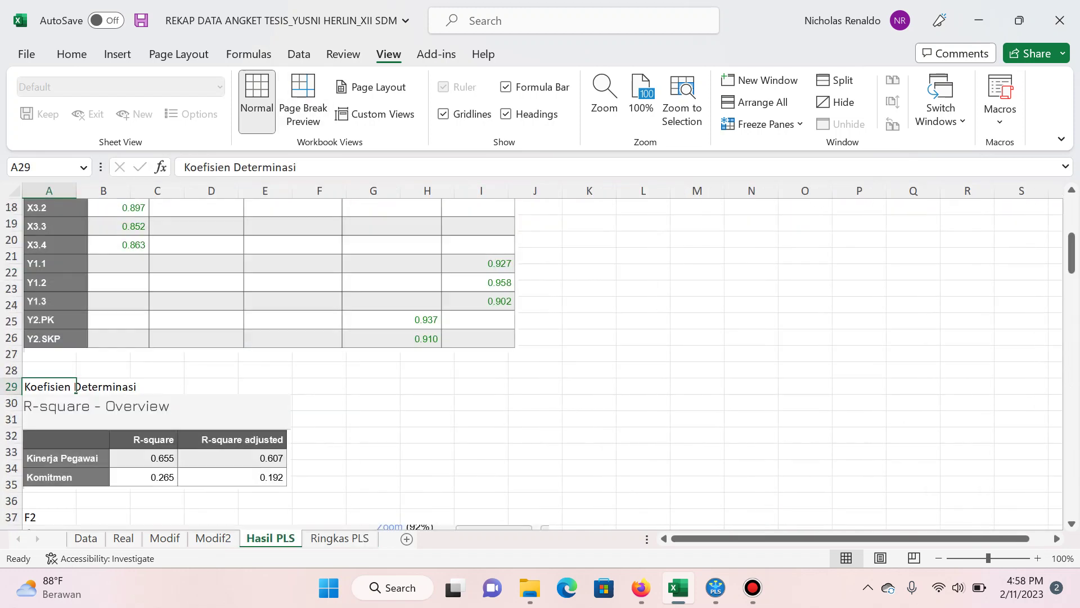
left_click(155, 441)
key("ctrl+Page_Down")
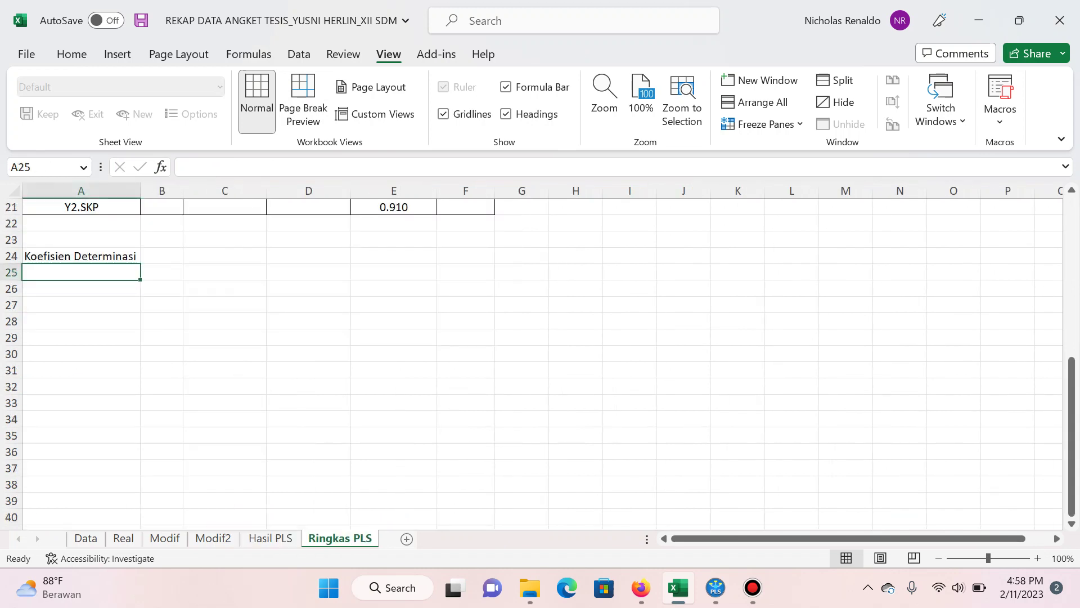
left_click(522, 272)
key("ctrl+v")
Step: Label rows Kinerja Pegawai and Komitmen, with headers R-square and R-square adjusted
left_click(82, 288)
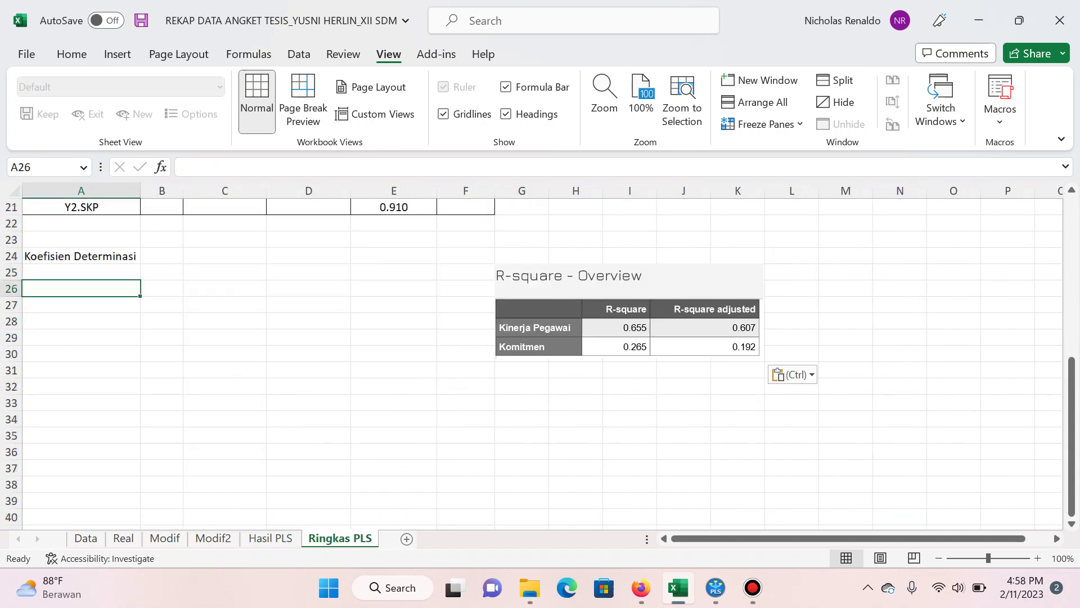
type("Kinerja Pegawai")
key("Return")
type("Komitmen")
key("Return")
key("Up")
key("Up")
key("Up")
key("Right")
type("R-")
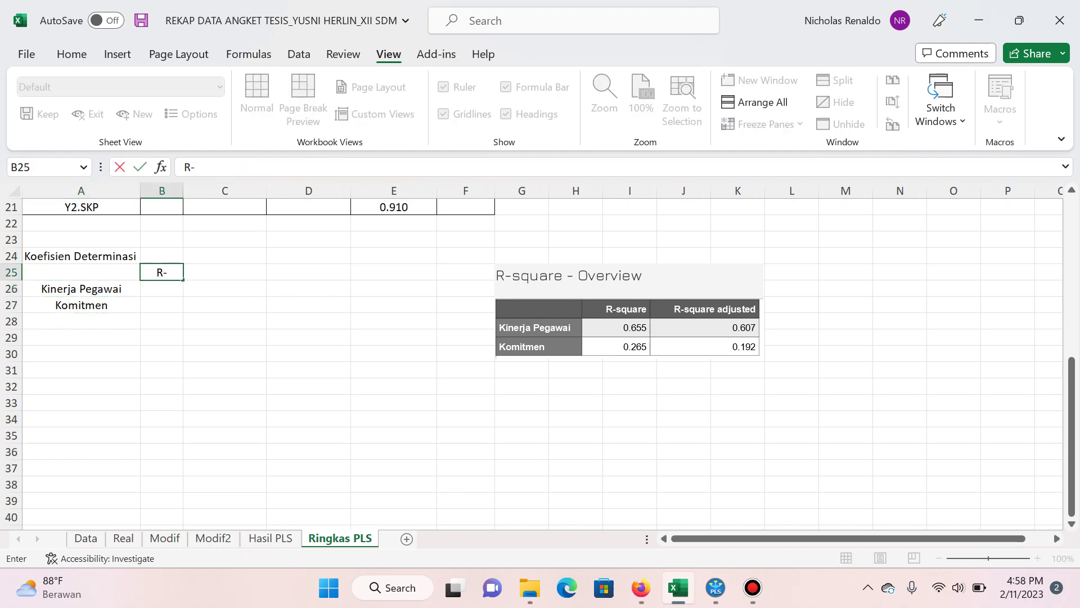
type("square")
key("Tab")
type("R")
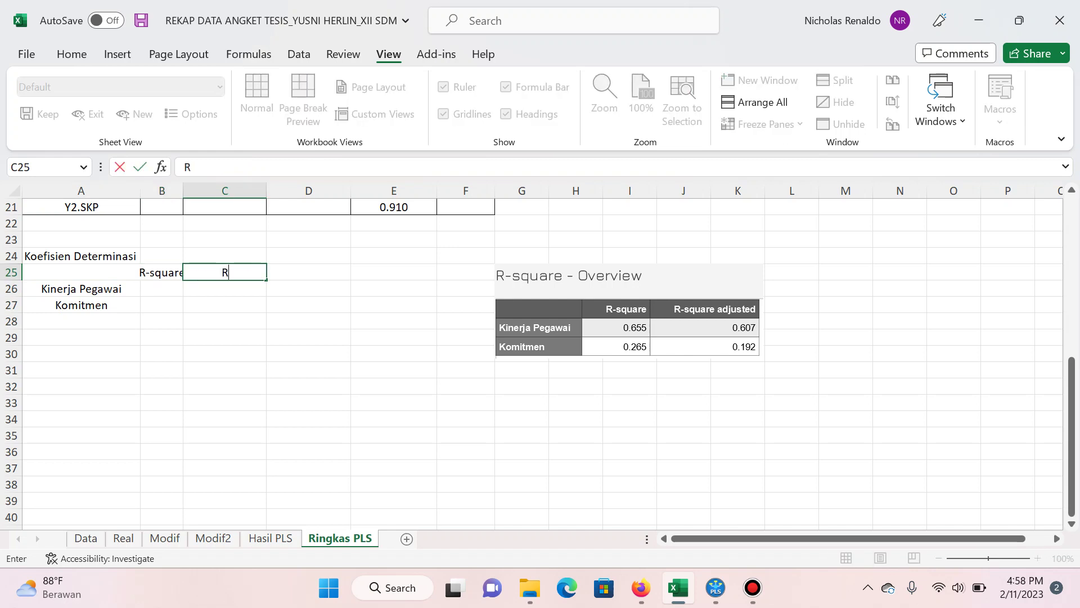
type("-square")
type(" adjusted")
key("Return")
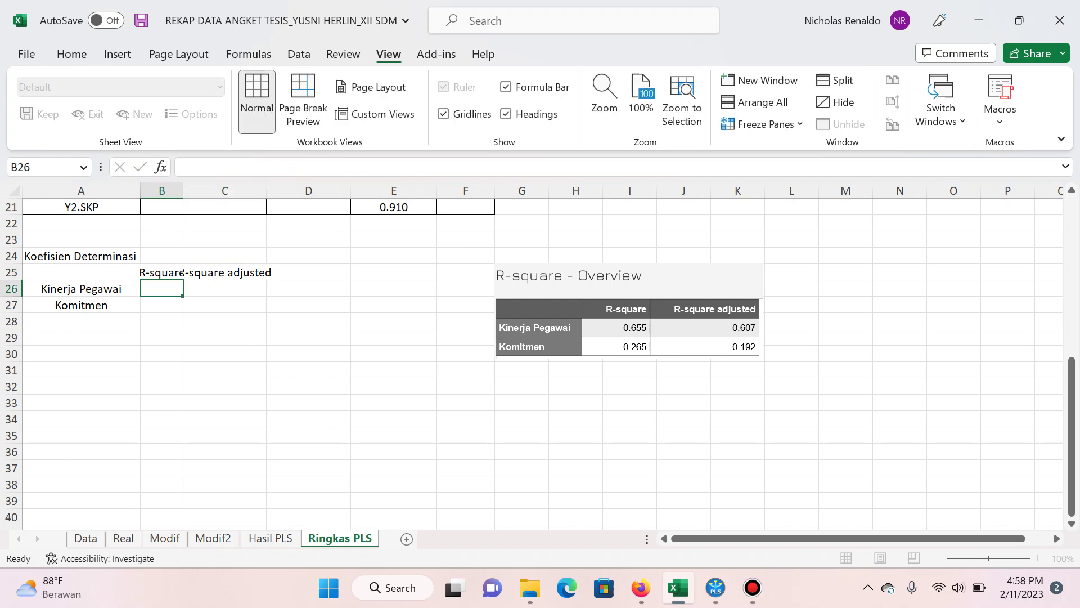
Step: Enter R-square 0.655 and 0.265 and R-square adjusted 0.607 and 0.192
type(".655")
key("Return")
type(".265")
key("Up")
key("Right")
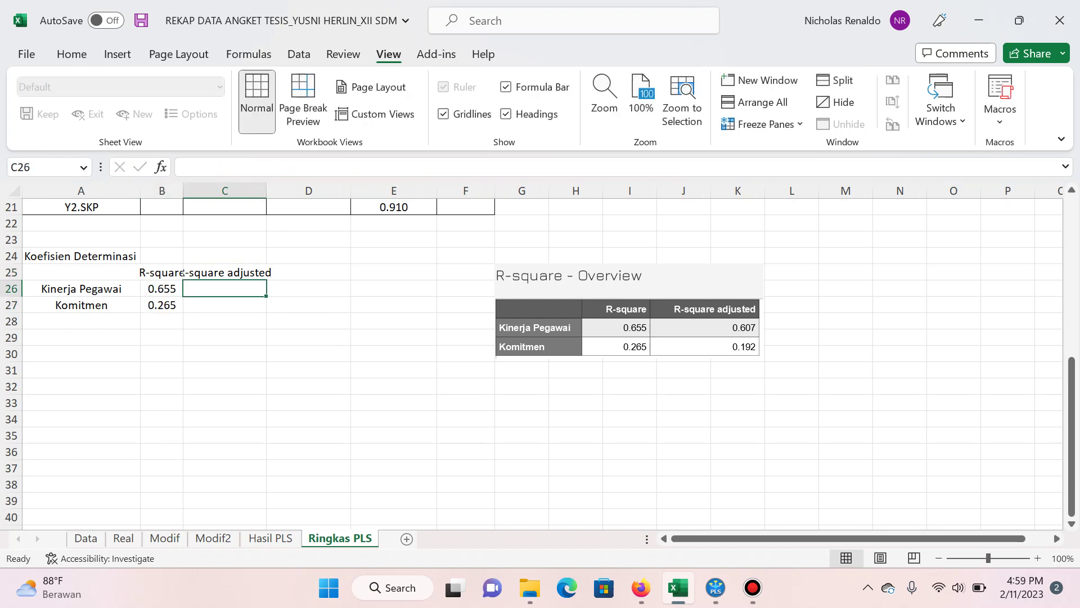
type(".607")
key("Return")
type("0.192")
key("Return")
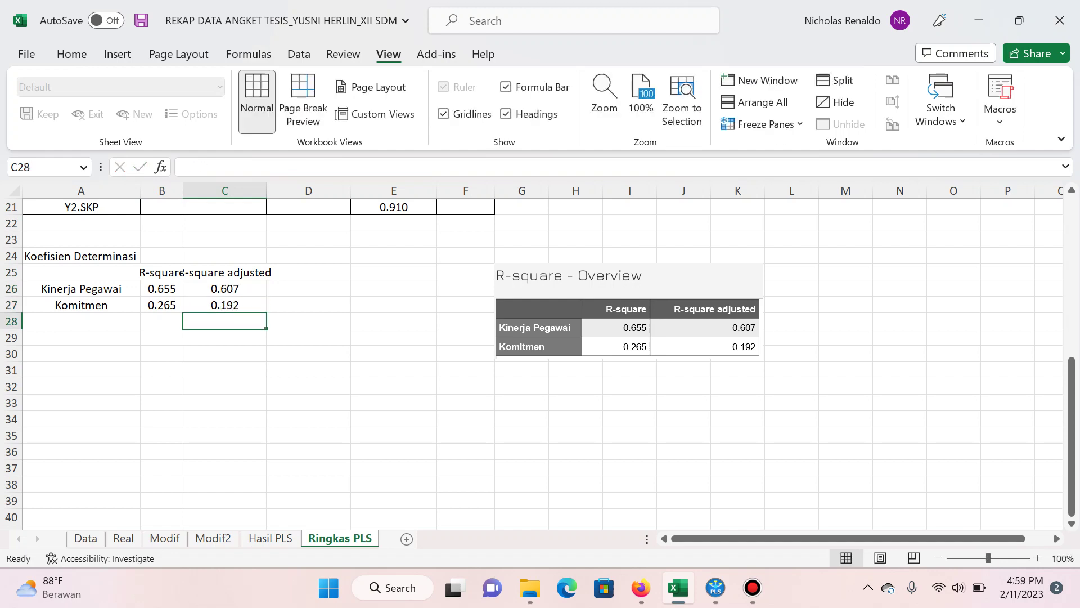
Step: Delete the reference picture and add outline and inside borders to A25:C27
left_click(627, 315)
key("Delete")
key("Left")
key("Left")
key("Up")
key("Up")
key("Up")
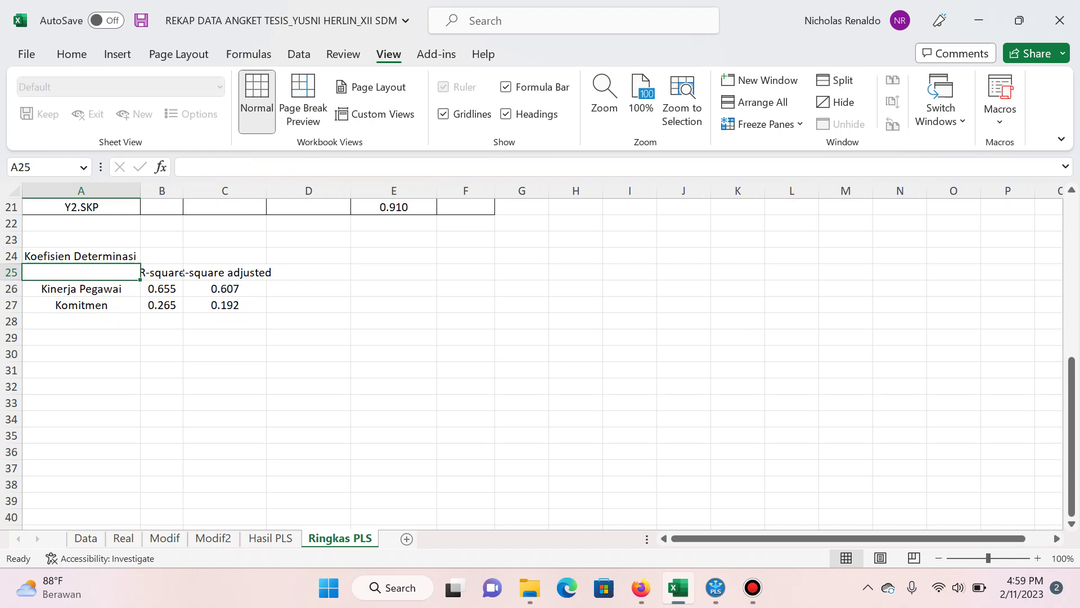
key("shift+Down")
key("shift+Down")
key("shift+Right")
key("shift+Right")
key("ctrl+1")
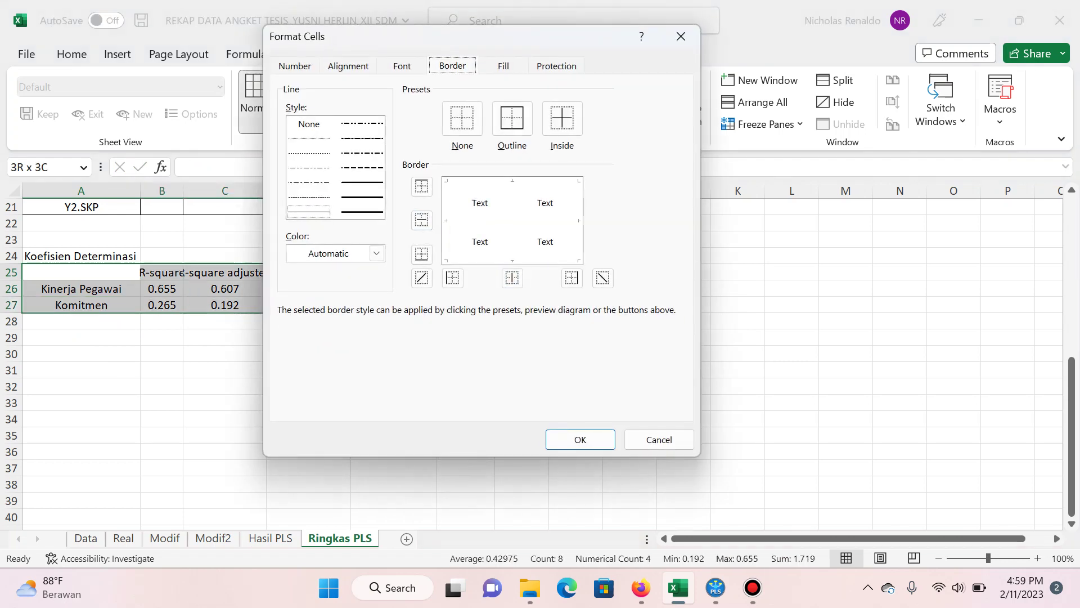
key("alt+o")
key("alt+i")
key("Return")
Step: AutoFit all column widths on the Ringkas PLS sheet
key("ctrl+a")
key("alt+o")
key("c")
key("a")
key("Down")
key("Down")
key("Down")
key("Down")
key("ctrl+Page_Up")
scroll(315, 360, "down", 3)
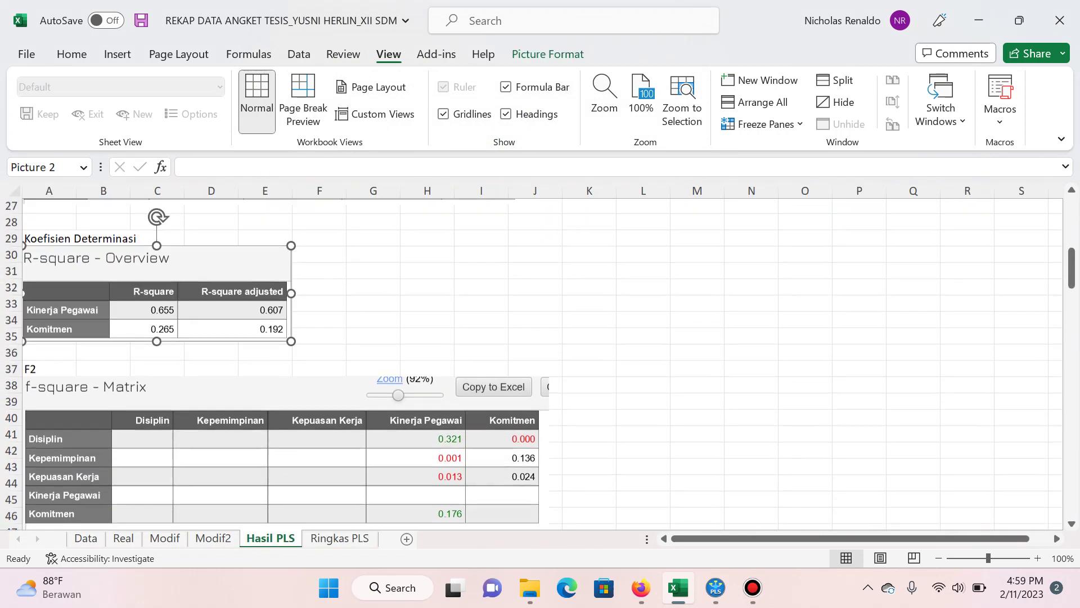
key("ctrl+Page_Down")
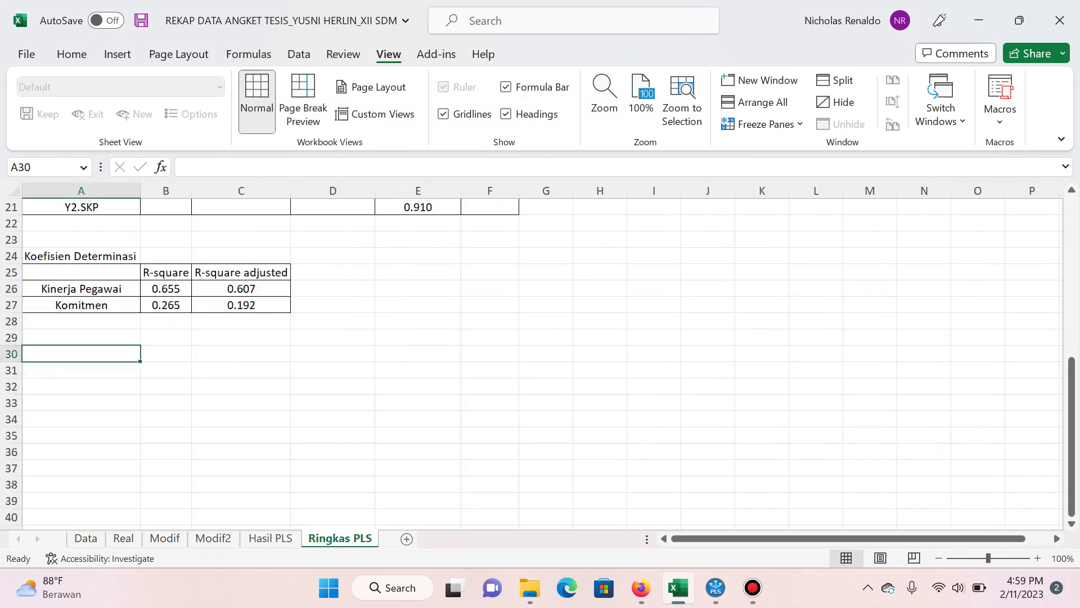
Step: Type the F2 heading in A30 and paste the f-square matrix picture beside it
type("F2")
key("Tab")
key("Tab")
key("Tab")
key("Tab")
key("Tab")
key("Tab")
key("Tab")
key("ctrl+v")
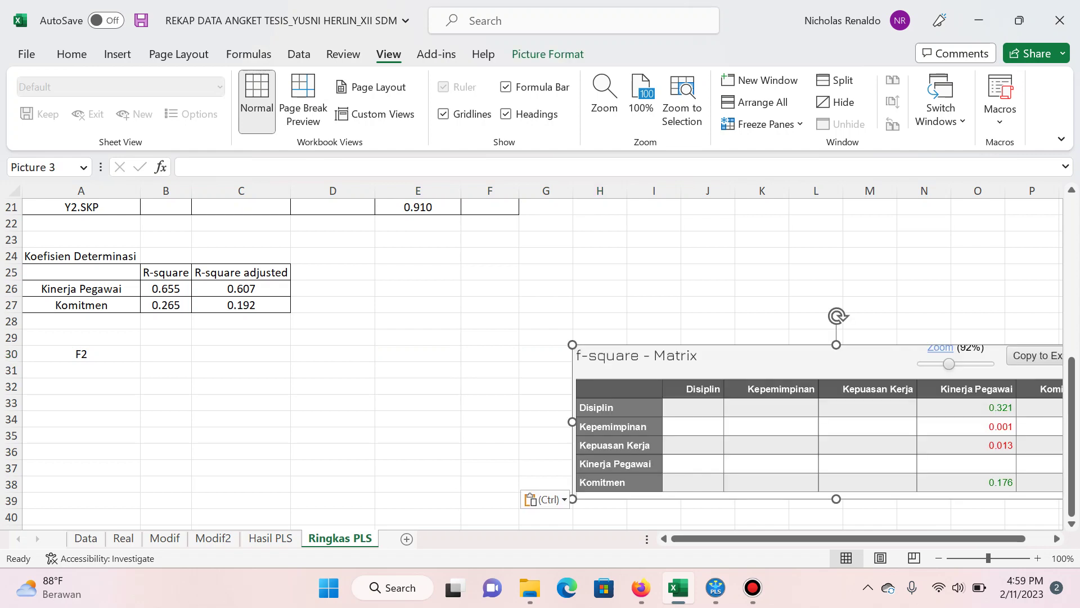
left_click_drag(731, 422, 642, 425)
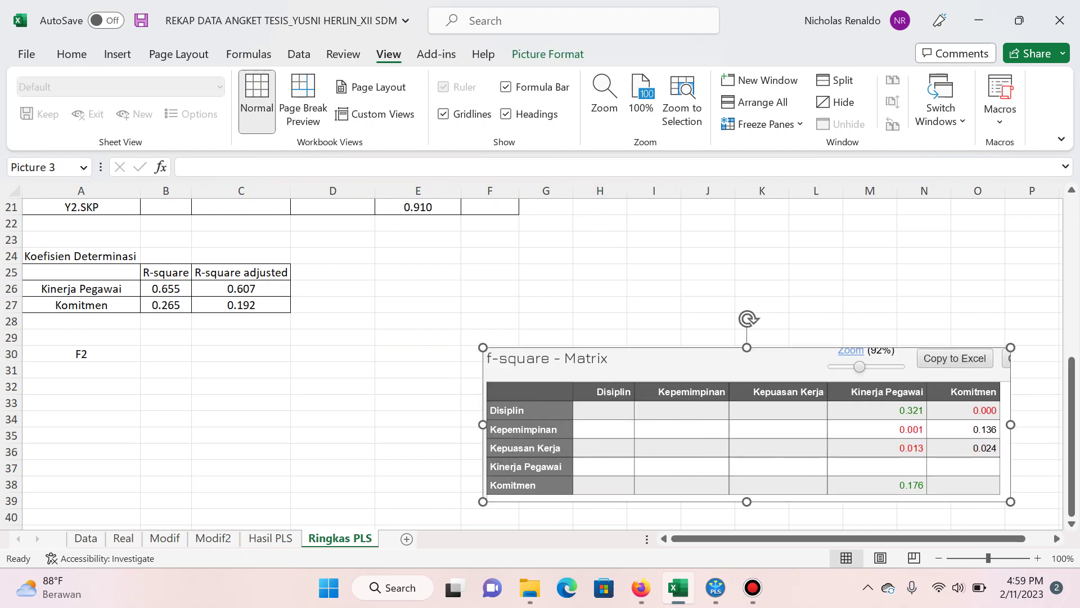
scroll(535, 363, "up", 3)
scroll(534, 363, "down", 4)
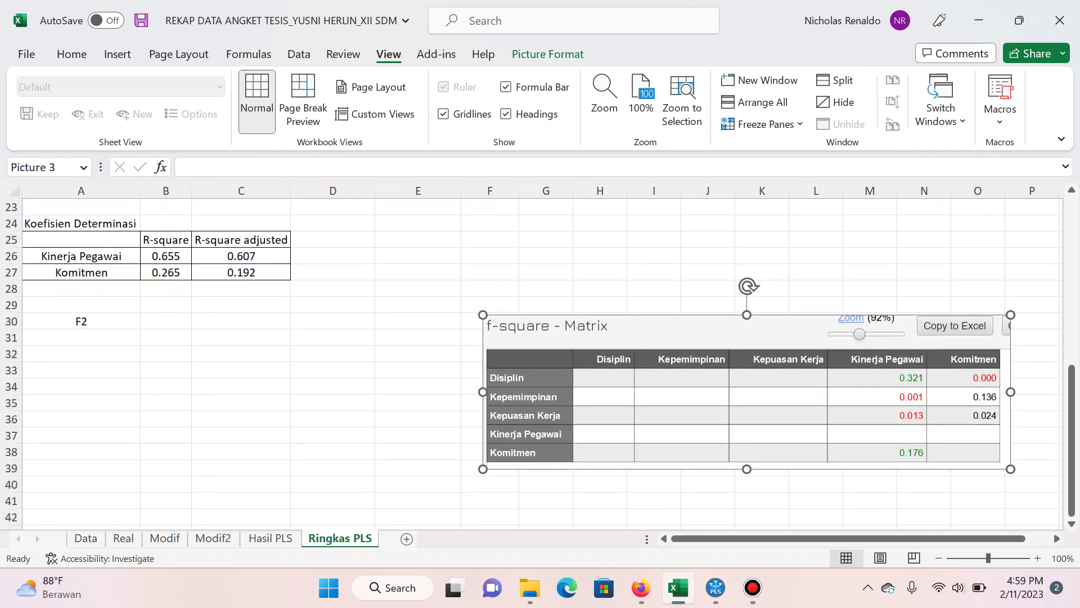
scroll(534, 363, "up", 8)
Step: Copy the construct names from B2:F2 and paste them transposed into A32:A36
left_click_drag(166, 223, 490, 223)
key("ctrl+c")
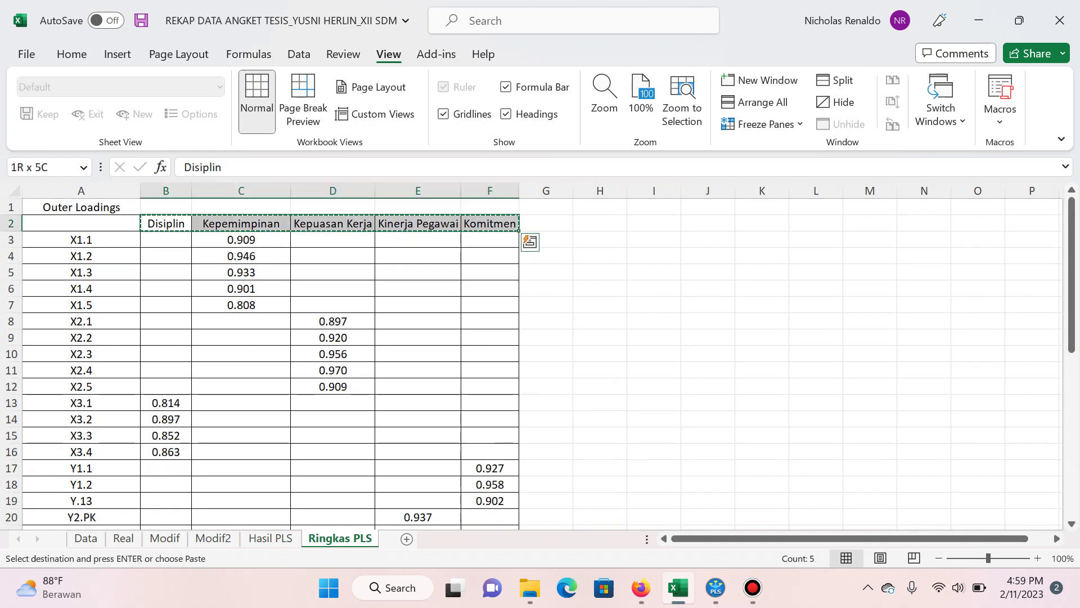
scroll(535, 363, "down", 6)
left_click(166, 271)
scroll(534, 363, "down", 1)
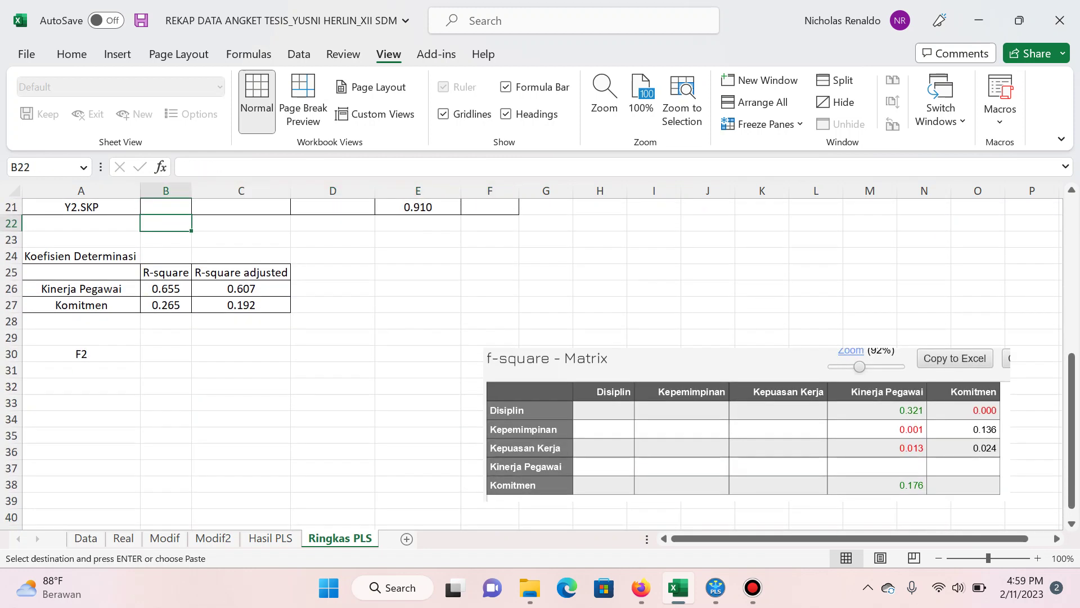
left_click(81, 385)
key("alt+h")
key("v")
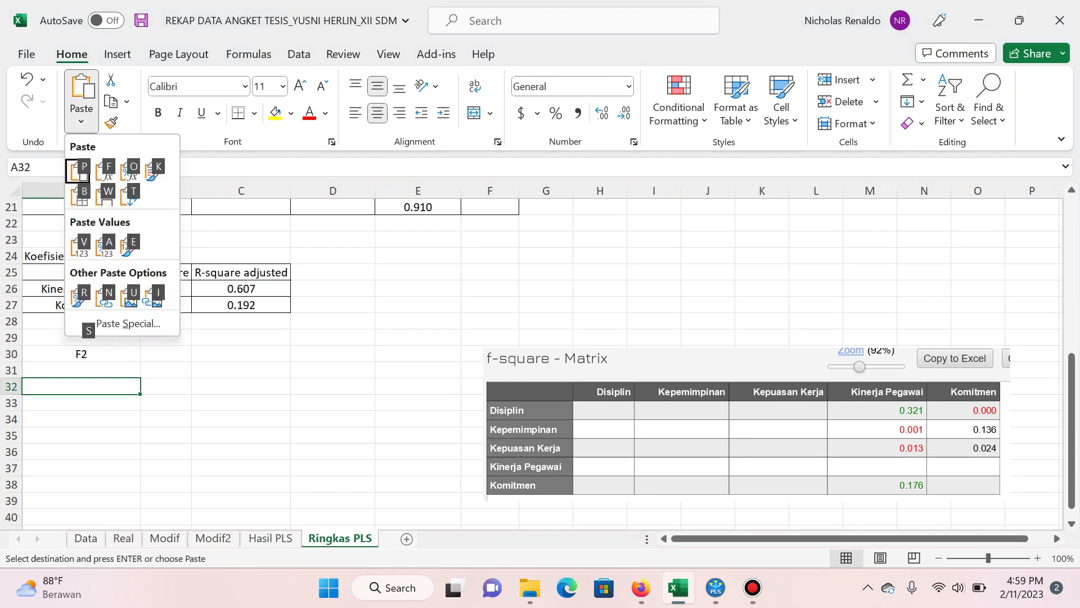
key("p")
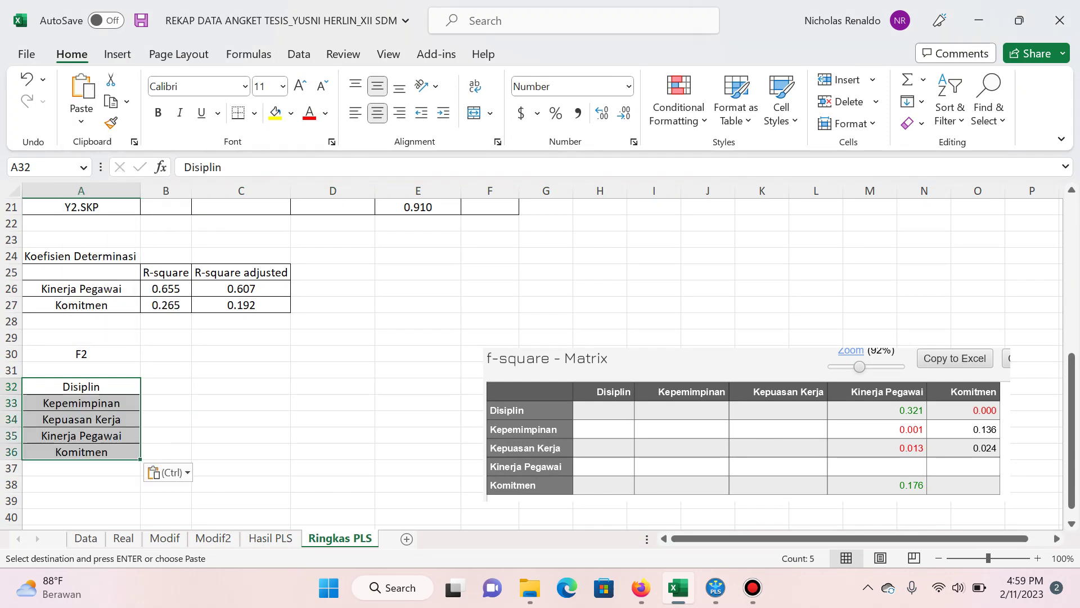
Step: Add Kinerja Pegawai and Komitmen column headers in B31:C31
left_click(81, 369)
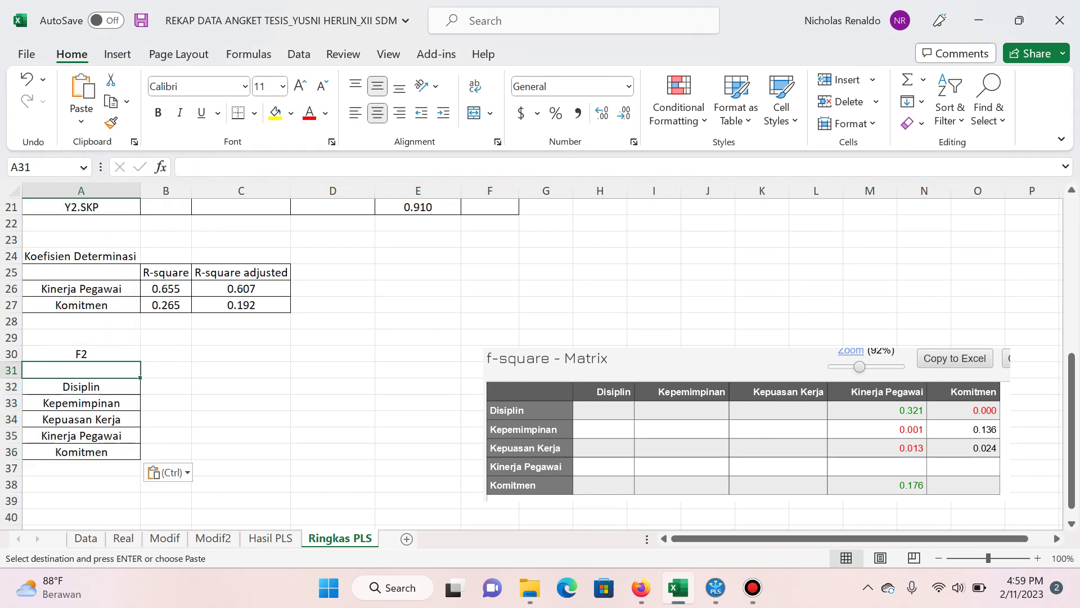
left_click(166, 370)
type("Kinerja Pegaw")
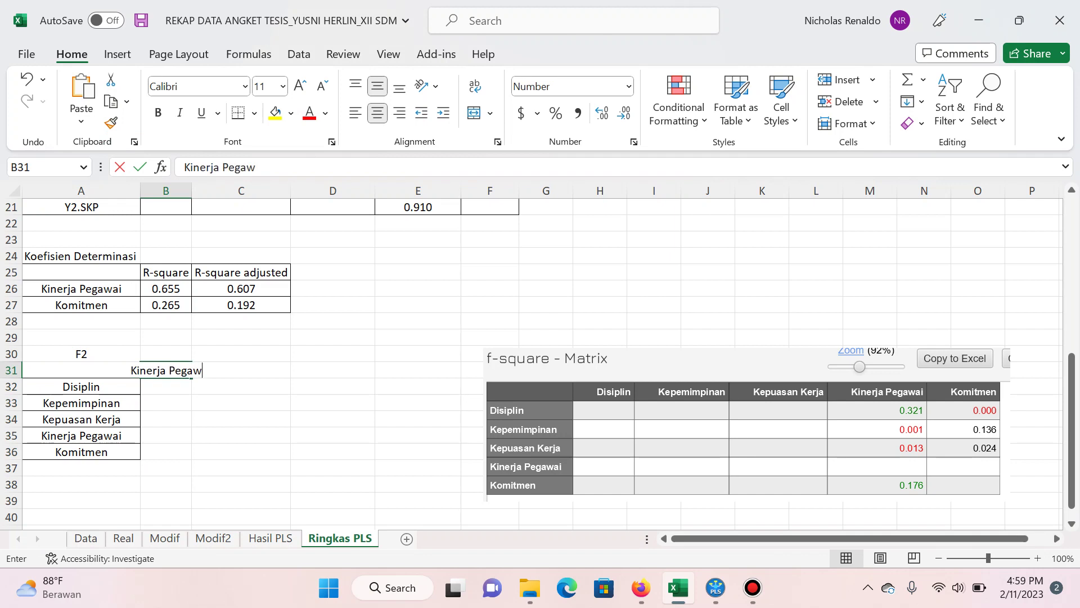
type("ai")
key("Tab")
type("Komitmen")
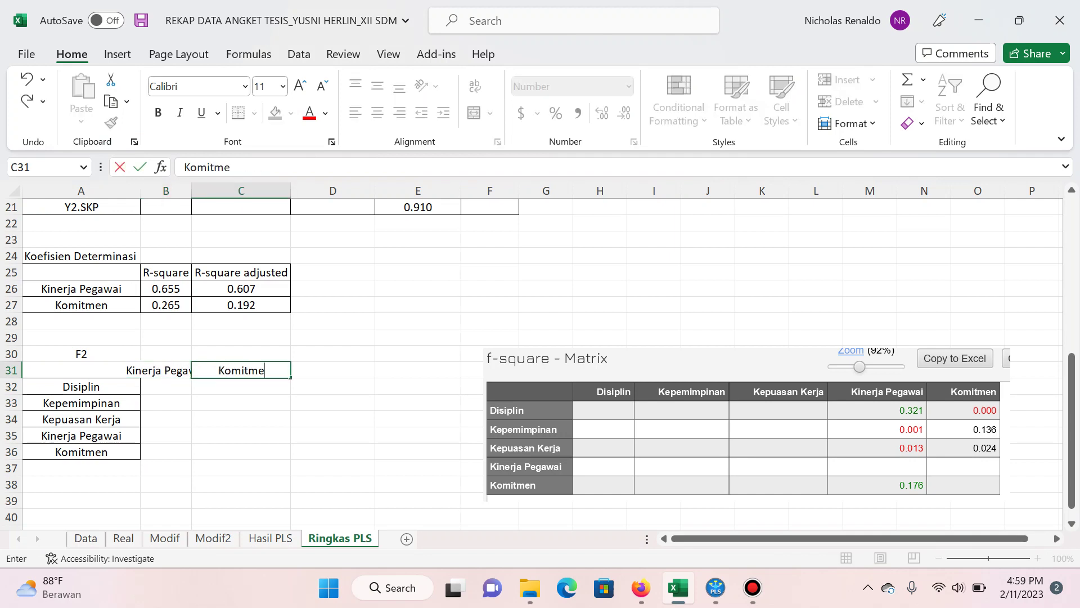
key("Return")
Step: Enter Kinerja Pegawai f-square values 0.321, 0.001, 0.013 and 0.176
type("0.321")
key("Return")
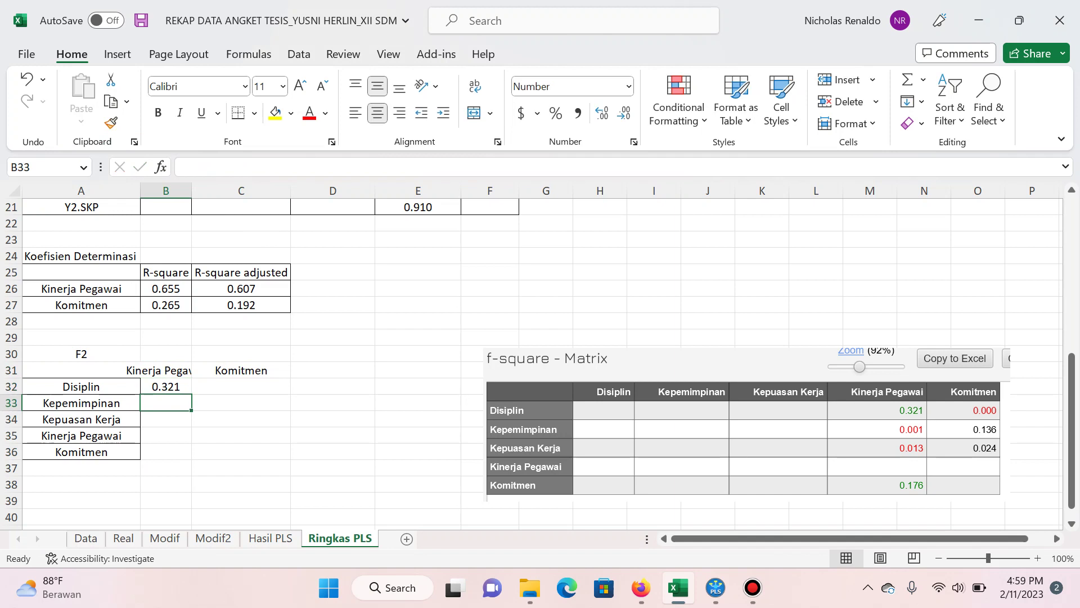
type(".001")
key("Return")
type("0.013")
key("Return")
key("Return")
type(".176")
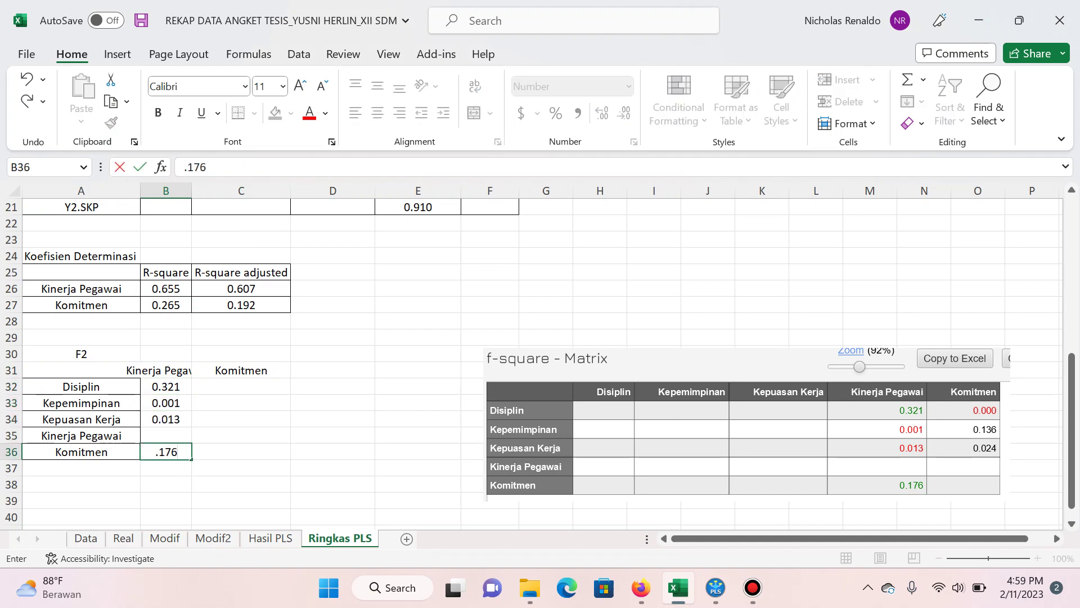
key("Tab")
Step: Enter Komitmen f-square values 0, 0.136 and 0.024 for Disiplin, Kepemimpinan and Kepuasan Kerja
left_click(241, 387)
type("0")
key("Return")
type(".136")
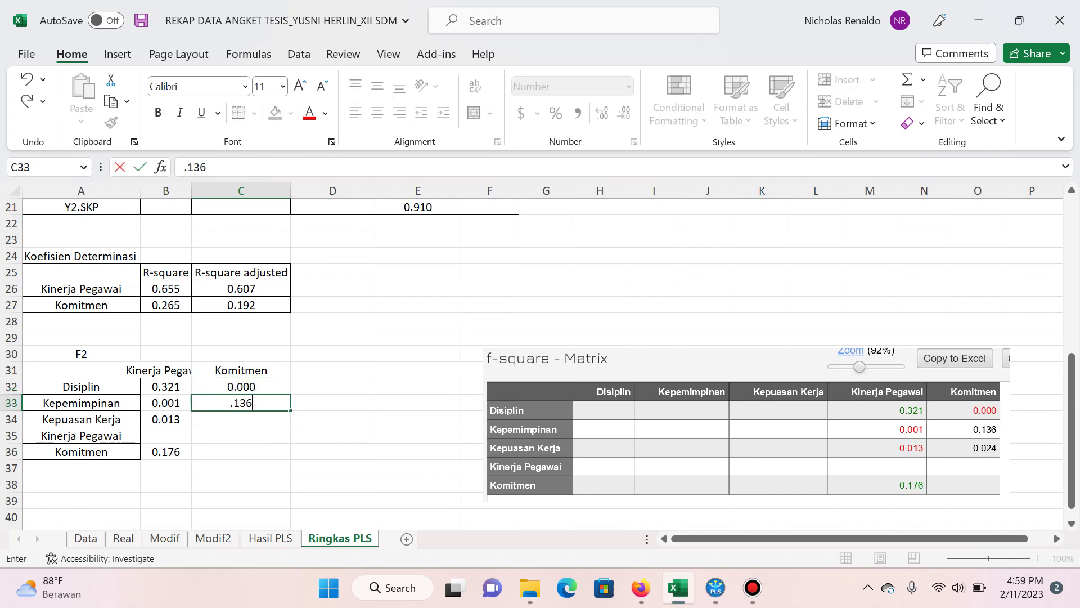
key("Return")
type(".024")
key("Return")
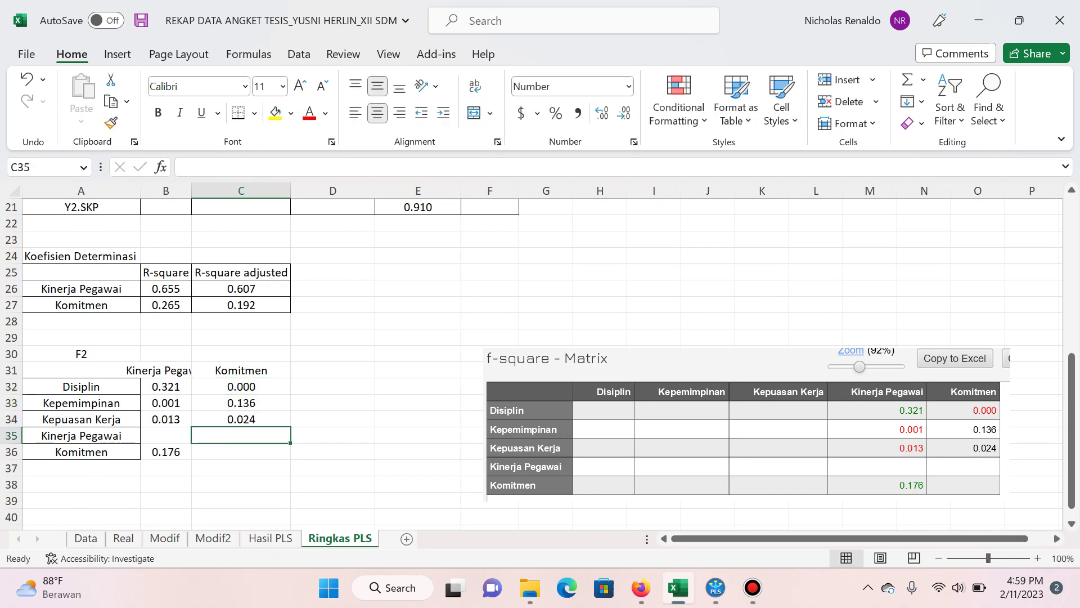
Step: Delete the empty Kinerja Pegawai row from the F2 table
left_click(11, 434)
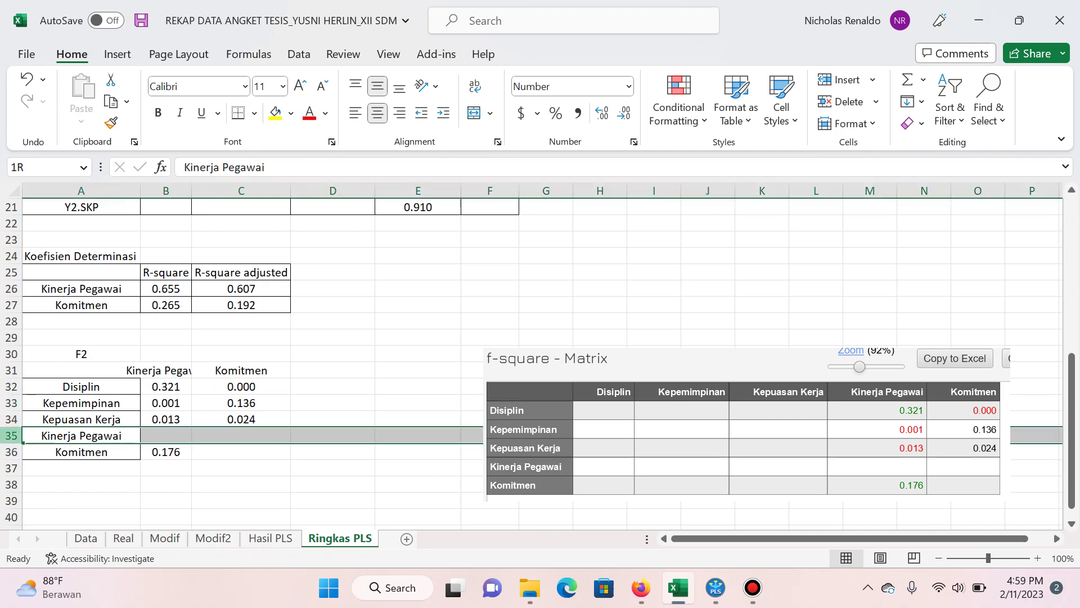
left_click(840, 101)
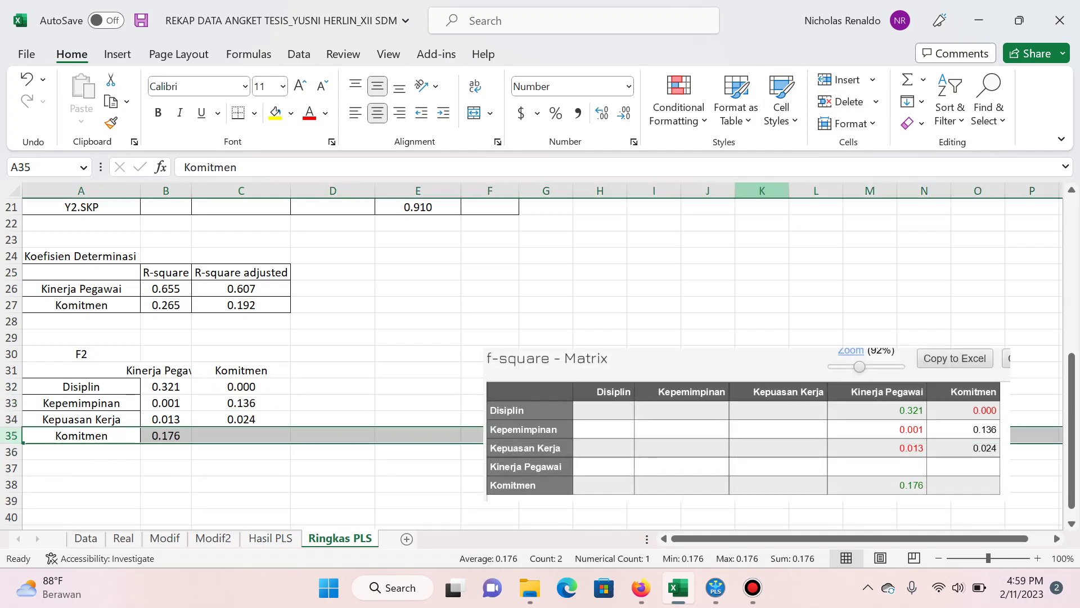
left_click(563, 360)
Step: Delete the f-square picture and give the F2 table A31:C35 outline and inside borders
left_click_drag(563, 360, 487, 311)
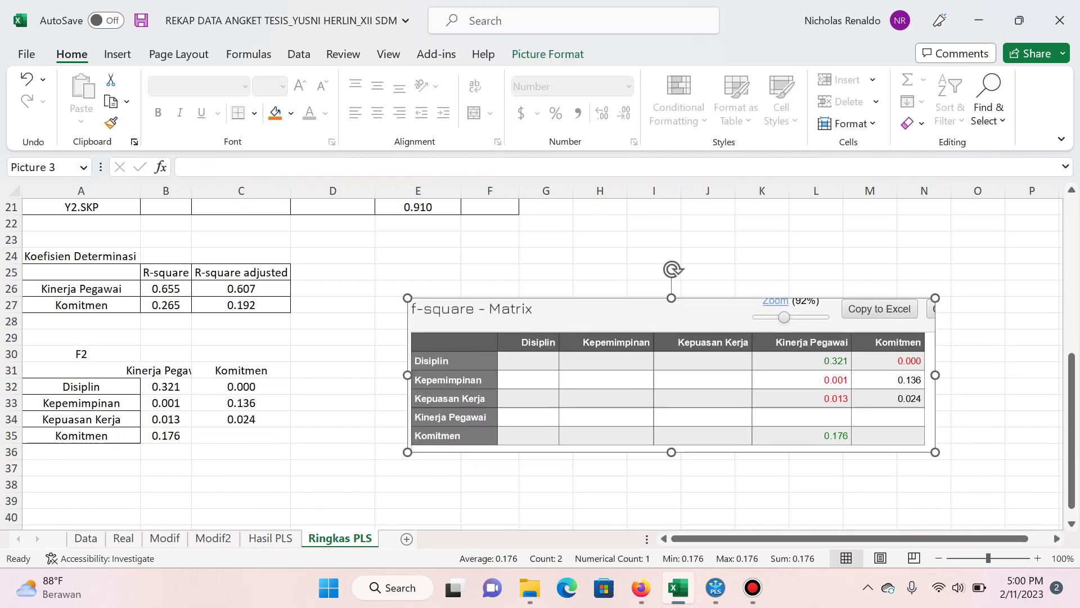
key("Delete")
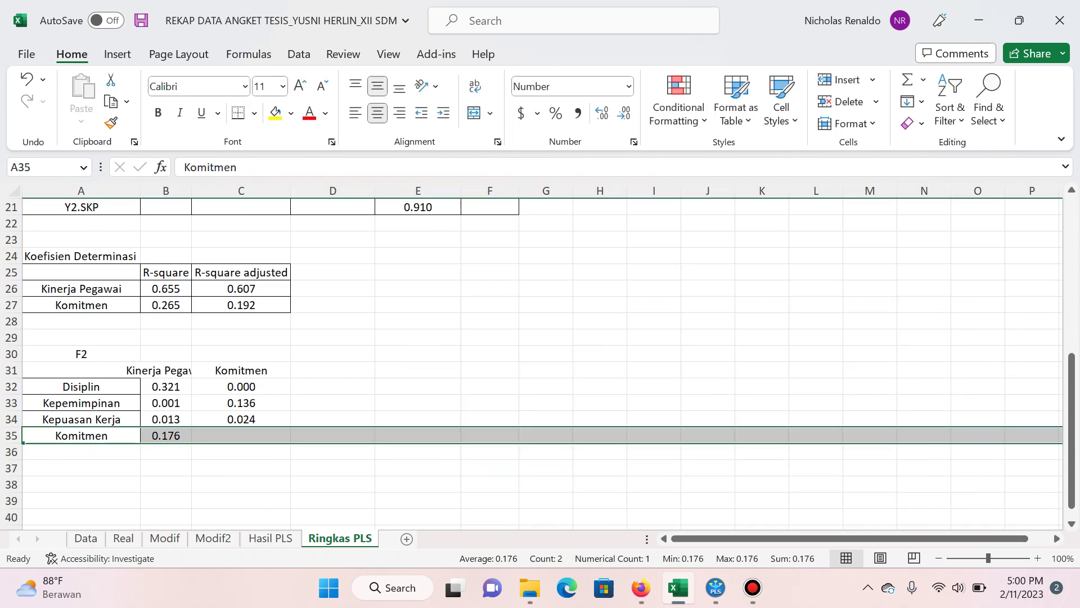
left_click_drag(81, 370, 242, 435)
key("ctrl+1")
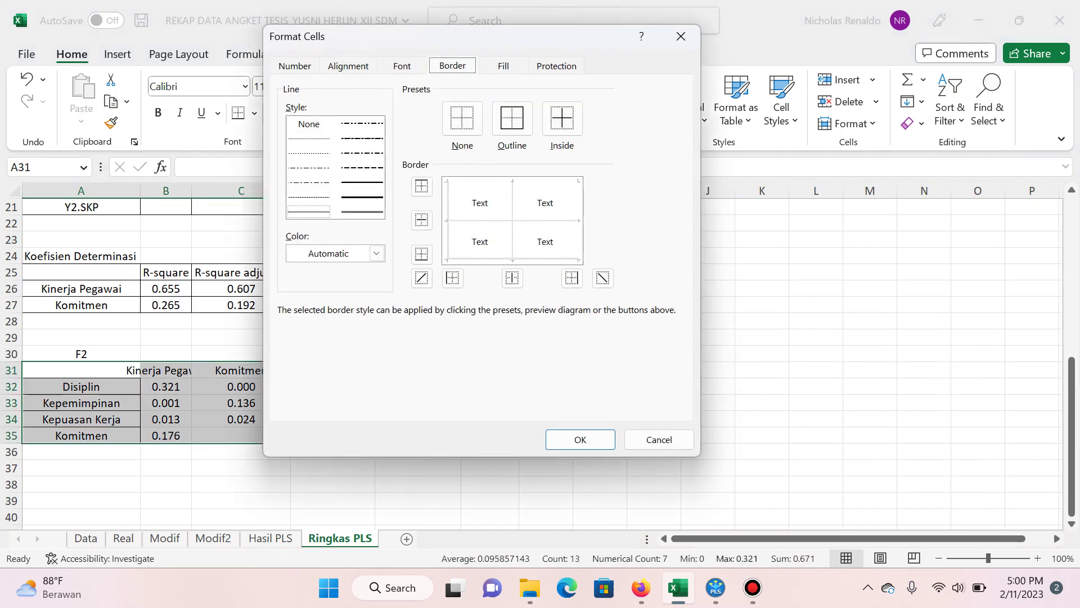
left_click(512, 118)
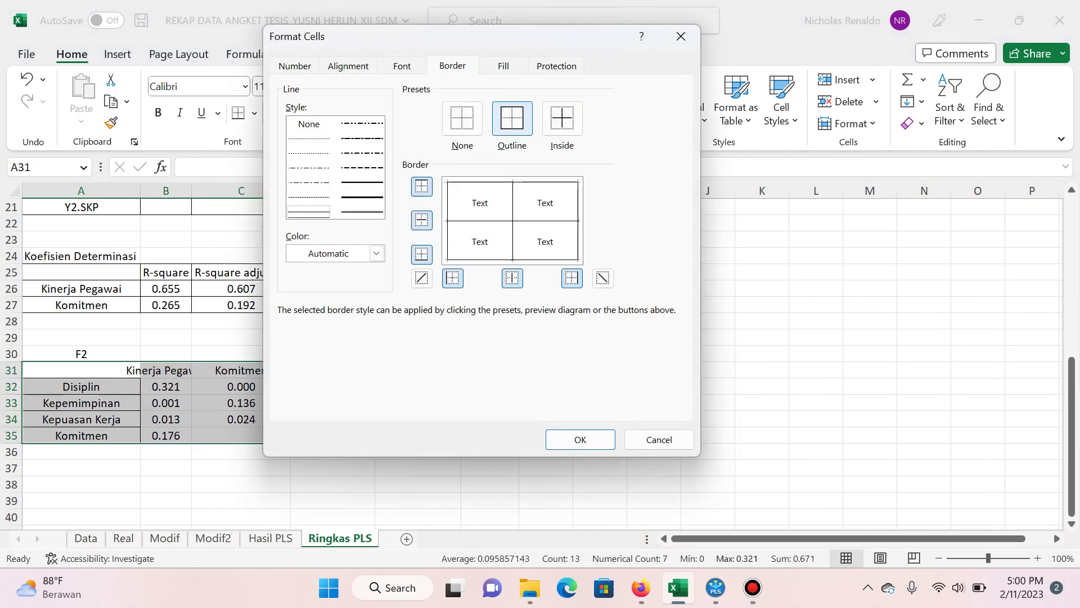
key("Return")
Step: AutoFit all column widths so Kinerja Pegawai shows in full, then move below the F2 table
key("ctrl+a")
key("ctrl+a")
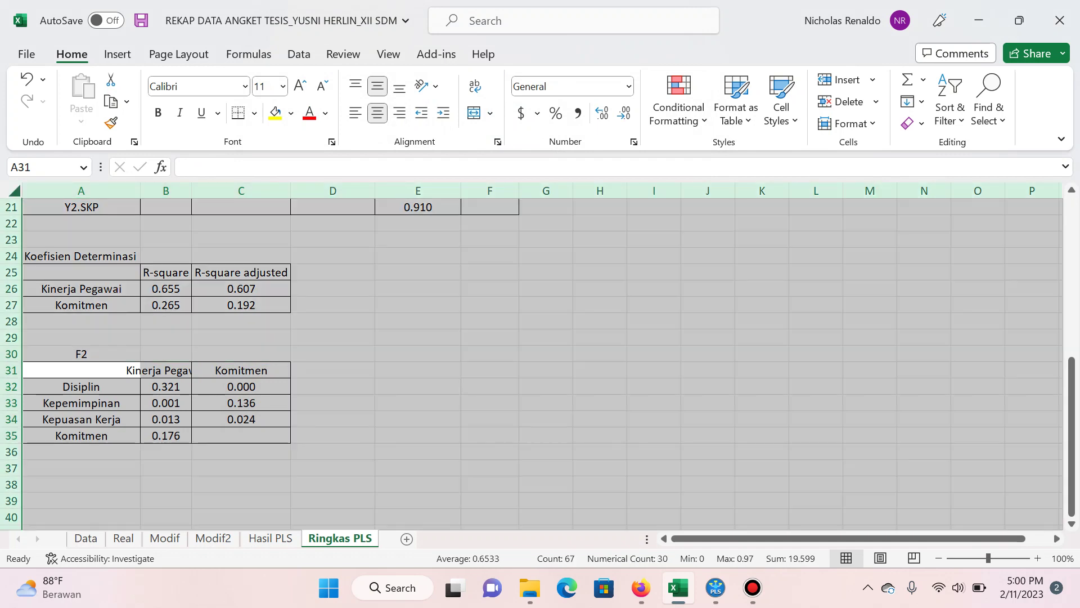
key("alt+h")
key("o")
key("i")
key("ctrl+Down")
key("ctrl+Down")
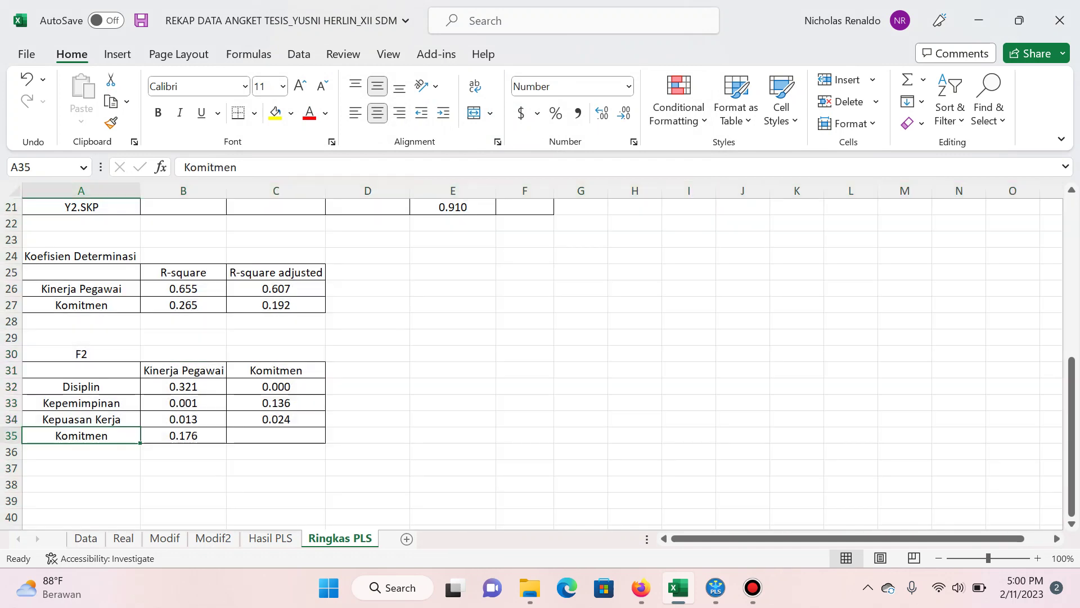
key("ctrl+Down")
key("ctrl+Up")
key("Down")
key("Down")
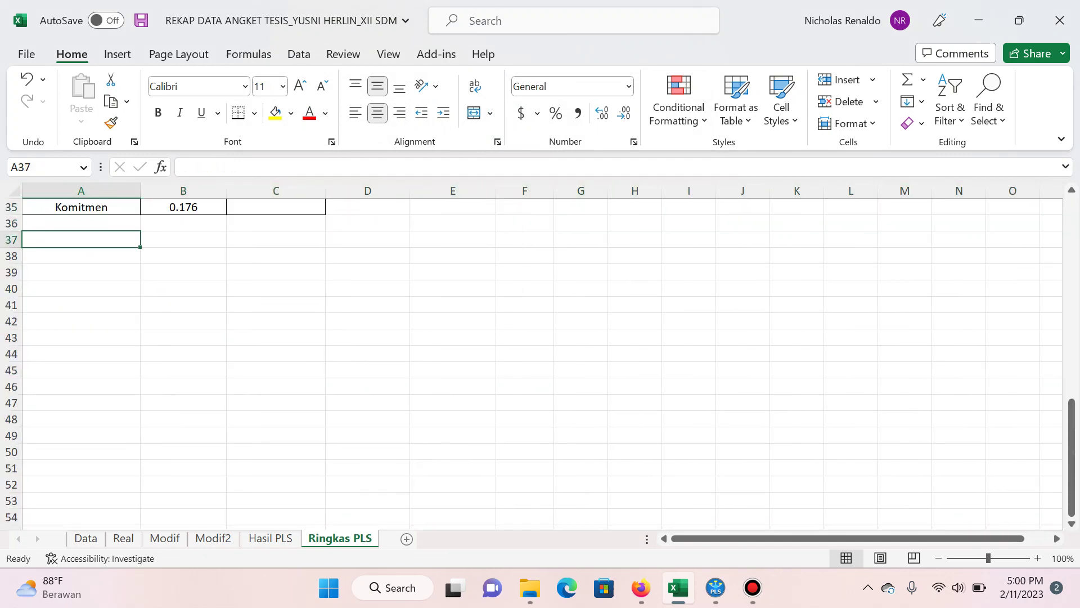
Step: Copy the Construct Reliability and Validity heading from Hasil PLS into A38 of Ringkas PLS
key("ctrl+Page_Up")
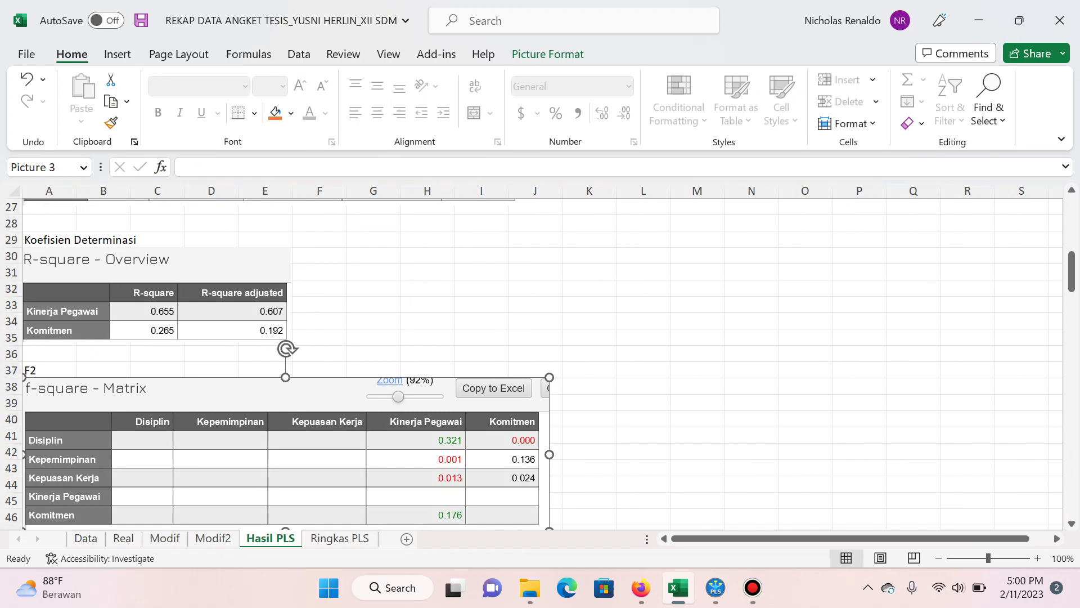
key("ctrl+Page_Down")
key("Page_Up")
key("ctrl+Down")
key("ctrl+Down")
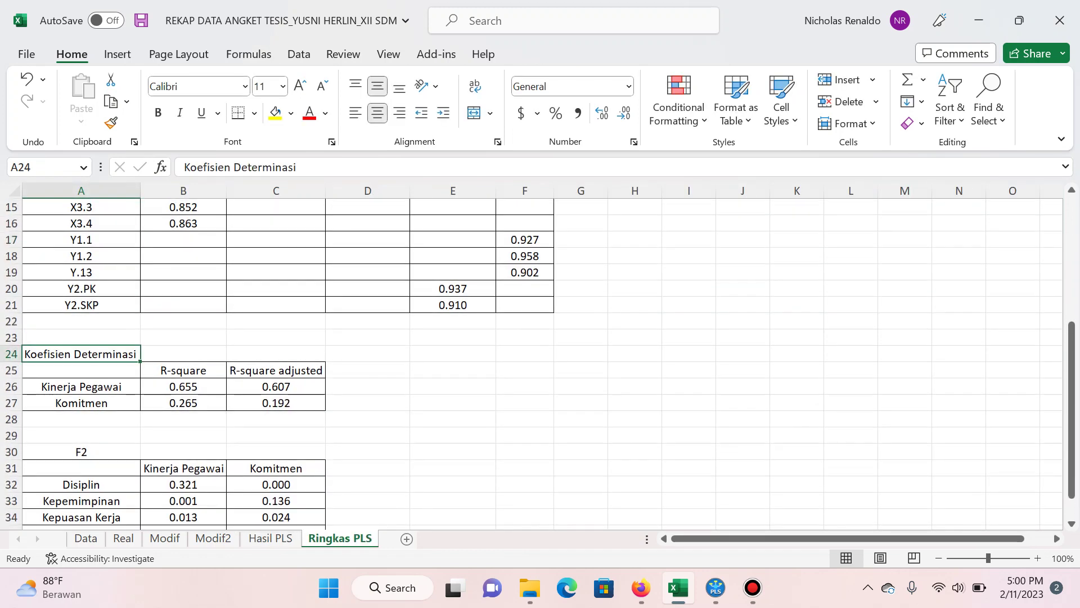
key("ctrl+Down")
key("ctrl+Down")
key("ctrl+Down")
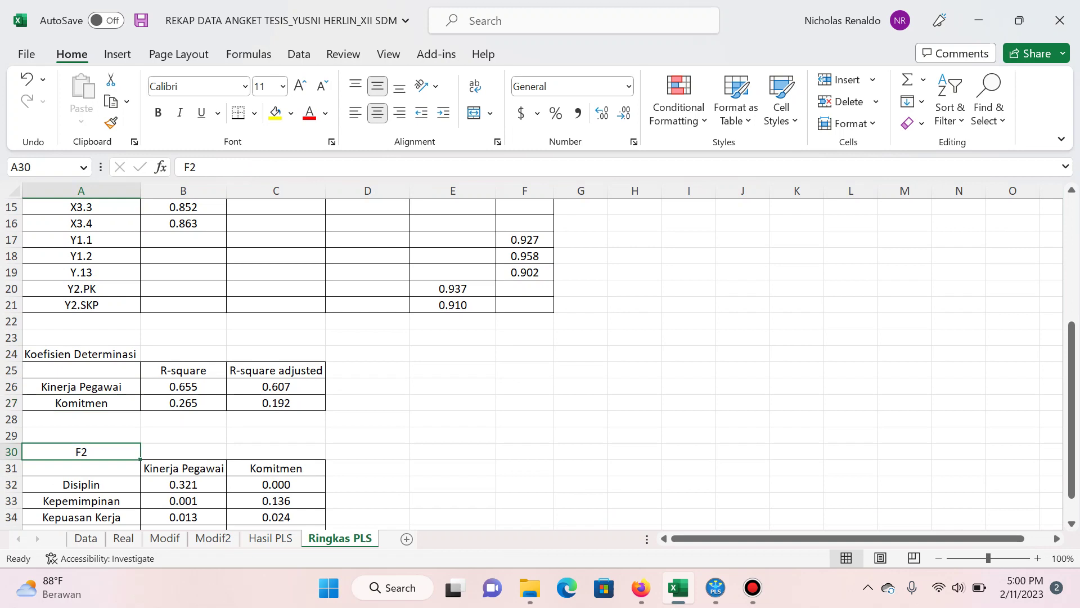
key("ctrl+Home")
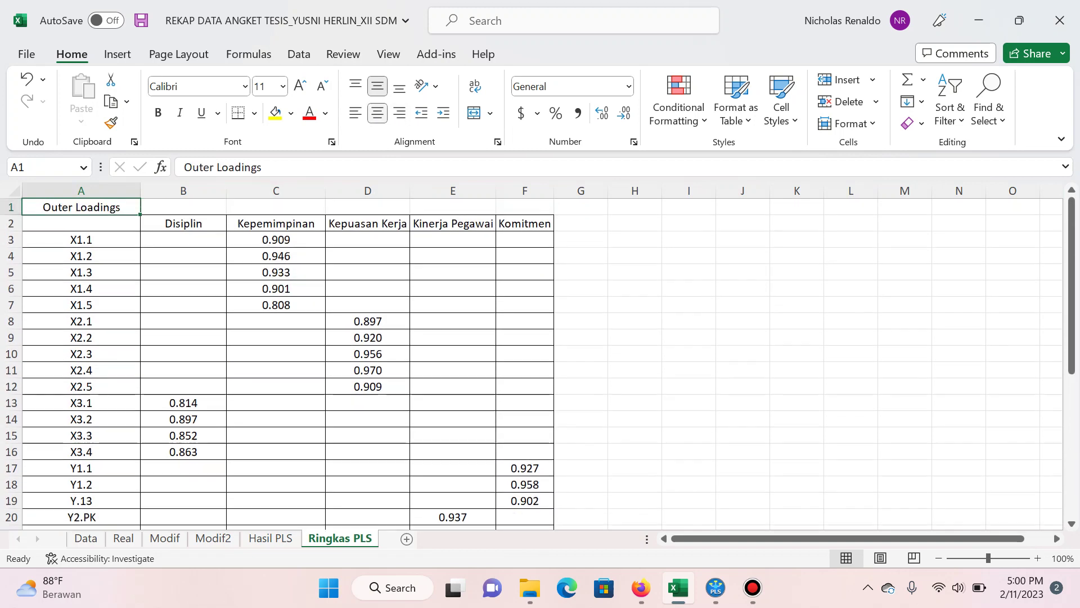
key("Down")
key("Down")
key("Down")
key("Down")
key("Down")
key("Down")
key("Up")
key("Up")
key("Up")
key("Down")
key("Down")
key("Down")
key("ctrl+Page_Up")
scroll(540, 360, "down", 7)
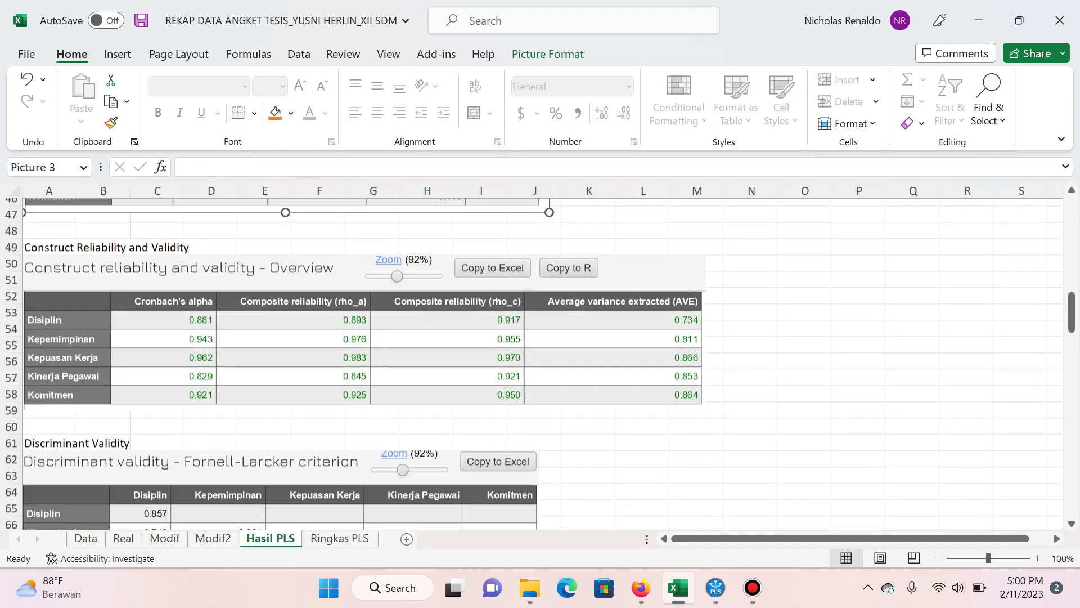
key("Escape")
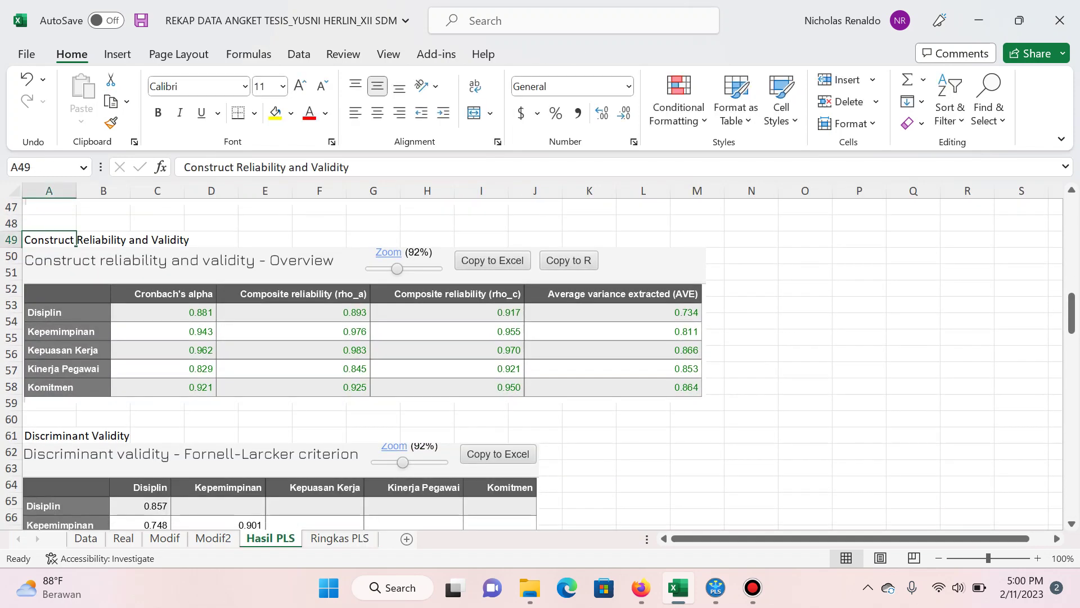
key("ctrl+c")
key("ctrl+Page_Down")
key("Escape")
Step: Copy the SmartPLS reliability overview picture from Hasil PLS and paste it at row 48
key("ctrl+Page_Up")
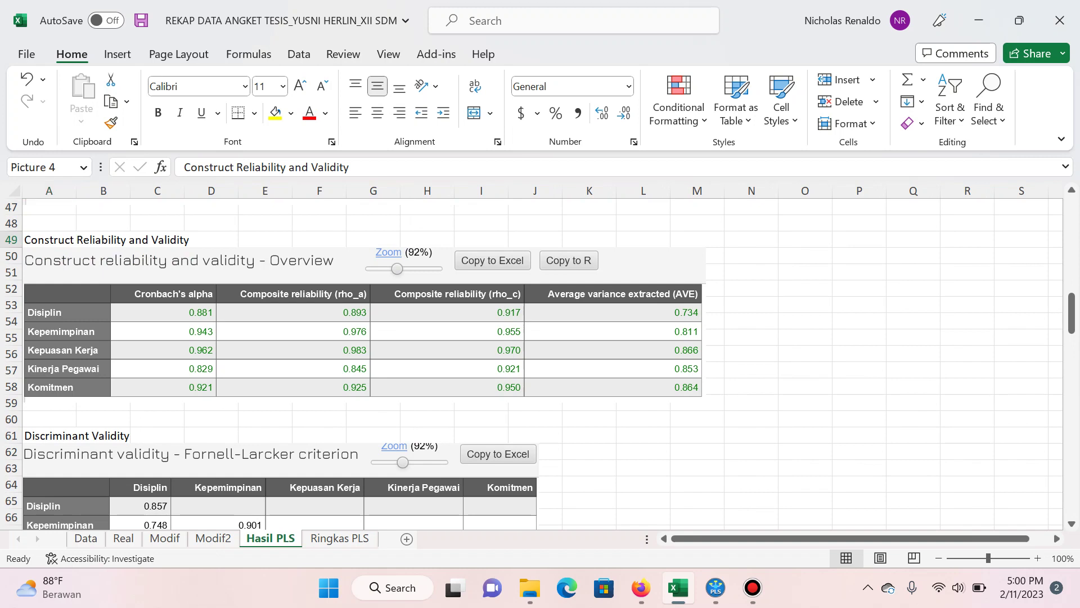
key("ctrl+Page_Down")
key("Page_Down")
key("Page_Up")
key("Down")
key("Down")
key("Down")
key("Down")
key("Down")
key("Down")
key("Down")
key("Down")
key("Down")
key("ctrl+v")
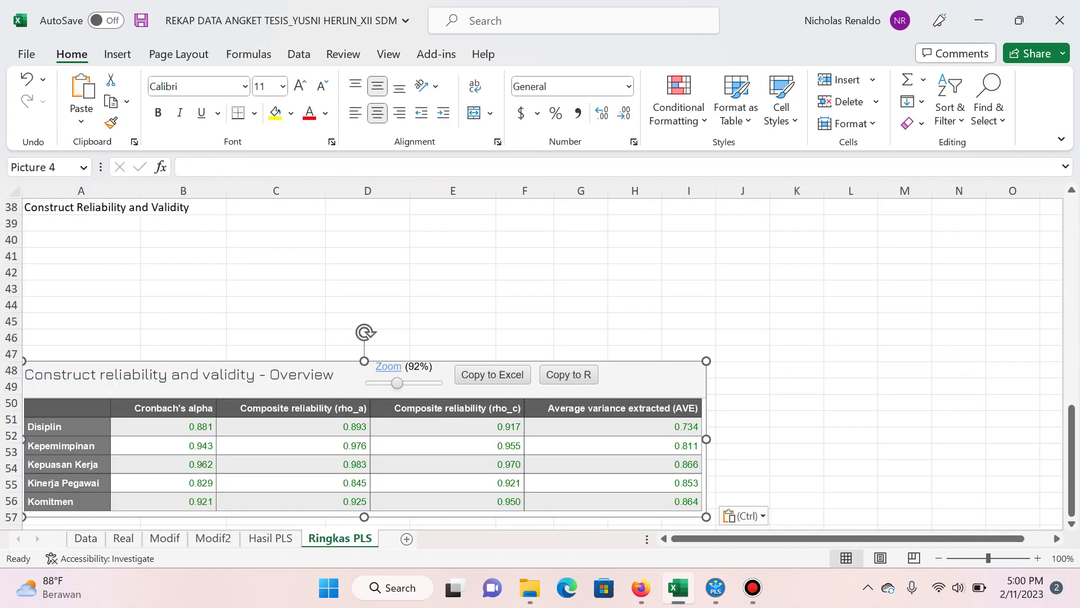
key("Page_Up")
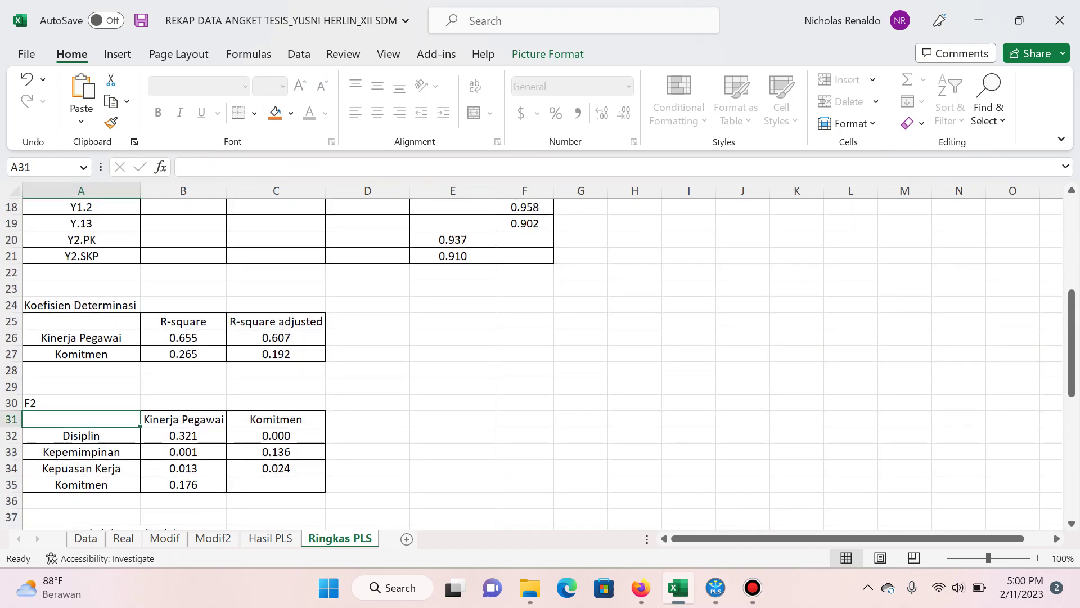
Step: Fill A40:A44 with the five construct names, with Kinerja Pegawai in A43 and Komitmen in A44
left_click_drag(81, 435, 81, 484)
key("ctrl+c")
key("Page_Down")
key("ctrl+Up")
key("Down")
key("Down")
key("Return")
left_click_drag(81, 272, 81, 289)
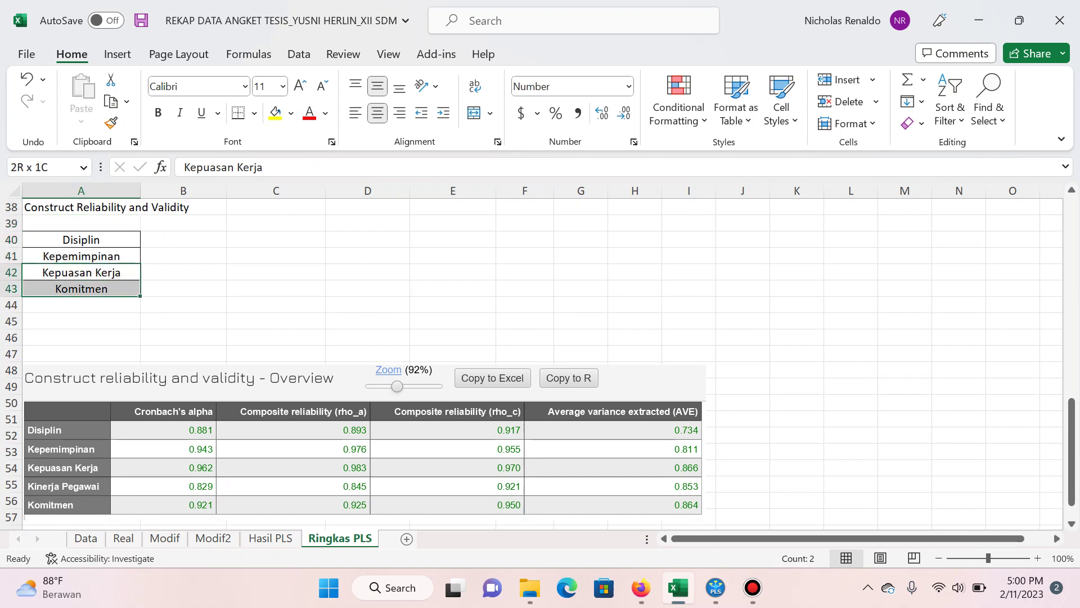
left_click(81, 305)
key("ctrl+v")
key("Up")
type("Kinerja Pegaw")
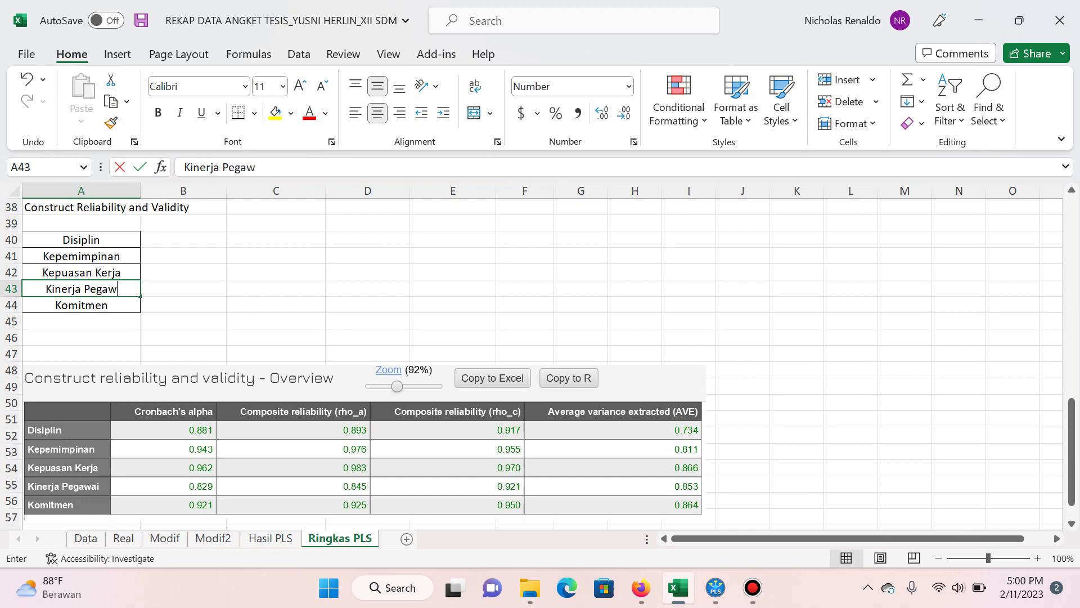
type("ai")
key("Tab")
Step: Type the headers Cronbach's alpha and Composite reliability (rho_a) in B39 and C39
key("Up")
key("Up")
key("Up")
key("Up")
type("Cron")
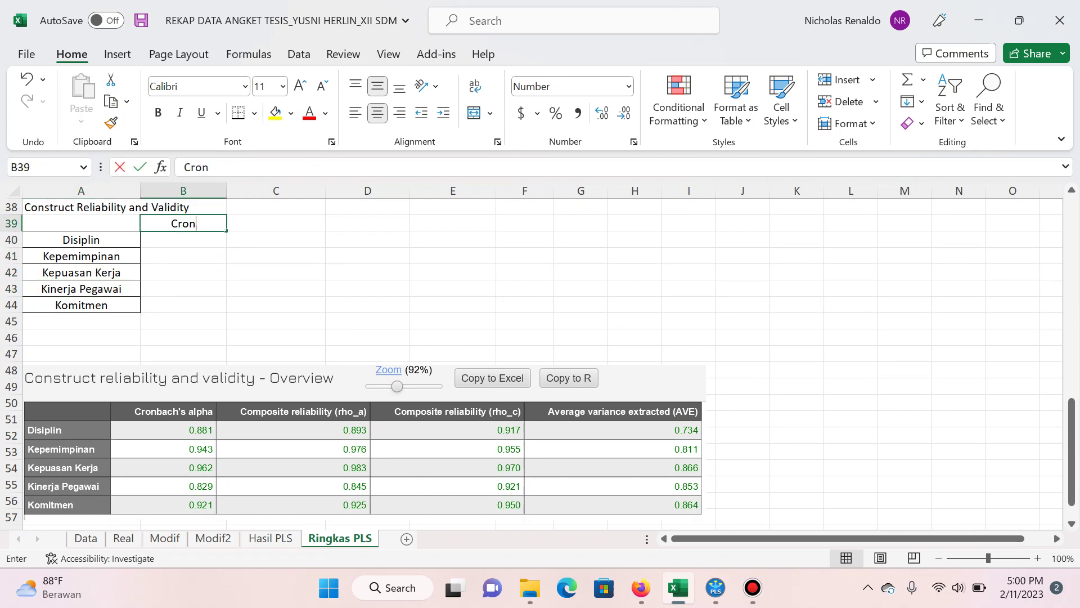
type("bach's alpha")
key("Tab")
type("Composite reliaibn")
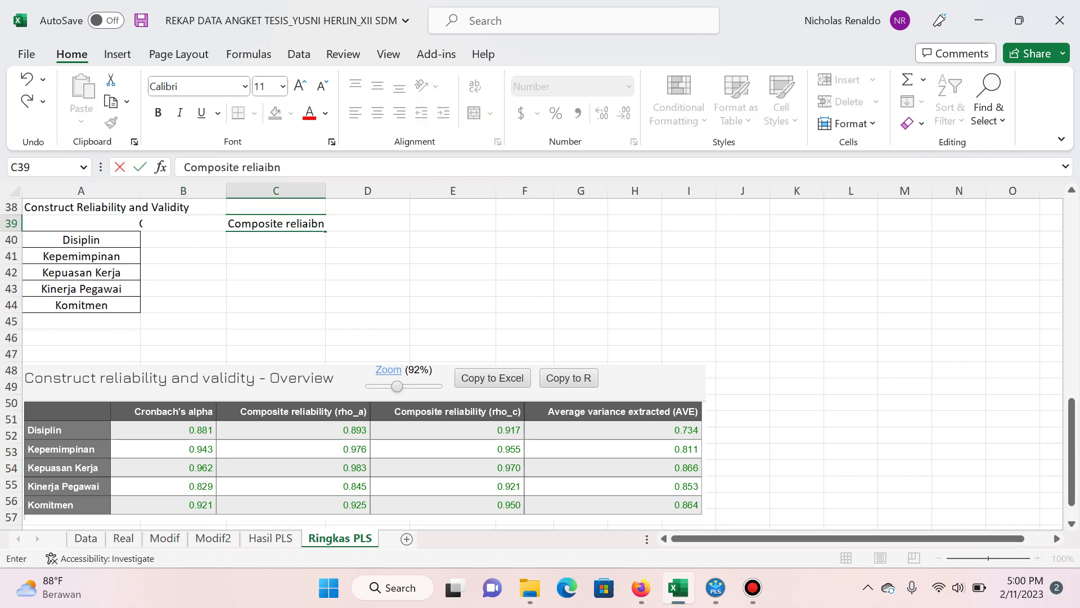
key("BackSpace")
key("BackSpace")
key("BackSpace")
type("bility (rho_a)")
key("Tab")
Step: Put the header Composite reliability (rho_c) in D39 by copying and editing the rho_a header
key("Left")
key("ctrl+c")
key("Right")
key("Return")
key("F2")
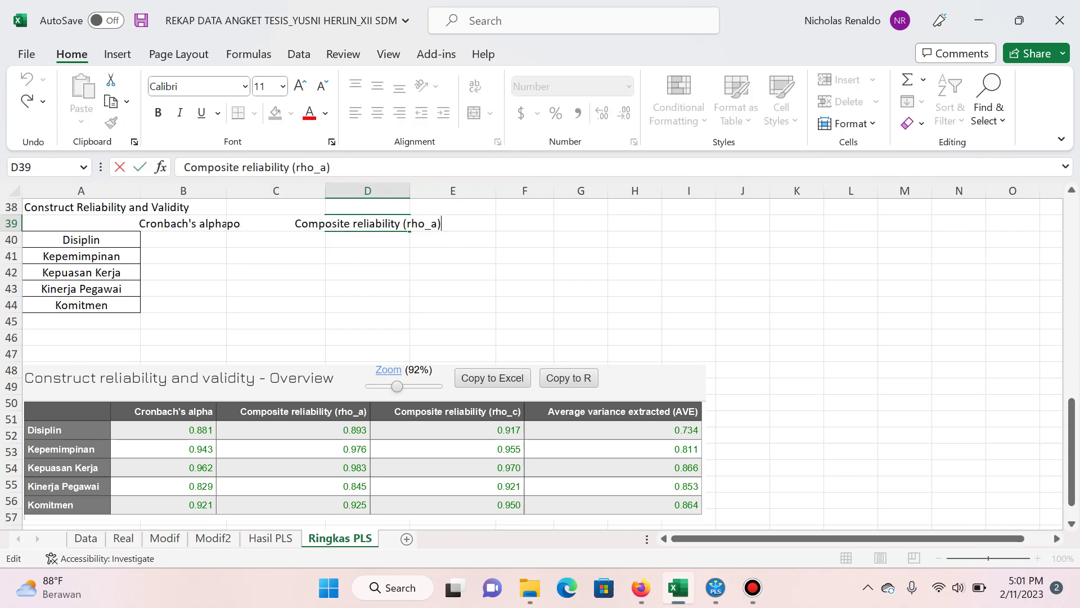
key("BackSpace")
key("BackSpace")
type("c)")
key("Tab")
Step: Type the header Average variance extracted (AVE) in E39
type("Av")
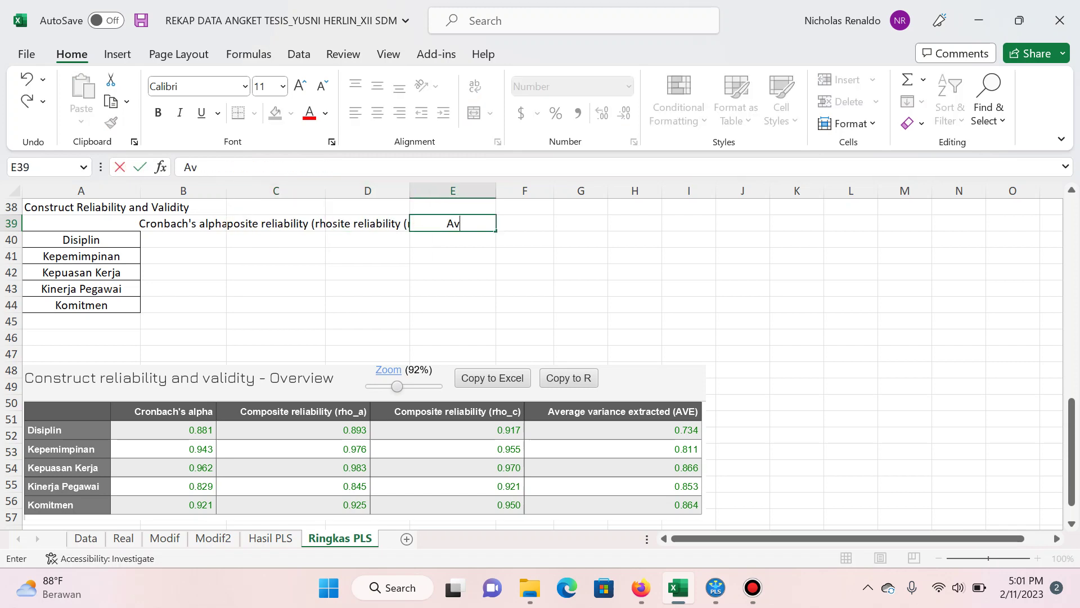
type("erage varian")
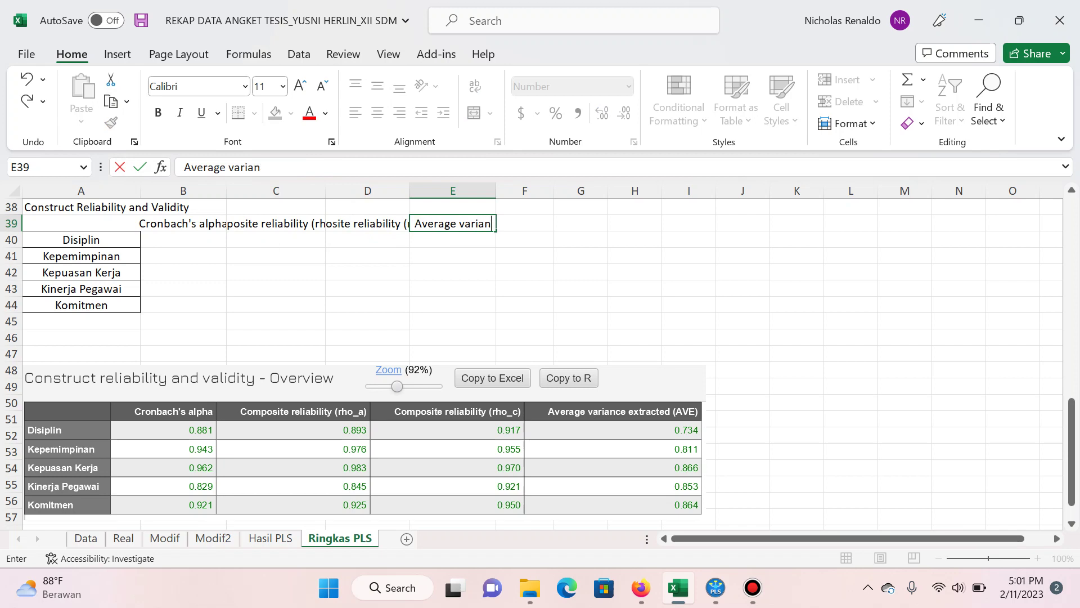
type("ce extracted")
key("Tab")
key("Left")
key("F2")
type("(AVE)")
key("Return")
left_click(182, 239)
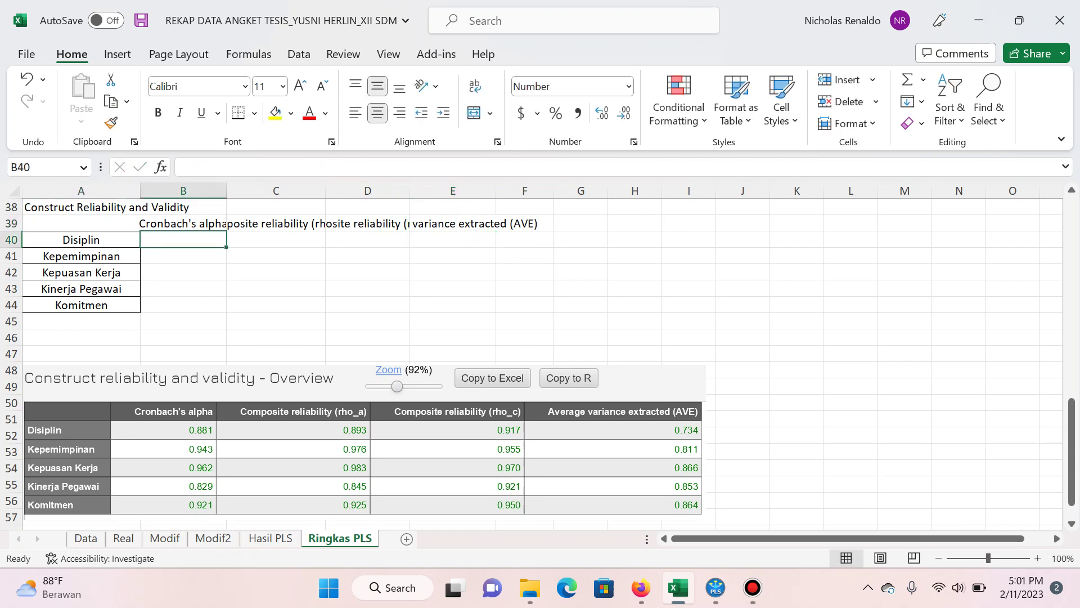
Step: Enter the Cronbach's alpha values 0.881, 0.943, 0.962, 0.829 and 0.921
key("Return")
type(".943")
key("Return")
type(".962")
key("Return")
type(".8")
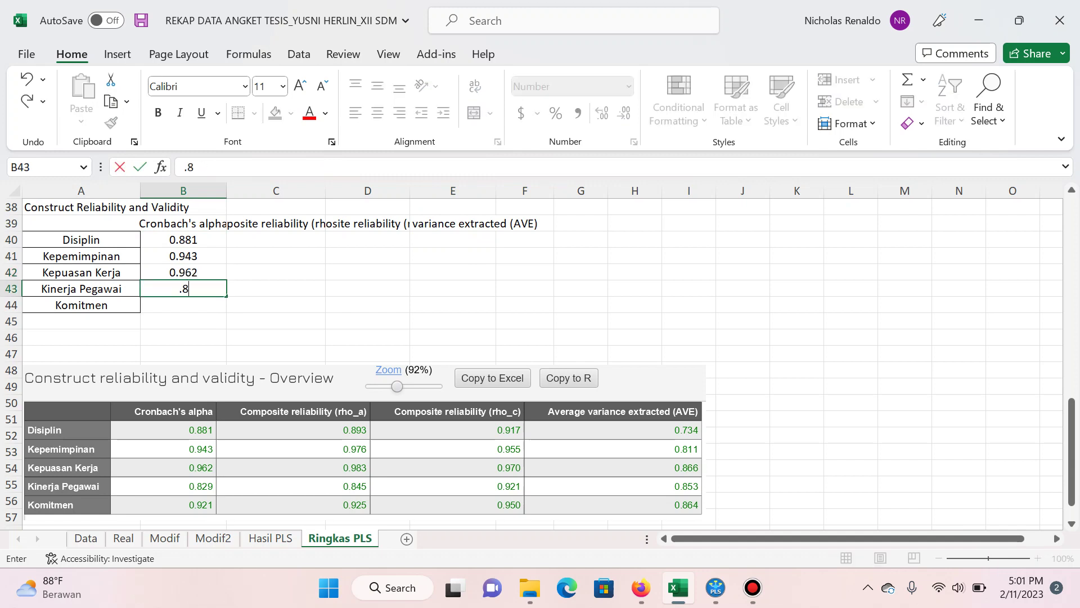
type("29")
key("Return")
type("921")
key("Tab")
Step: Enter the rho_a values 0.893, 0.976, 0.983, 0.845 and 0.925
key("Up")
key("Up")
key("Up")
key("Up")
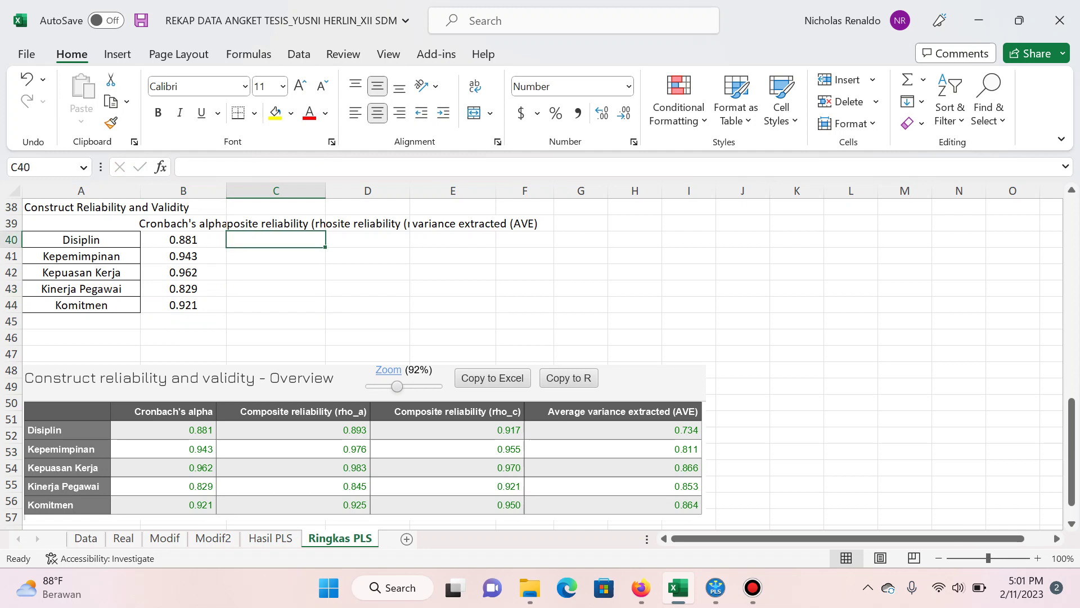
type(".")
key("Return")
type(".")
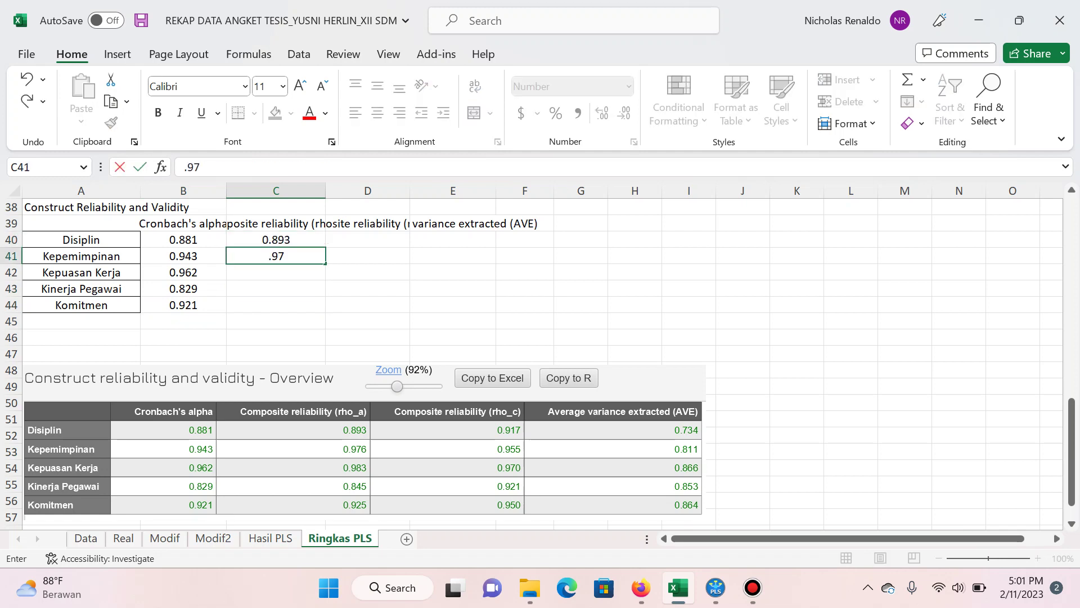
key("Return")
type(".")
key("Return")
type(".845")
key("Return")
type("983")
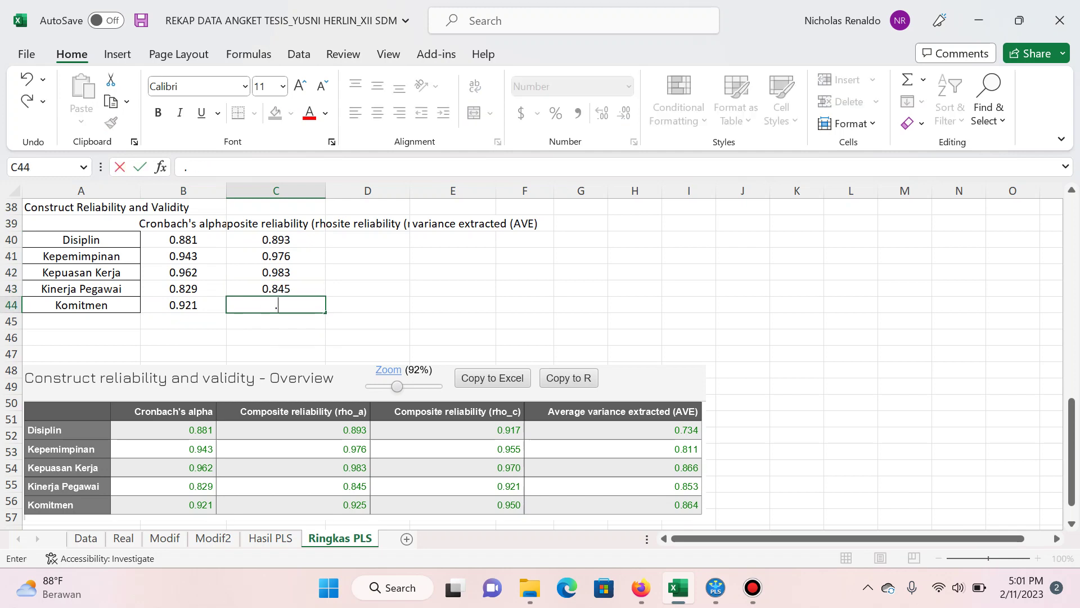
type("25")
key("Return")
Step: Enter the rho_c values 0.917, 0.955, 0.970, 0.921 and 0.950
key("Up")
key("Right")
key("Up")
key("Up")
key("Up")
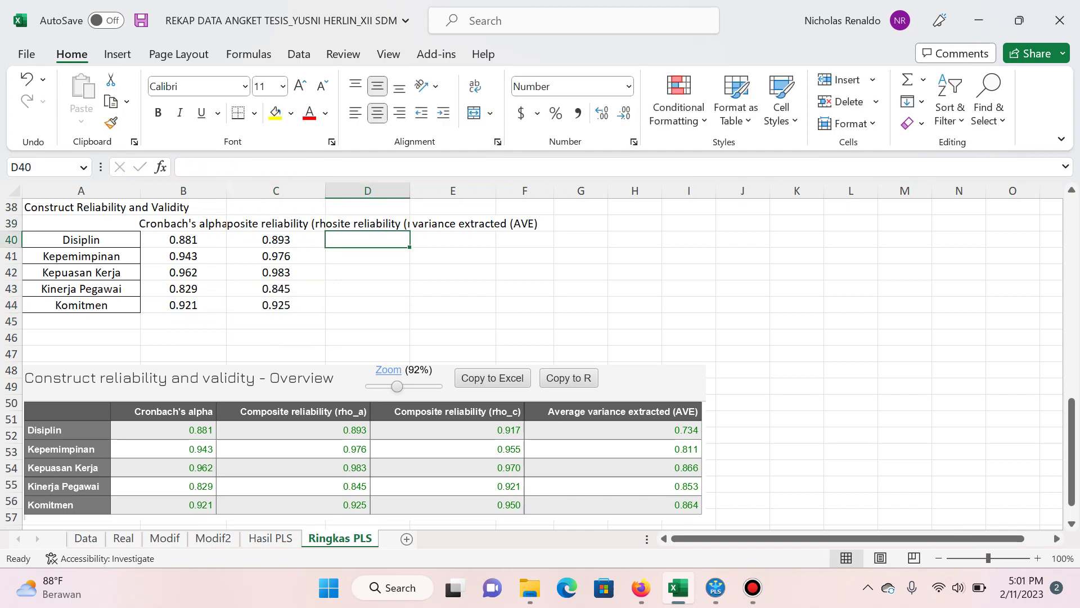
type(".")
key("Return")
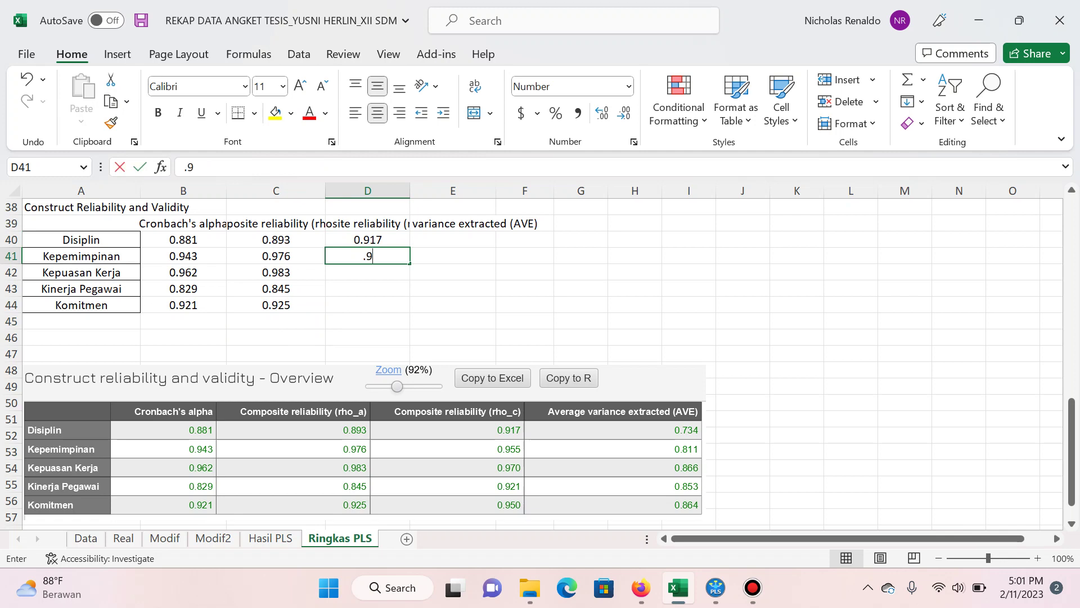
type("55")
key("Return")
type(".097")
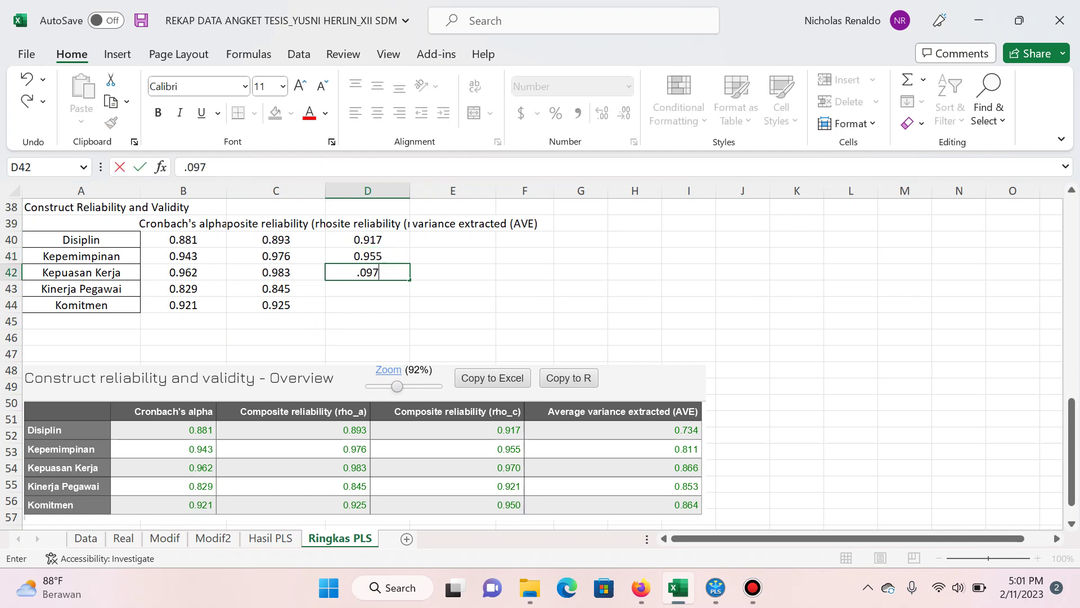
key("Return")
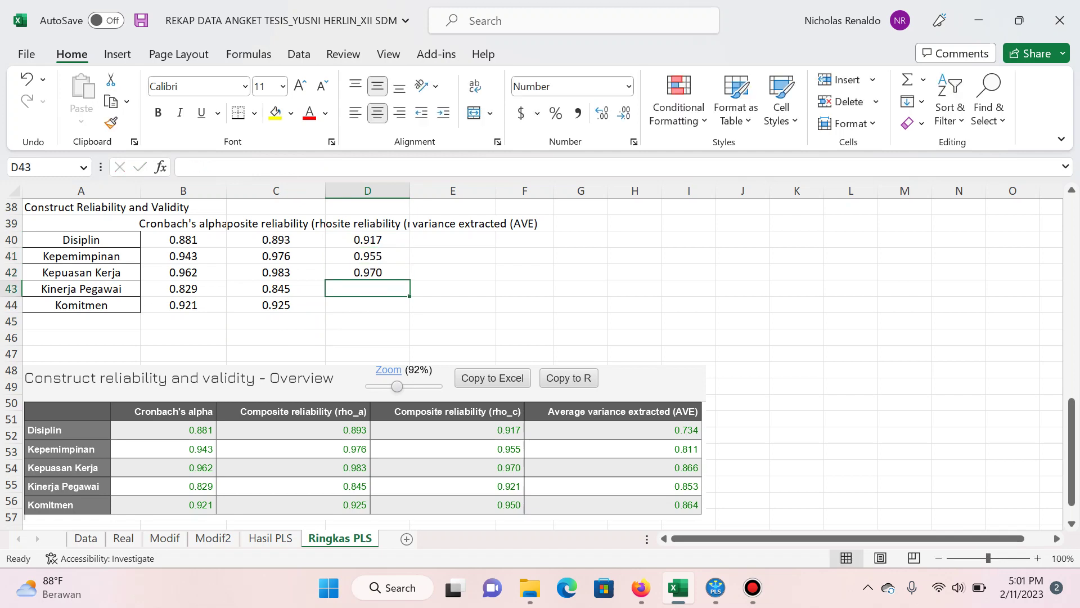
key("alt")
key("Escape")
type(".")
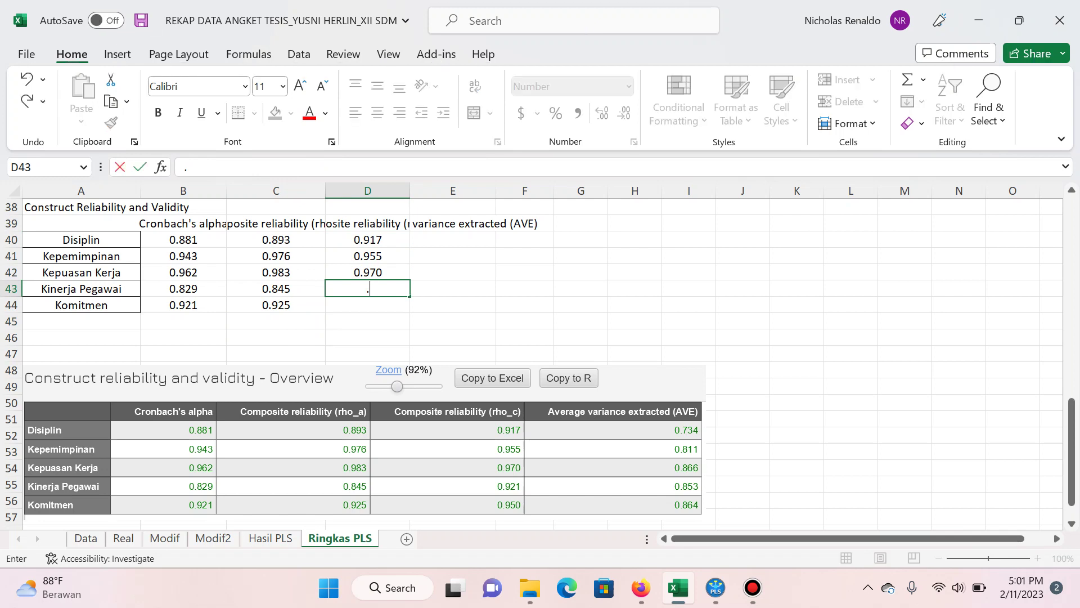
type("921")
key("Return")
type(".9")
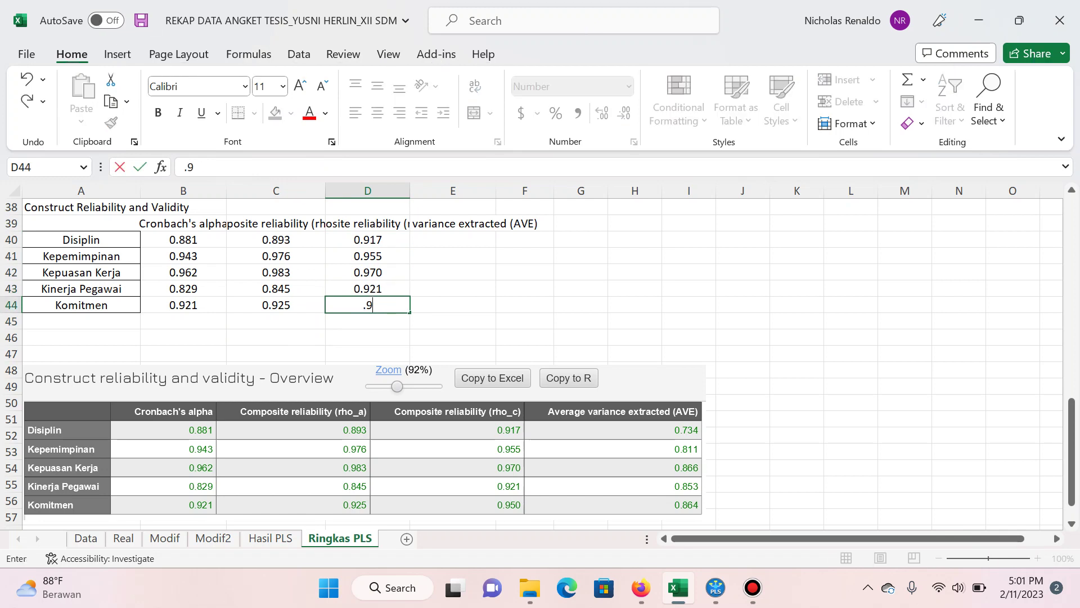
key("Tab")
Step: Enter the AVE values 0.734, 0.811, 0.866, 0.853 and 0.864
key("Up")
key("Up")
key("Up")
type(".")
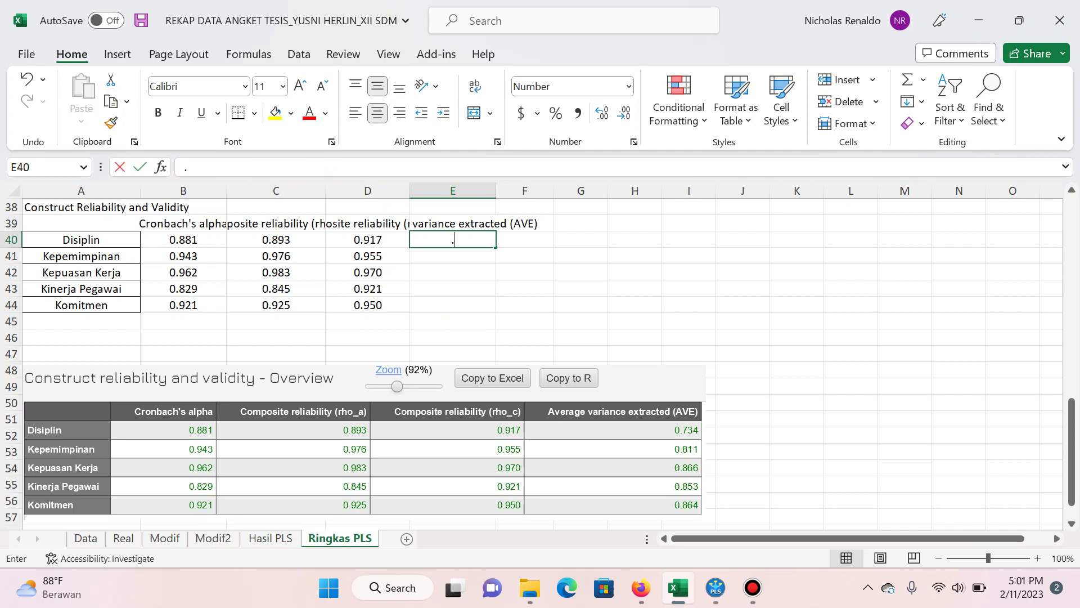
type("734")
key("Return")
type(".")
key("Return")
type(".8")
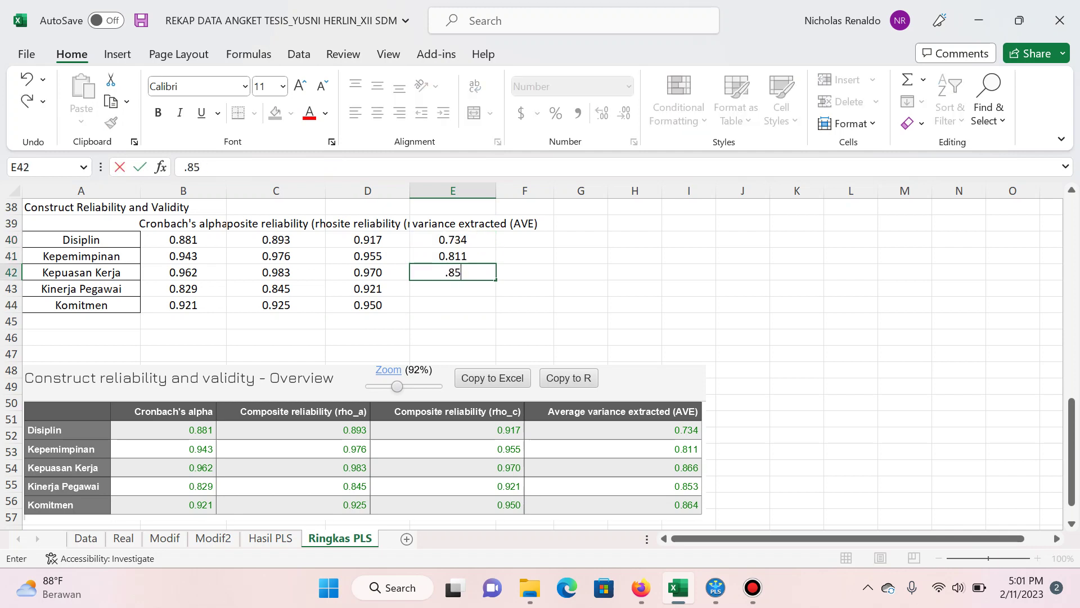
key("Return")
type(".8")
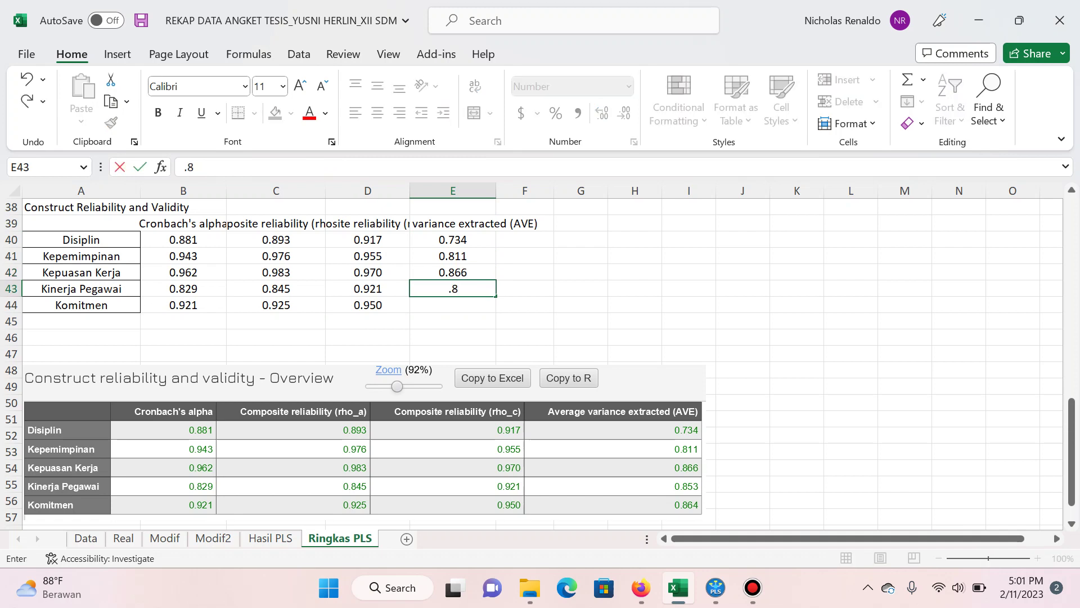
key("Return")
type(".864")
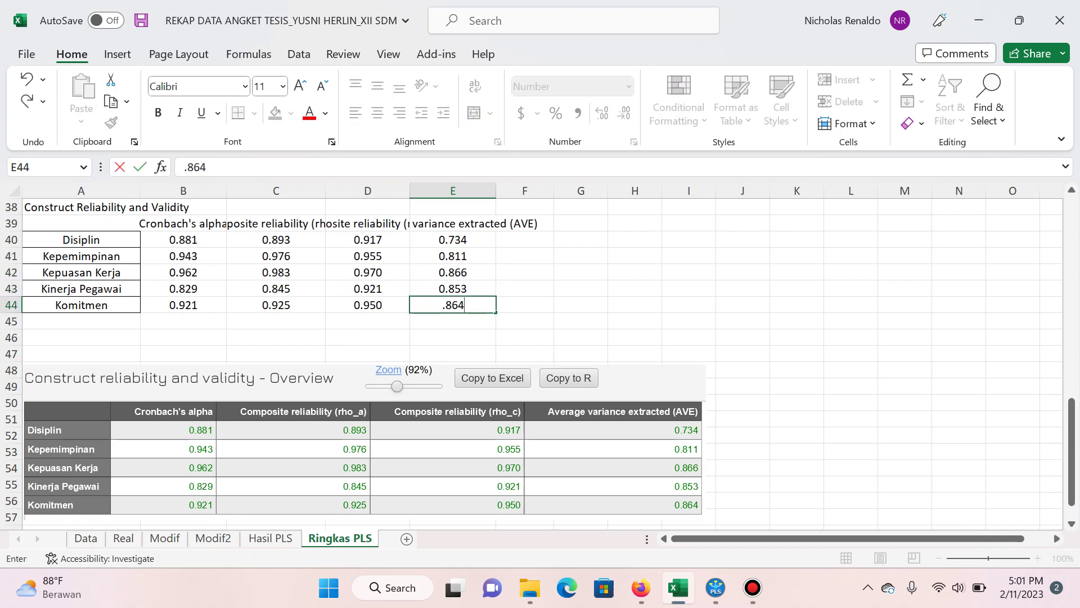
key("Return")
Step: Delete the pasted overview picture and apply borders to the reliability table A39:E44
left_click(364, 333)
key("Delete")
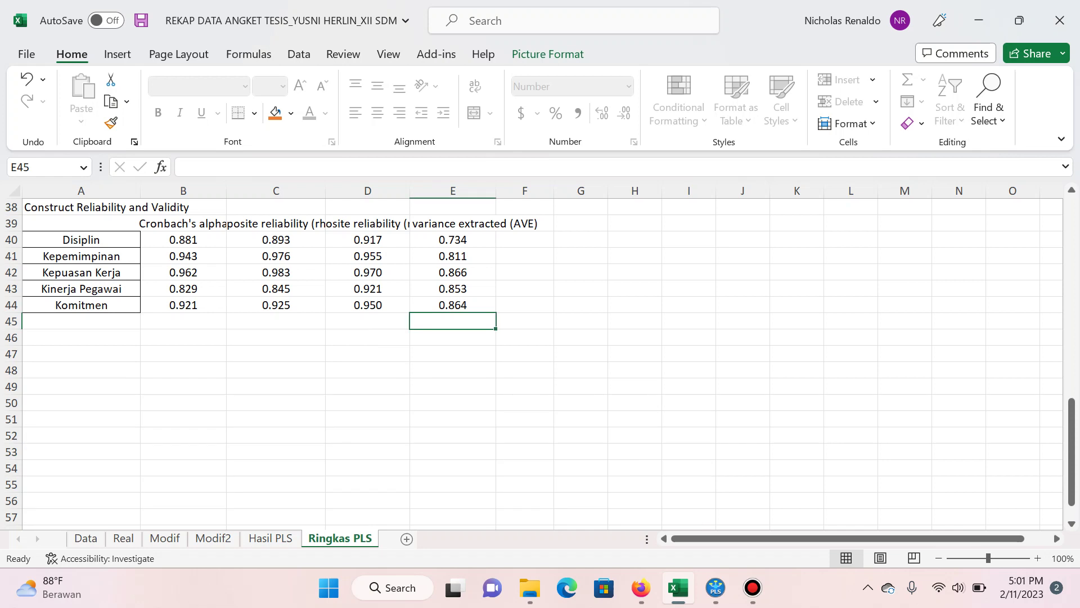
left_click(81, 239)
mouse_move(81, 222)
left_mouse_down()
mouse_move(81, 239)
mouse_move(184, 304)
mouse_move(453, 305)
left_mouse_up()
key("ctrl+1")
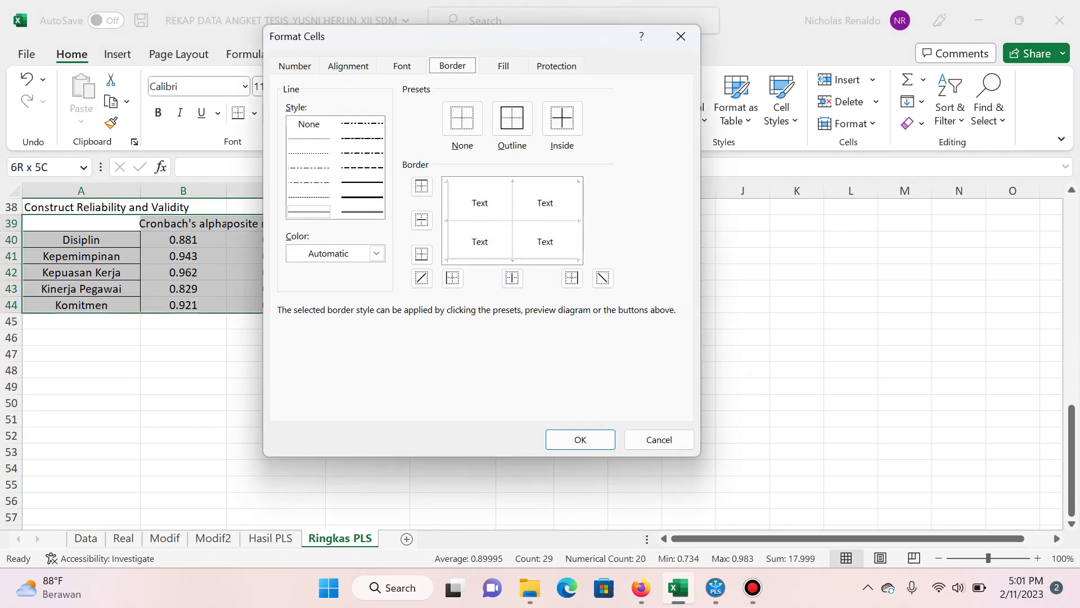
key("Return")
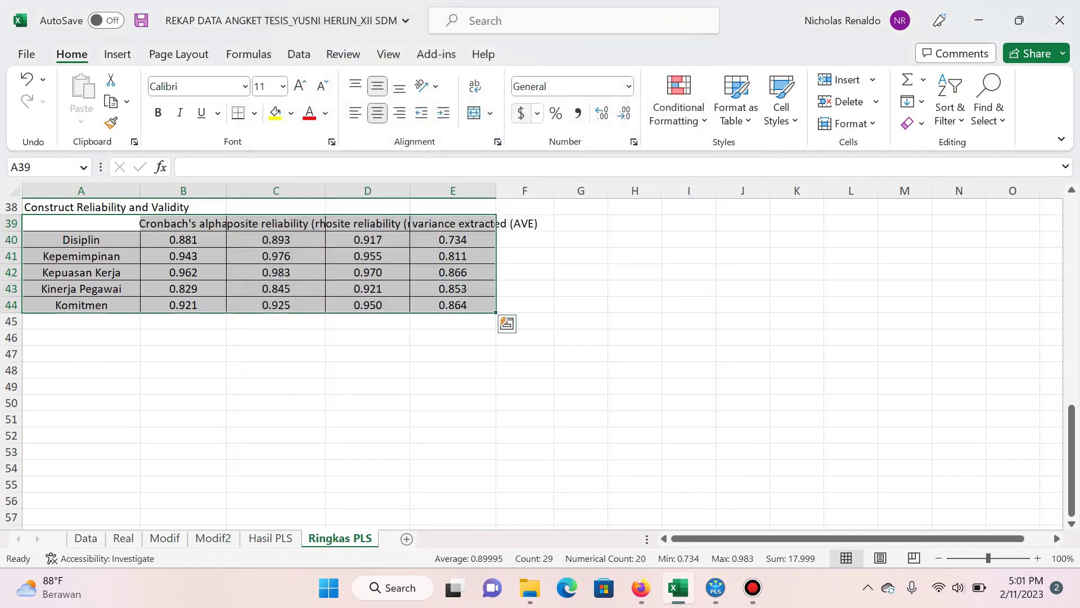
Step: AutoFit all column widths to the headings, then go to the Hasil PLS sheet
key("ctrl+a")
key("ctrl+a")
double_click(410, 191)
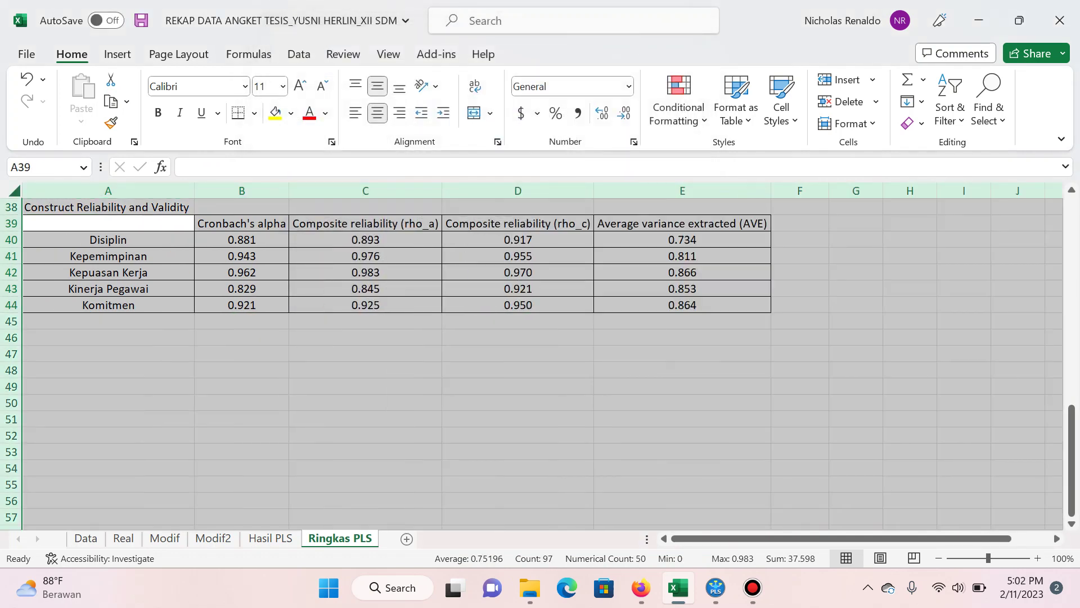
left_click(108, 272)
left_click(108, 304)
left_click(108, 337)
key("ctrl+Page_Up")
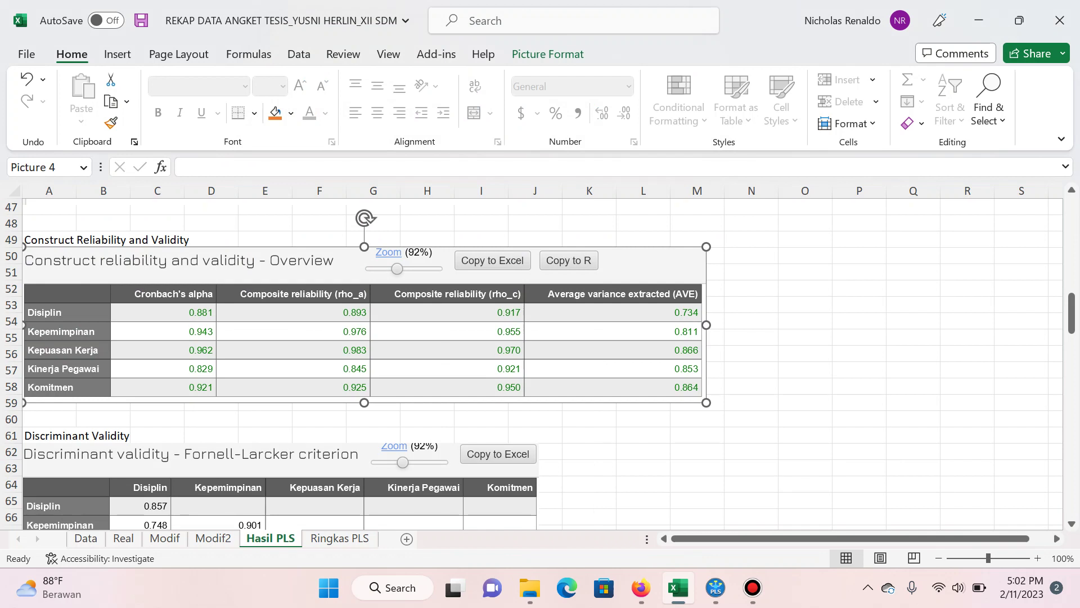
Step: Copy the Discriminant Validity label from Hasil PLS into Ringkas PLS as a new heading
left_click(49, 435)
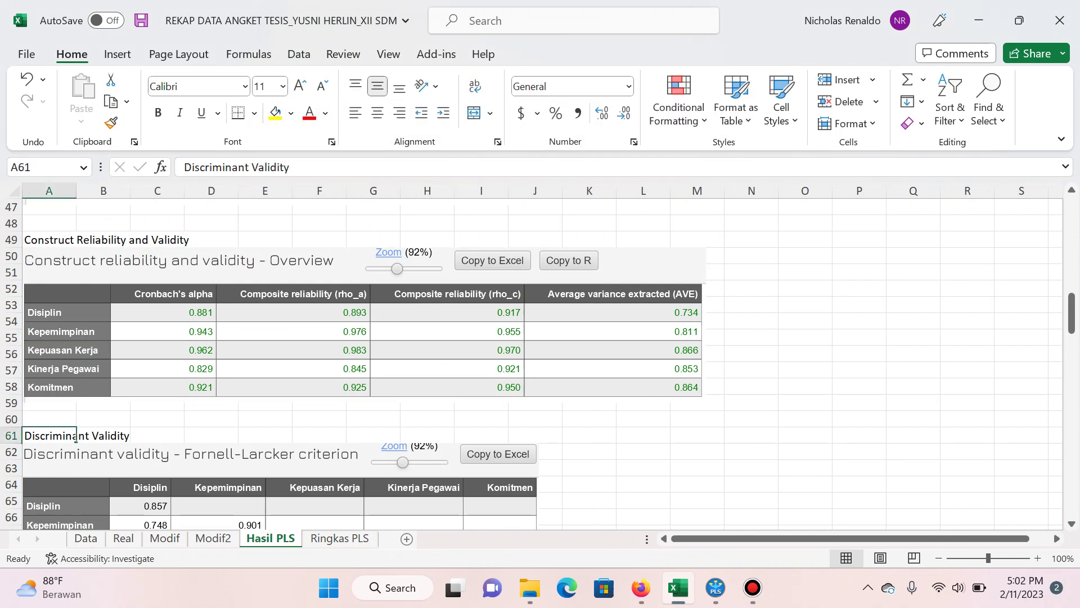
key("ctrl+c")
key("ctrl+Page_Down")
key("Up")
key("Up")
key("Down")
key("Down")
key("Return")
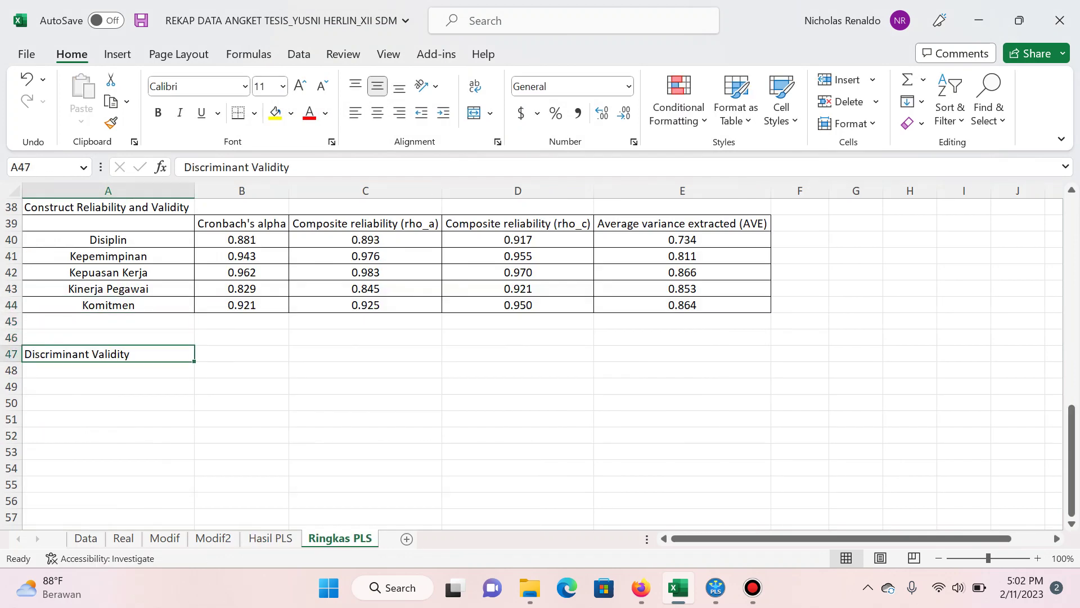
Step: Paste the Fornell-Larcker criterion picture from Hasil PLS below the heading in Ringkas PLS
key("ctrl+Page_Up")
left_click(75, 444)
key("ctrl+c")
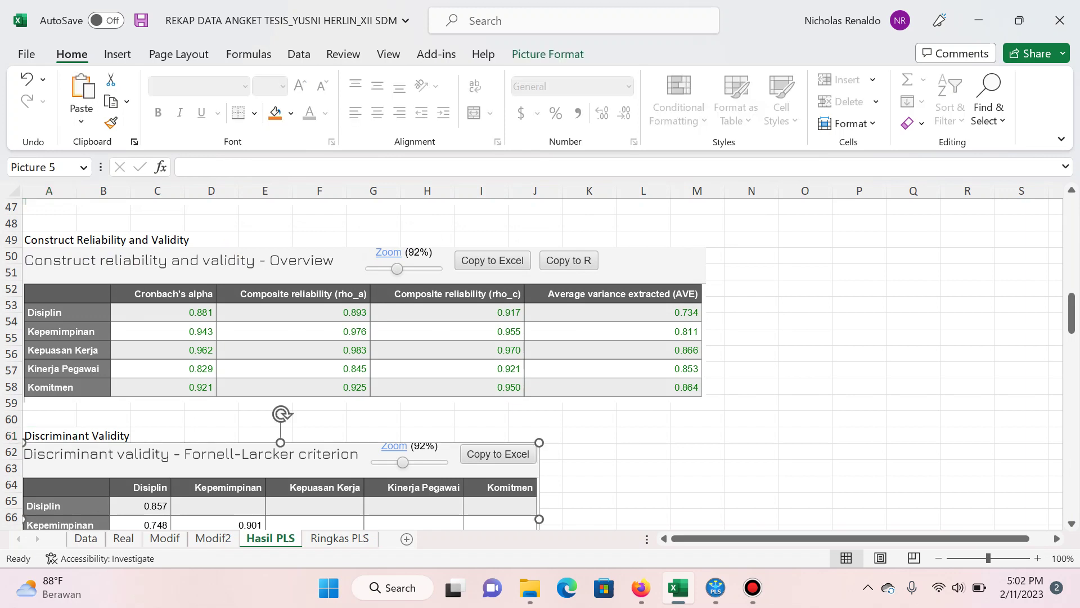
key("ctrl+Page_Down")
scroll(540, 360, "down", 4)
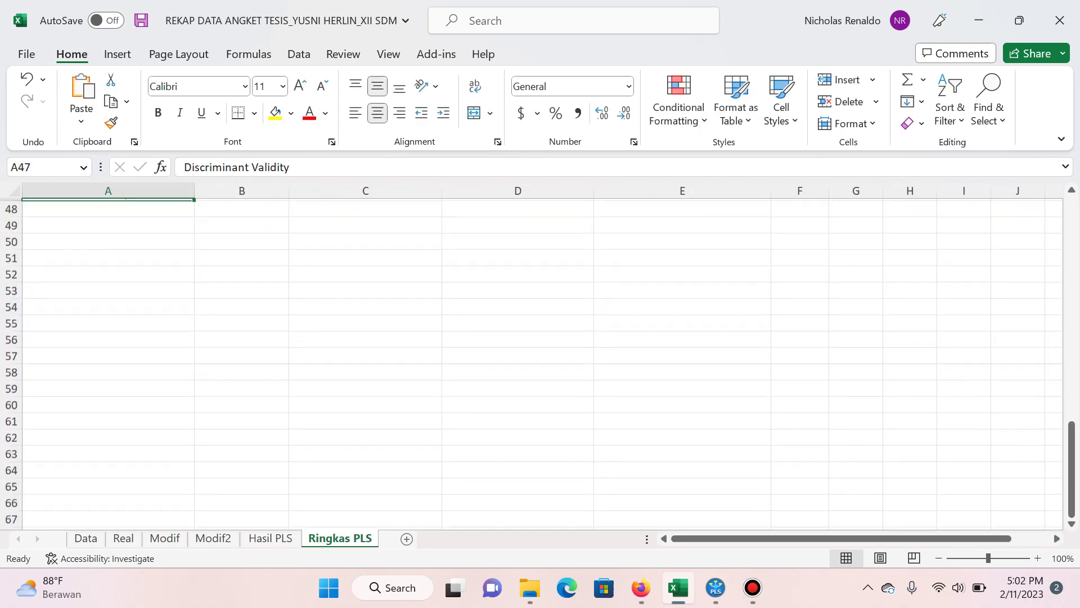
key("Down")
key("Down")
key("Down")
key("Down")
key("Down")
key("Down")
key("Down")
key("Down")
key("Down")
key("Down")
key("Down")
key("ctrl+v")
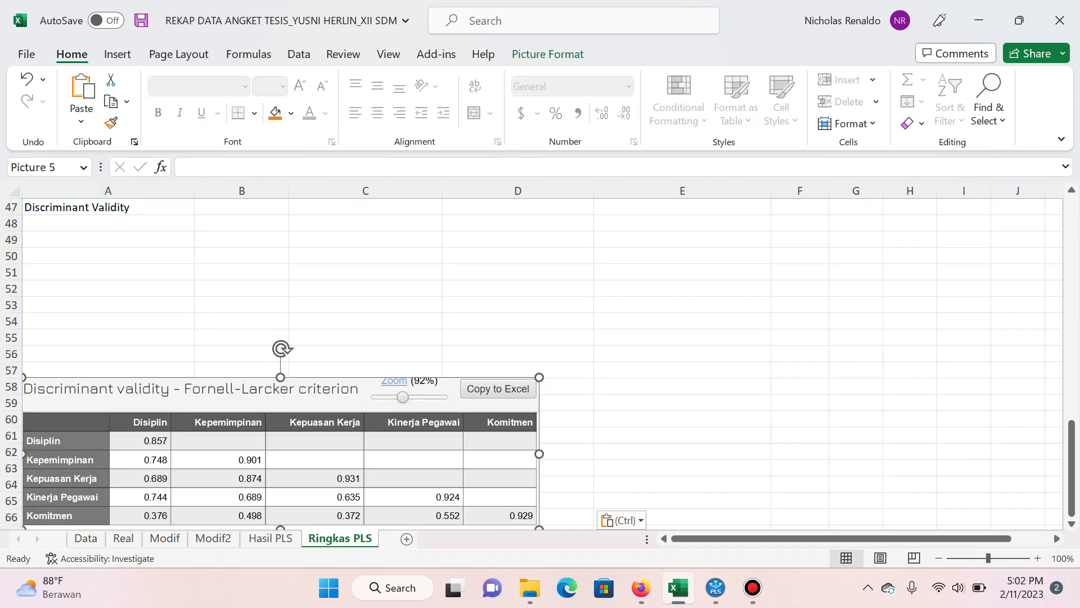
Step: Paste the construct names down A49:A53 and transposed across B48:F48 as column labels
left_click(108, 207)
key("Up")
key("Up")
key("Up")
key("shift+Down")
key("shift+Down")
key("shift+Down")
key("ctrl+c")
key("Down")
key("Down")
key("Down")
key("Down")
key("Down")
key("Return")
key("ctrl+c")
key("Right")
key("Up")
key("alt+h")
key("v")
key("t")
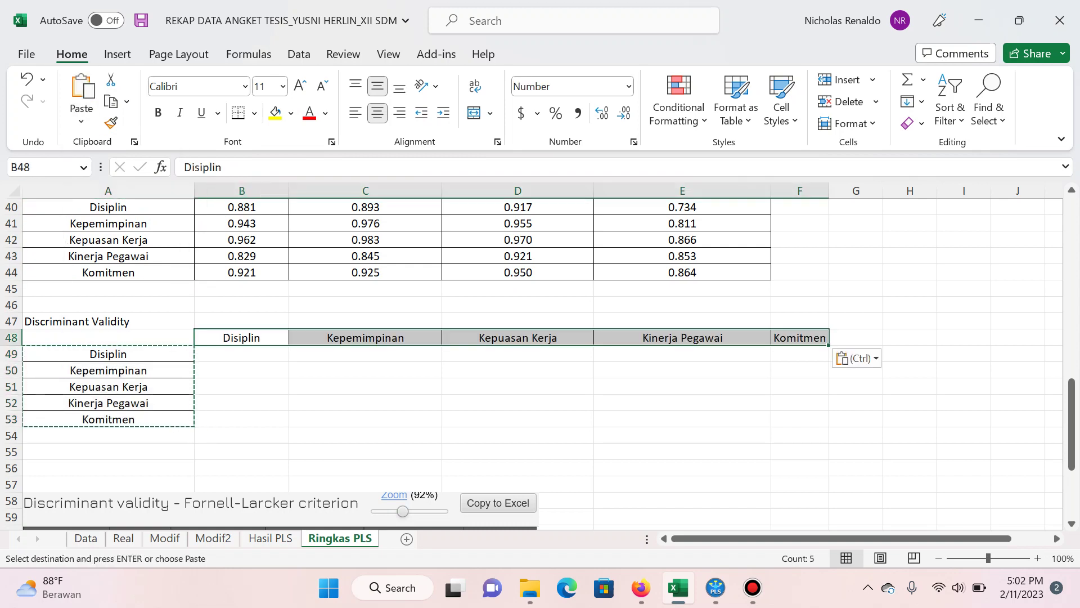
scroll(540, 360, "down", 3)
scroll(540, 360, "up", 1)
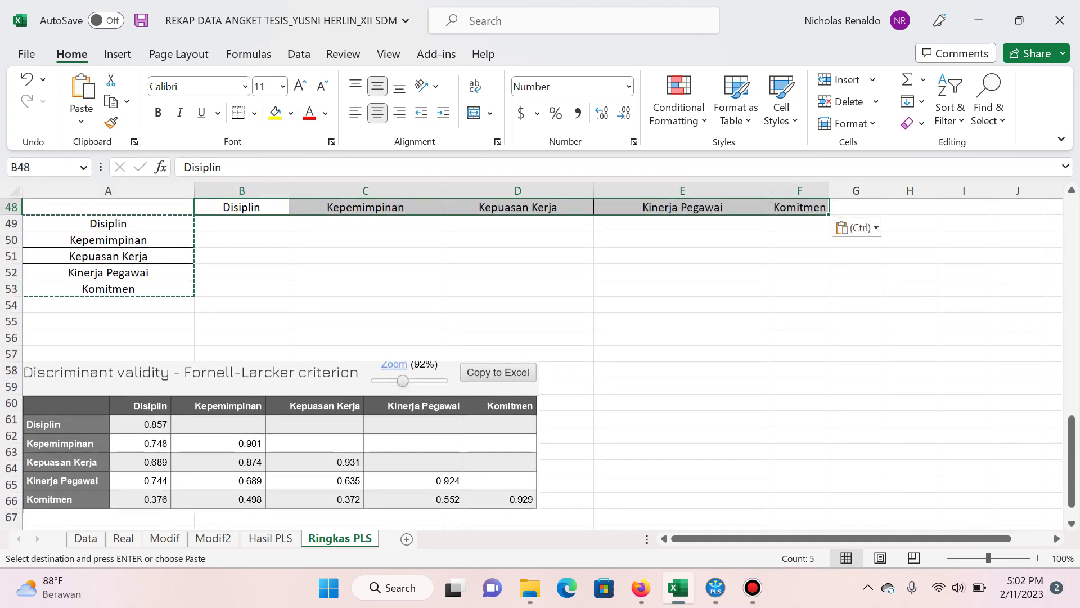
Step: Enter the Disiplin column values 0.857, 0.748, 0.689, 0.744 and 0.376
key("Down")
type(".8")
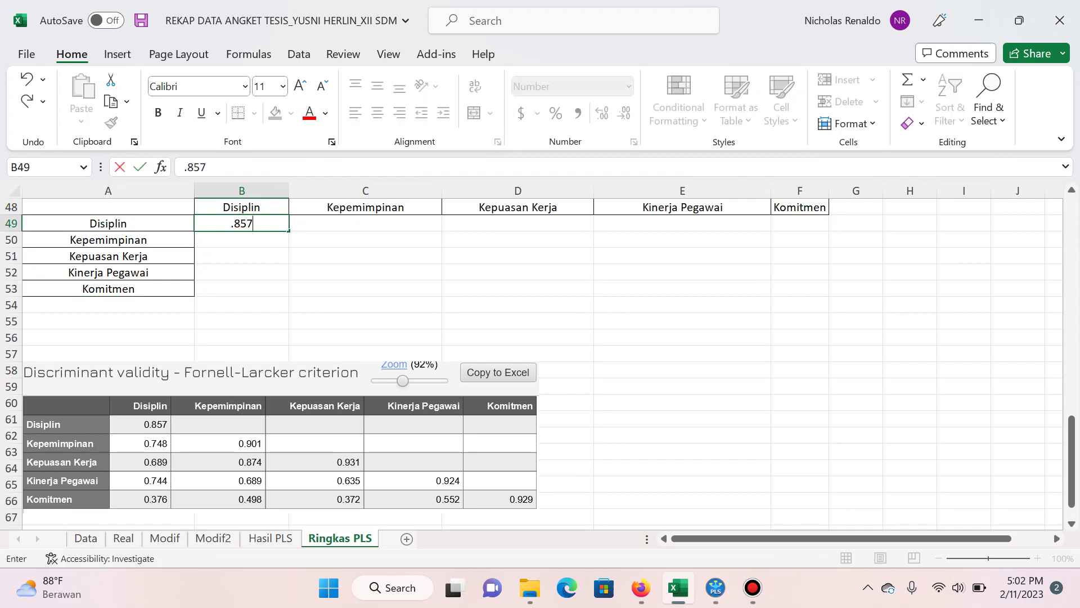
key("Return")
type("7")
key("Return")
type(".689")
key("Return")
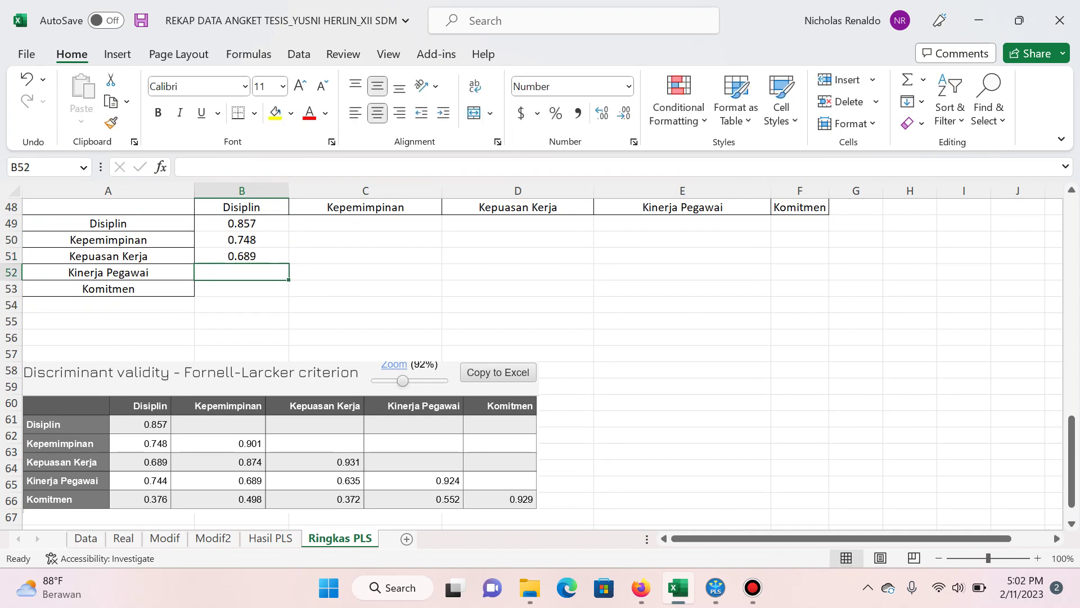
type(".744")
key("Return")
type(".376")
key("Return")
Step: Enter the Kepemimpinan column values 0.901, 0.874, 0.689 and 0.498
key("Up")
key("Right")
key("Up")
key("Up")
key("Up")
type(".")
key("Return")
type(".874")
key("Return")
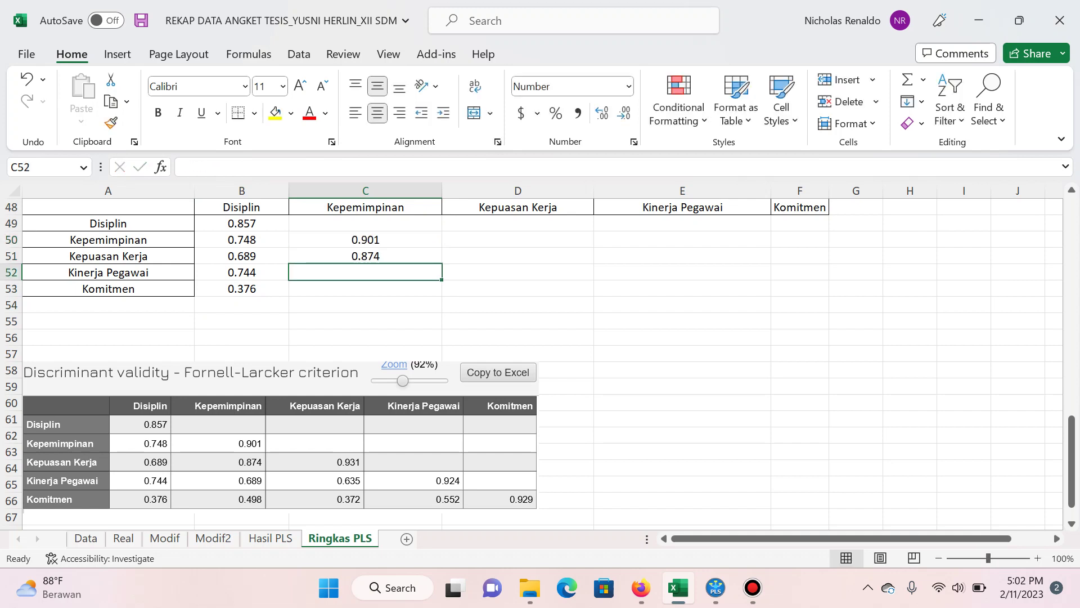
type("689")
key("Return")
type(".498")
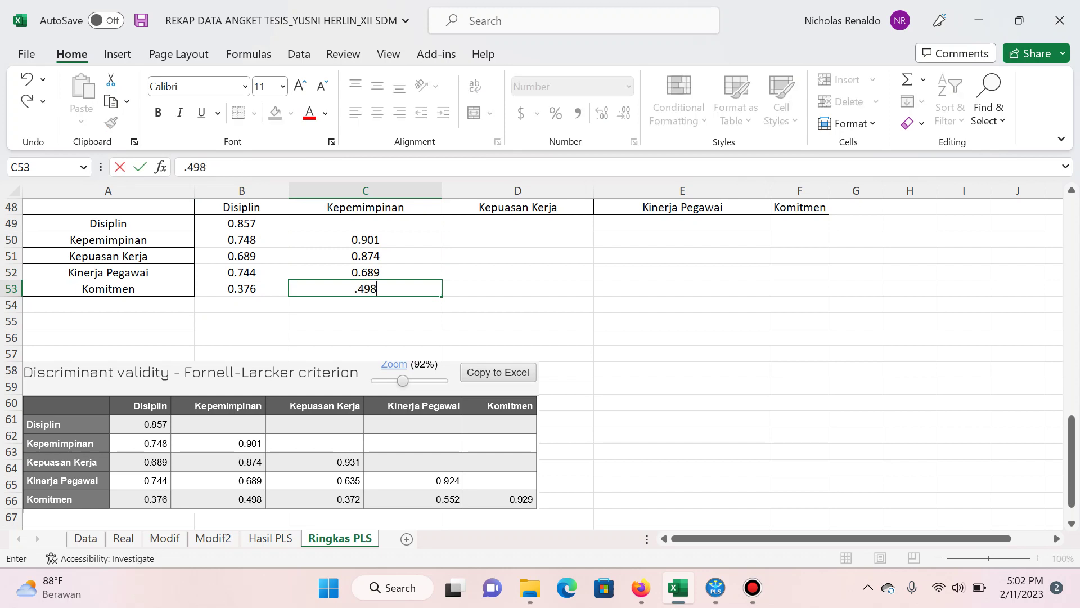
key("Tab")
Step: Fill the remaining columns with 0.931, 0.635, 0.372, then 0.924, 0.552, and 0.929 in F53
key("Up")
key("Up")
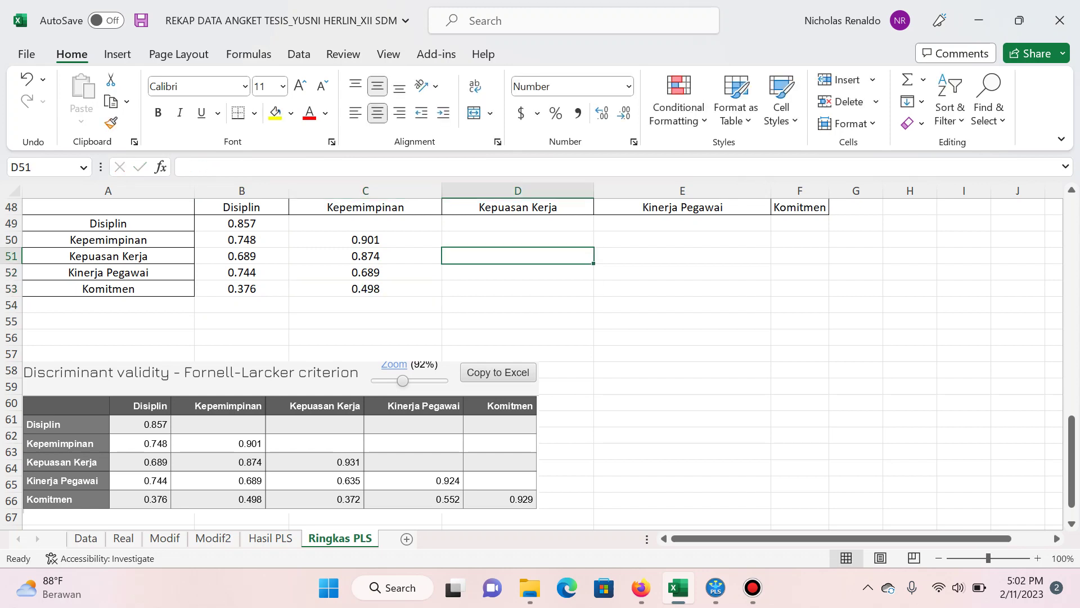
type("0.931")
key("Return")
type(".")
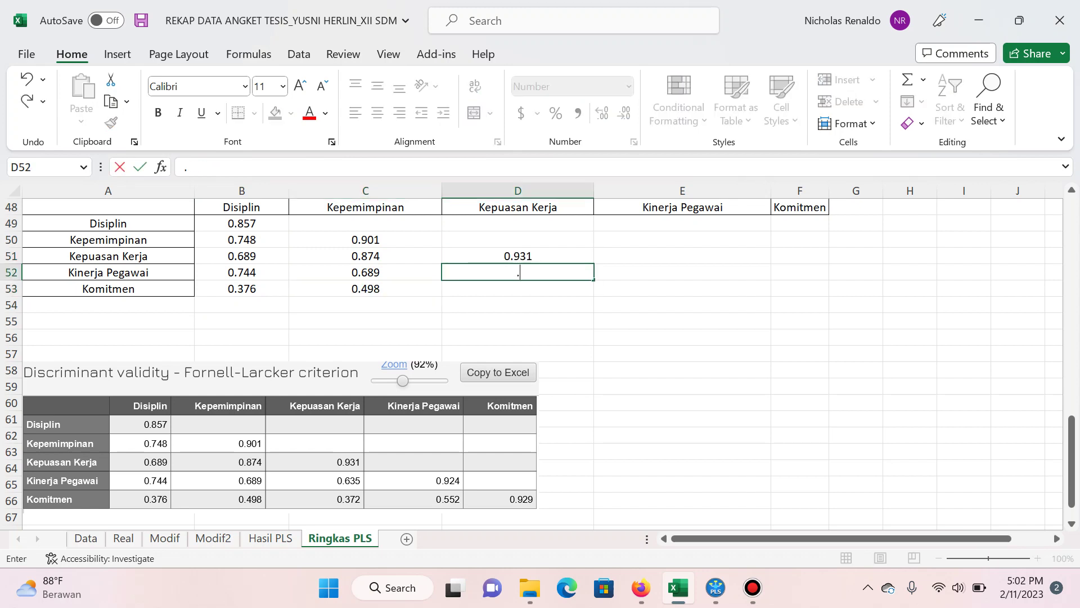
type("635")
key("Return")
type(".3")
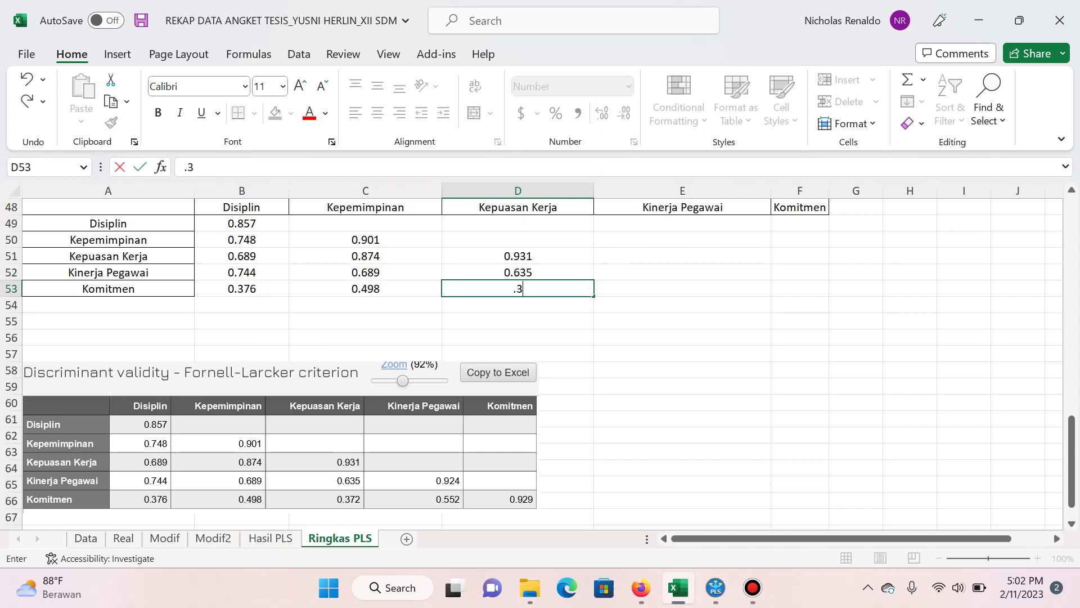
type("72")
key("Tab")
key("Up")
key("Up")
key("Down")
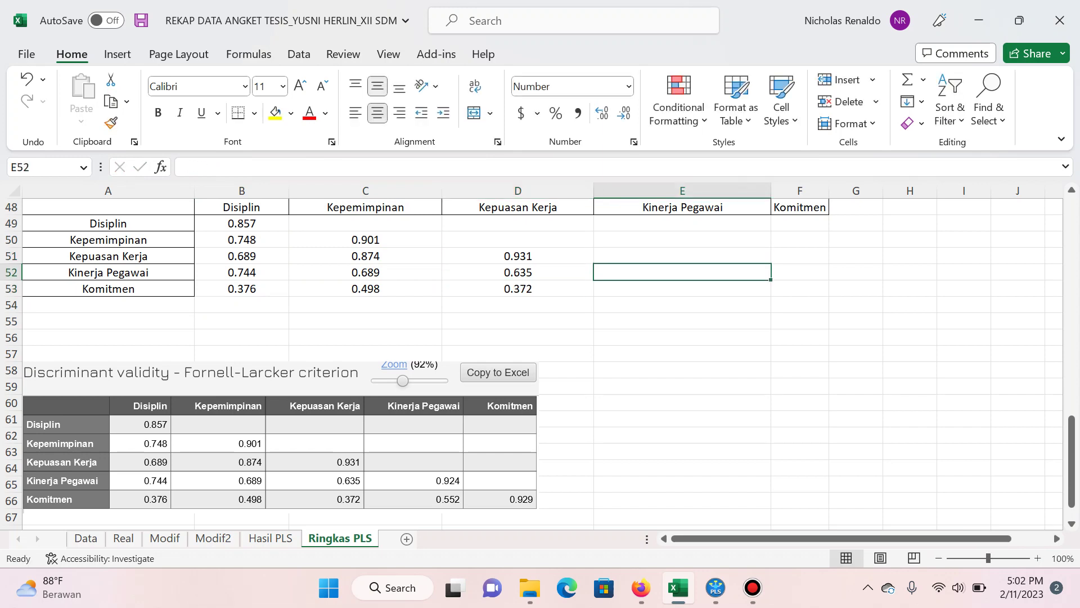
type(".924")
key("Return")
type(".5")
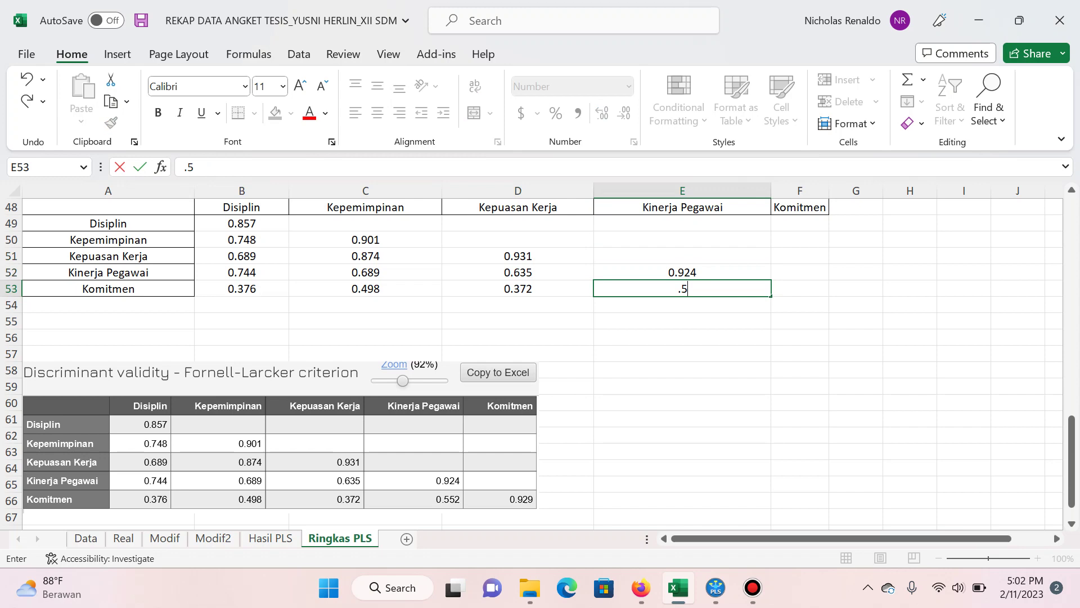
type("52")
key("Tab")
type(".929")
key("Return")
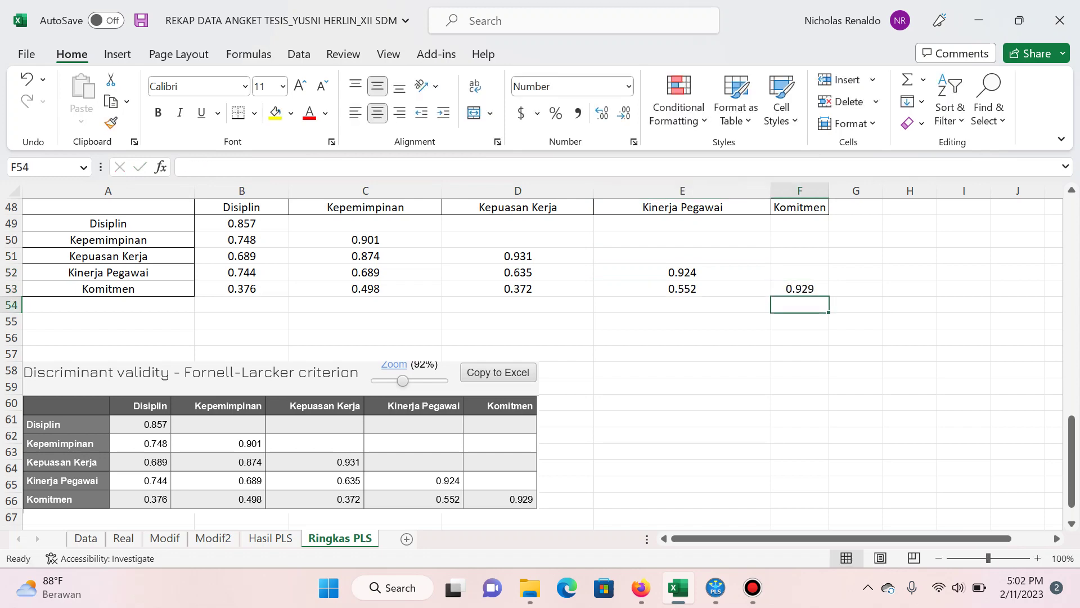
Step: Delete the Fornell-Larcker picture and give A48:F53 outline and inside borders
left_click(279, 439)
key("Delete")
key("Home")
key("ctrl+Down")
key("ctrl+Up")
key("ctrl+Up")
key("Up")
key("shift+Down")
key("shift+Down")
key("shift+Down")
key("shift+Right")
key("shift+Right")
key("shift+Right")
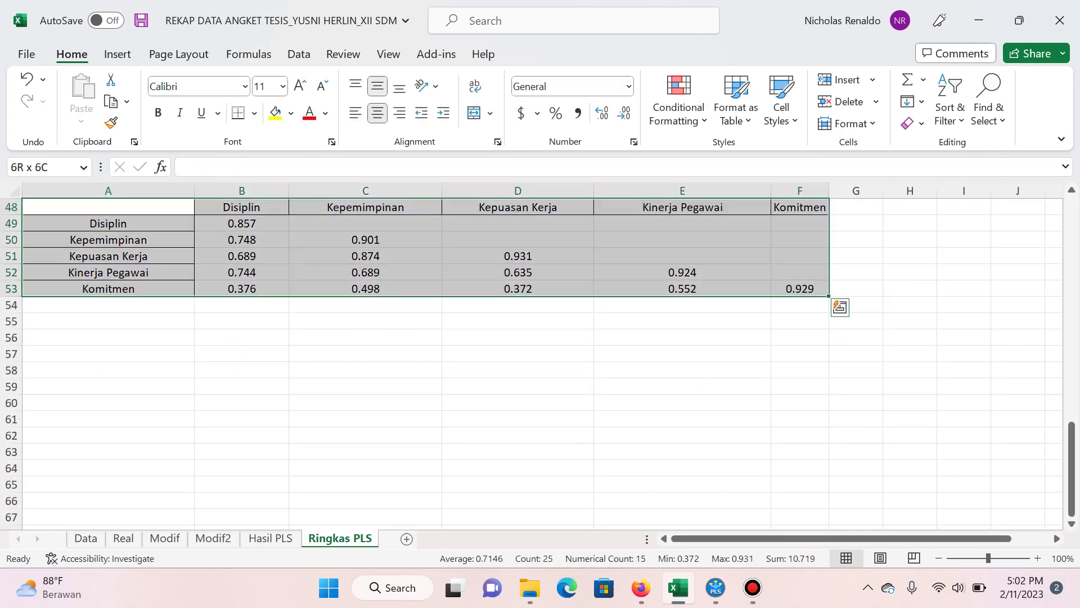
key("ctrl+1")
key("alt+o")
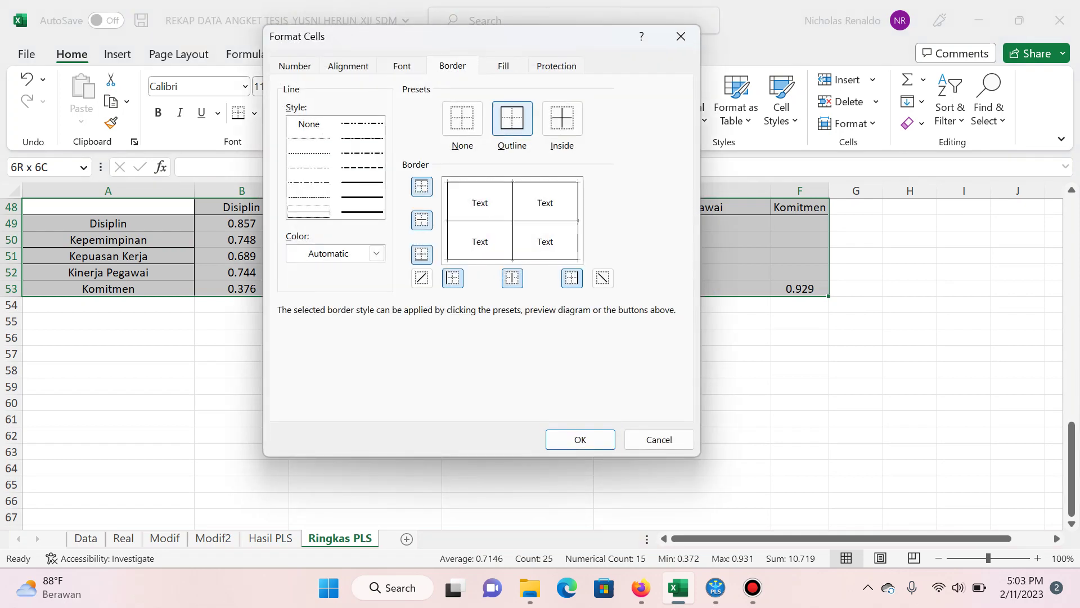
key("alt+i")
key("Return")
Step: Copy the Uji Multikolinieritas heading from Hasil PLS into A56 of Ringkas PLS
key("Down")
key("ctrl+Down")
scroll(540, 360, "down", 4)
key("Down")
key("Down")
key("ctrl+Page_Up")
key("Tab")
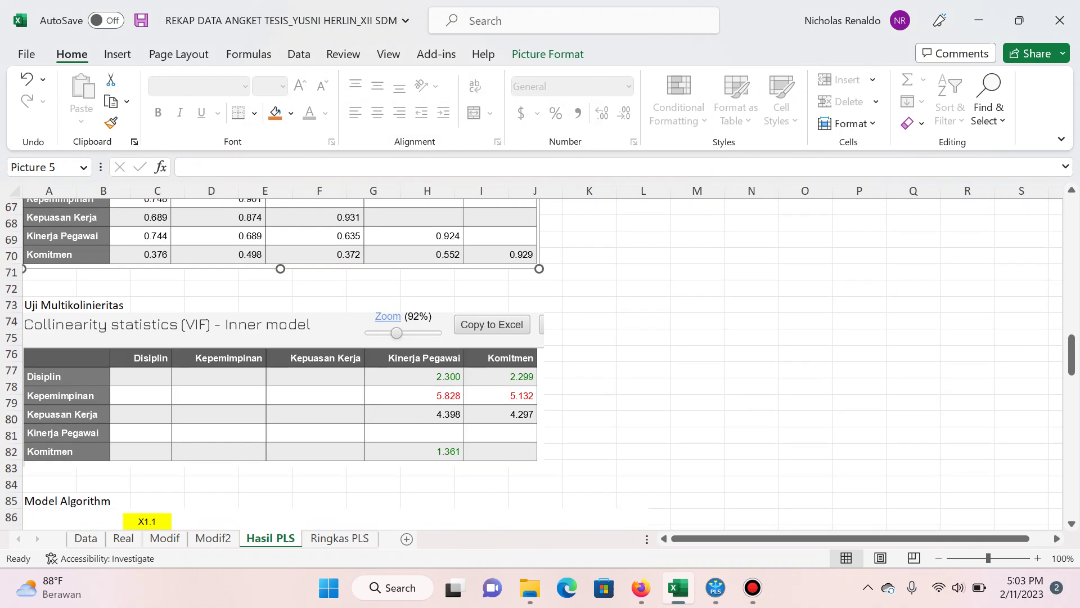
left_click(73, 304)
key("ctrl+c")
key("ctrl+Page_Down")
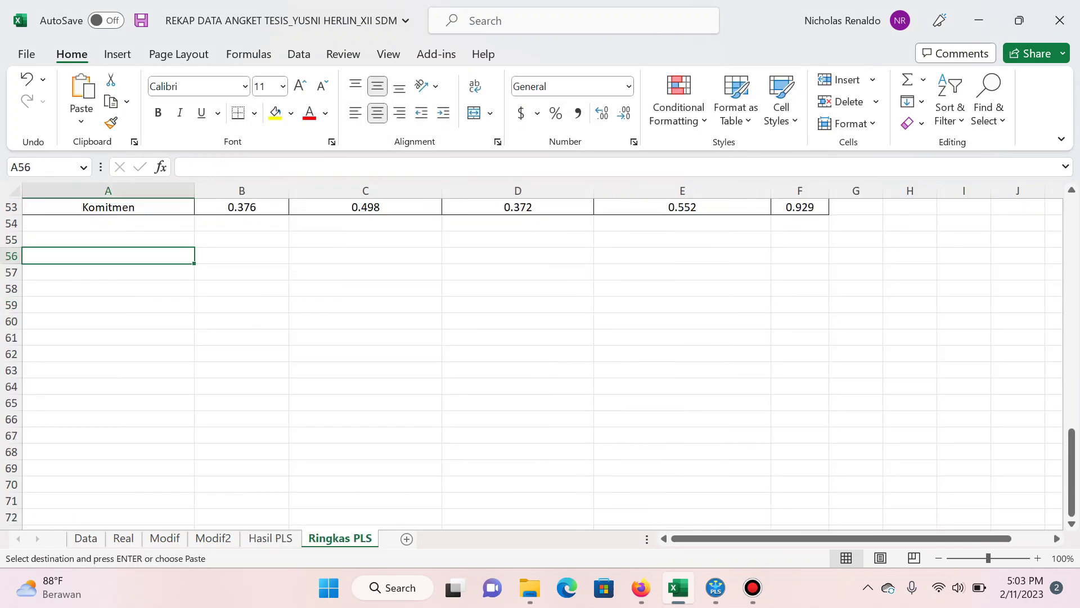
key("Return")
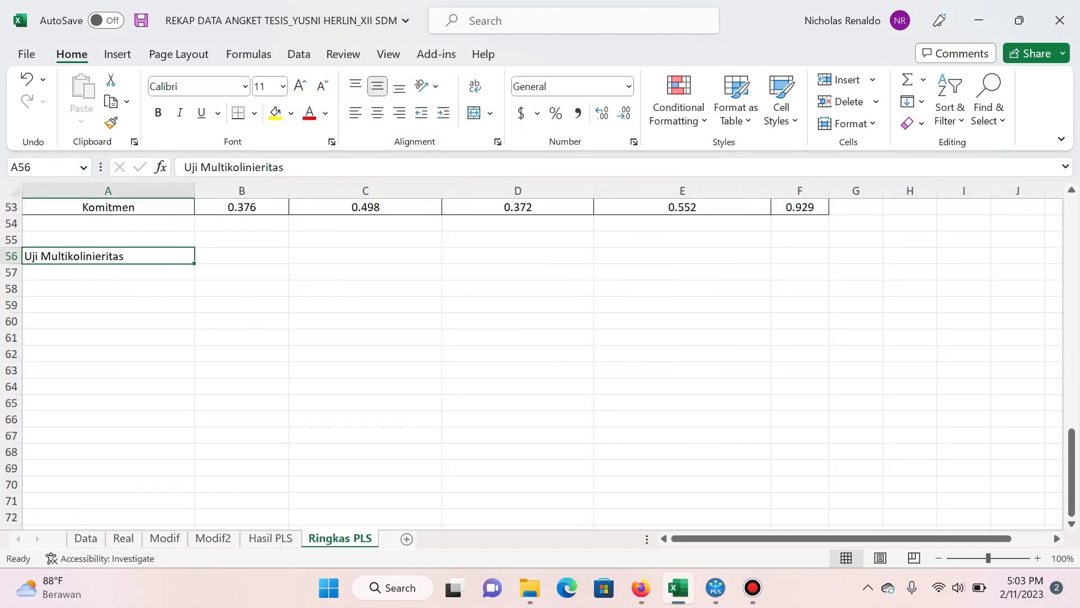
Step: Paste the VIF collinearity statistics picture from Hasil PLS below the new heading
key("ctrl+Page_Up")
left_click(282, 282)
key("ctrl+c")
key("ctrl+Page_Down")
key("Page_Down")
key("ctrl+Down")
key("ctrl+Up")
key("Down")
key("Down")
key("Down")
key("Down")
key("Down")
key("Down")
key("Down")
key("Down")
key("Down")
key("Down")
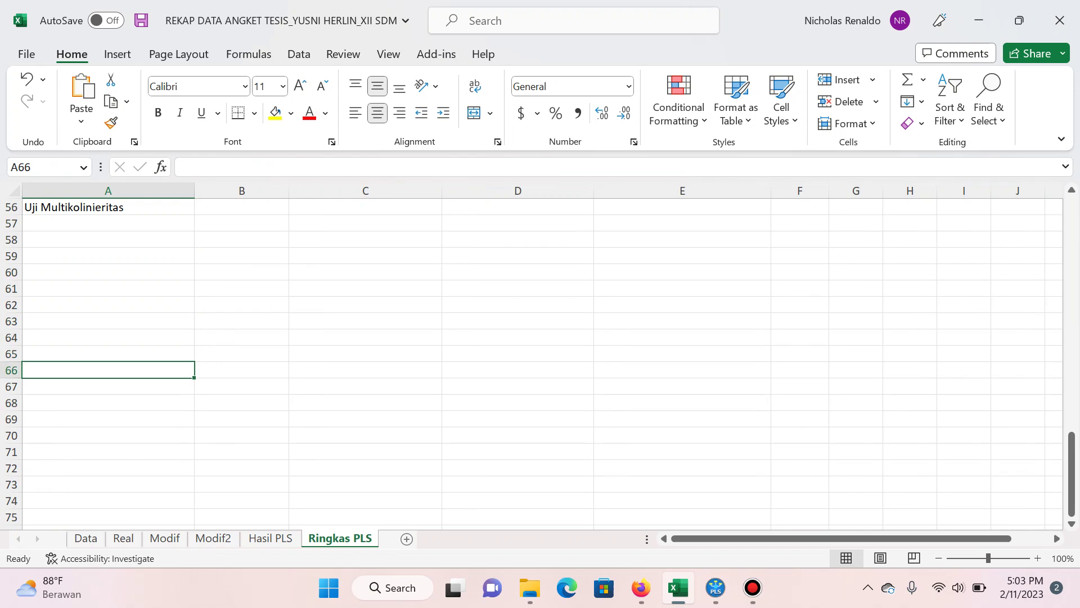
key("ctrl+v")
scroll(540, 360, "up", 2)
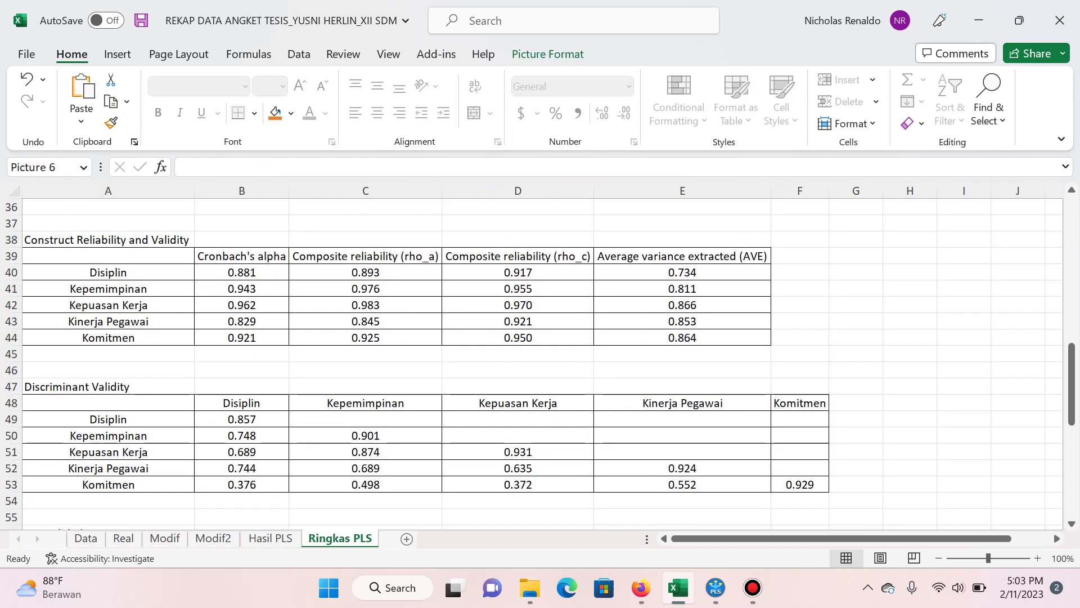
Step: Copy the five construct labels into A58:A62 under the Uji Multikolinieritas heading
left_click(108, 419)
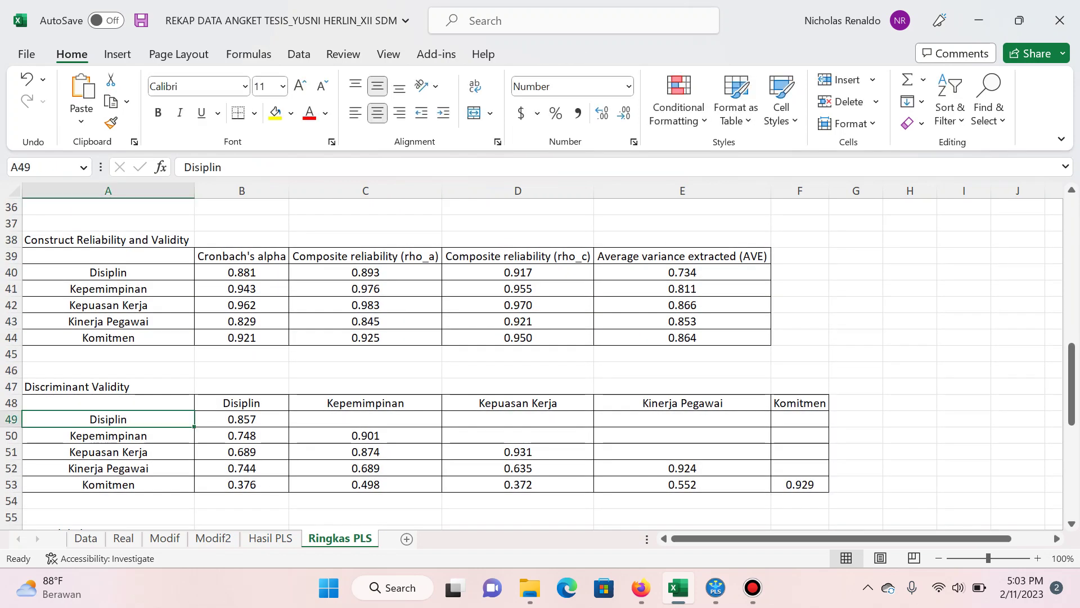
key("shift+Down")
key("shift+Down")
key("shift+Down")
key("ctrl+c")
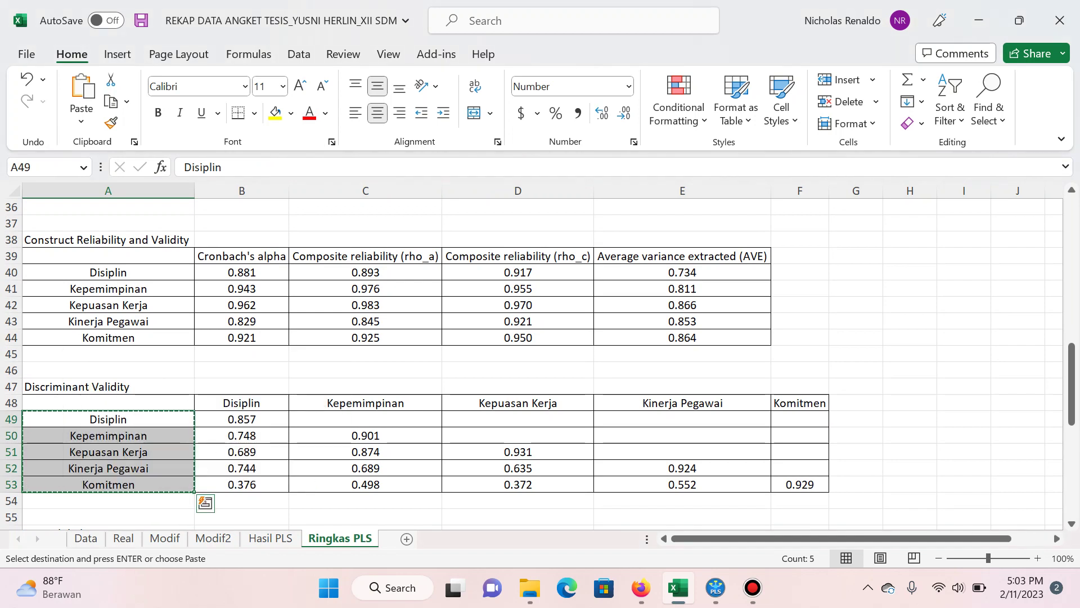
scroll(540, 360, "down", 7)
left_click(108, 224)
key("Return")
key("ctrl+x")
key("Down")
key("Return")
Step: Type 'Kinerja Pegawai' and 'Komitmen' as column headers in B57:C57
left_click(242, 223)
type("Kinerja Pegawai")
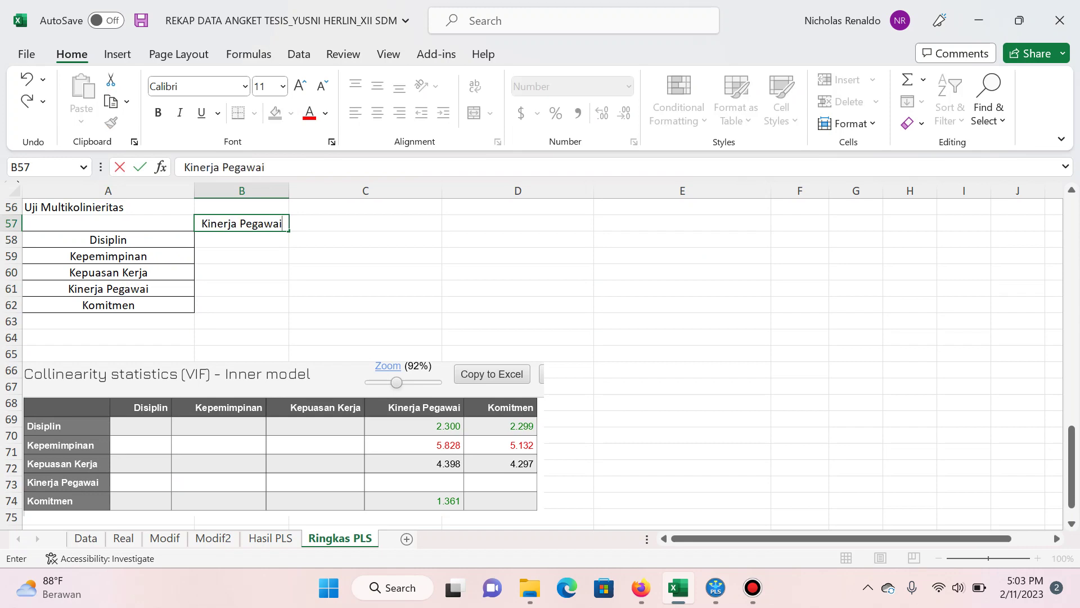
key("Tab")
type("Komitmen")
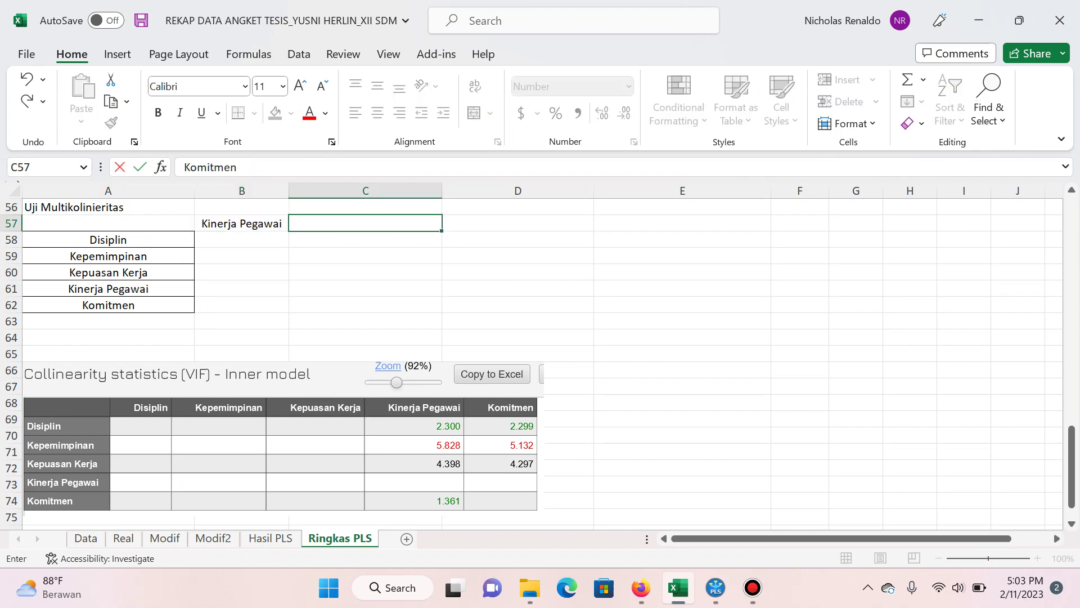
key("Return")
Step: Enter Kinerja Pegawai VIFs 2.300, 5.828, 4.398, 1.361 and Komitmen VIFs 2.299, 5.132
type("2.3")
key("Return")
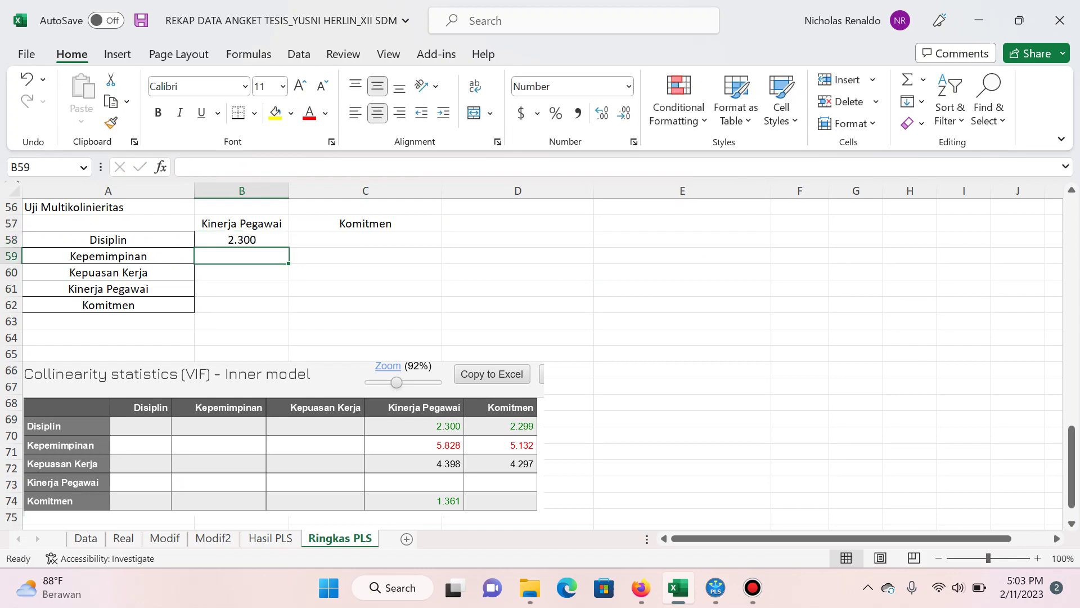
type("5")
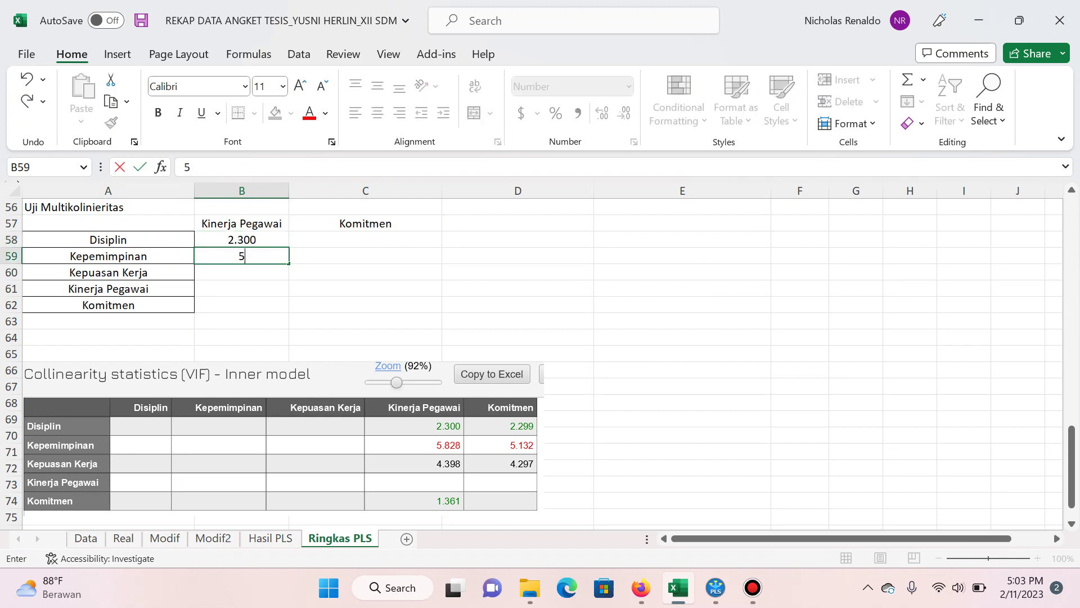
type(".82")
key("Return")
type("4")
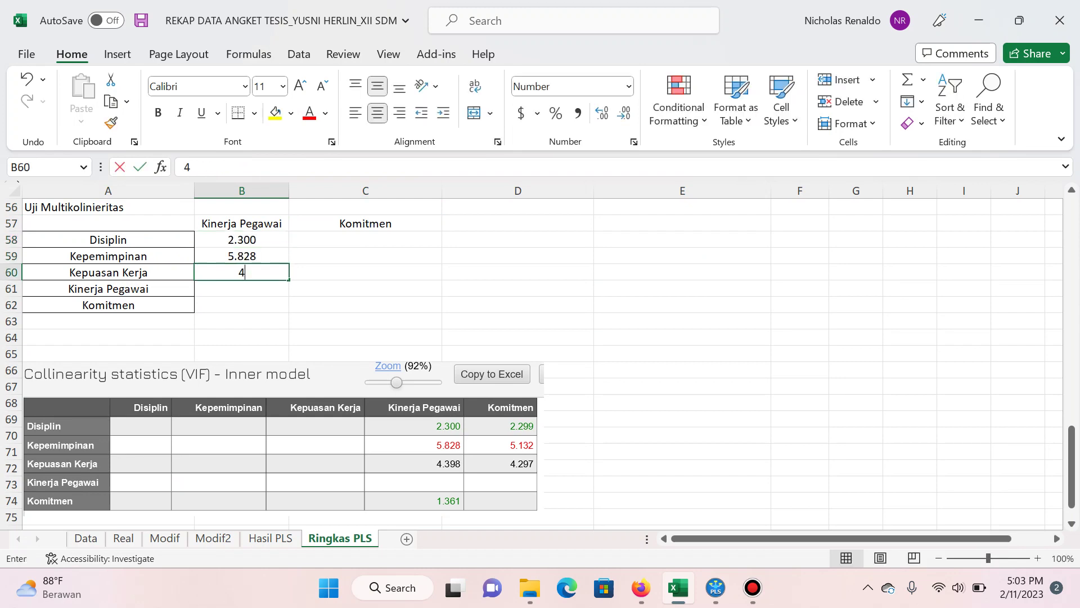
type(".398")
key("Return")
key("Return")
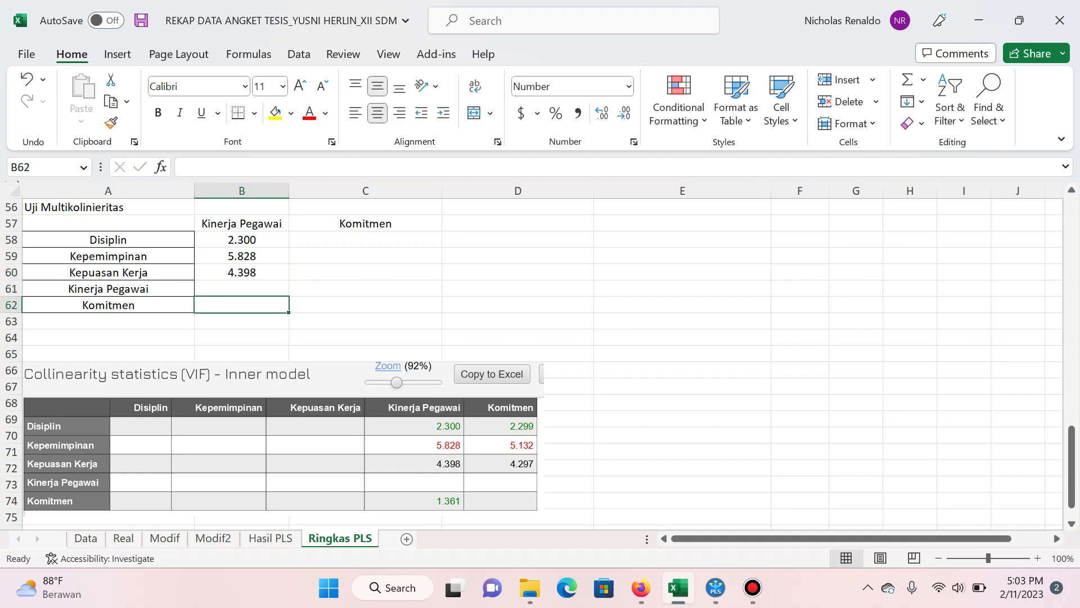
type("1.361")
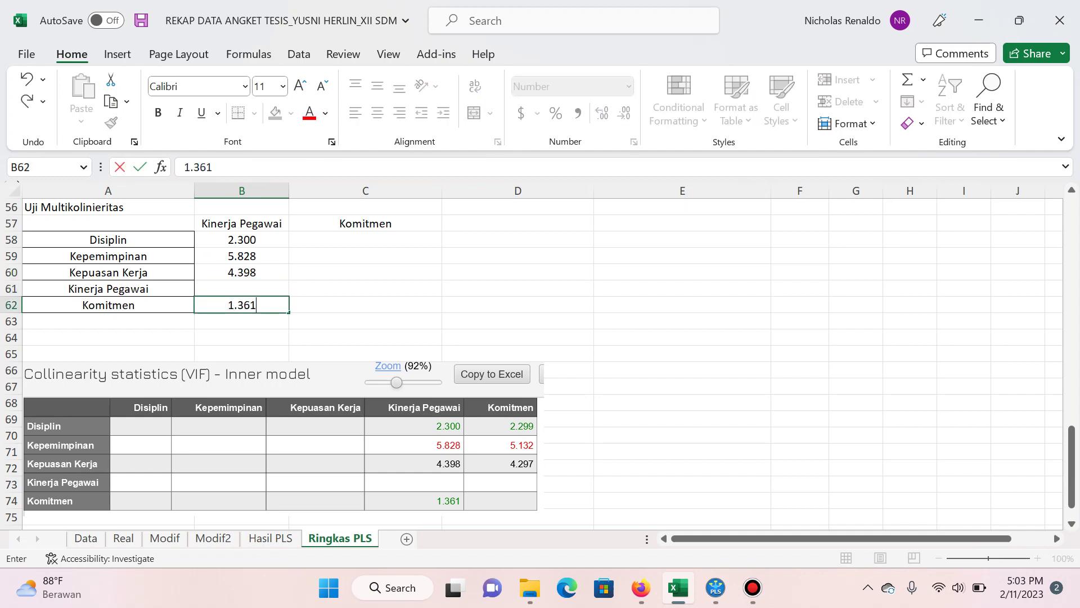
key("Up")
key("Up")
key("Up")
key("Up")
key("Right")
type("2")
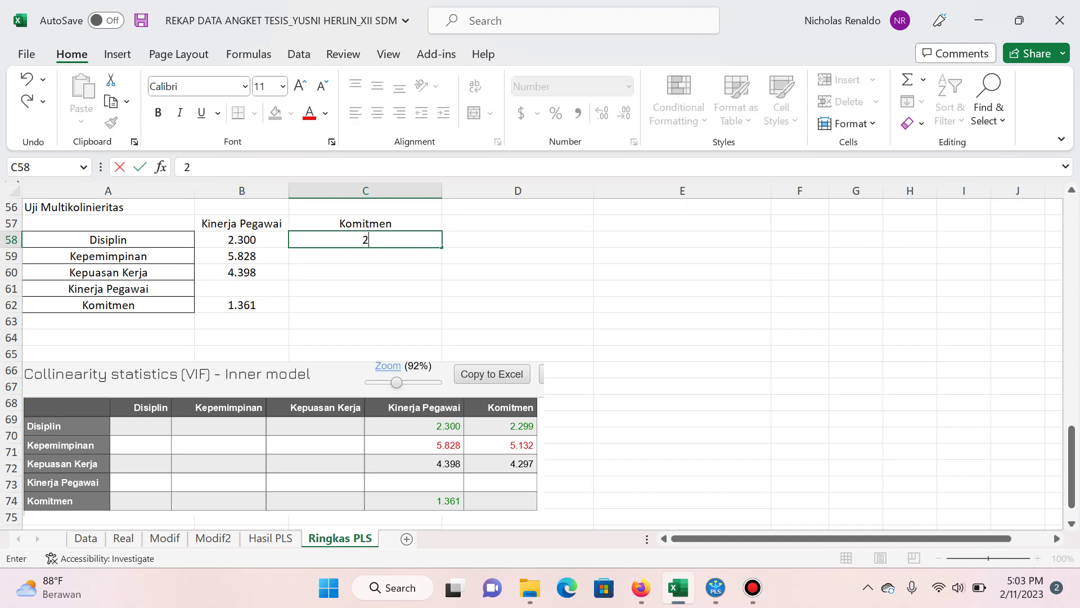
key("Return")
type("5.132")
key("Return")
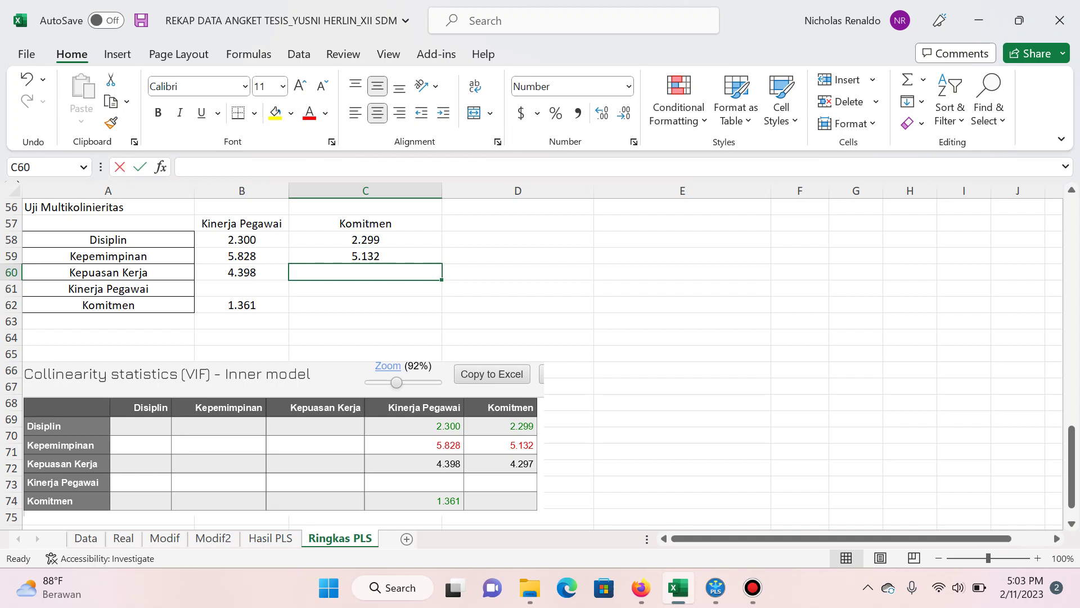
Step: Enter 4.297 for Kepuasan Kerja under Komitmen, then delete the empty Kinerja Pegawai row and the VIF picture
type("4.29")
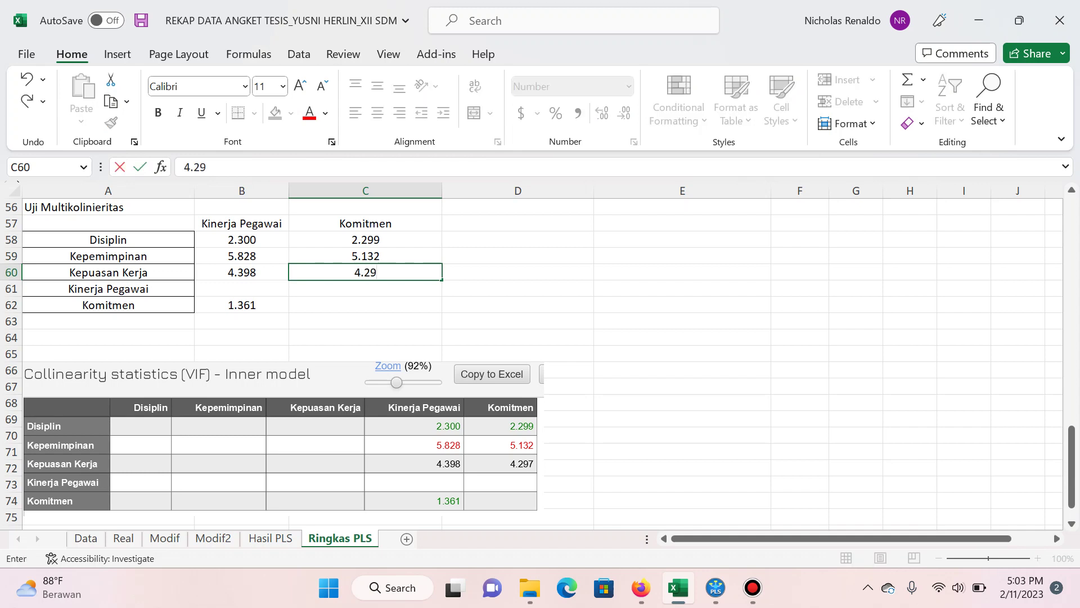
type("7")
key("Return")
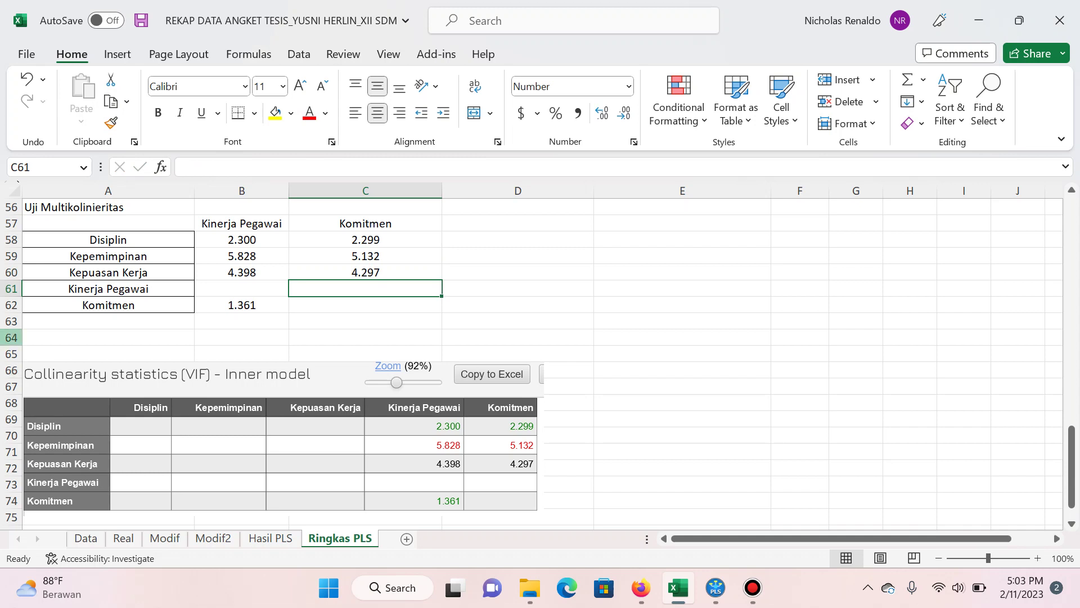
left_click(11, 288)
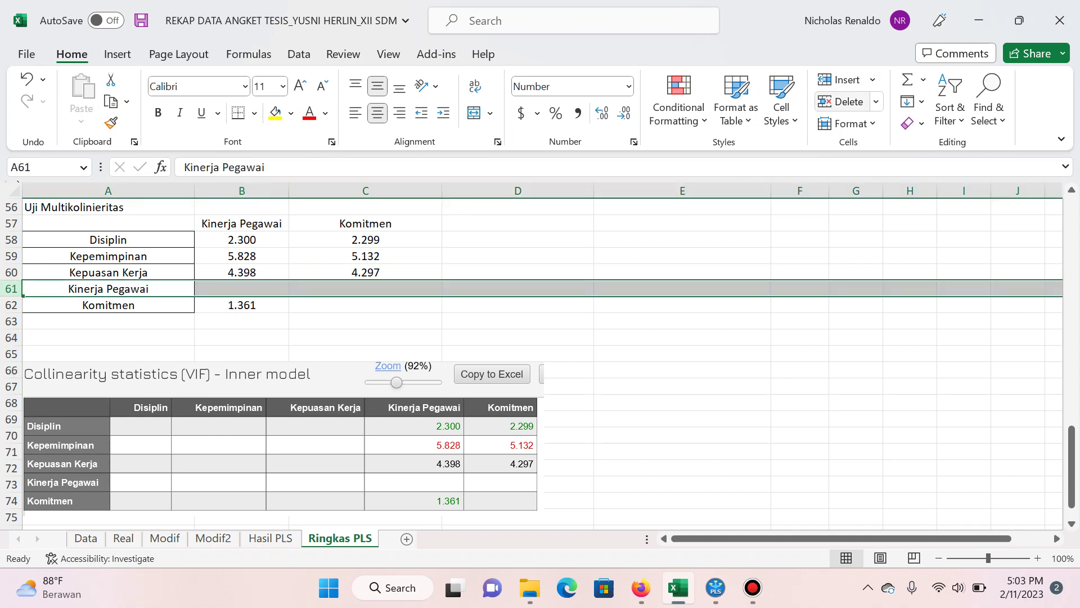
left_click(840, 101)
key("Delete")
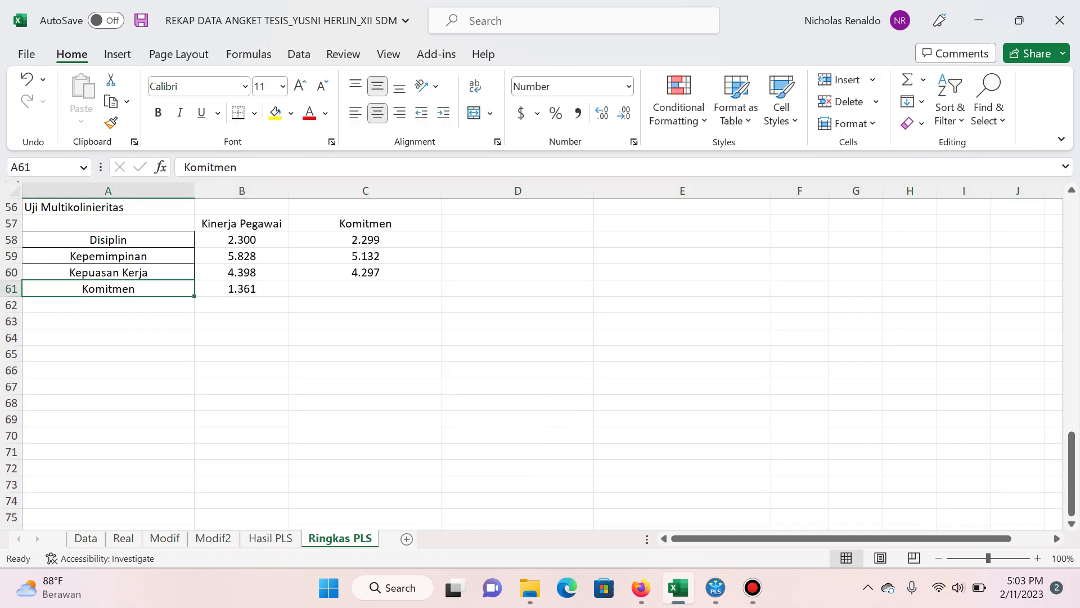
Step: Apply outline and inside borders to the VIF table A57:C61
left_click_drag(108, 225, 366, 288)
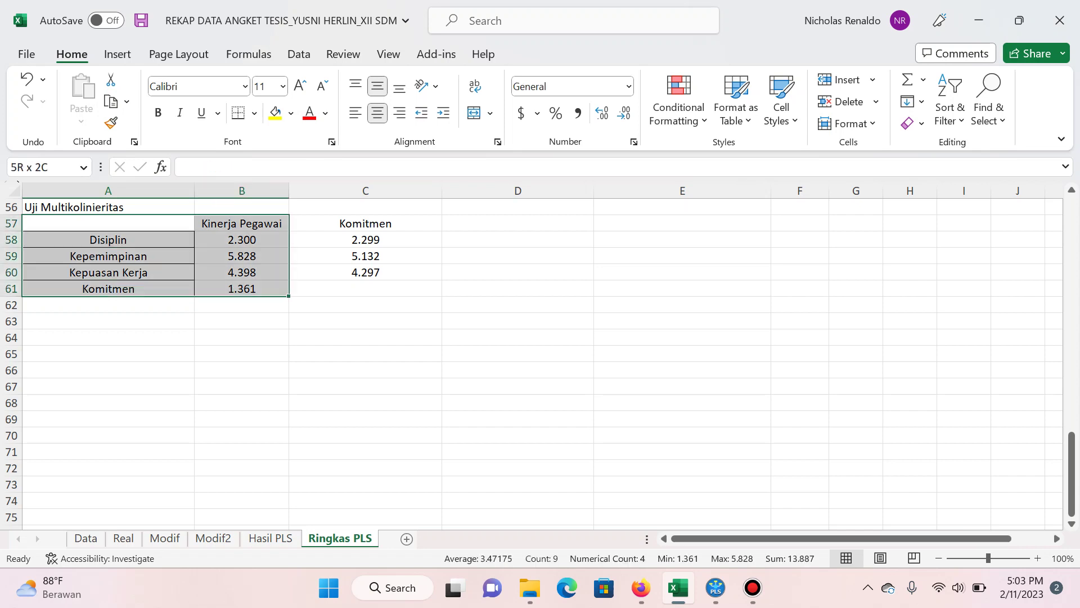
key("ctrl+1")
key("alt+o")
key("alt+i")
key("Return")
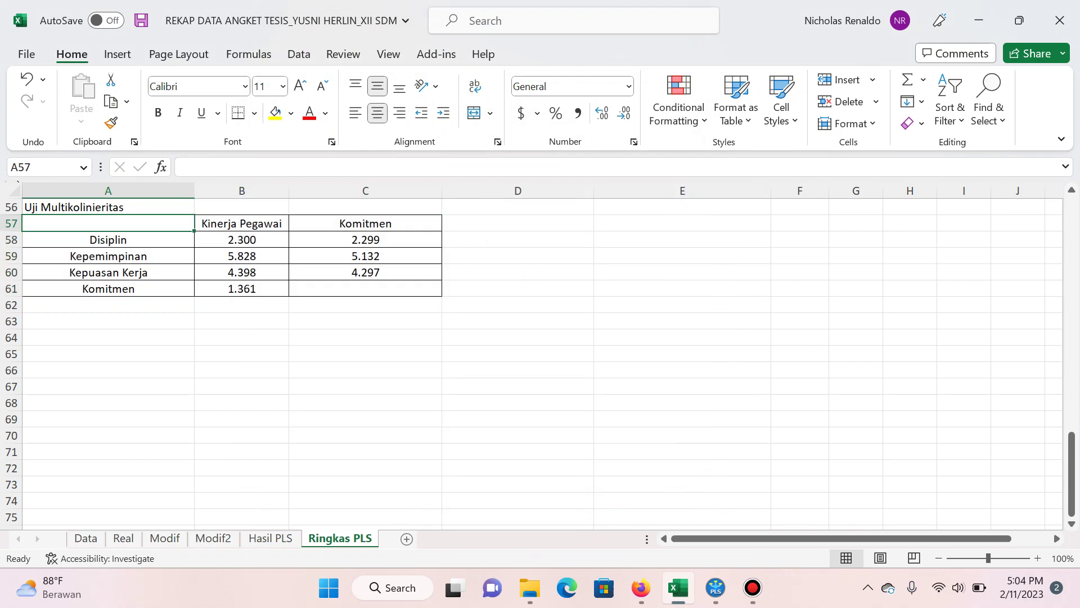
left_click(108, 223)
Step: Bring the path-coefficients picture from Hasil PLS onto Ringkas PLS near A85
key("ctrl+Page_Up")
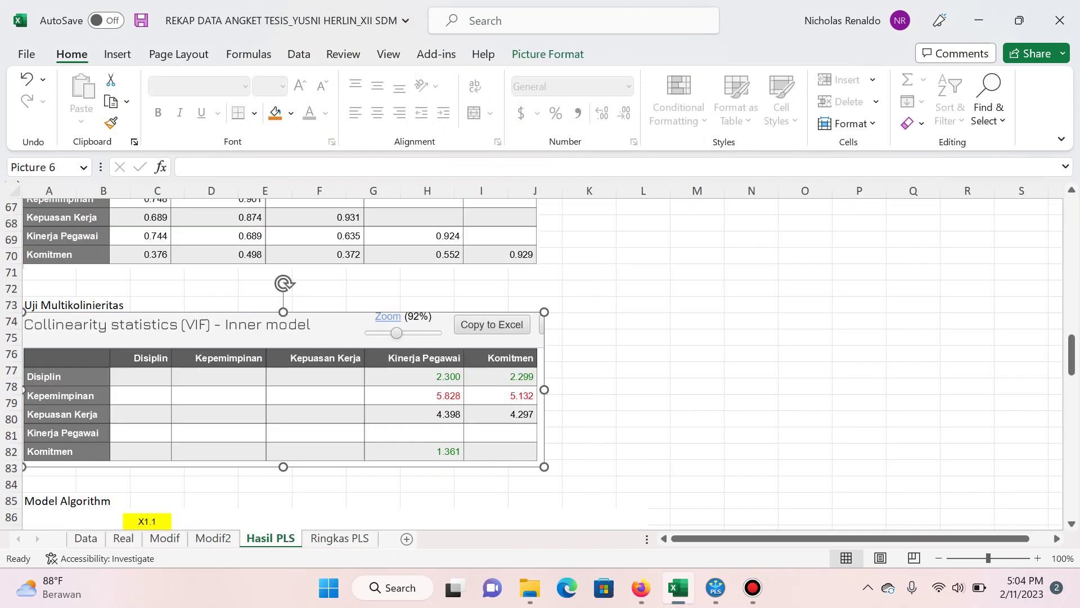
scroll(540, 107, "down", 9)
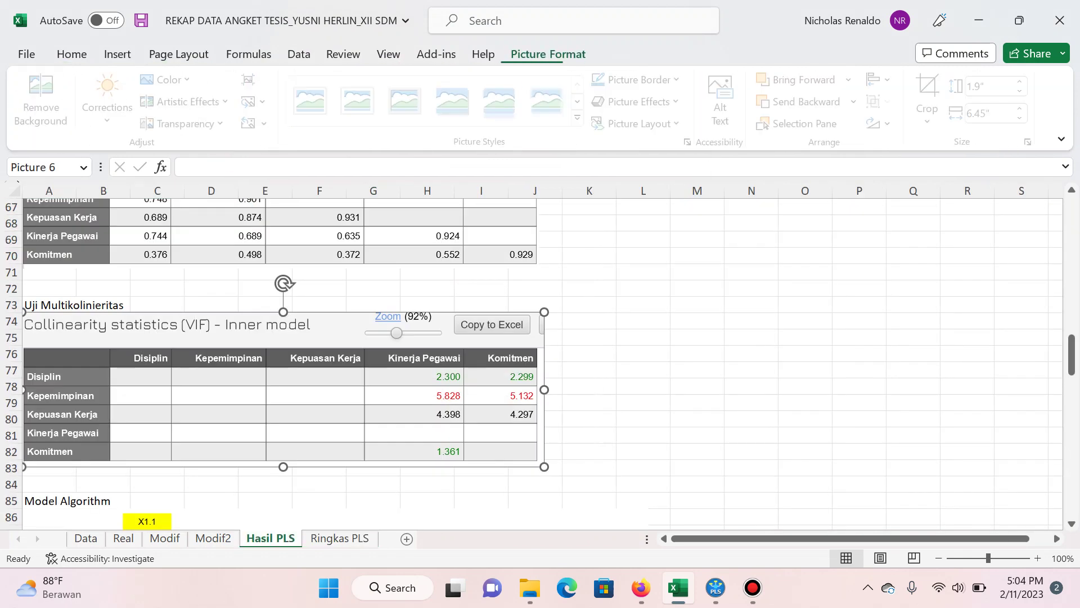
scroll(540, 360, "down", 5)
key("Tab")
key("Tab")
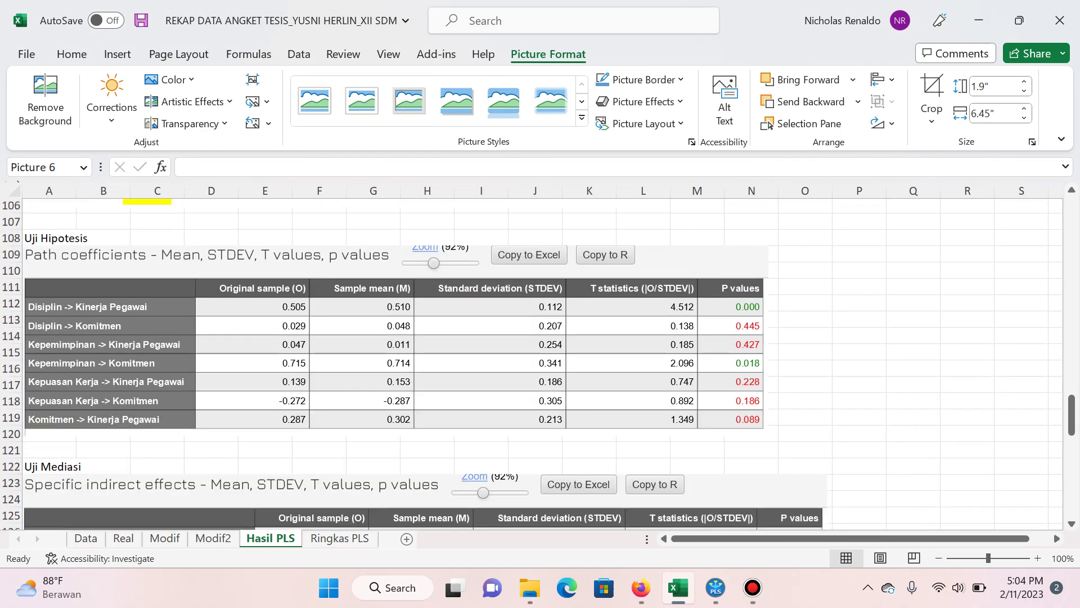
key("ctrl+Page_Down")
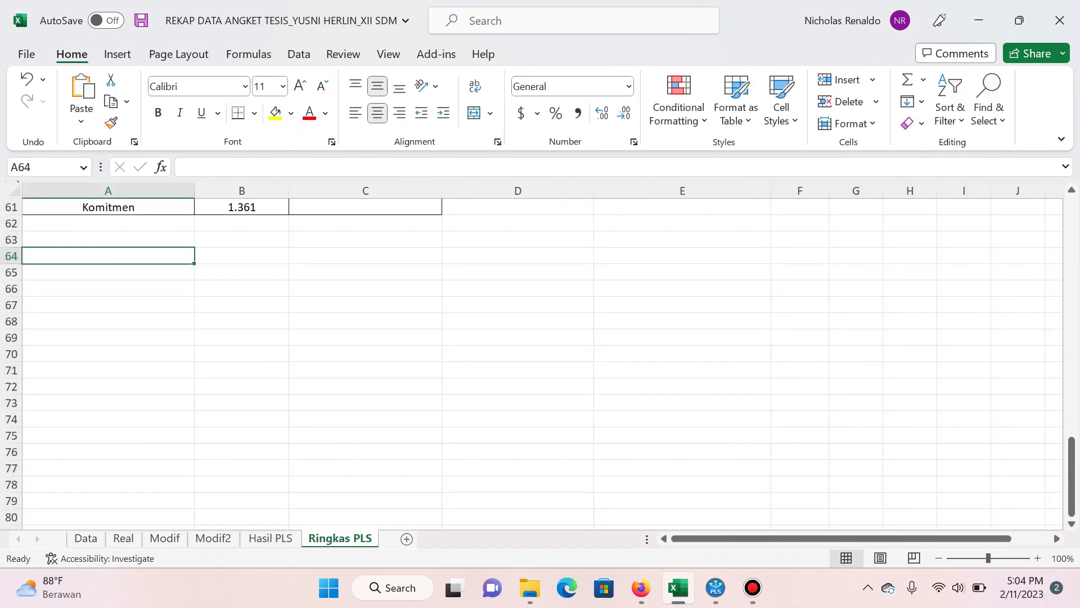
key("Down")
key("Page_Down")
key("ctrl+c")
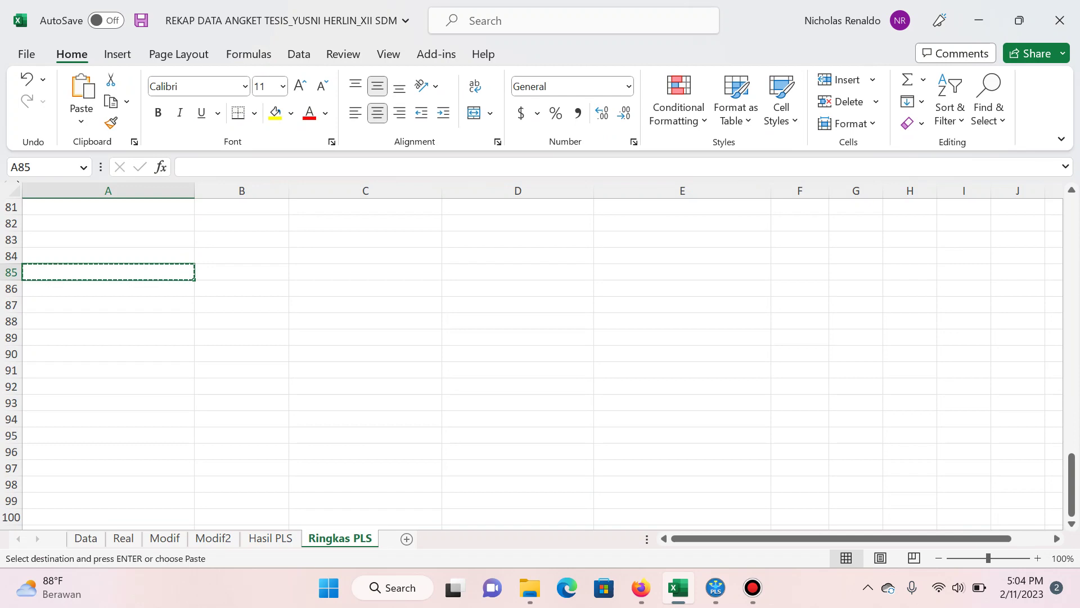
key("ctrl+v")
Step: Re-copy the path-coefficients picture to A85, then undo the misplaced paste
key("ctrl+Page_Up")
key("ctrl+c")
key("ctrl+Page_Down")
key("ctrl+v")
key("Up")
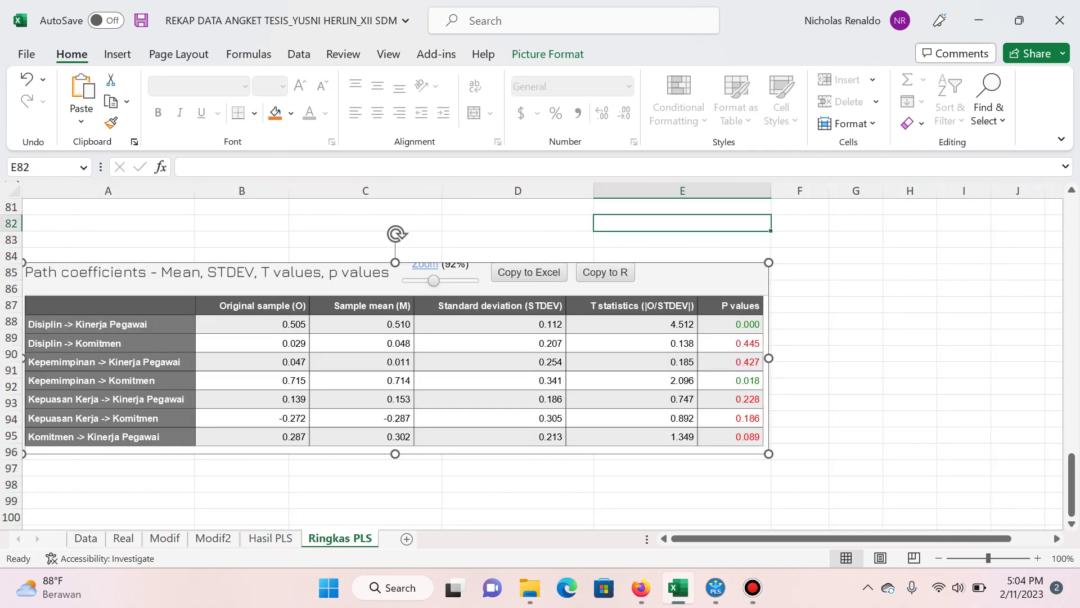
left_click(108, 224)
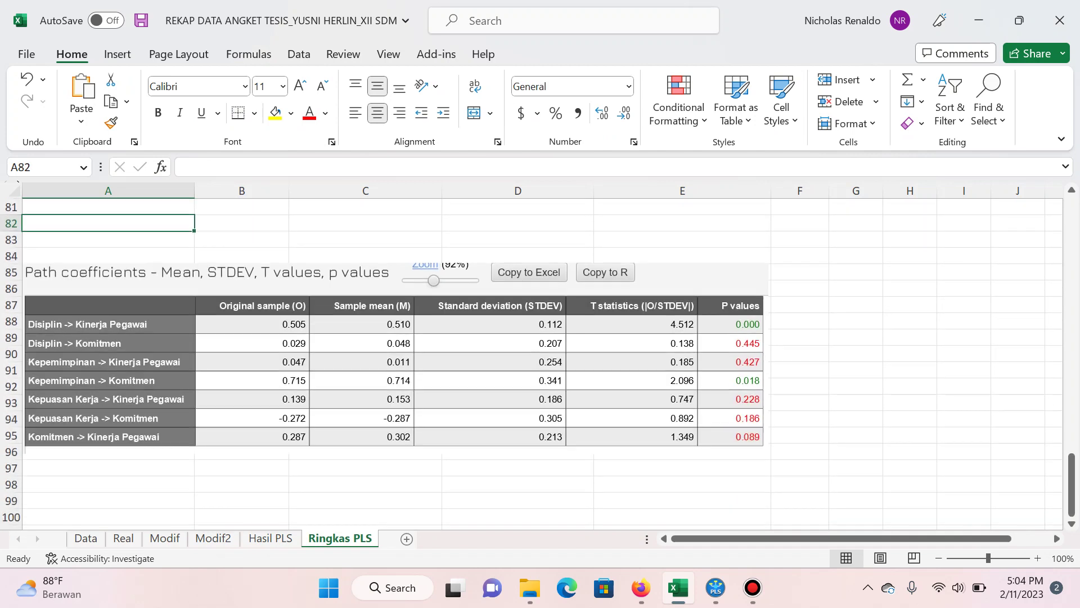
key("ctrl+z")
key("ctrl+z")
key("ctrl+z")
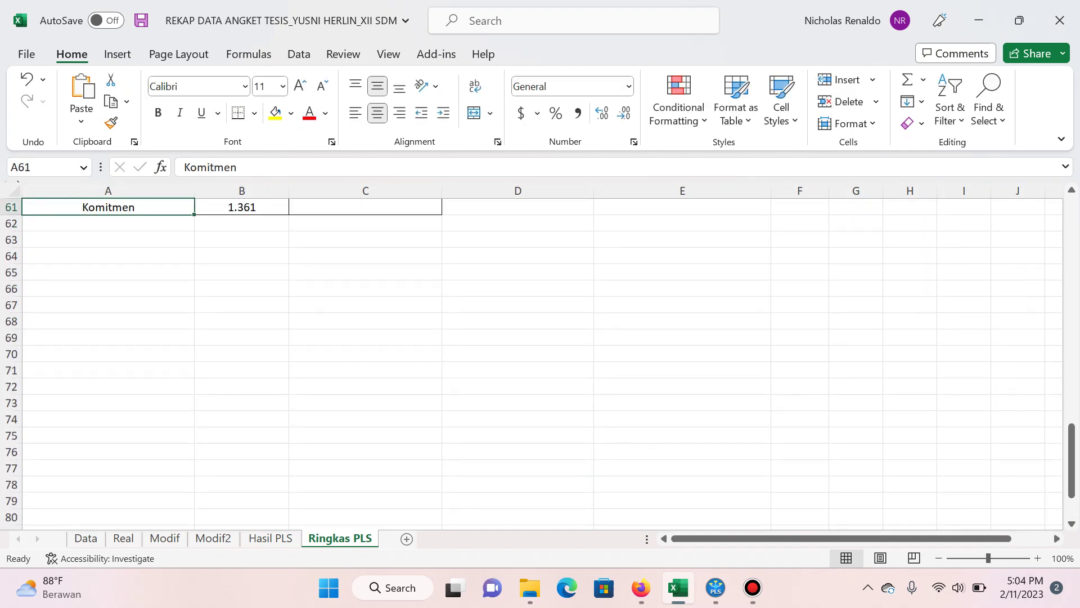
key("ctrl+z")
Step: Paste the path-coefficients picture at A72 below the VIF table
key("Down")
key("Down")
key("Down")
key("Down")
key("Down")
key("Down")
key("Down")
key("Down")
key("Down")
key("ctrl+v")
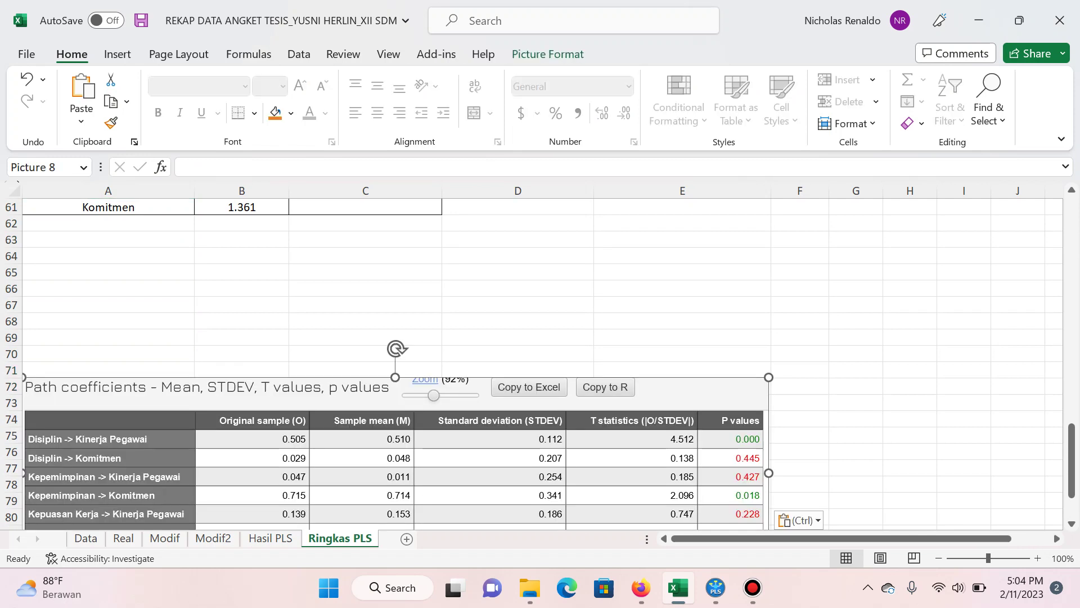
left_click(108, 240)
Step: Put the Uji Hipotesis heading from Hasil PLS into A63
type("Uji Med")
type("i")
key("Return")
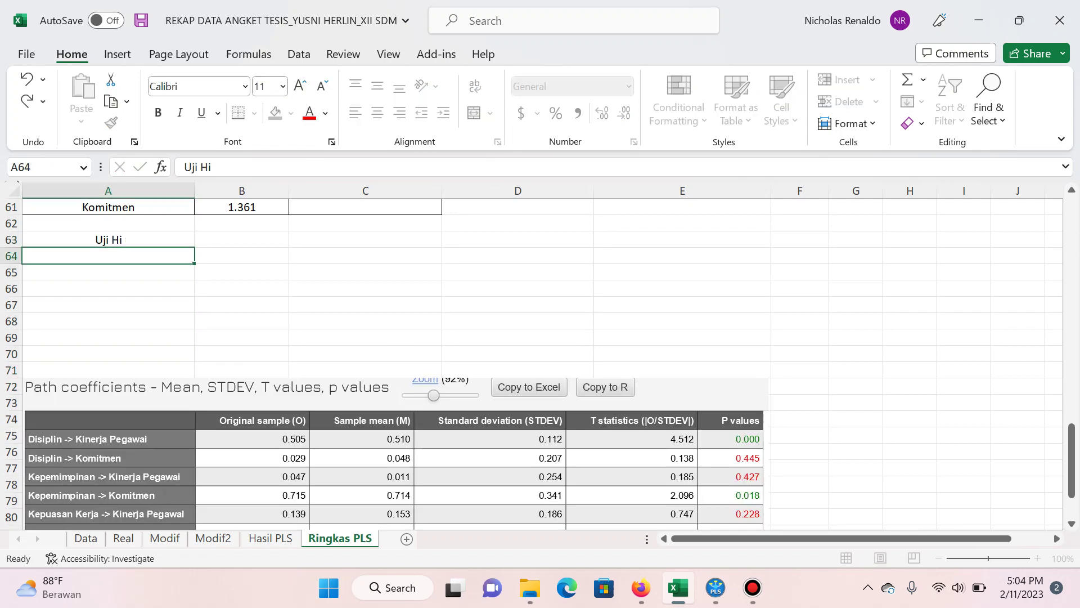
key("ctrl+Page_Up")
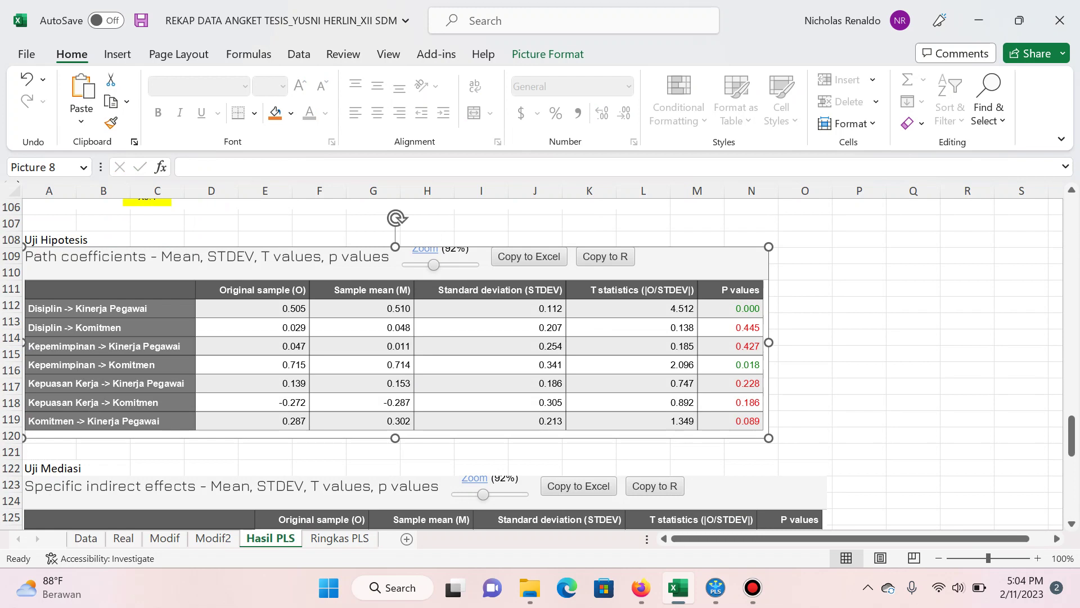
left_click(49, 223)
key("Down")
key("ctrl+c")
key("ctrl+Page_Down")
key("Up")
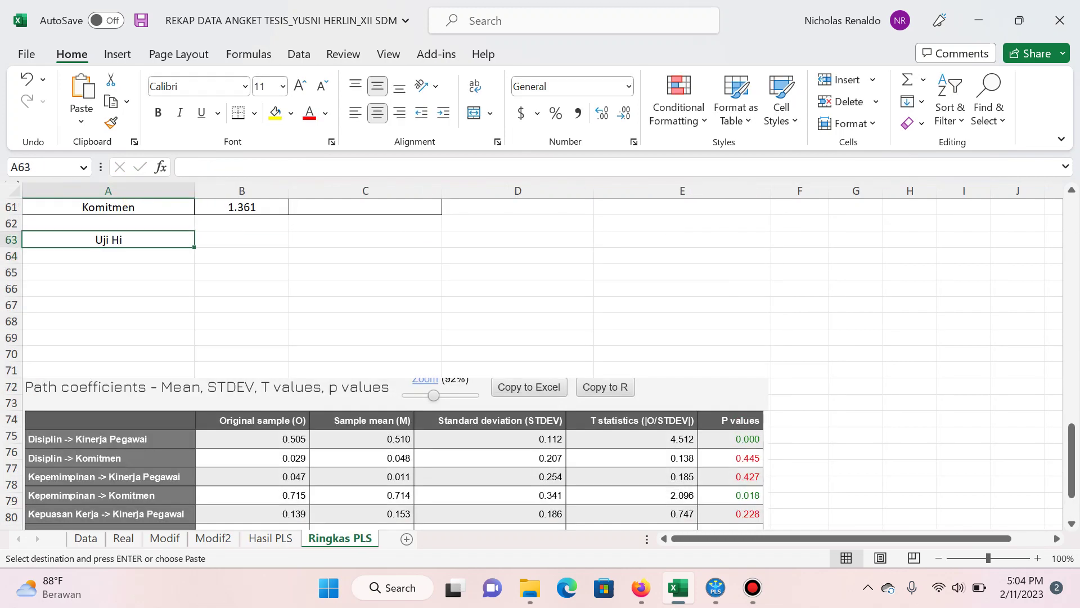
key("Return")
Step: Enter Disiplin -> Kinerja Pegawai in A65 and Disiplin -> Komitmen in A66
key("Down")
type("Disiplin ")
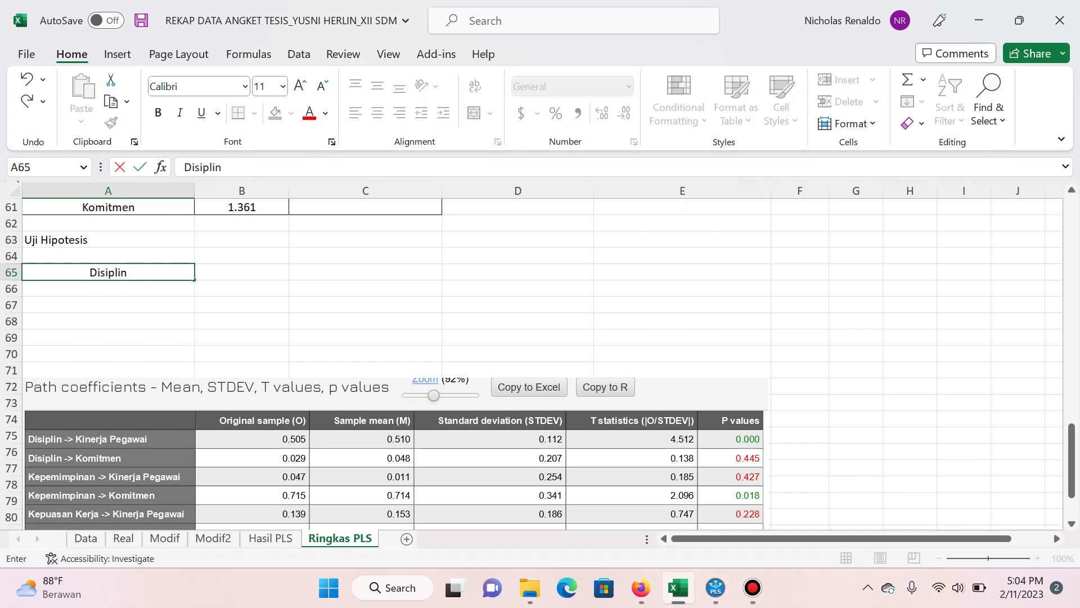
type("-> Kinerja Pegawai")
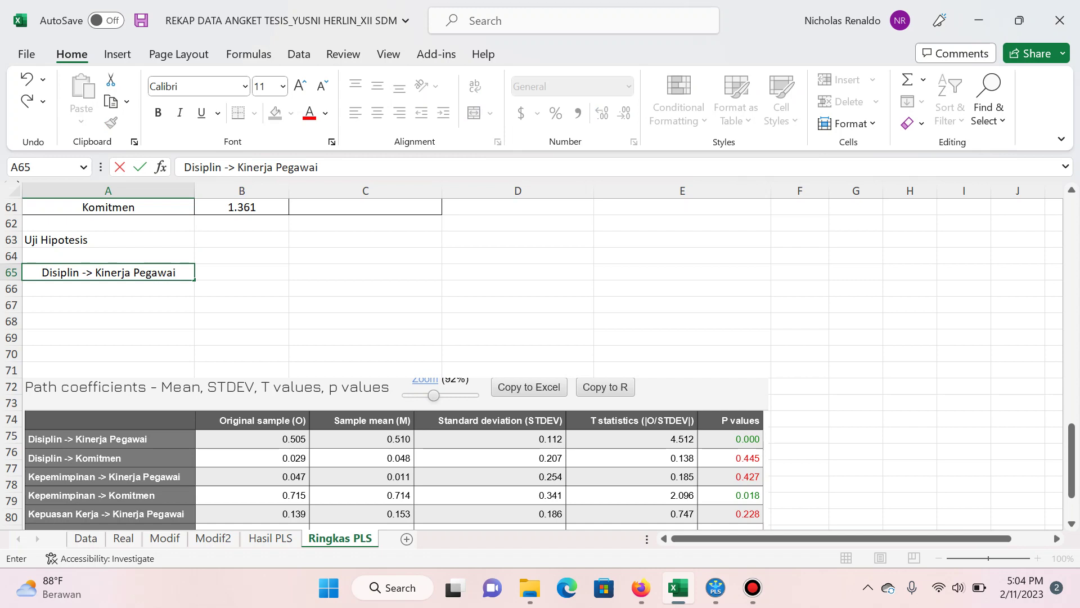
key("Return")
key("ctrl+d")
key("F2")
key("ctrl+shift+Left")
key("ctrl+shift+Left")
type("Komitmen")
key("Return")
Step: Copy the two Disiplin path labels into A67:A68
key("Up")
key("Up")
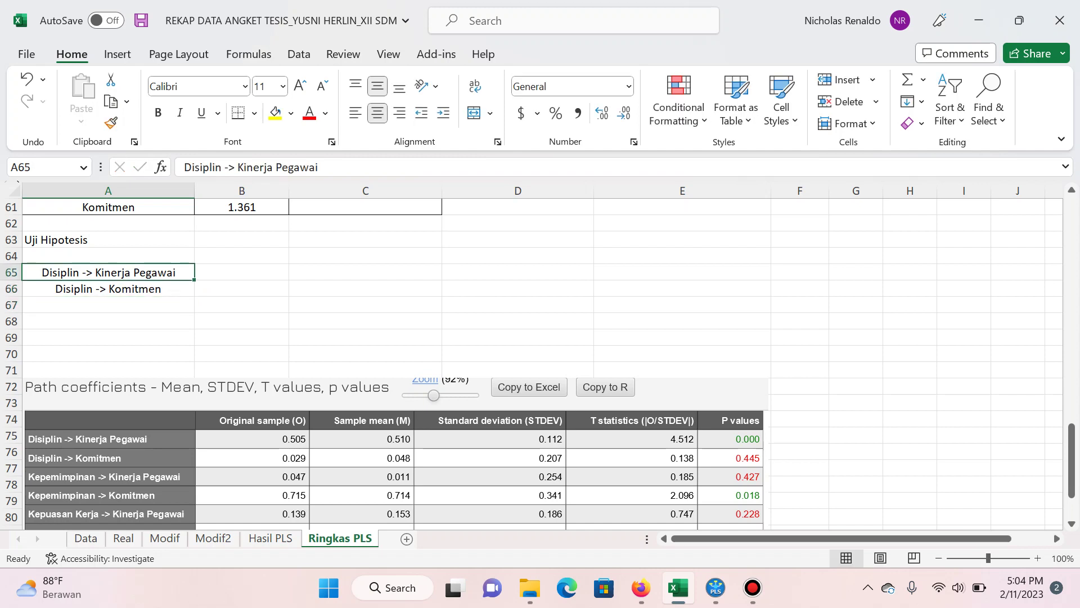
key("ctrl+c")
key("Down")
key("Down")
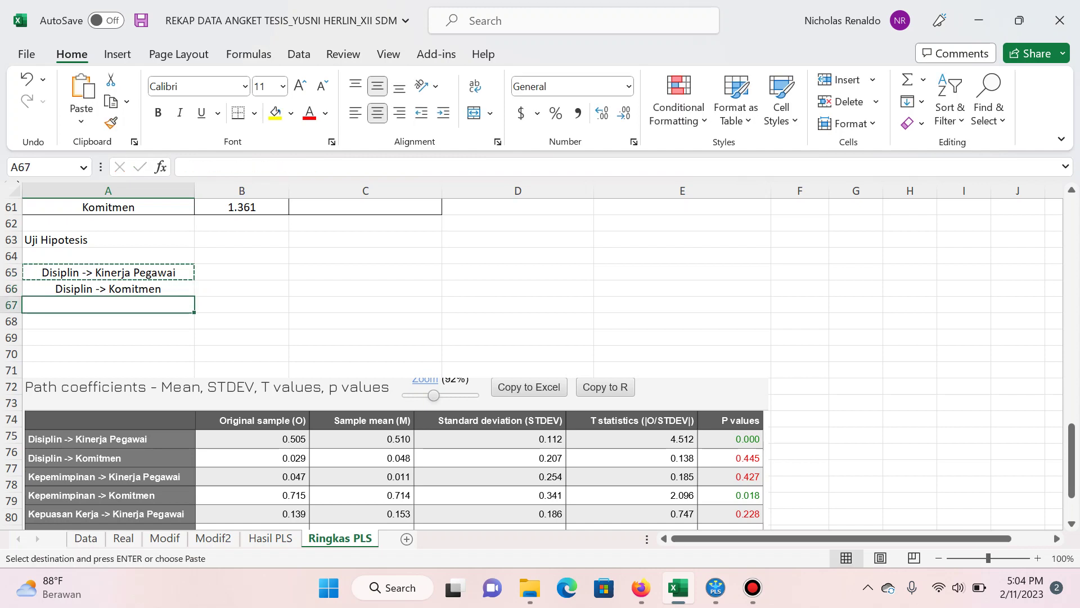
key("Up")
key("Up")
key("shift+Down")
key("ctrl+c")
key("Down")
key("Down")
key("Return")
Step: Change A67:A68 to Kepemimpinan -> Kinerja Pegawai and Kepemimpinan -> Komitmen
double_click(60, 304)
double_click(60, 304)
type("Kepemimpinan")
key("ctrl+shift+Left")
key("Return")
double_click(73, 321)
double_click(73, 322)
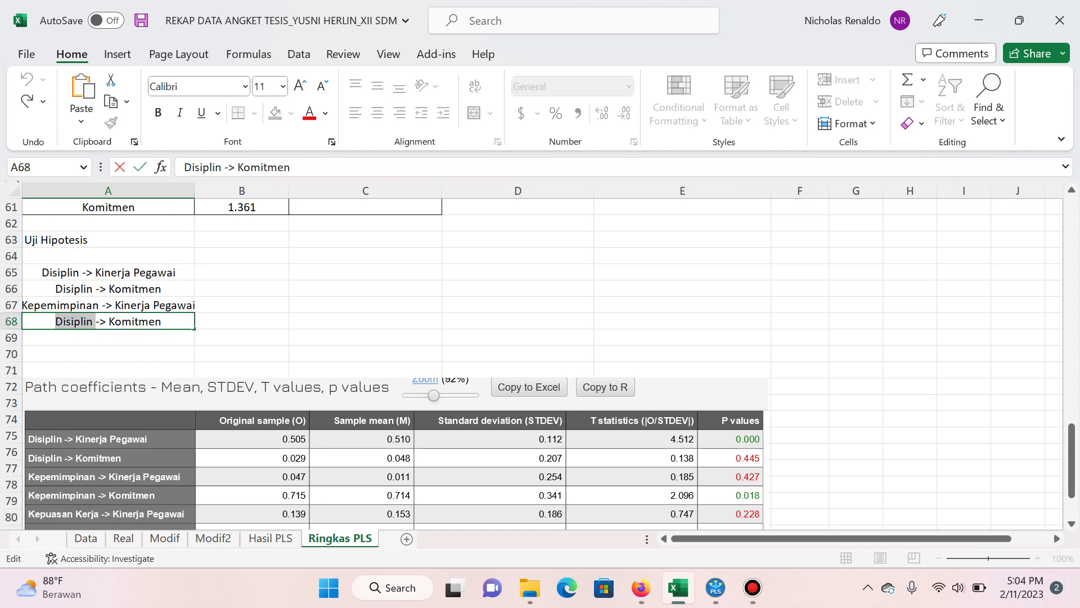
key("ctrl+v")
key("Return")
Step: Copy the two Kepemimpinan path labels into A69:A70
left_click_drag(194, 190, 204, 190)
scroll(203, 281, "down", 2)
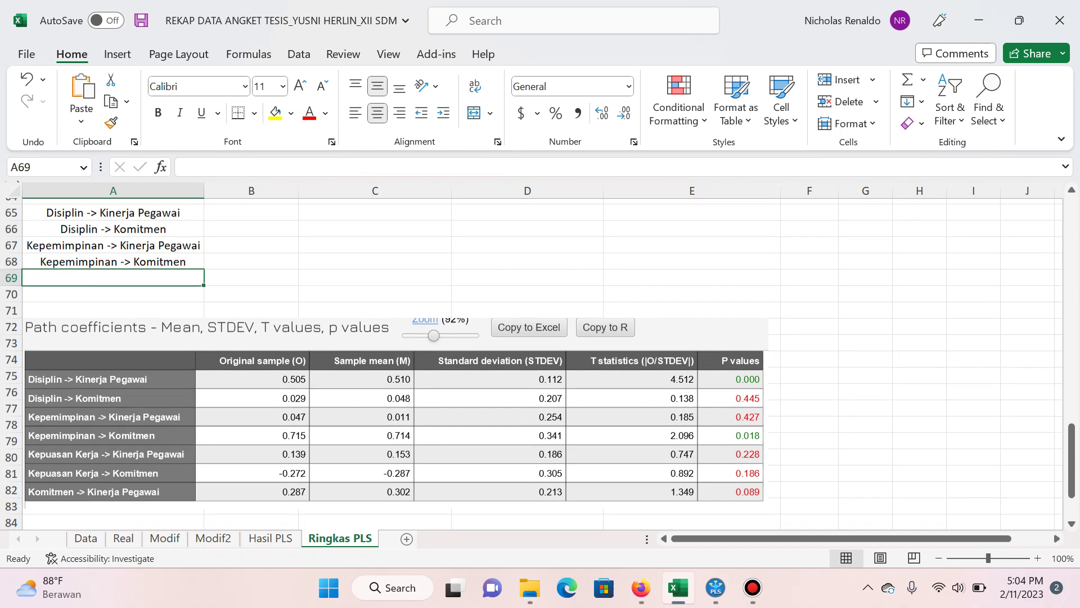
type("Kep")
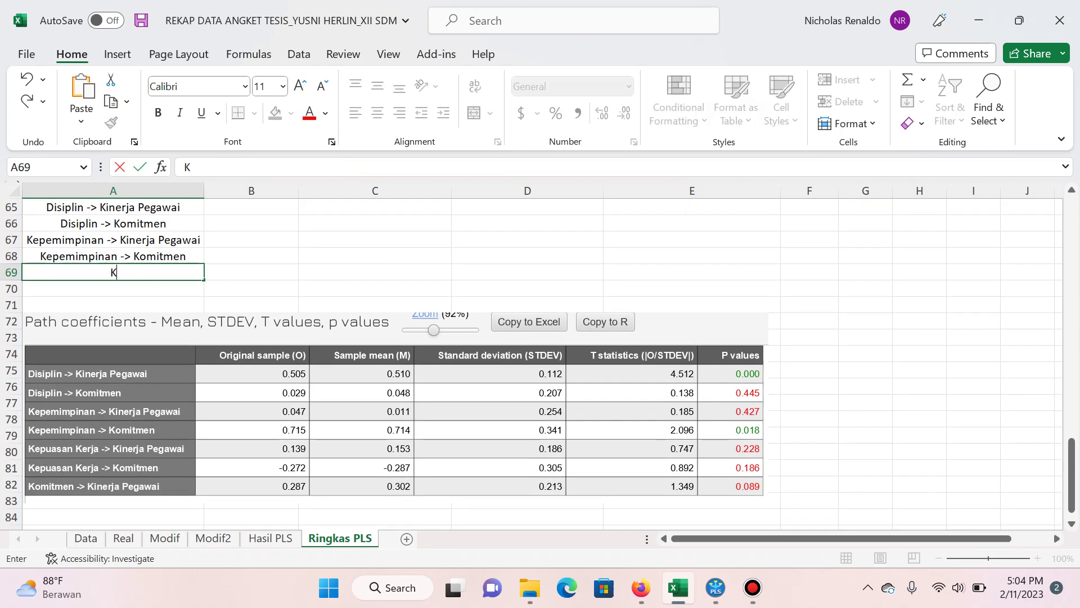
key("Return")
left_click(113, 240)
key("shift+Down")
key("ctrl+c")
key("Down")
key("Down")
key("Return")
Step: Change A69:A70 to Kepuasan Kerja -> Kinerja Pegawai and Kepuasan Kerja -> Komitmen
key("F2")
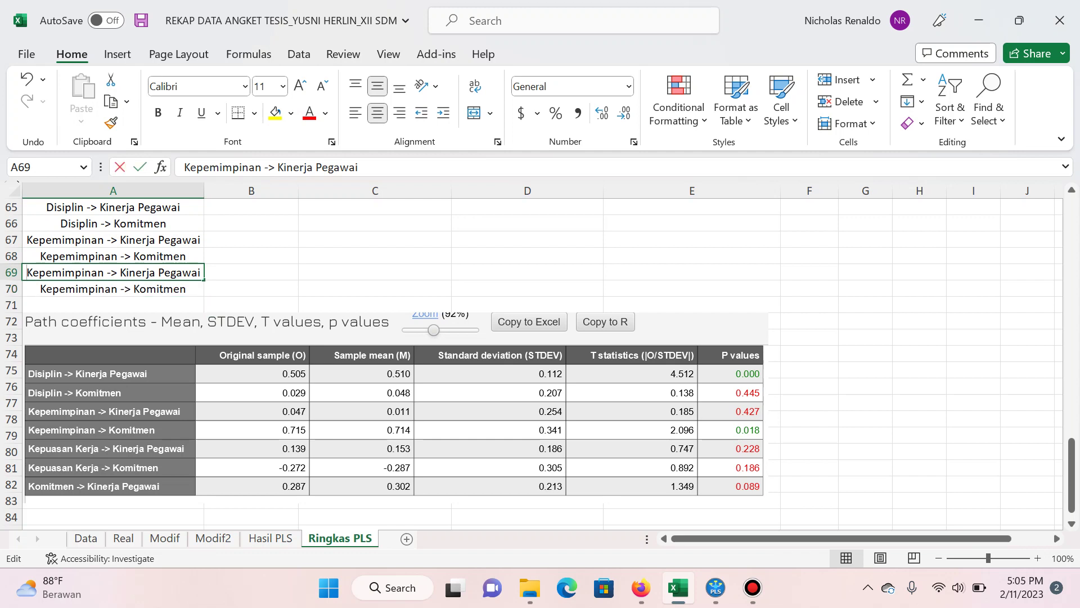
key("BackSpace")
key("BackSpace")
key("BackSpace")
type("uasan kerja")
key("Left")
key("Left")
key("Left")
key("BackSpace")
type("K")
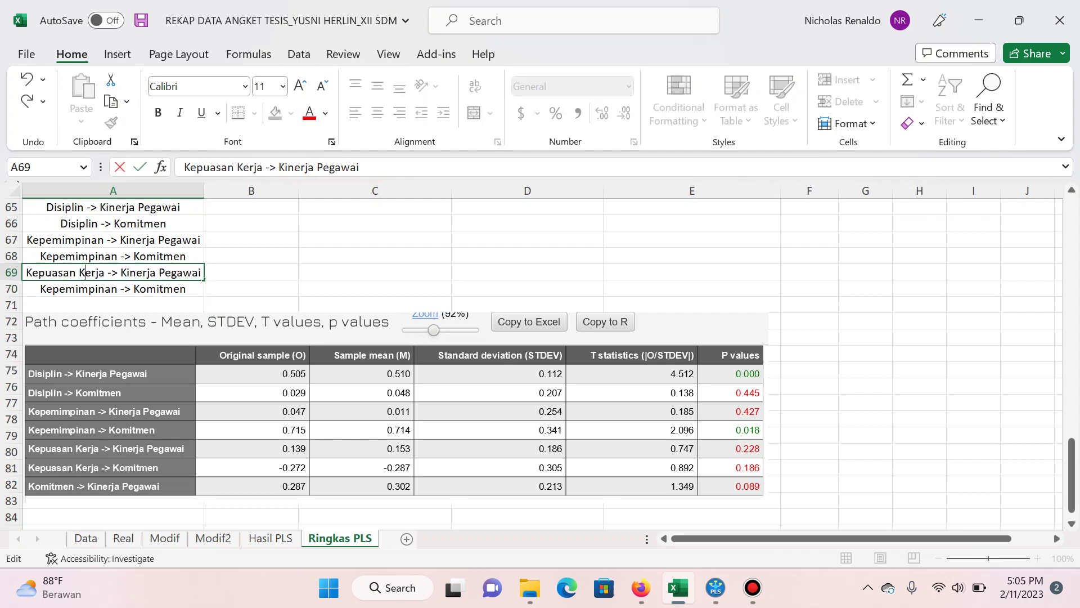
key("Return")
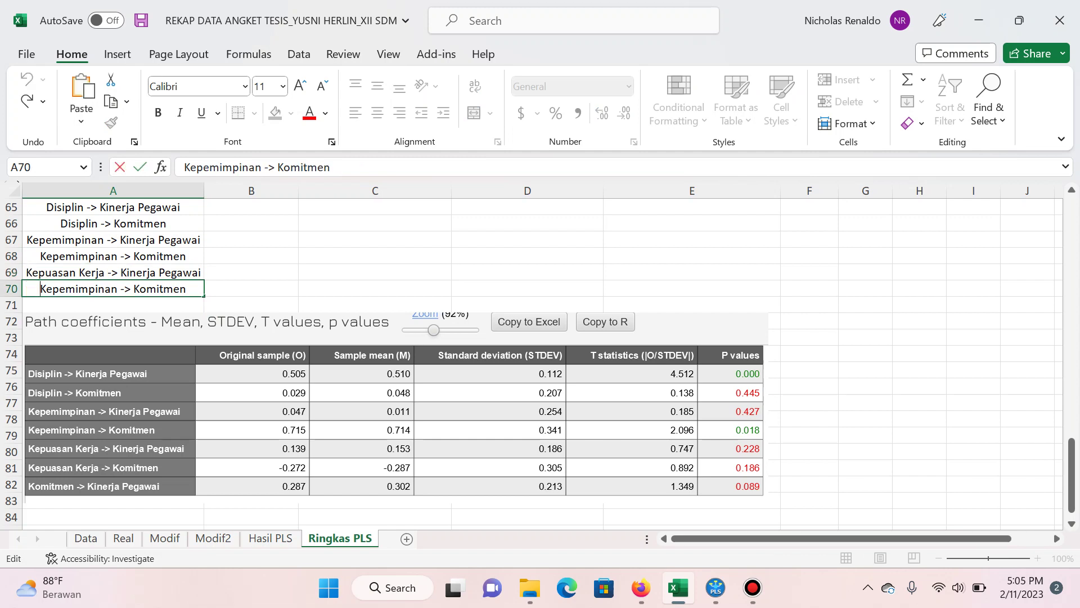
type("Kepuasan Kerja")
key("Return")
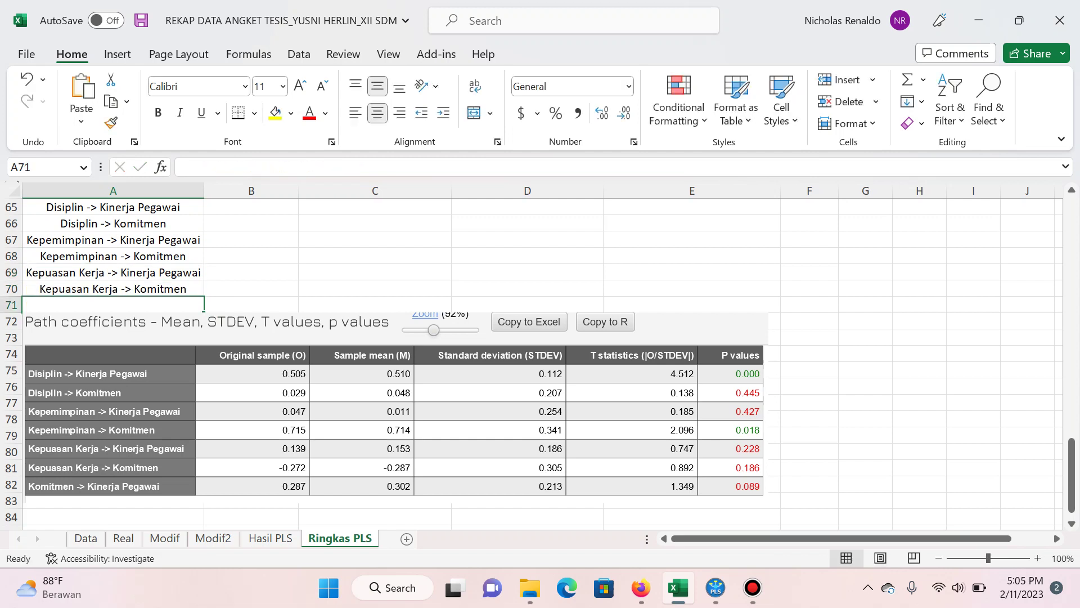
Step: Widen column A and add Komitmen -> Kinerja Pegawai in A71
left_click_drag(204, 190, 205, 190)
key("Up")
key("Up")
key("ctrl+c")
key("Down")
key("Down")
key("Return")
key("F2")
key("ctrl+shift+Right")
key("ctrl+shift+Right")
type("Komitmen")
key("Return")
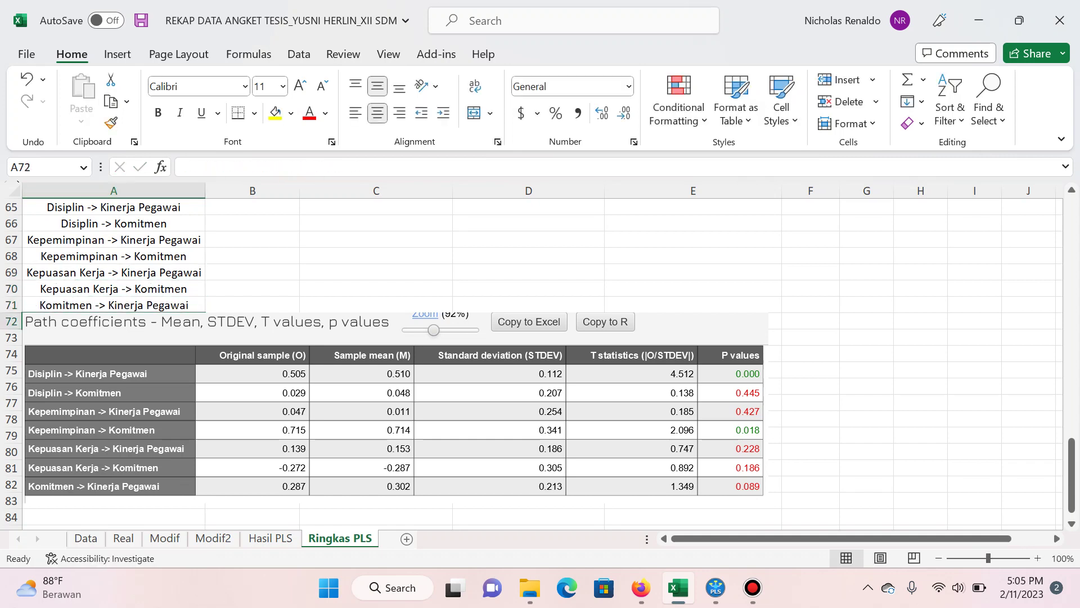
scroll(529, 360, "up", 2)
scroll(528, 360, "down", 1)
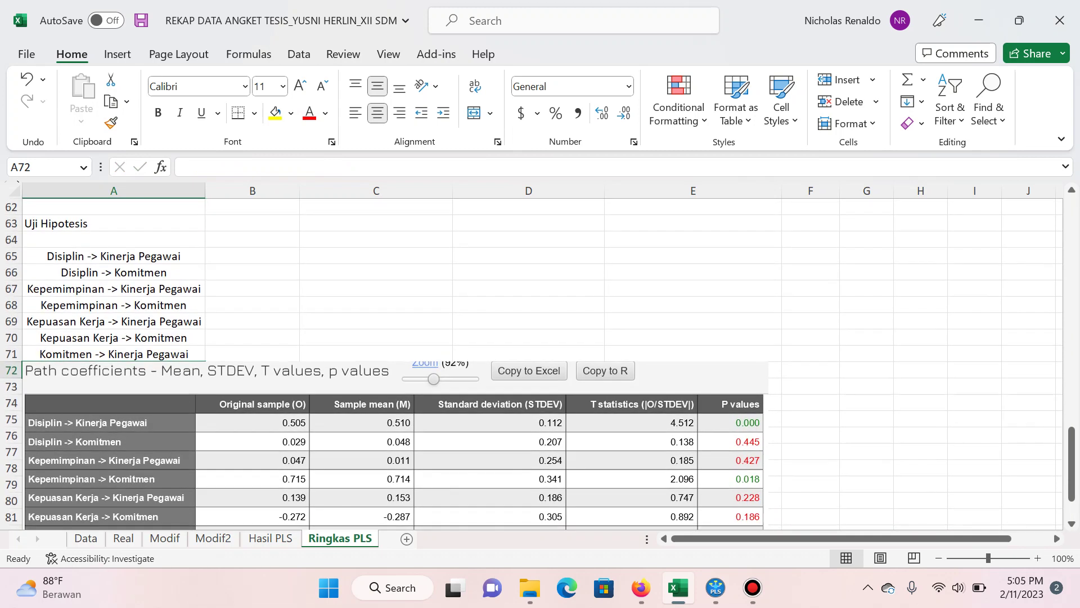
Step: Enter headers Original sample (O), Sample mean (M), Standard deviation (STDEV), T statistics (|O/STDEV|) in B64:E64
left_click(252, 271)
key("Up")
key("Up")
type("Original sample (O)")
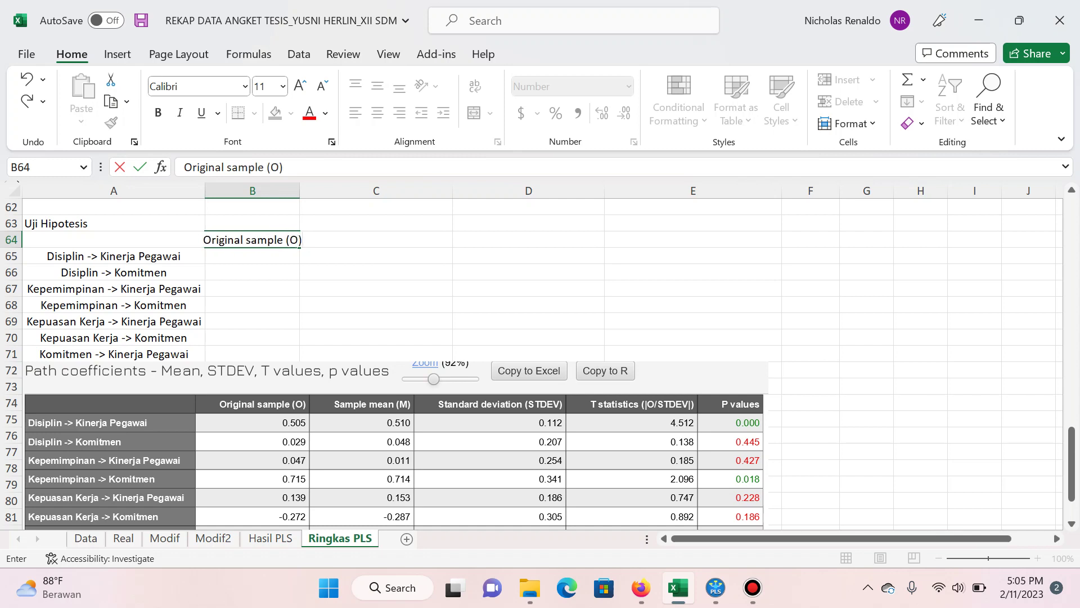
left_click(375, 239)
type("Sample mean (M)")
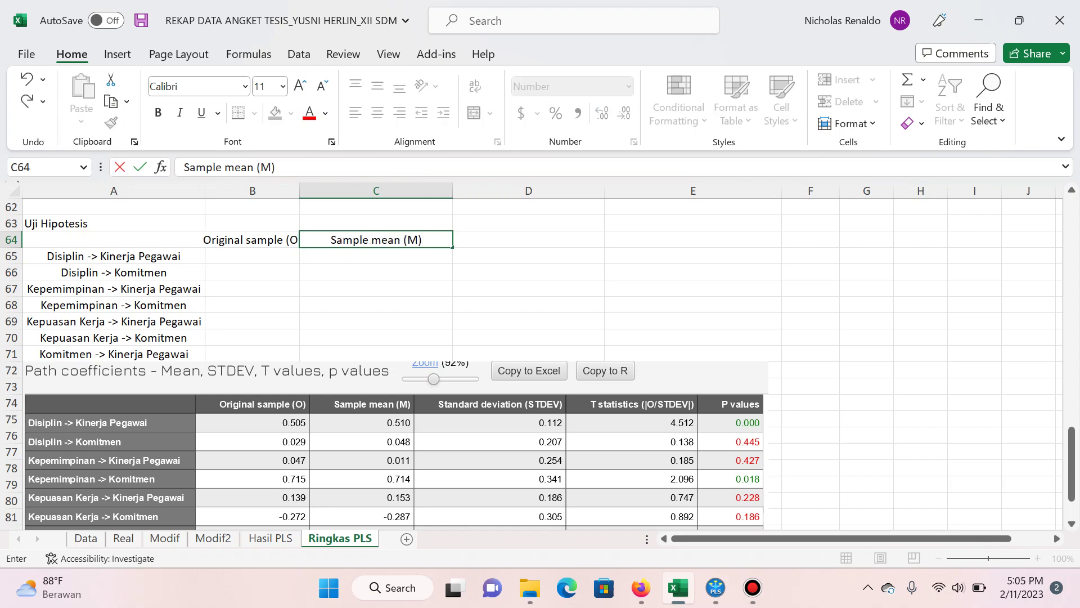
key("Tab")
type("andard deviation")
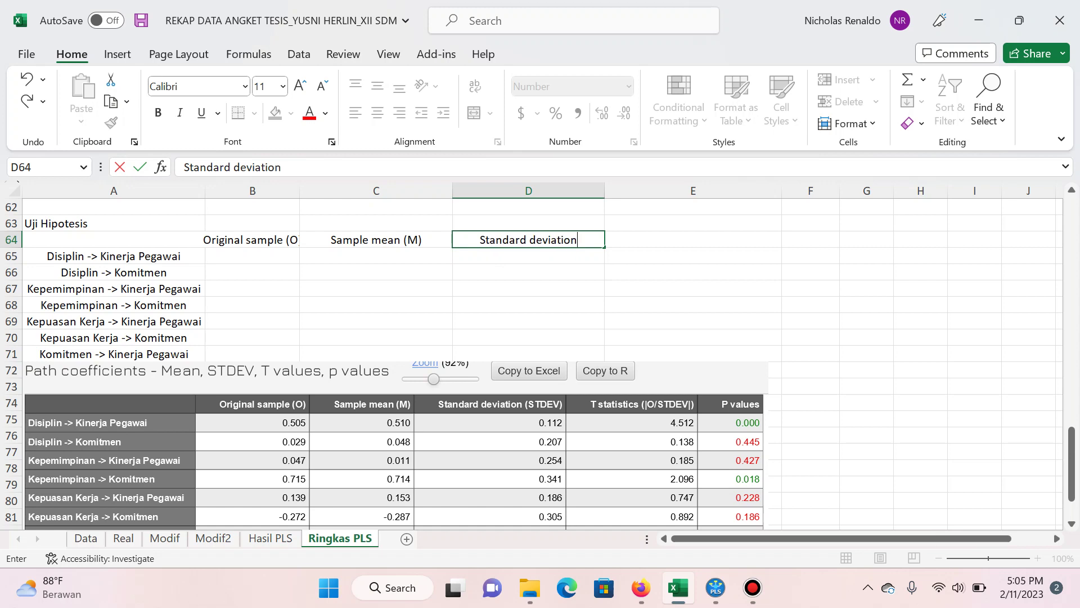
type(" (STDEV)")
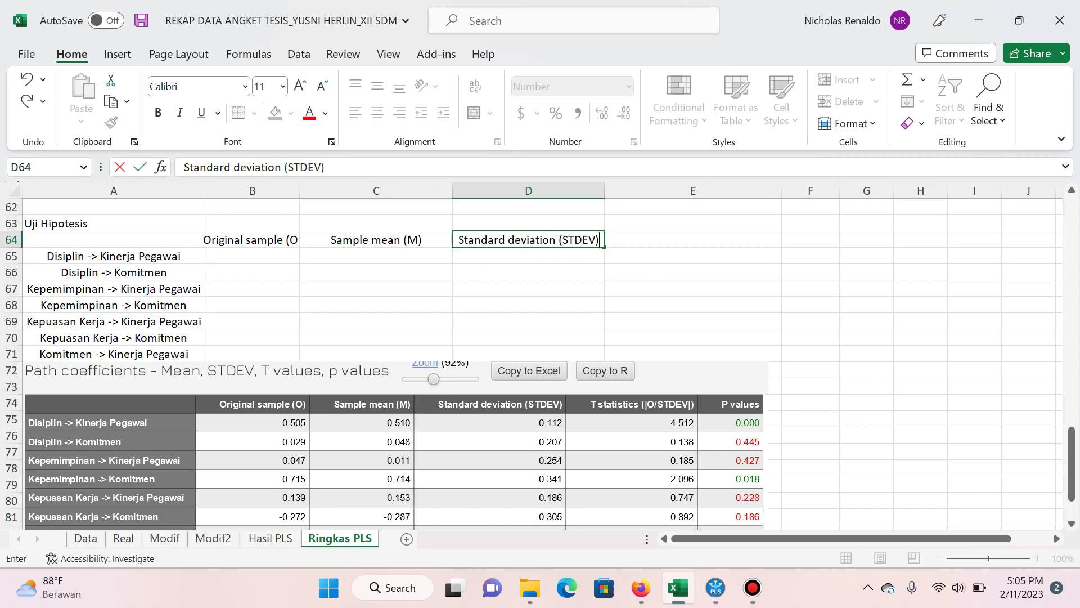
key("Tab")
type("T statistics (")
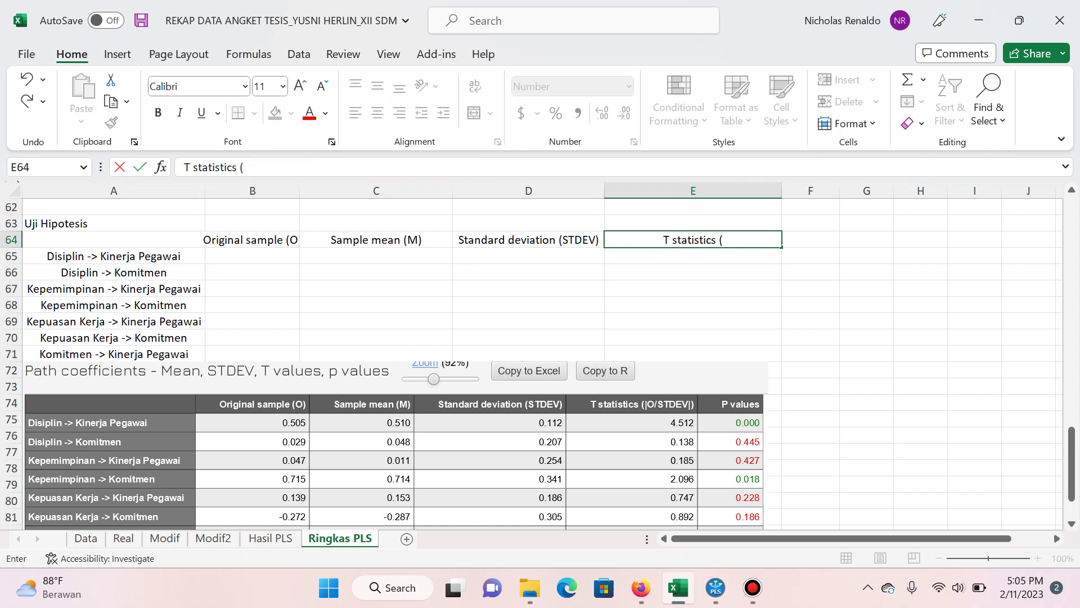
type("|O/STDEV")
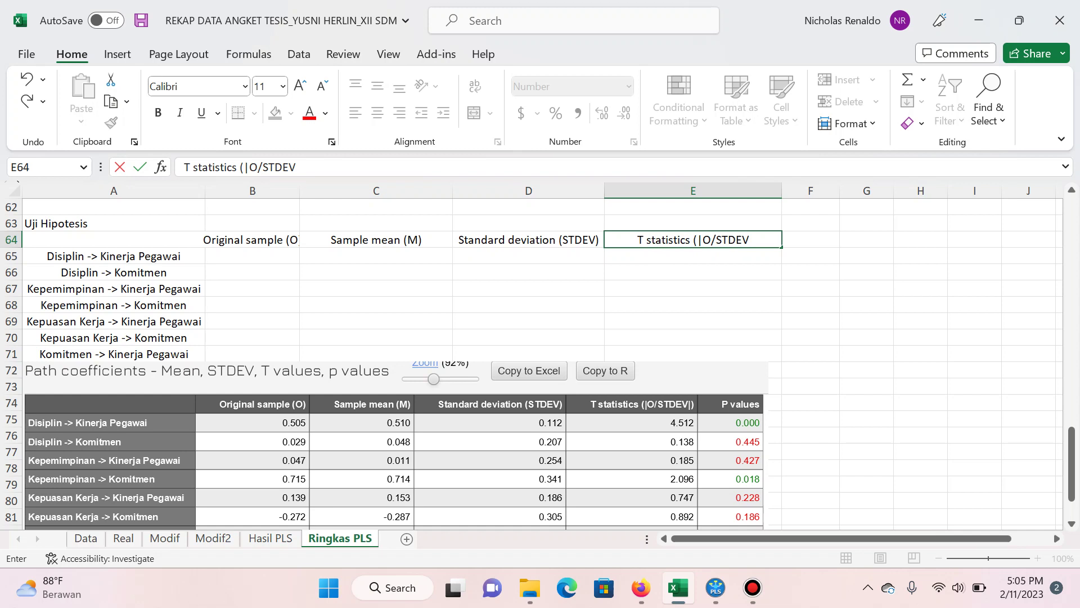
type("|)")
key("Tab")
Step: Add the P values header in F64, correcting the misspelled 'P valules'
type("P valules")
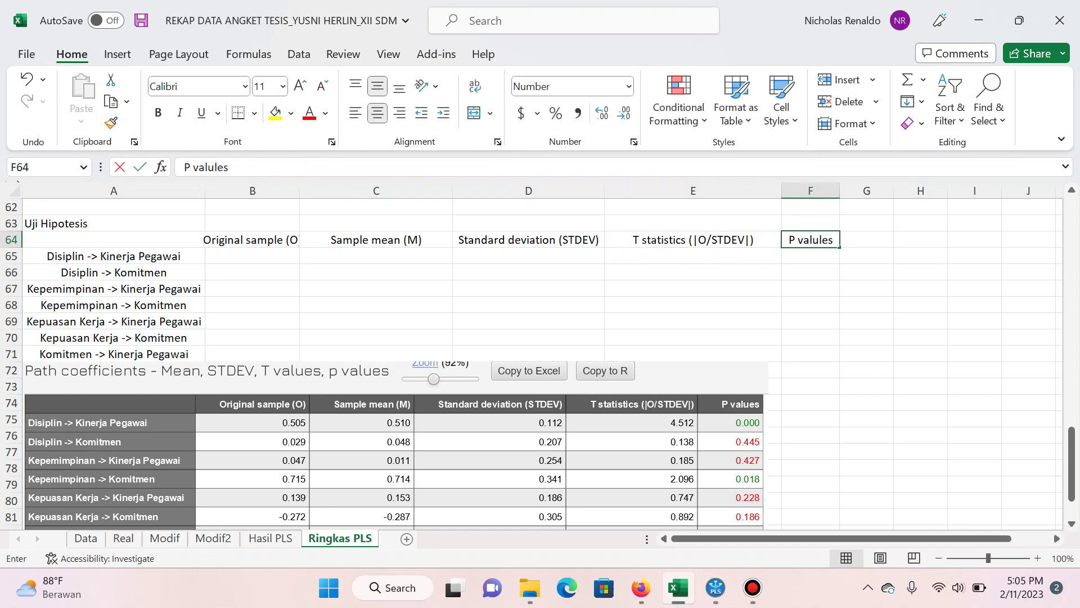
key("Return")
key("Up")
key("Right")
key("Right")
key("Right")
key("Right")
type("P values")
key("Return")
key("Home")
key("Right")
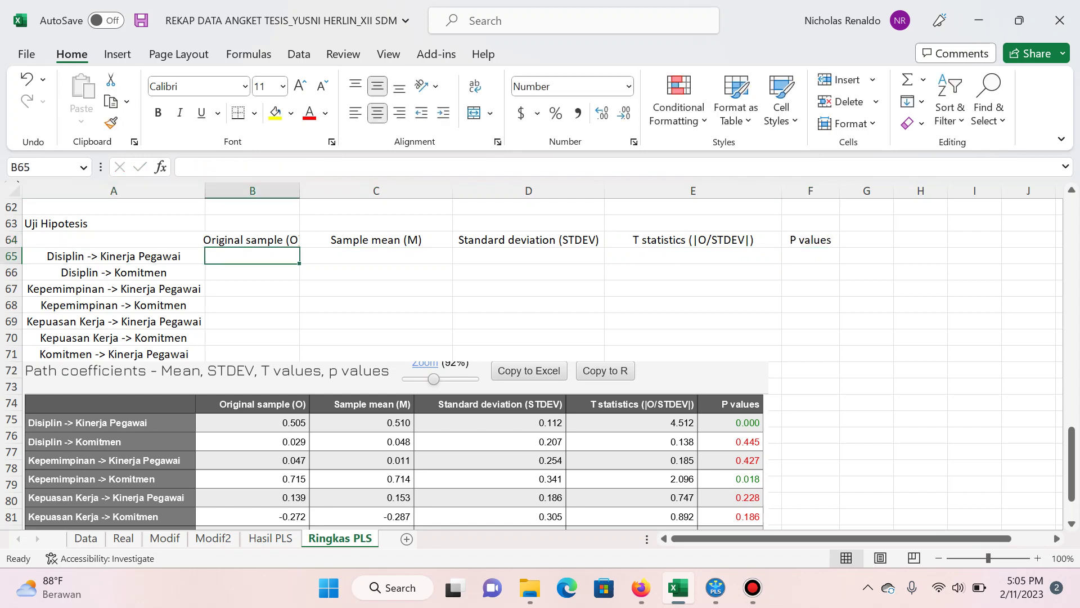
Step: Enter Original sample values 0.505, 0.029, 0.047, 0.715, 0.139 and -0.272 in B65:B70
type(".")
key("Return")
type(".0")
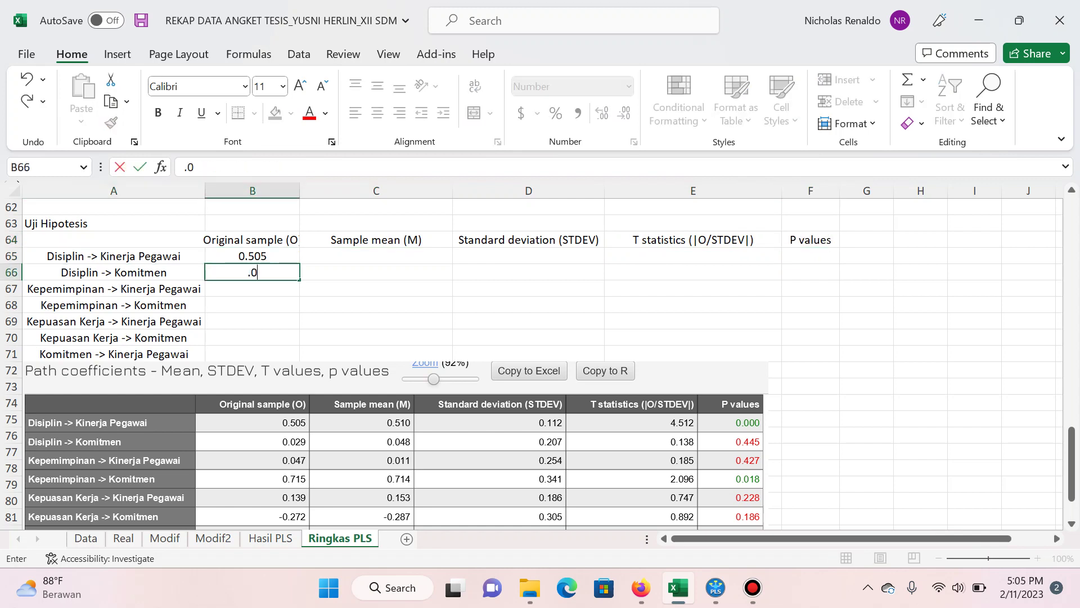
key("Return")
type(".047")
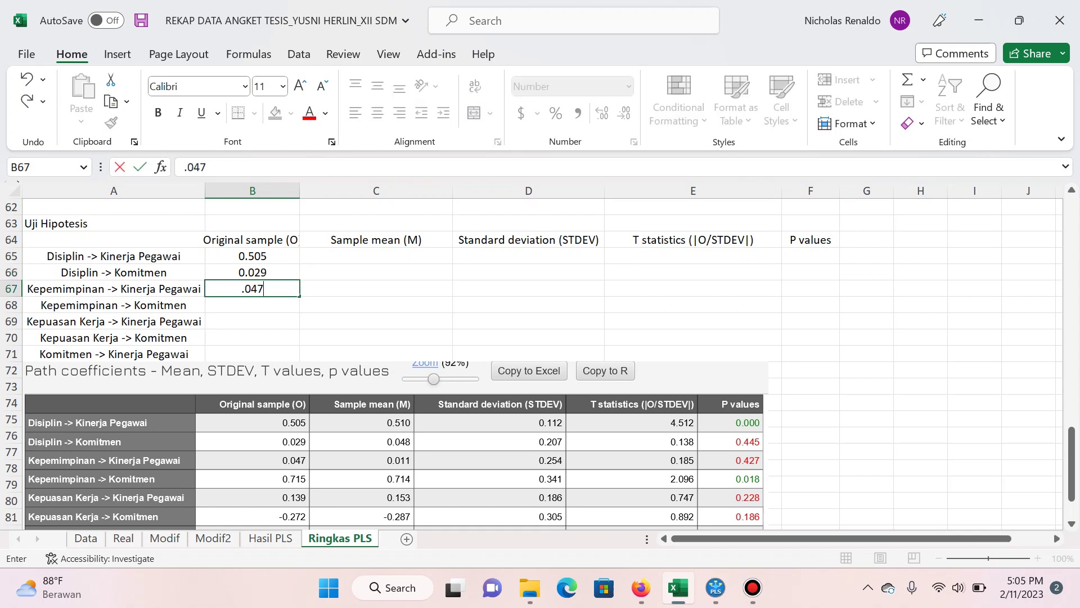
key("Return")
type(".715")
key("Return")
type(".139")
key("Return")
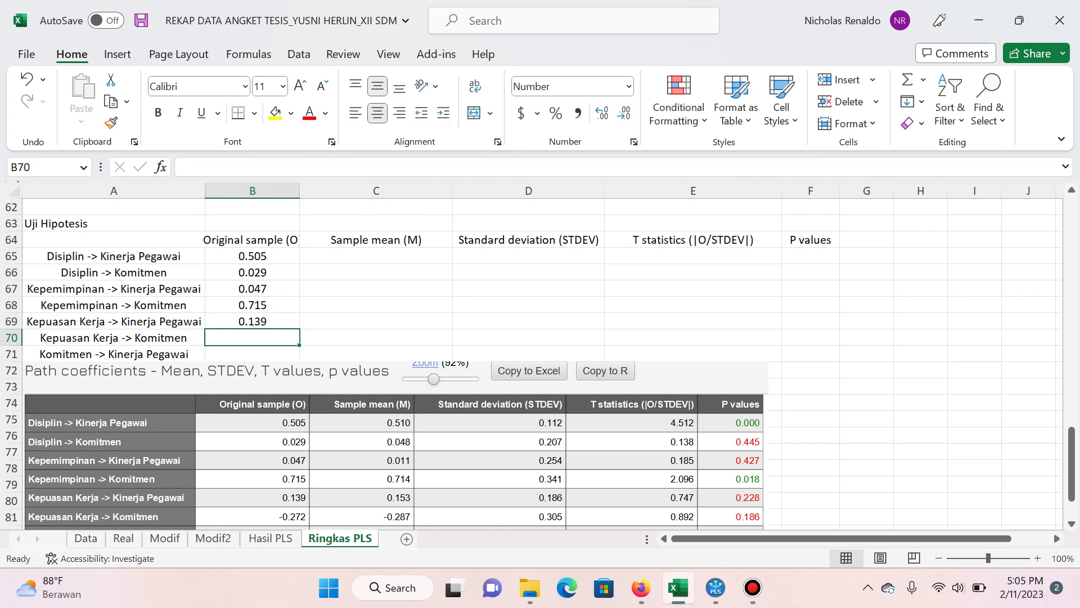
type("-0.272")
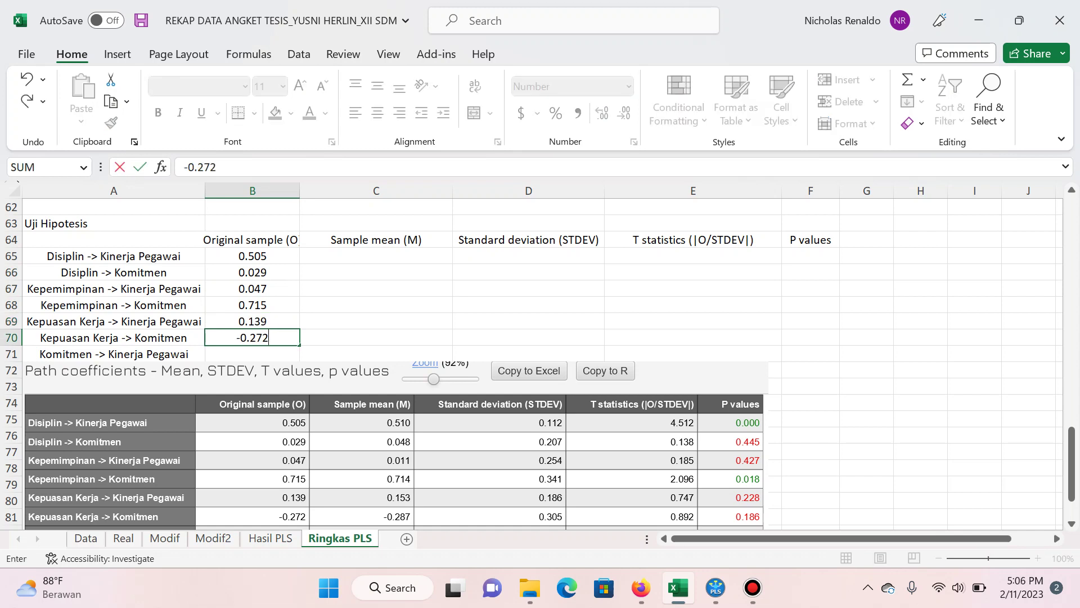
key("Tab")
Step: Enter 0.287 in B71 to finish the Original sample column
key("Left")
key("ctrl+Up")
key("Down")
scroll(531, 365, "down", 1)
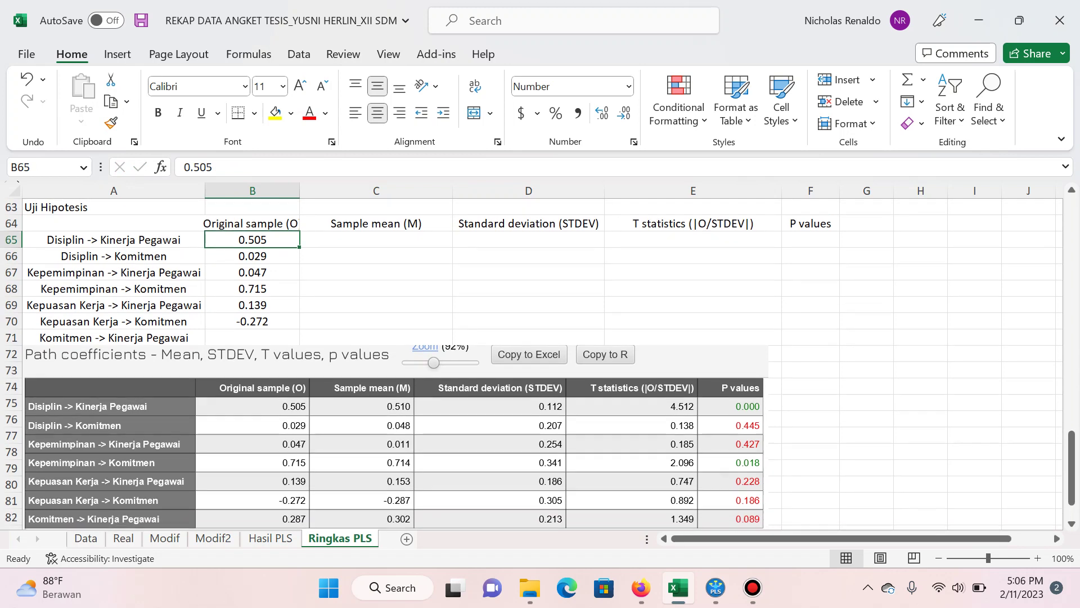
key("ctrl+Down")
key("Down")
type("0.28")
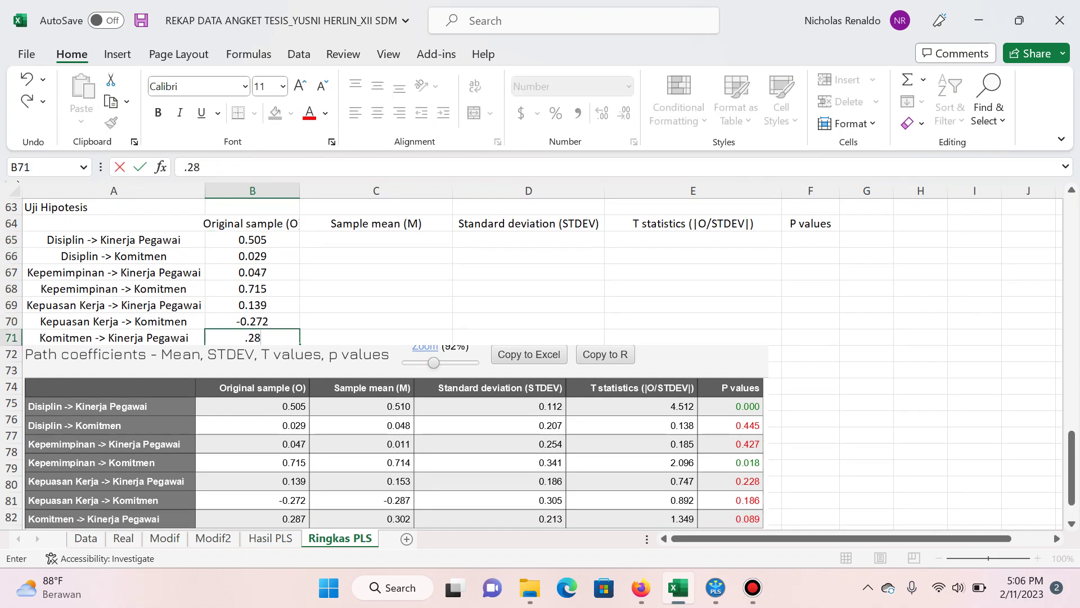
type("7")
key("Tab")
key("ctrl+Up")
key("Down")
Step: Finish the Sample mean column with 0.510, 0.048, 0.011, 0.714, 0.153, -0.287 and 0.302
type(".")
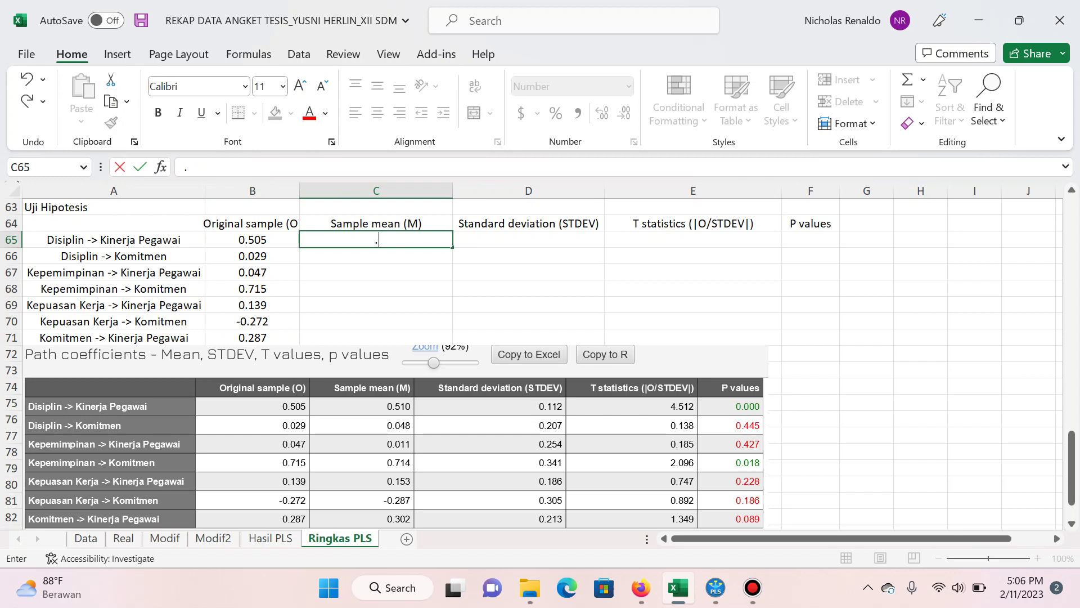
key("Return")
type("48")
key("Return")
type("1")
key("Return")
type(".7")
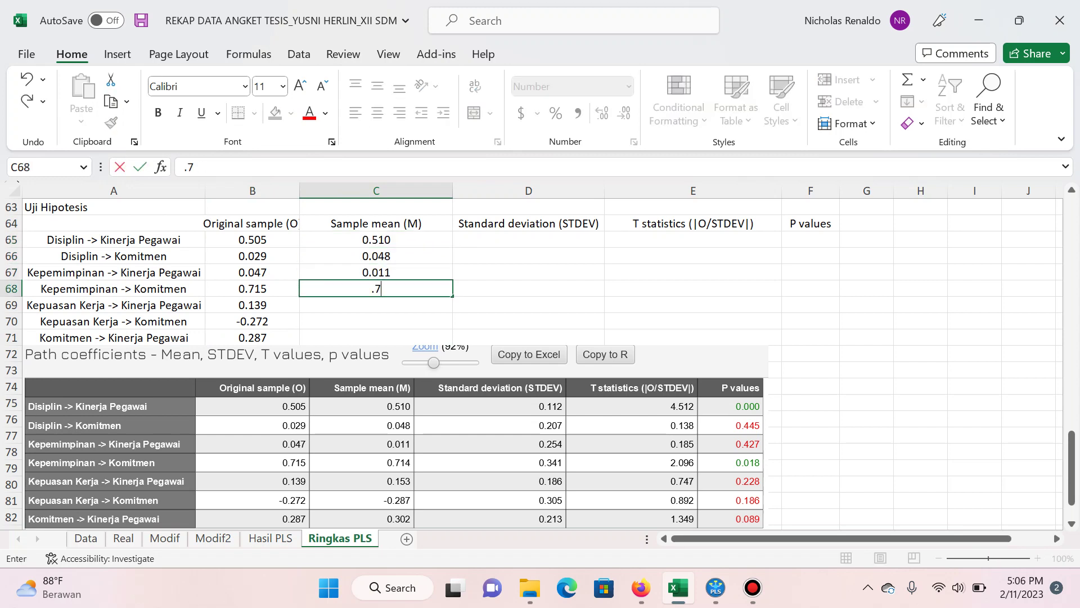
key("Return")
type(".153")
key("Return")
type("-0.")
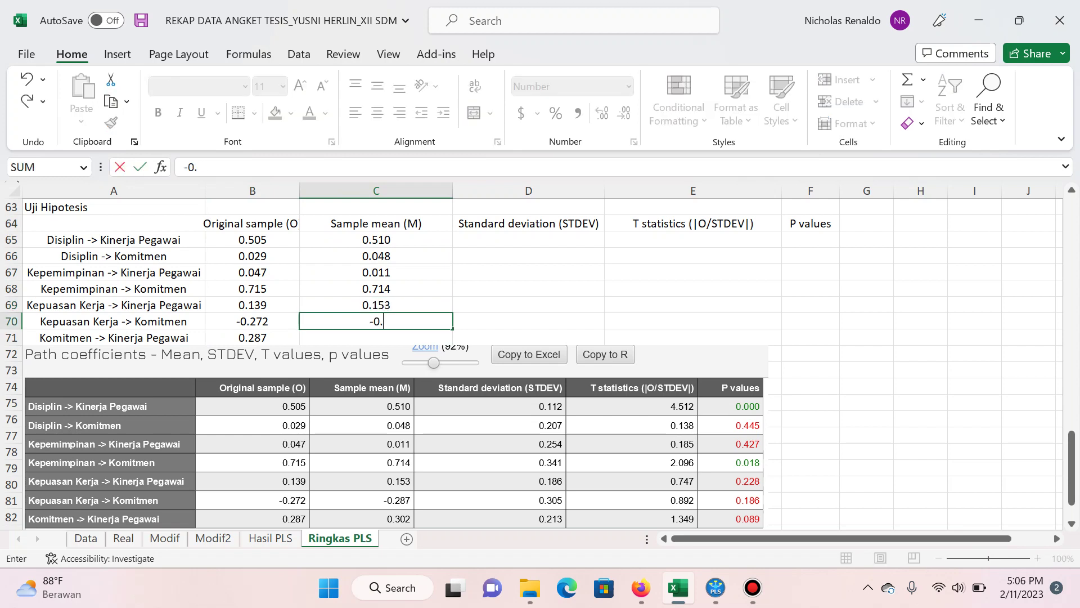
type("287")
key("Return")
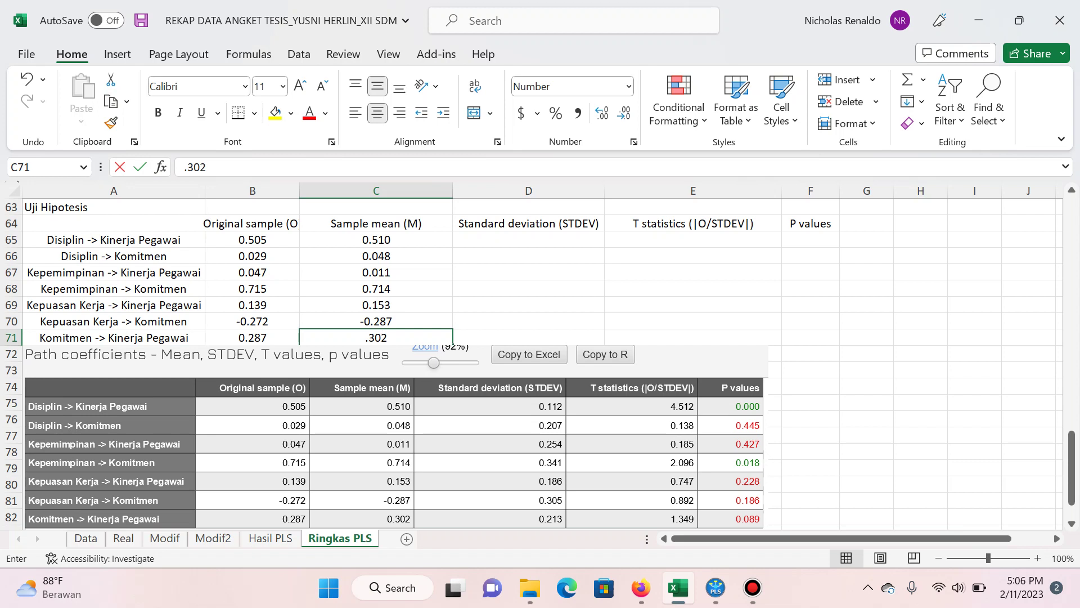
key("Tab")
Step: Enter standard deviations 0.112, 0.207, 0.254, 0.341, 0.186, 0.305 and 0.213 in D65:D71
left_click(528, 239)
type("112")
key("Return")
type(".7")
key("Return")
type(".")
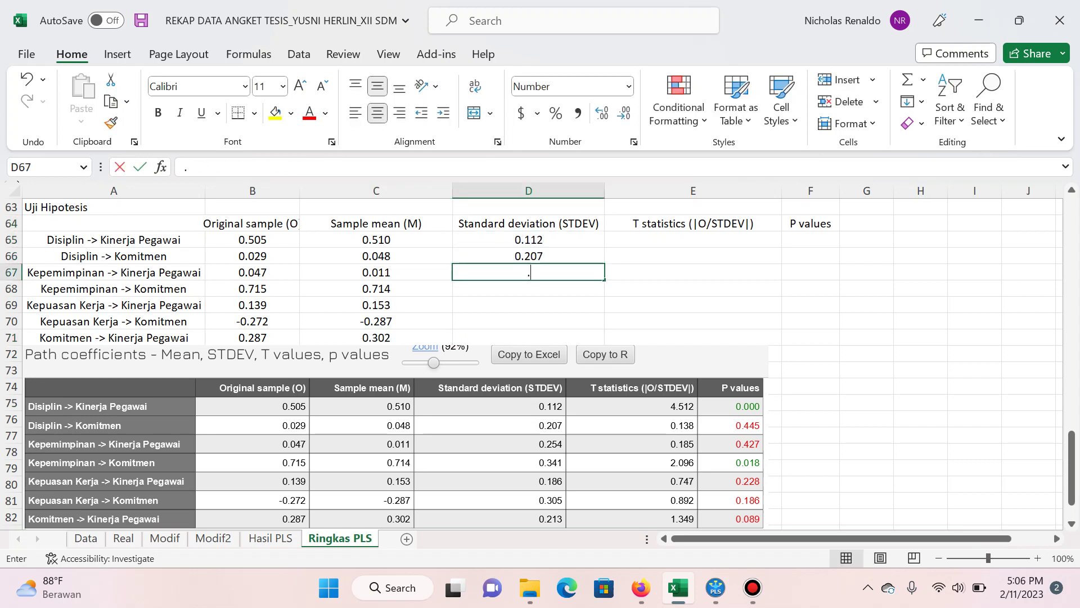
type("254")
key("Return")
type(".341")
key("Return")
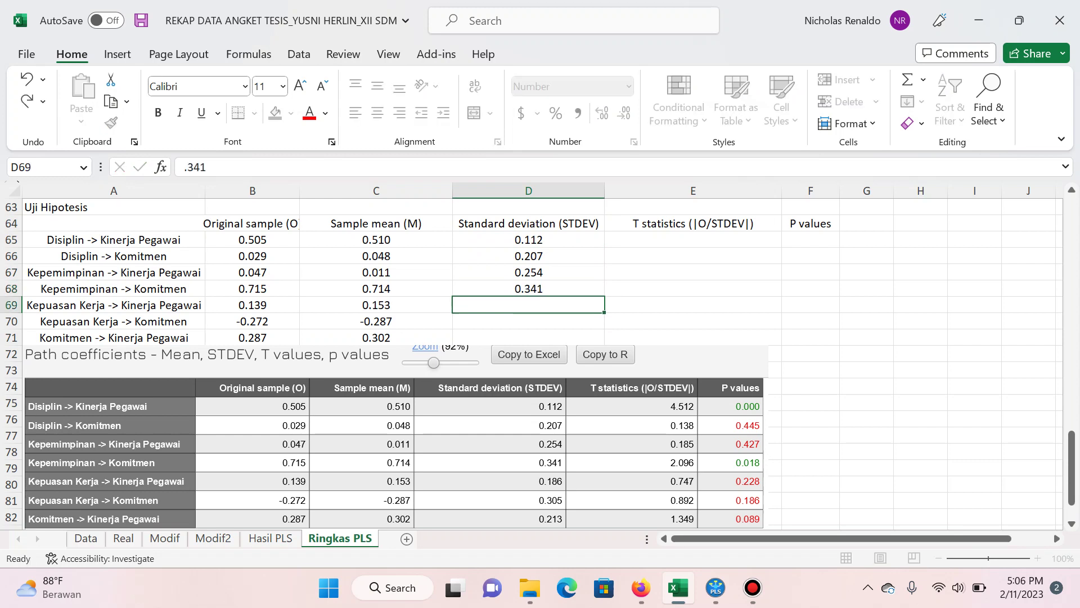
type(".186")
key("Return")
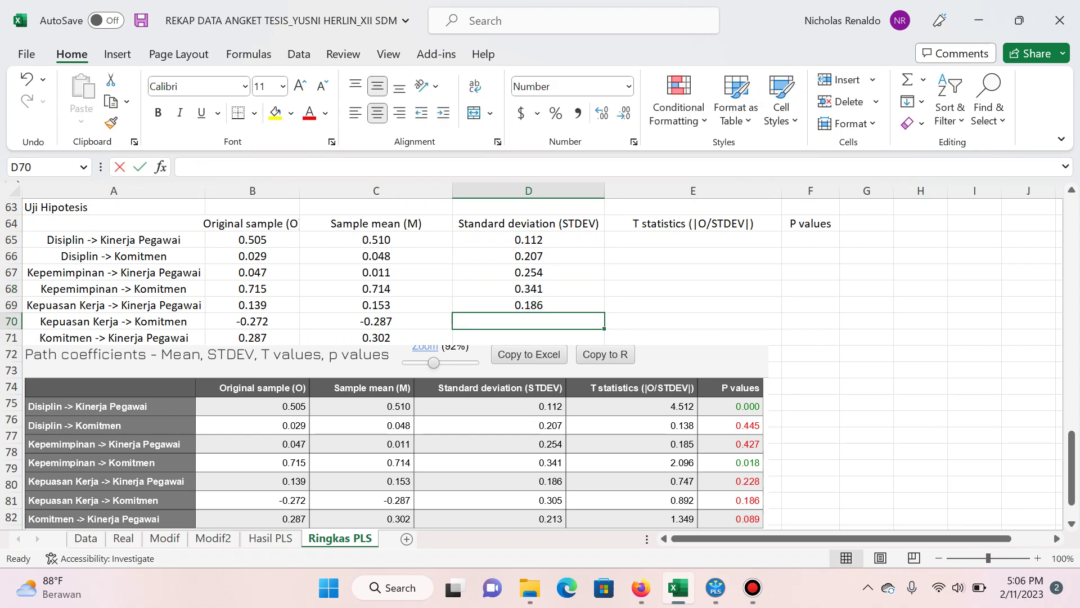
type(".305")
key("Return")
type("0.213")
key("Return")
left_click(693, 239)
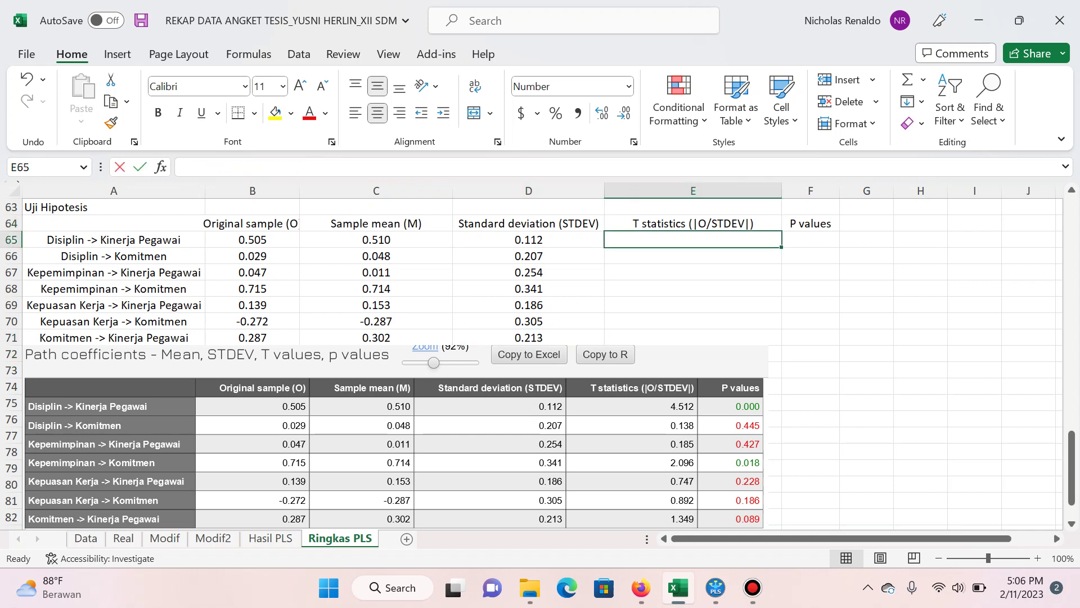
Step: Enter T statistics 4.512, 0.138, 0.185, 2.096, 0.747, 0.892 and 1.349 in E65:E71
type("4.512")
key("Return")
type(".138")
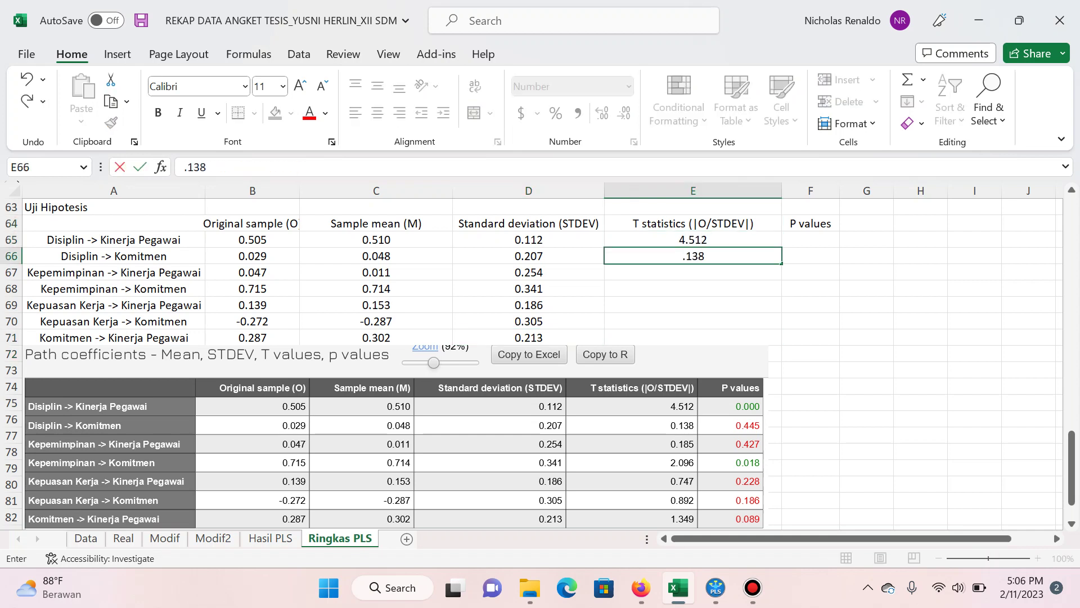
key("Return")
type("5")
key("Return")
type("2.0")
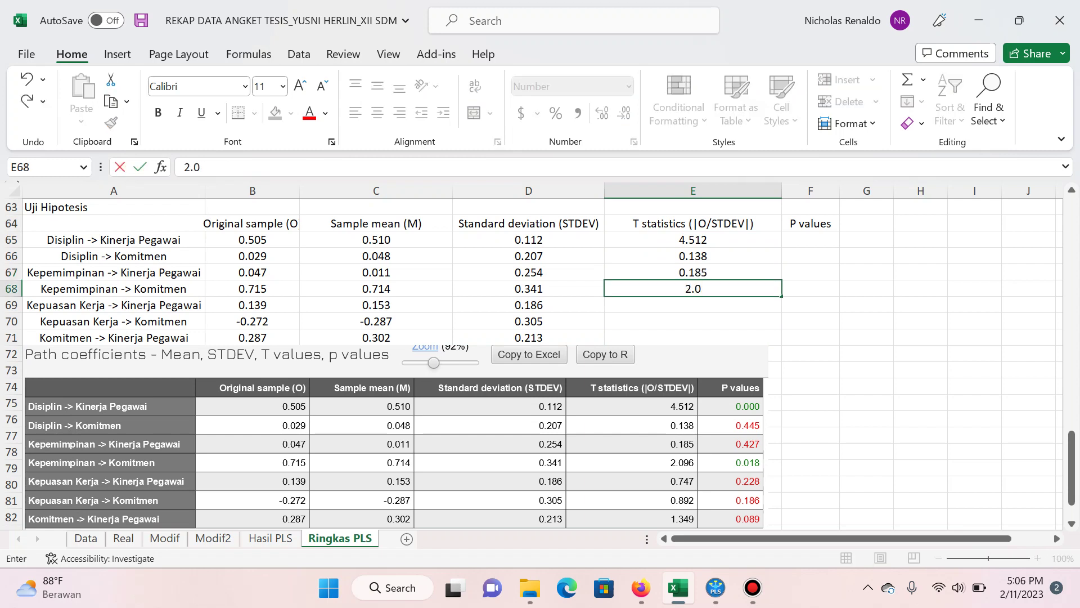
type("7")
key("BackSpace")
type("6")
key("Return")
type(".7")
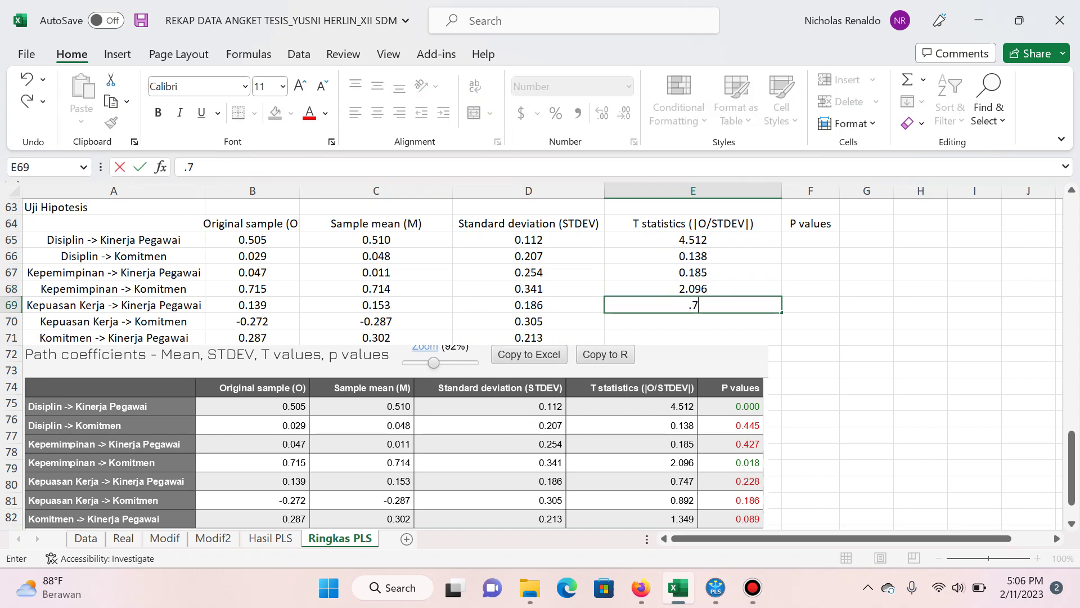
key("Return")
type(".892")
key("Return")
type("1.349")
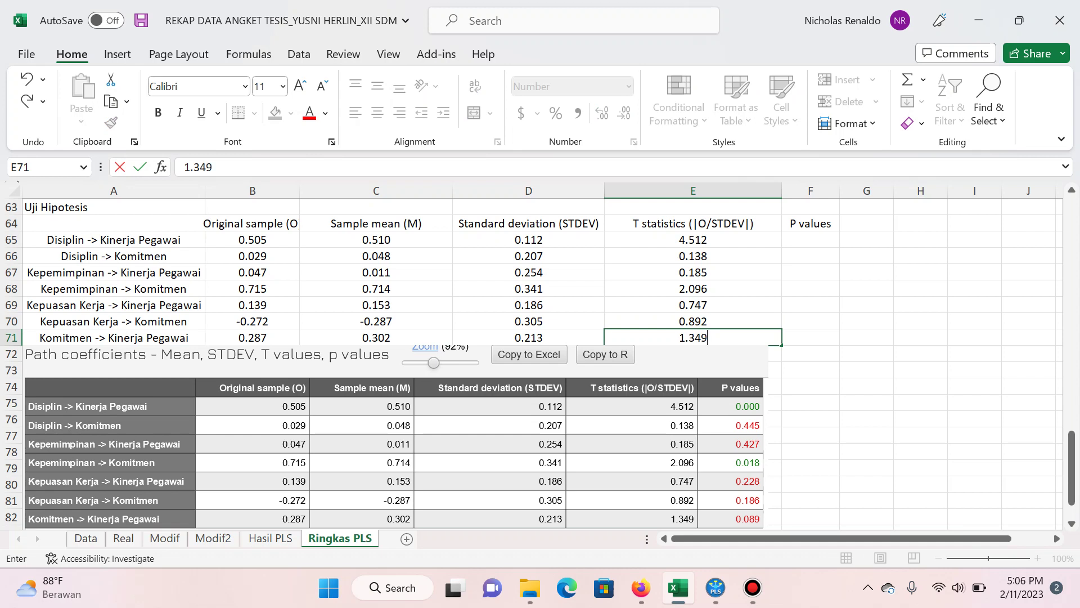
key("Tab")
Step: Enter P values 0.000, 0.445, 0.427, 0.018, 0.228, 0.186 and 0.089 in F65:F71
key("ctrl+Down")
key("ctrl+Up")
key("Down")
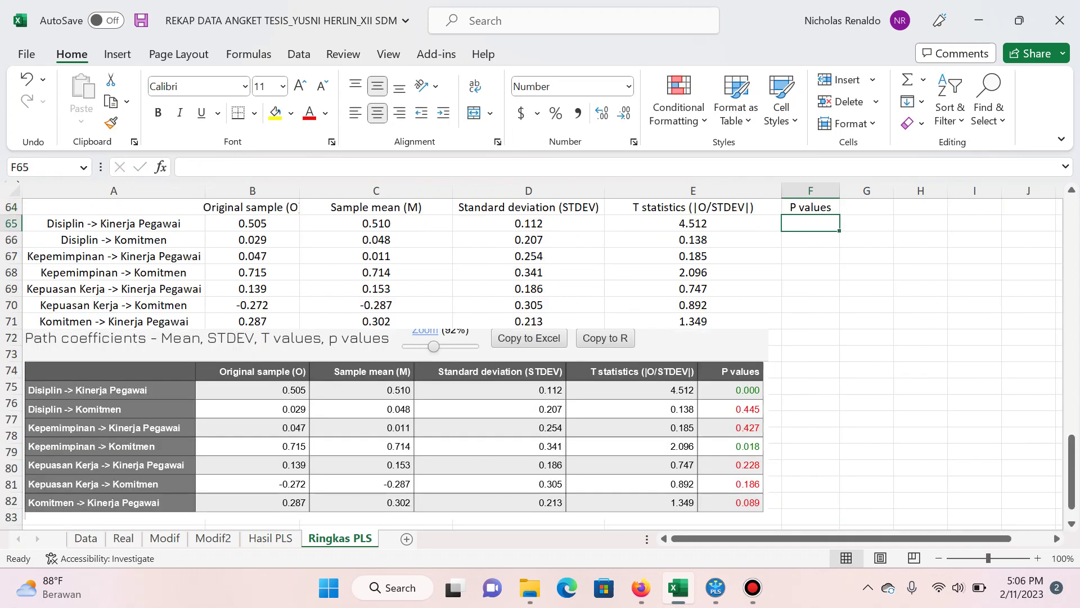
type("0")
key("Return")
type(".445")
key("Return")
type(".")
key("Return")
type(".018")
key("Return")
type(".228")
key("Return")
type(".186")
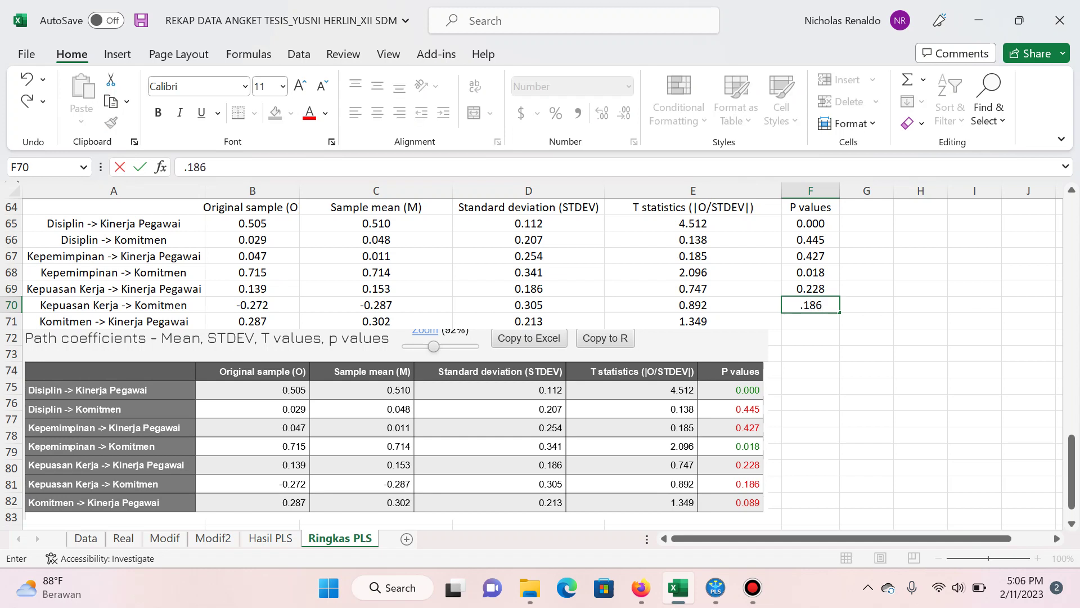
key("Return")
type(".089")
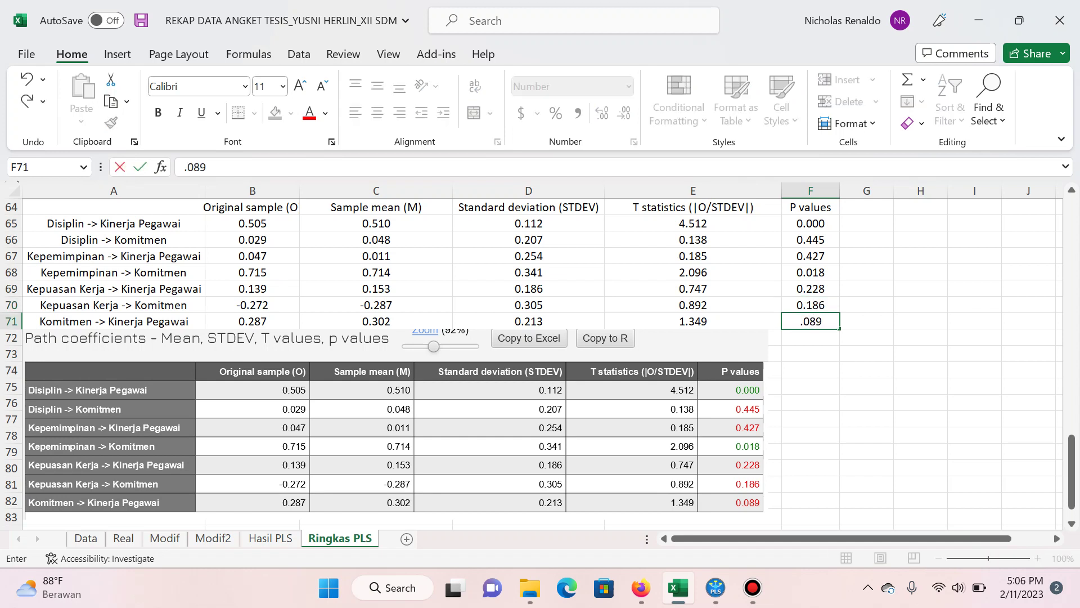
key("Return")
Step: Delete the pasted SmartPLS picture and give table A64:F71 outline and inside borders
left_click(394, 428)
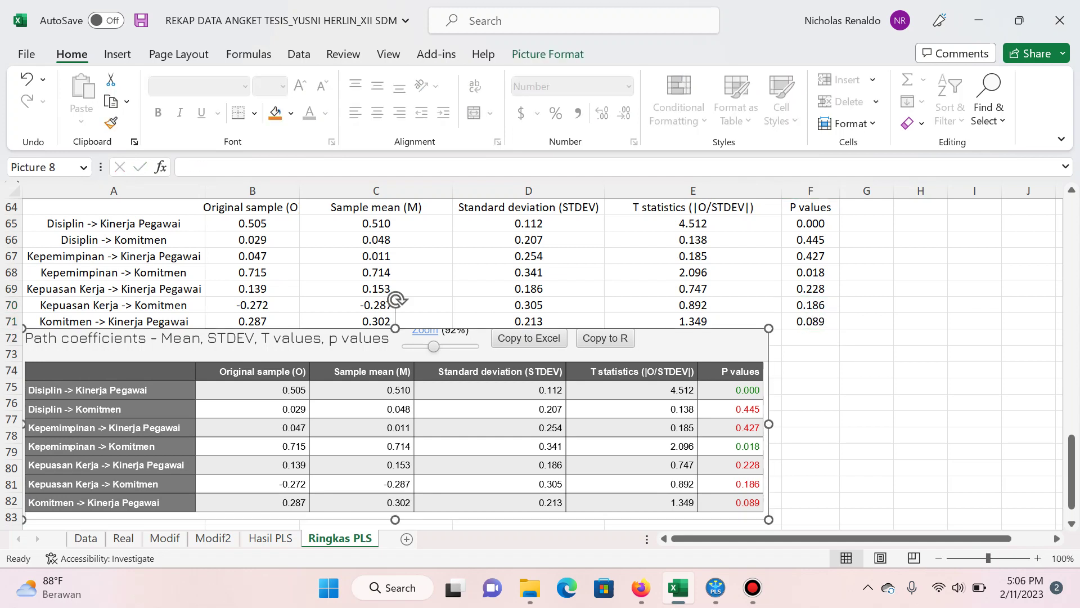
key("Delete")
key("ctrl+Up")
key("ctrl+Up")
key("ctrl+Left")
left_click_drag(113, 207, 838, 209)
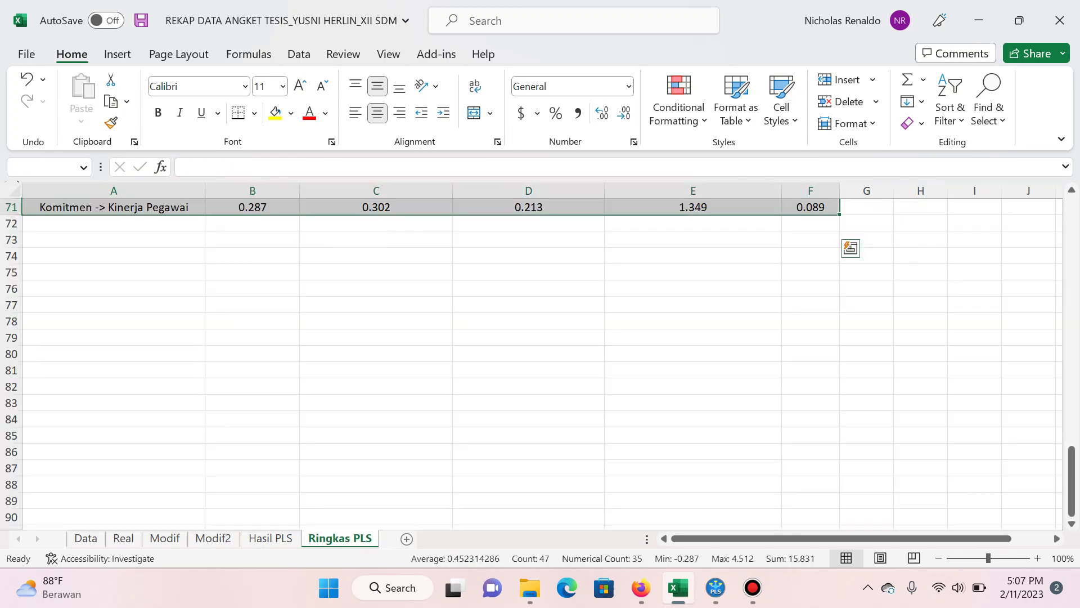
scroll(838, 337, "up", 6)
key("ctrl+1")
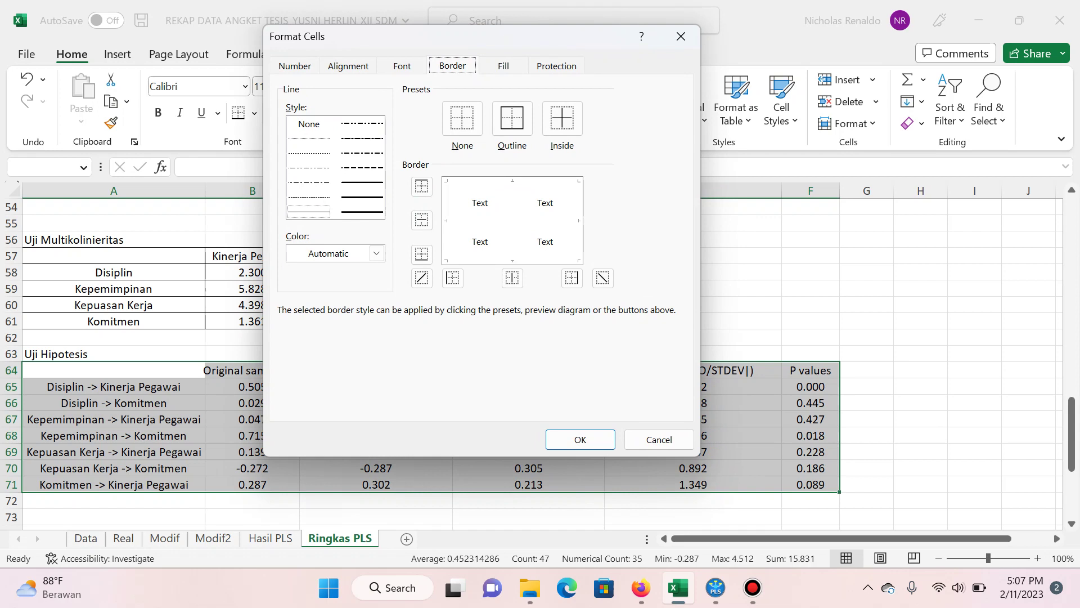
key("ctrl+Tab")
key("ctrl+Tab")
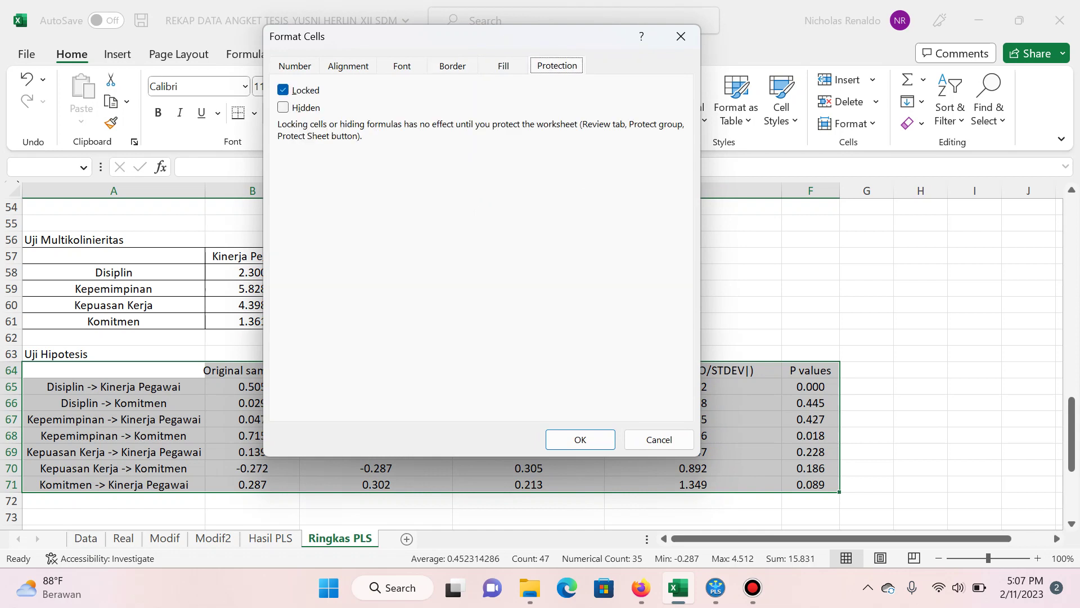
key("ctrl+shift+Tab")
key("ctrl+shift+Tab")
key("alt+o")
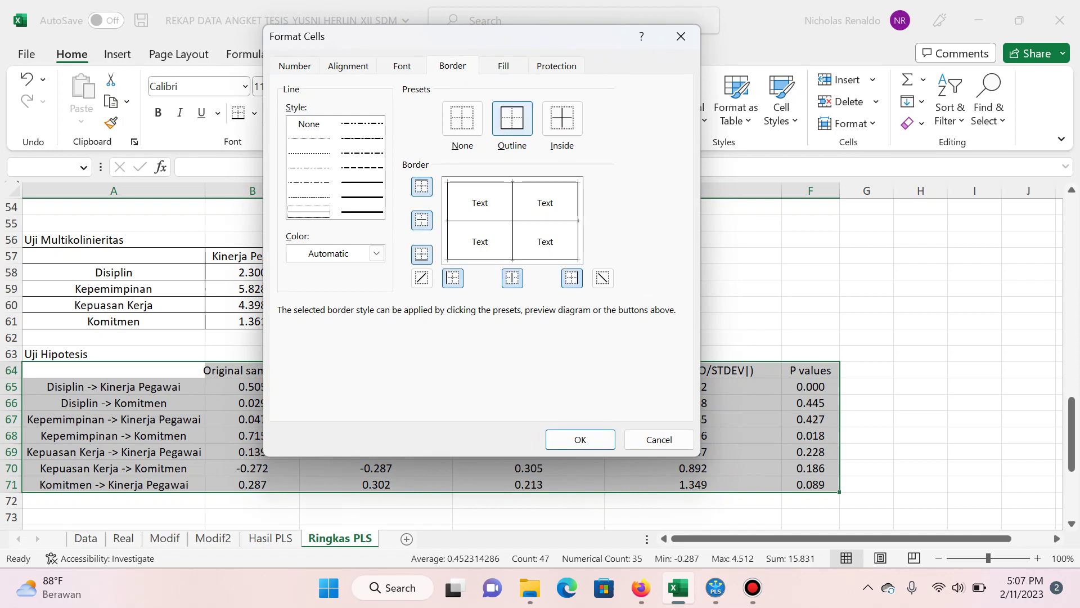
key("Return")
key("ctrl+a")
key("ctrl+a")
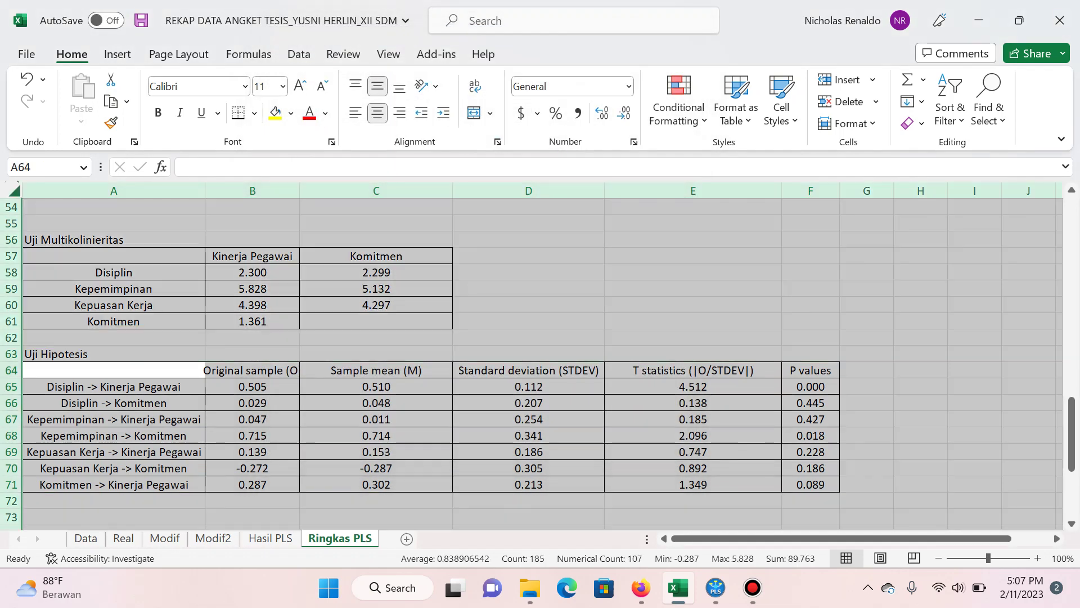
Step: Widen column B to fit 'Original sample (O)' and copy the Uji Mediasi heading from Hasil PLS into A74
double_click(299, 191)
key("Down")
key("ctrl+Down")
key("ctrl+Page_Up")
key("ctrl+Down")
key("ctrl+Down")
key("ctrl+Down")
key("ctrl+Up")
key("ctrl+Up")
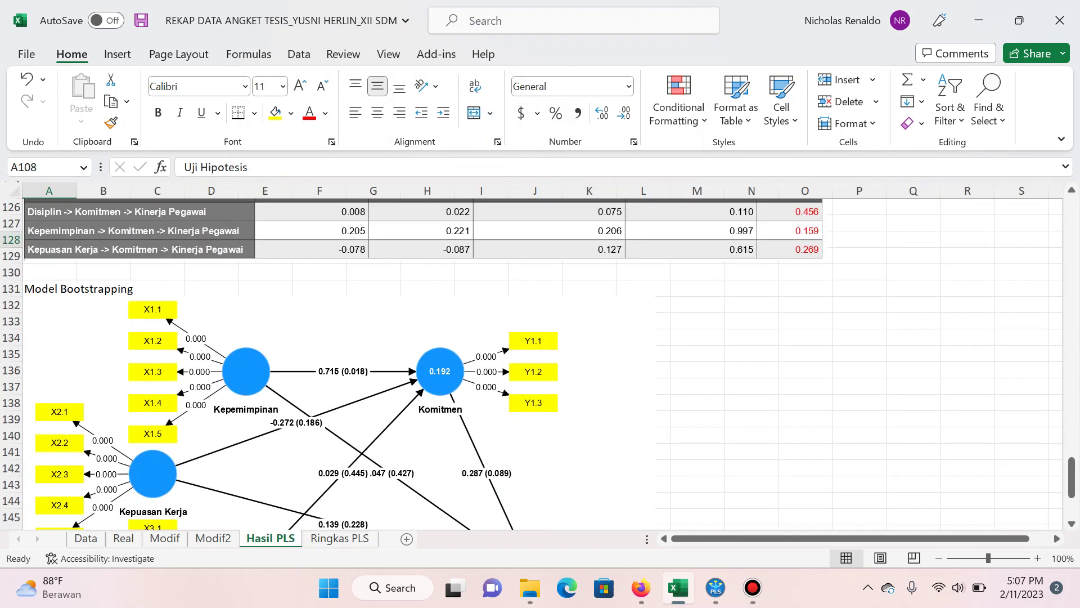
key("ctrl+Down")
key("ctrl+c")
key("ctrl+Page_Down")
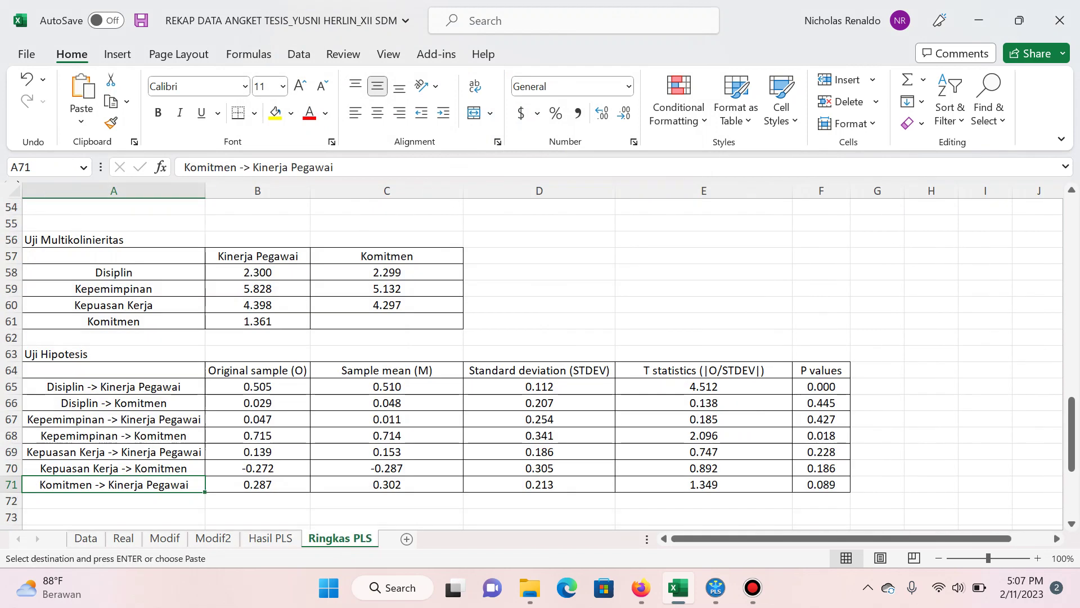
key("Page_Down")
key("ctrl+Up")
key("Down")
key("Down")
key("Down")
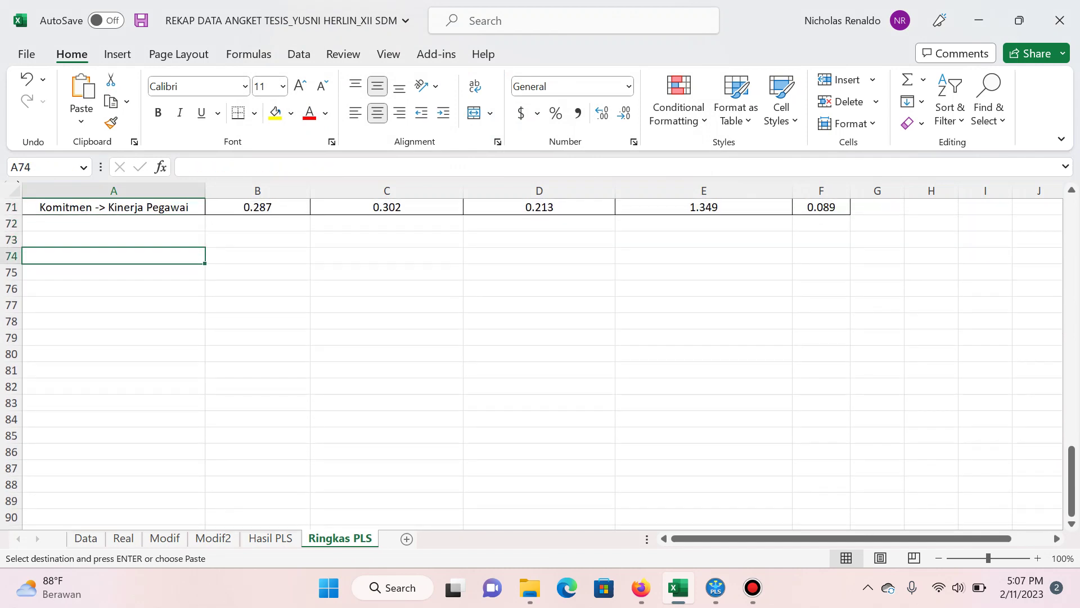
key("Return")
key("Page_Down")
key("ctrl+Up")
scroll(540, 360, "down", 1)
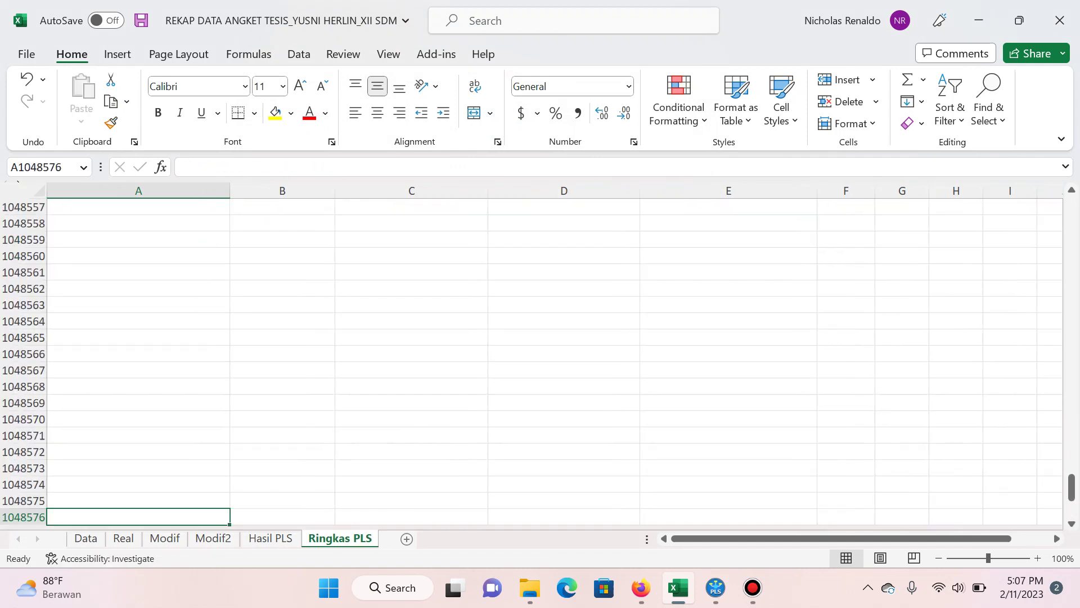
key("Down")
key("Down")
key("Down")
Step: Copy the indirect-effects table picture from Hasil PLS and paste it below the Uji Mediasi heading
key("ctrl+Page_Up")
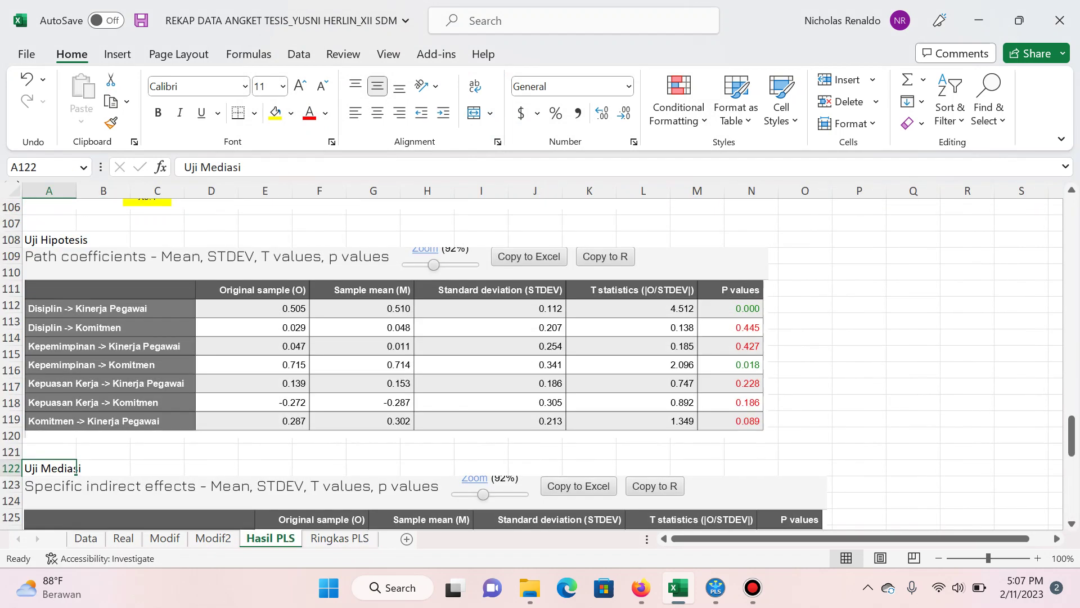
left_click(427, 495)
key("ctrl+Page_Down")
key("Down")
key("Down")
key("Down")
key("Down")
key("Up")
key("ctrl+Up")
key("Down")
key("Down")
key("Down")
key("Down")
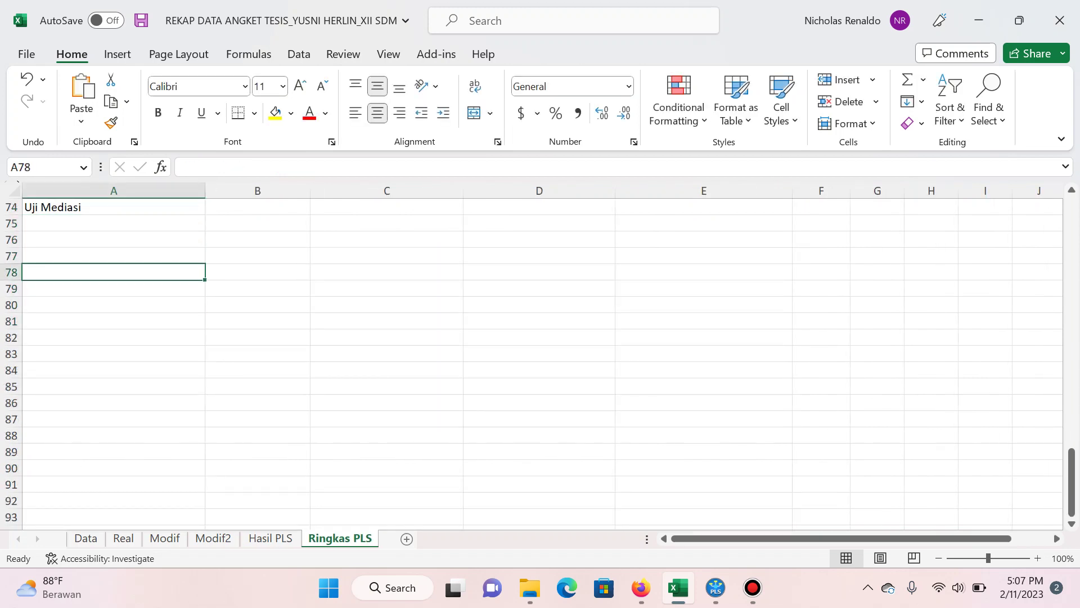
key("ctrl+v")
scroll(424, 264, "up", 7)
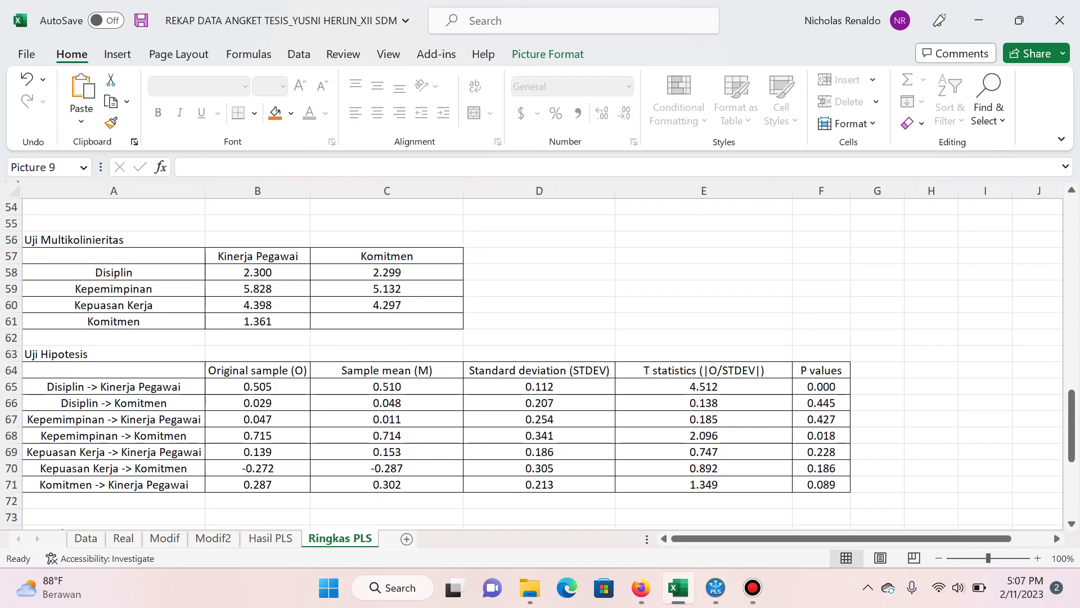
Step: Copy the column headers B64:F64 into row 75 and type 'Disiplin -> Komitmen -> Kinerja Pegawai' in A76
left_click_drag(257, 369, 821, 369)
key("ctrl+c")
scroll(506, 366, "down", 7)
left_click(258, 370)
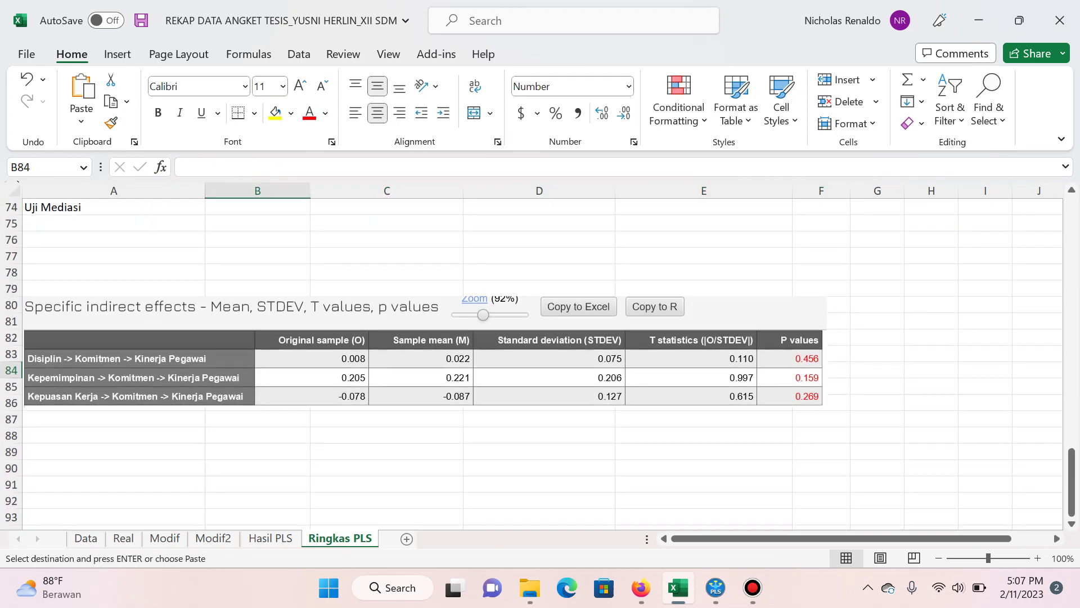
key("ctrl+Up")
key("Down")
key("Down")
key("Down")
key("Down")
key("Return")
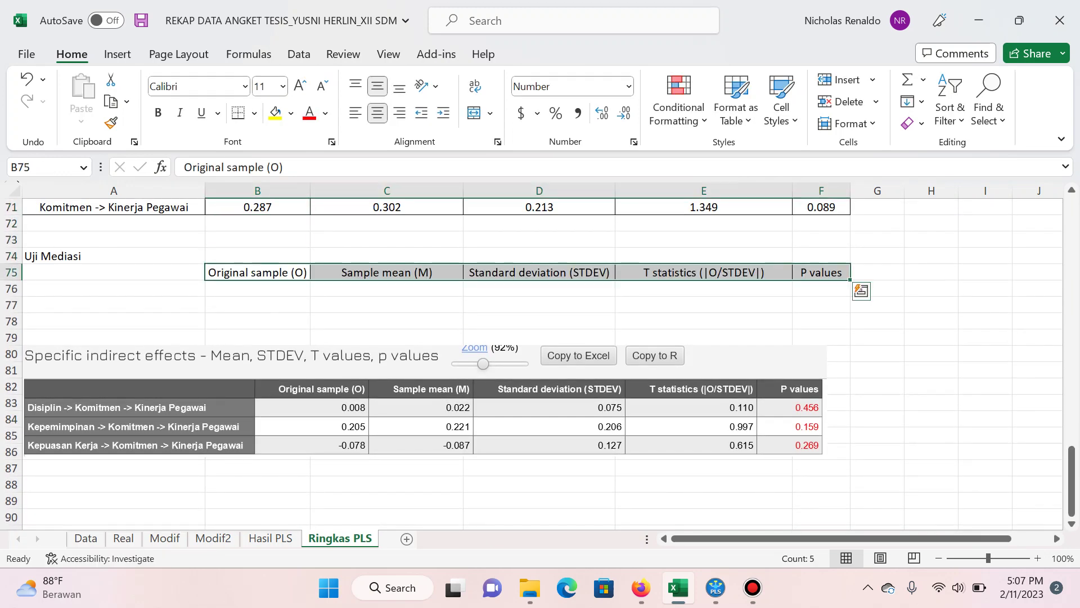
left_click(114, 288)
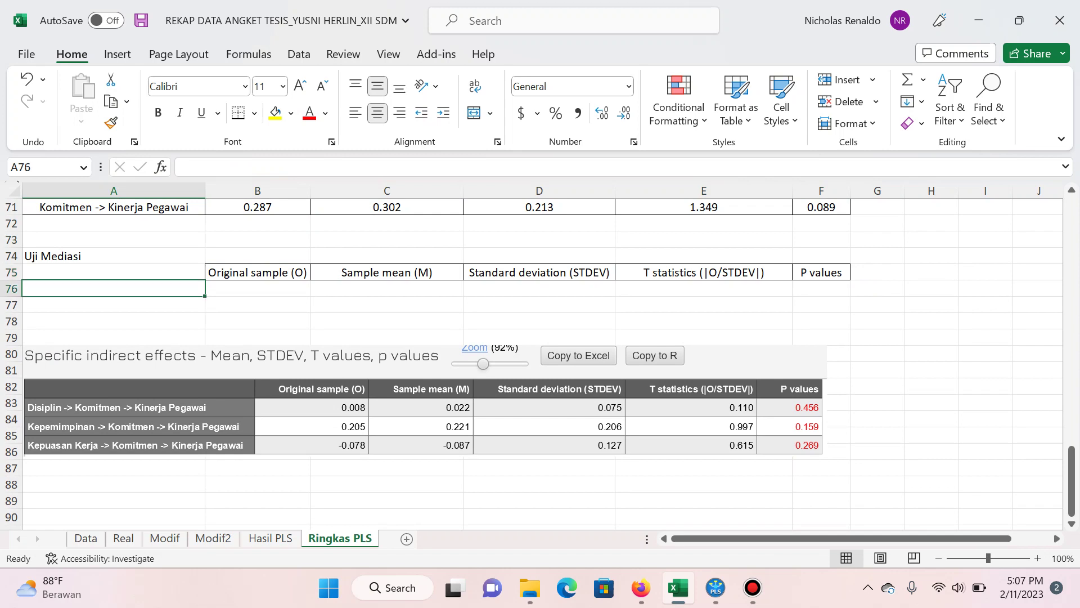
type("Disiplin ")
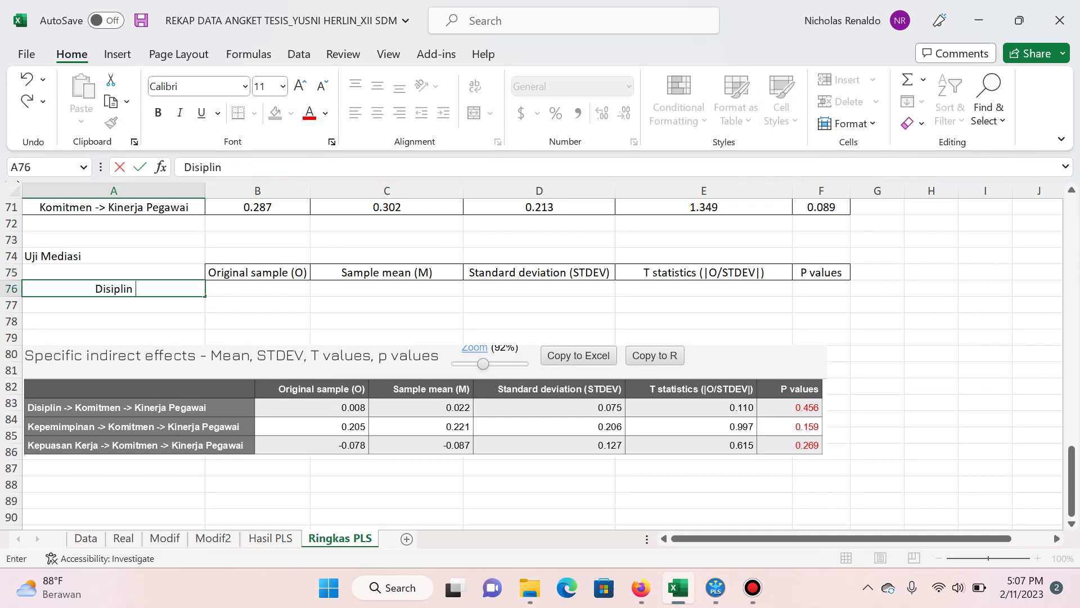
type("-> Komitmen -> Kinerja Pegawai")
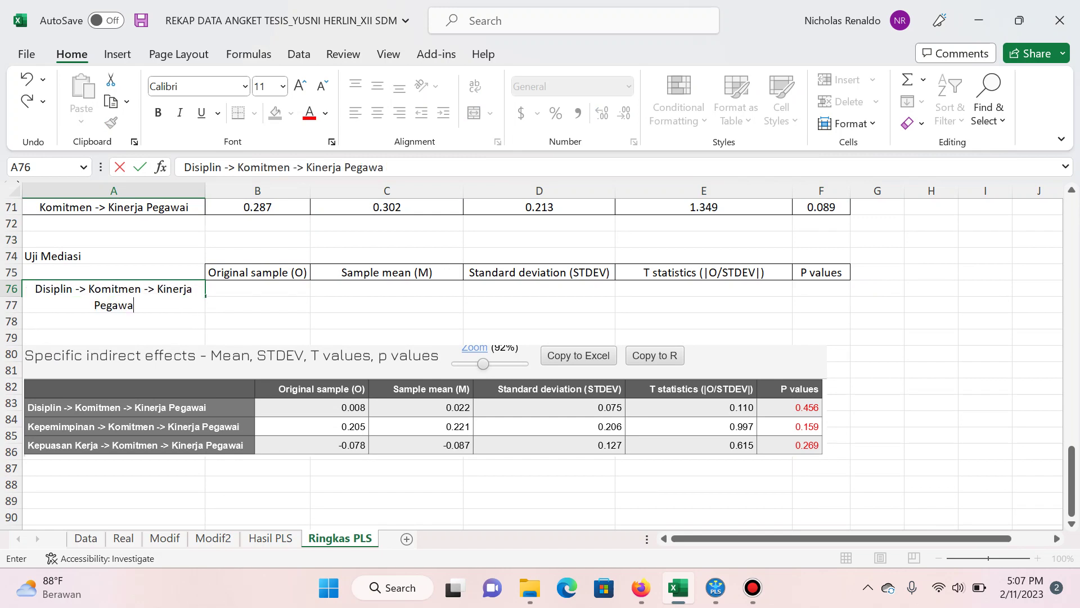
Step: Widen column A and put 'Kepemimpinan -> Komitmen -> Kinerja Pegawai' in A77 by editing a copied label
key("Return")
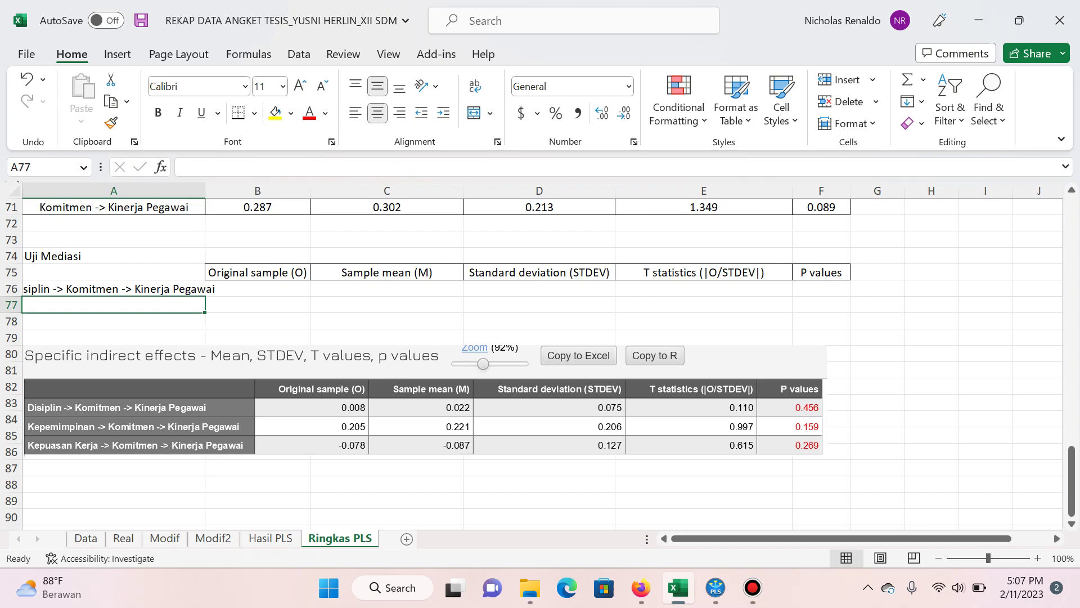
left_click_drag(206, 191, 253, 191)
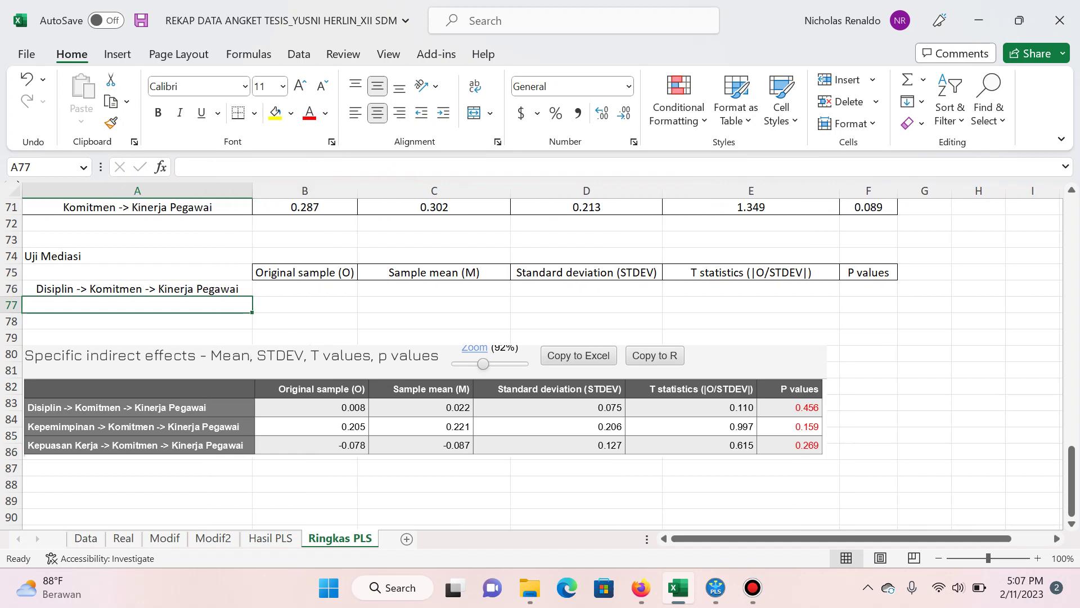
key("ctrl+d")
key("F2")
key("Home")
key("shift+Right")
key("shift+Right")
key("shift+Right")
type("Kepemimpinan")
key("Return")
Step: Put 'Kepuasan Kerja -> Komitmen -> Kinerja Pegawai' in A78 and autofit column A
key("ctrl+d")
key("F2")
key("Home")
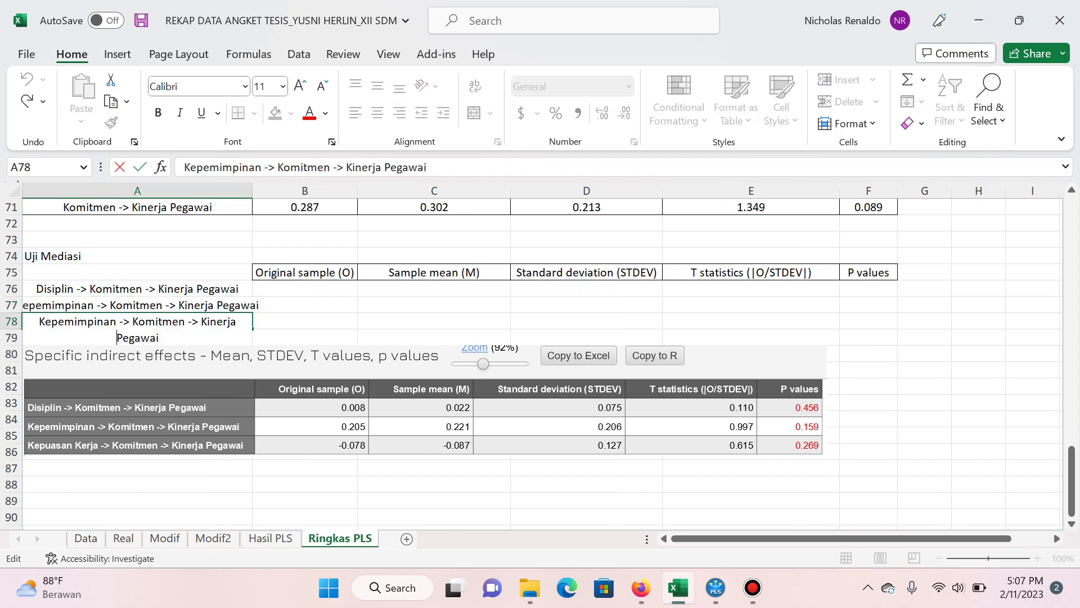
key("ctrl+shift+Right")
key("shift+Left")
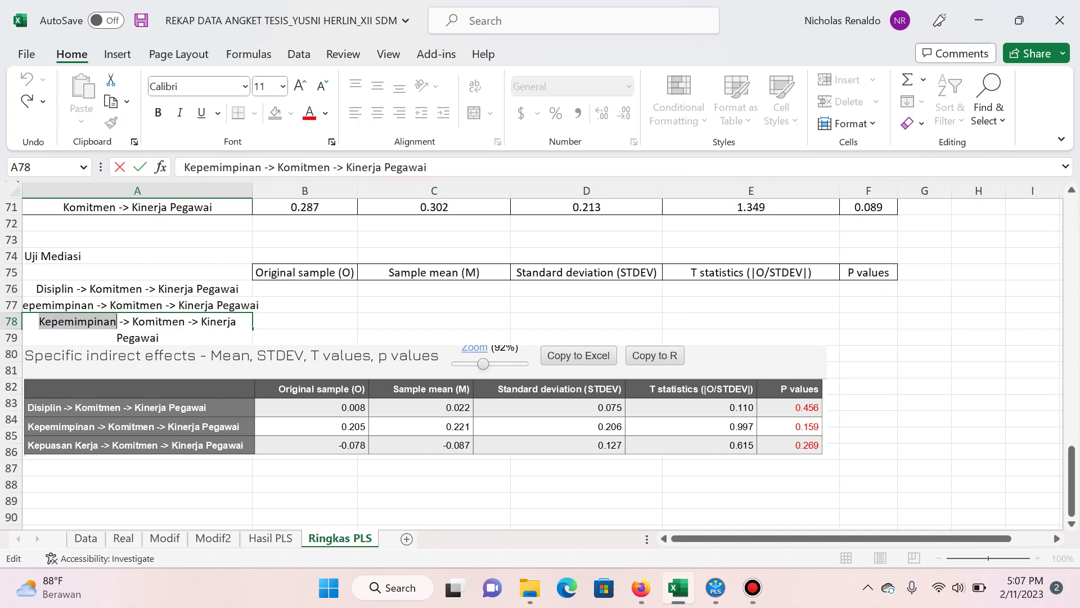
type("Kepuasan kerja")
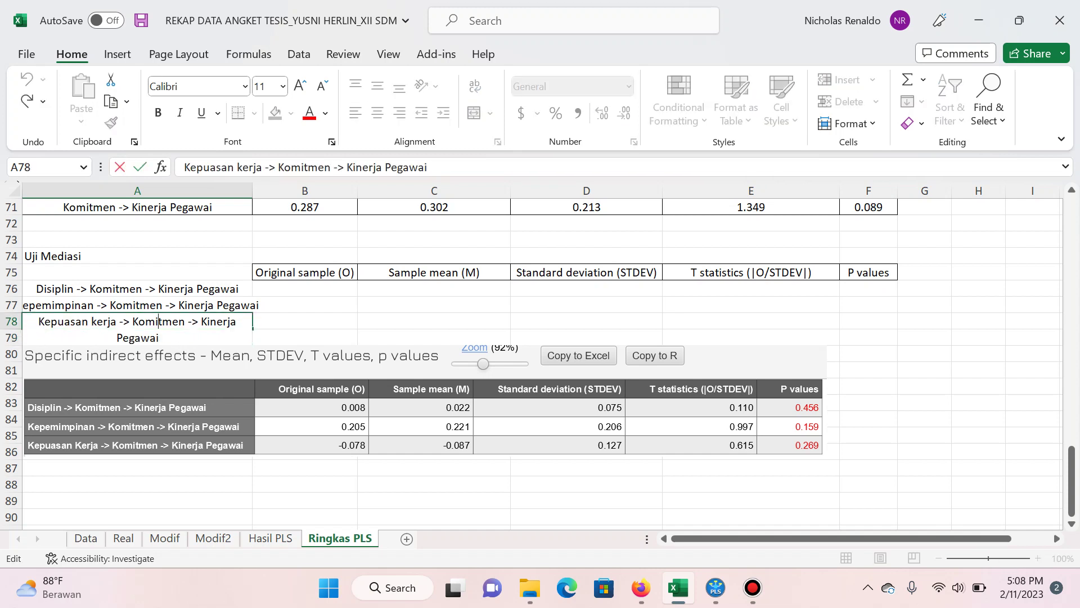
type("K")
key("Return")
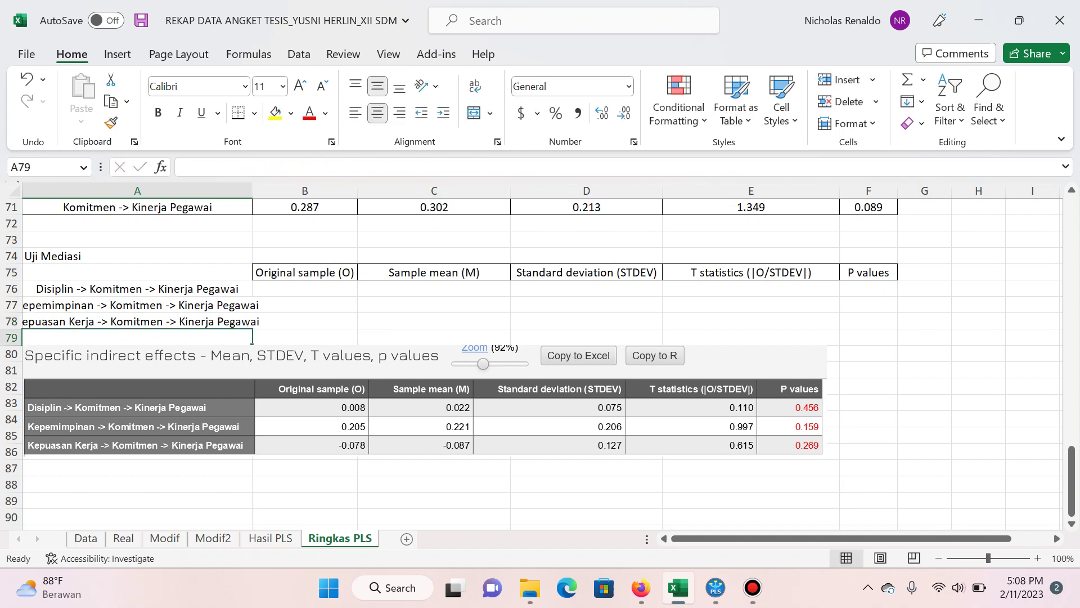
key("alt+h")
key("o")
key("i")
key("Right")
key("Up")
key("Up")
key("Up")
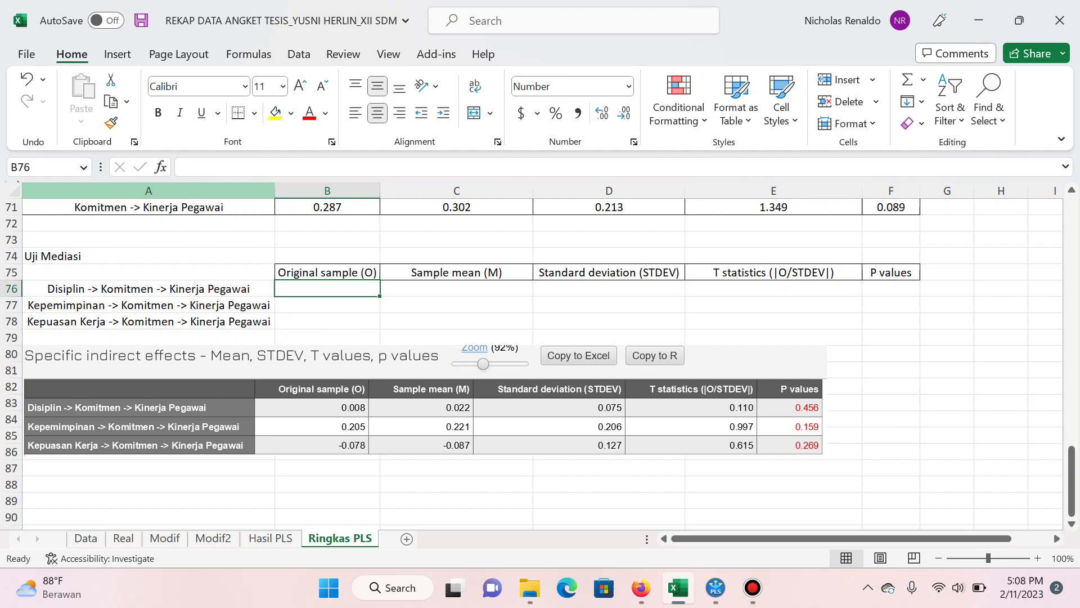
Step: Enter the original sample values 0.008, 0.205 and -0.078 in B76:B78
type(".008")
key("Return")
type("05")
key("Return")
type("-")
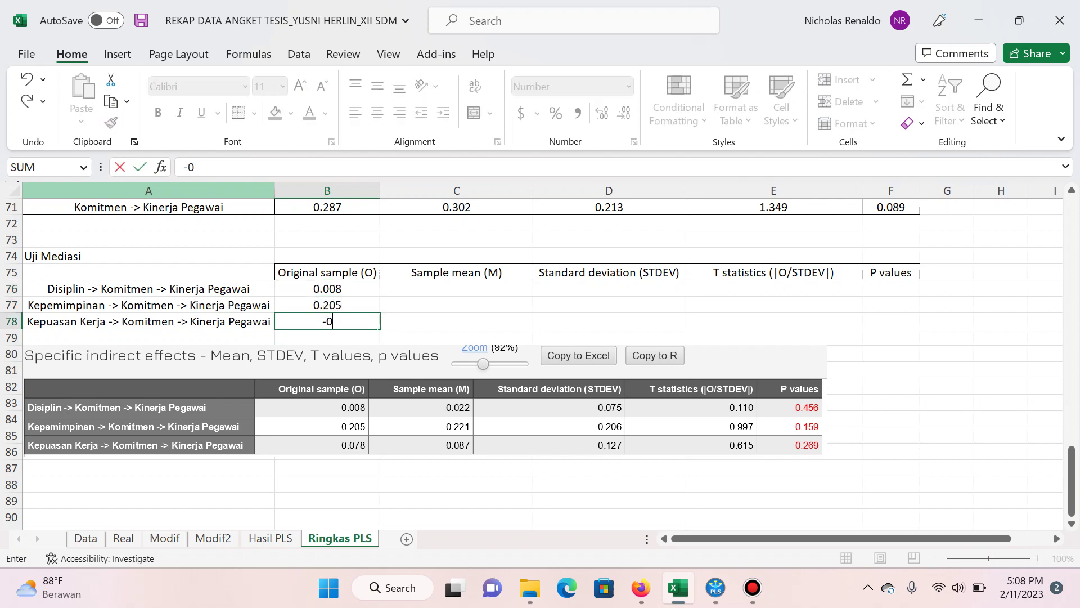
type("0.078")
key("Tab")
key("Up")
key("Up")
key("Down")
key("Up")
Step: Enter the sample means 0.022, 0.221 and -0.087 in C76:C78
type(".22")
key("Return")
type(".221")
key("Return")
type("-0.0")
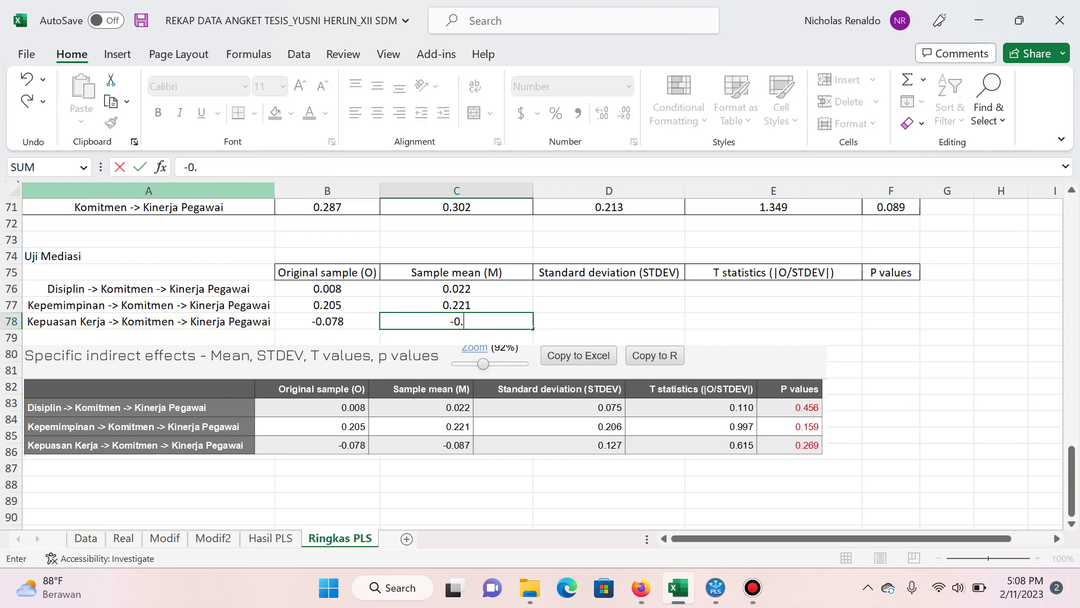
type("87")
key("Tab")
key("Up")
key("Up")
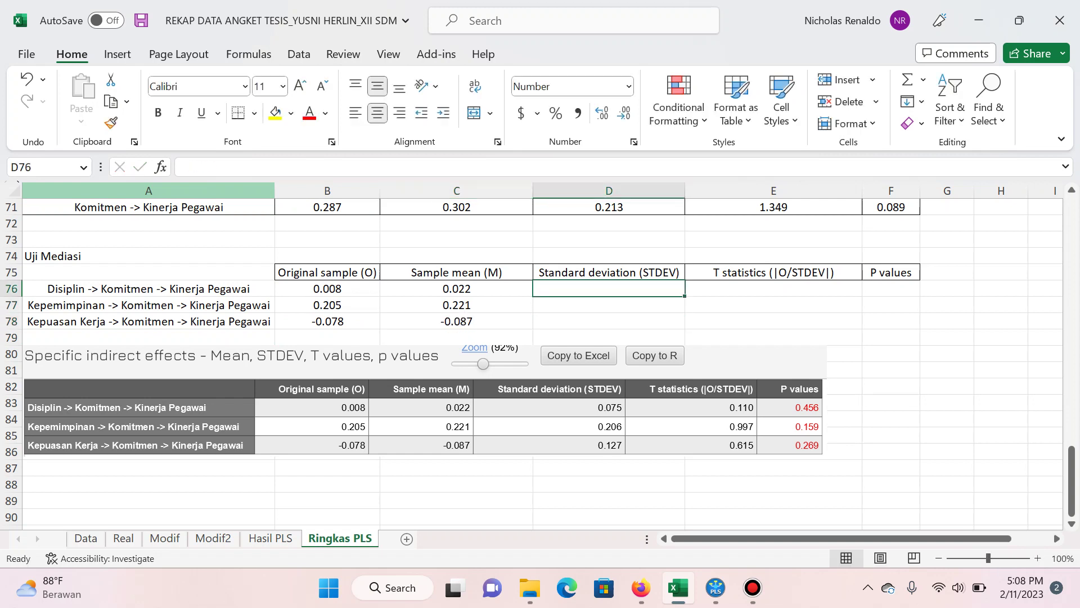
Step: Enter the standard deviations 0.075, 0.206 and 0.127 in D76:D78
type(".075")
key("Return")
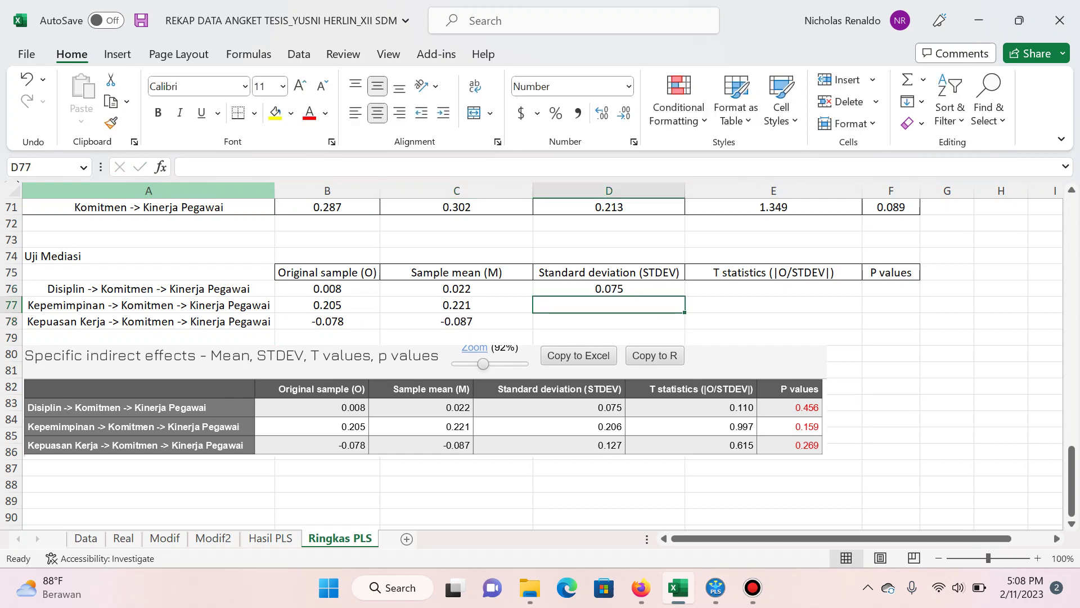
type(".2")
key("Return")
type(".127")
key("Tab")
key("Up")
key("Up")
Step: Enter the T statistics 0.110, 0.997 and 0.615 in E76:E78
type(".11")
key("Return")
type(".997")
key("Return")
type(".615")
key("Tab")
key("Up")
Step: Enter the P values 0.456, 0.159 and 0.269 in F76:F78
left_click(891, 288)
type("456")
key("Return")
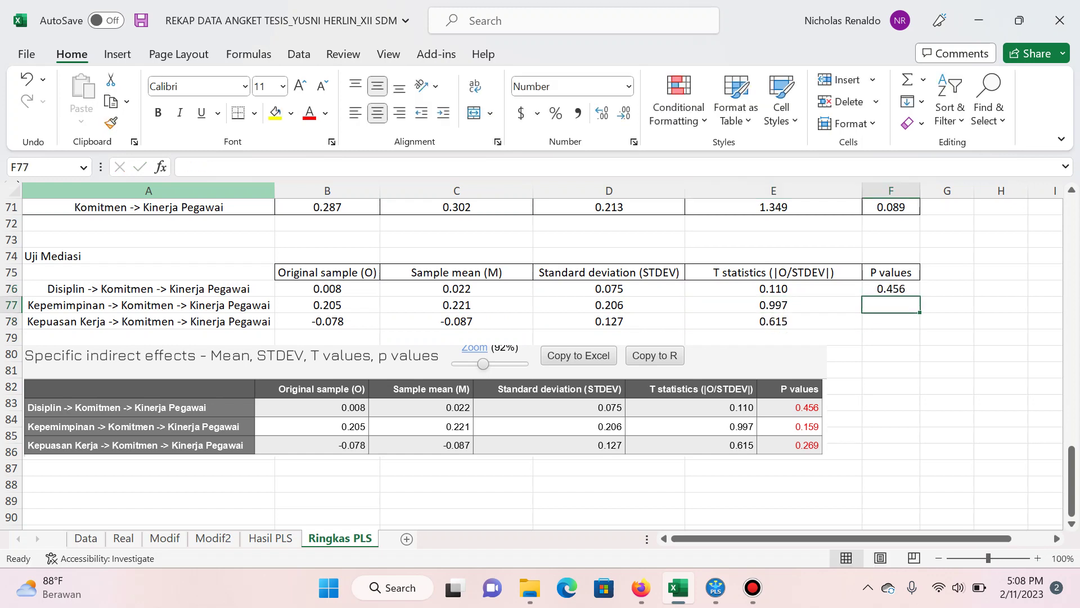
type("0.15")
key("Return")
type("0.2")
key("Return")
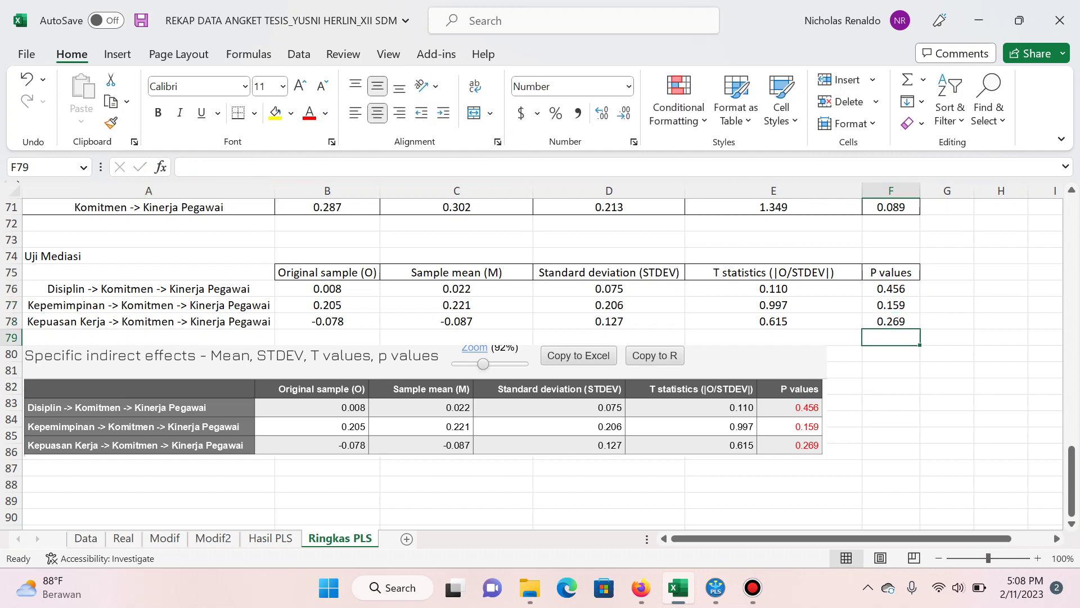
Step: Delete the pasted SmartPLS indirect-effects output picture
left_click(425, 352)
key("Delete")
key("Up")
key("ctrl+shift+Up")
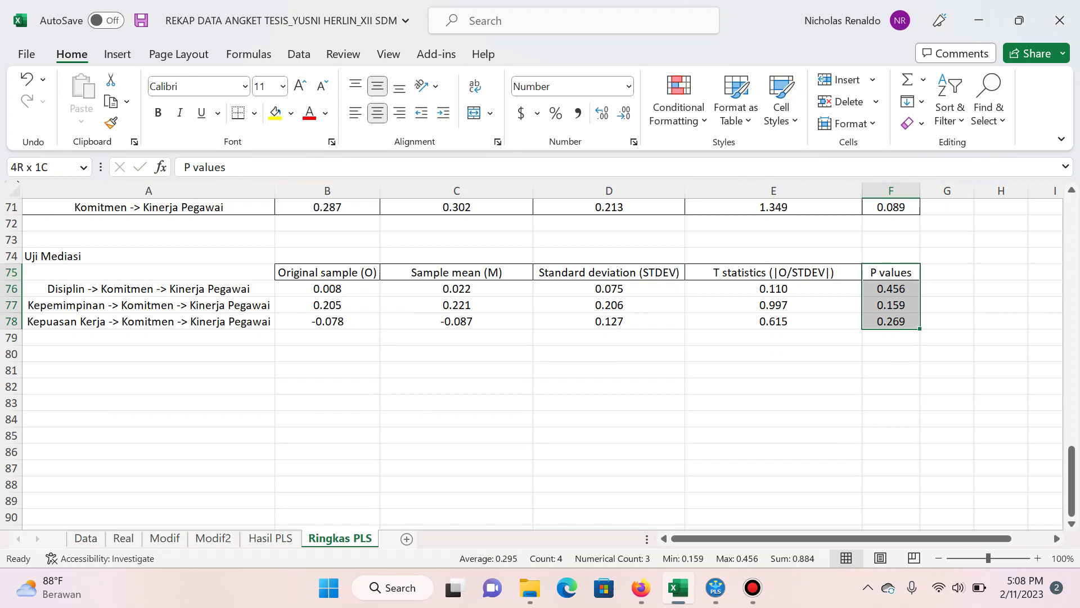
Step: Give A75:F78 outline and inside borders, then return to the top of the sheet
key("ctrl+shift+Left")
key("ctrl+1")
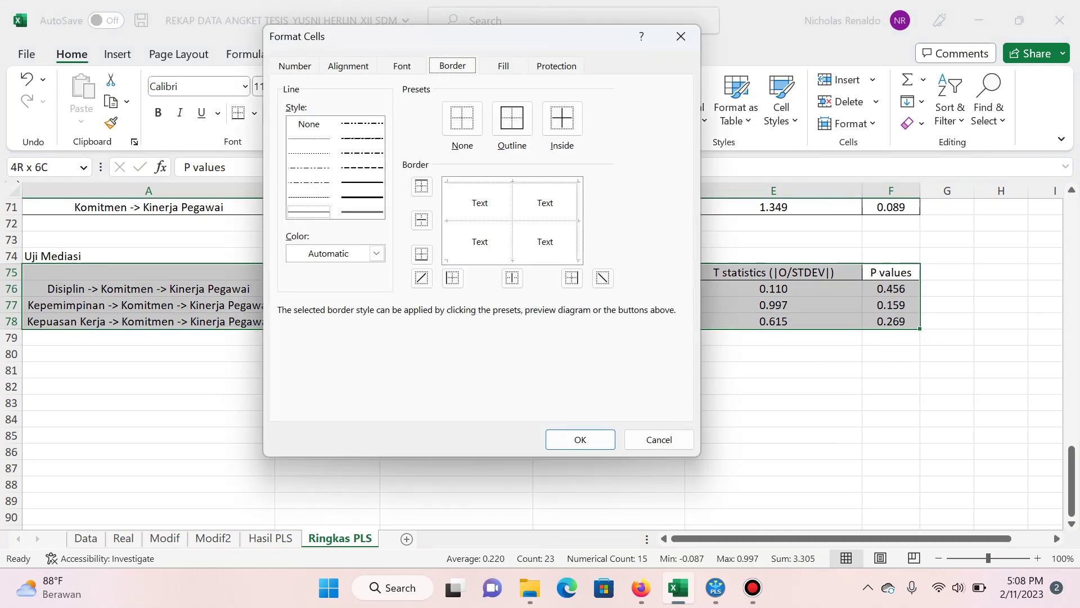
key("alt+o")
key("alt+i")
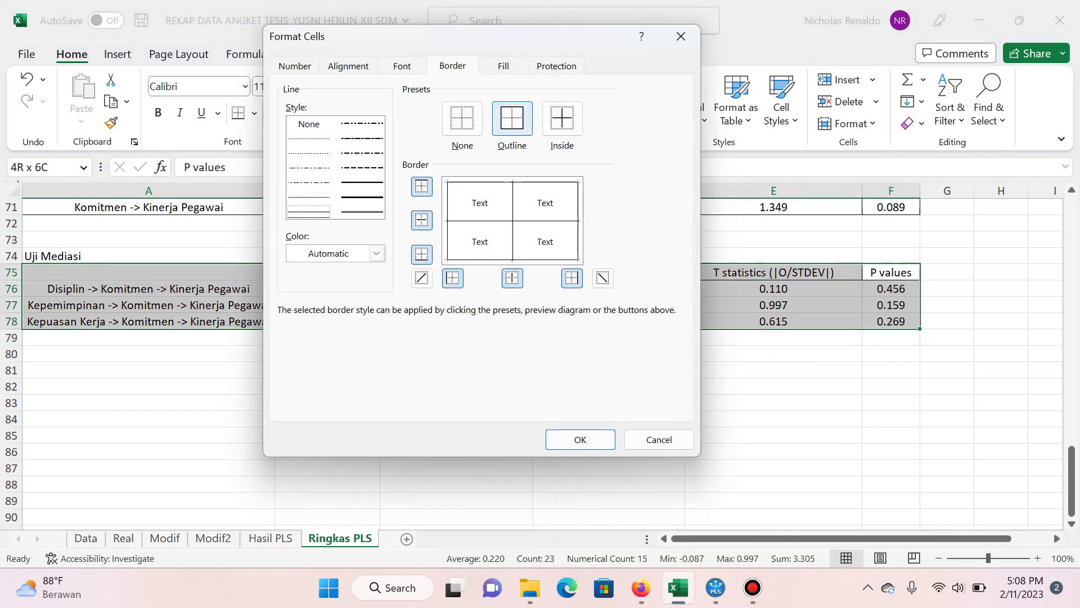
key("Return")
key("ctrl+a")
key("ctrl+a")
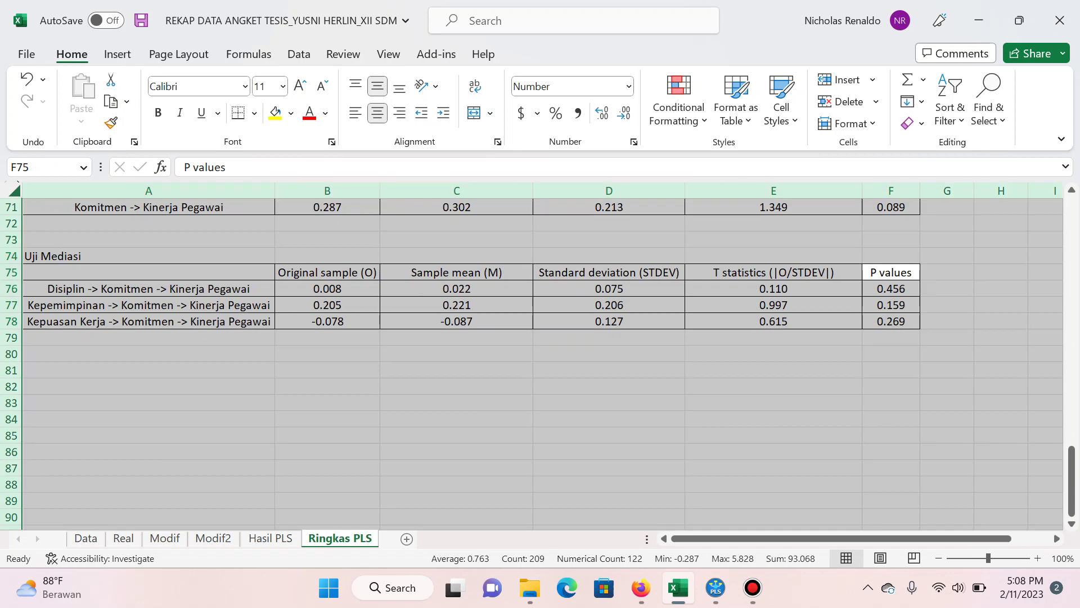
left_click(456, 288)
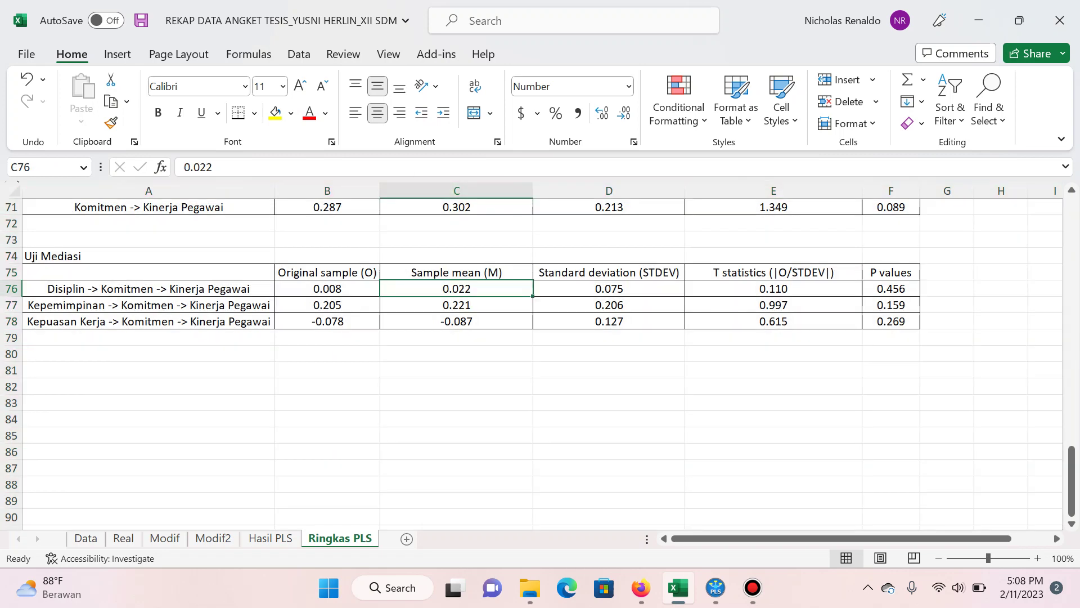
key("ctrl+Home")
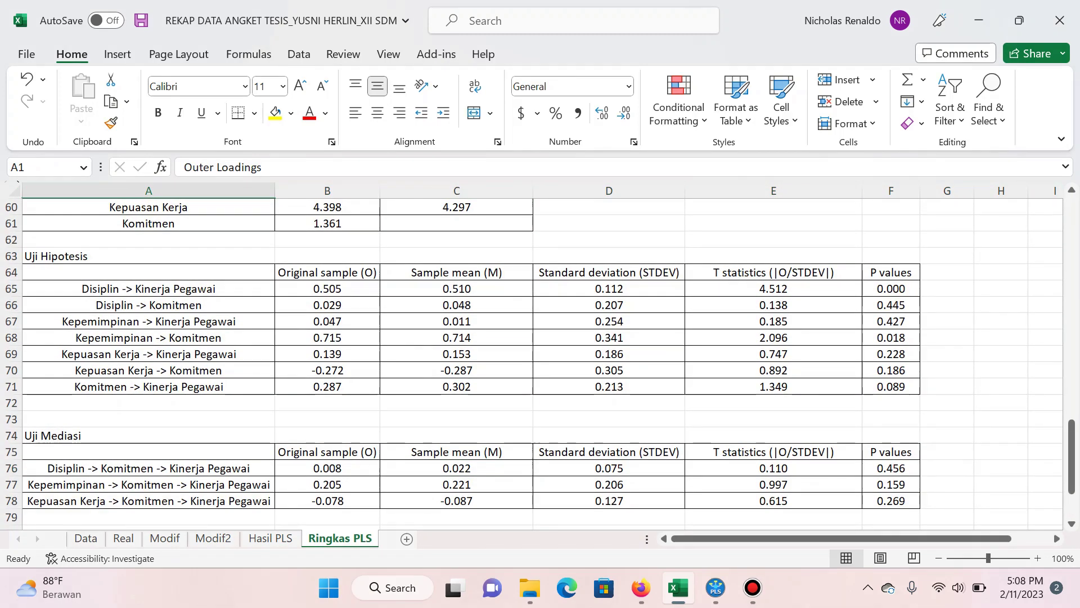